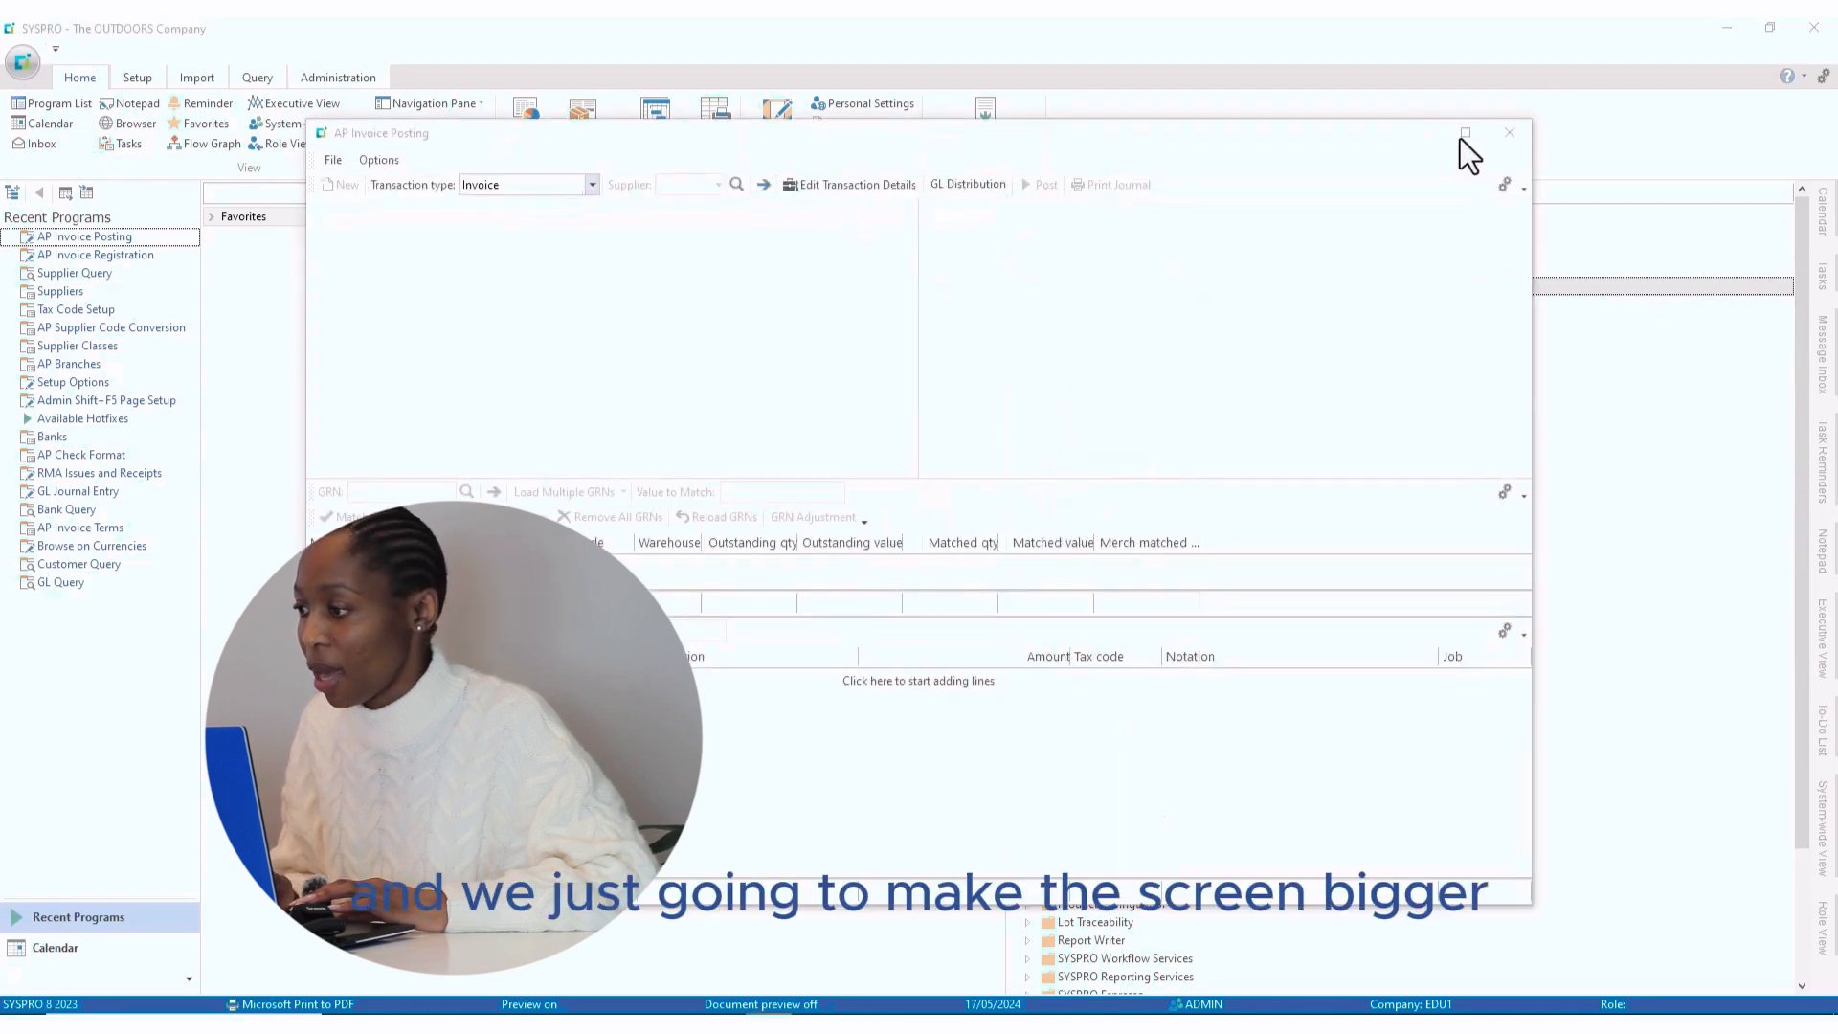
- Maximize the posting window and select supplier 0000009, Door to Door Freight Services
left_click(1465, 134)
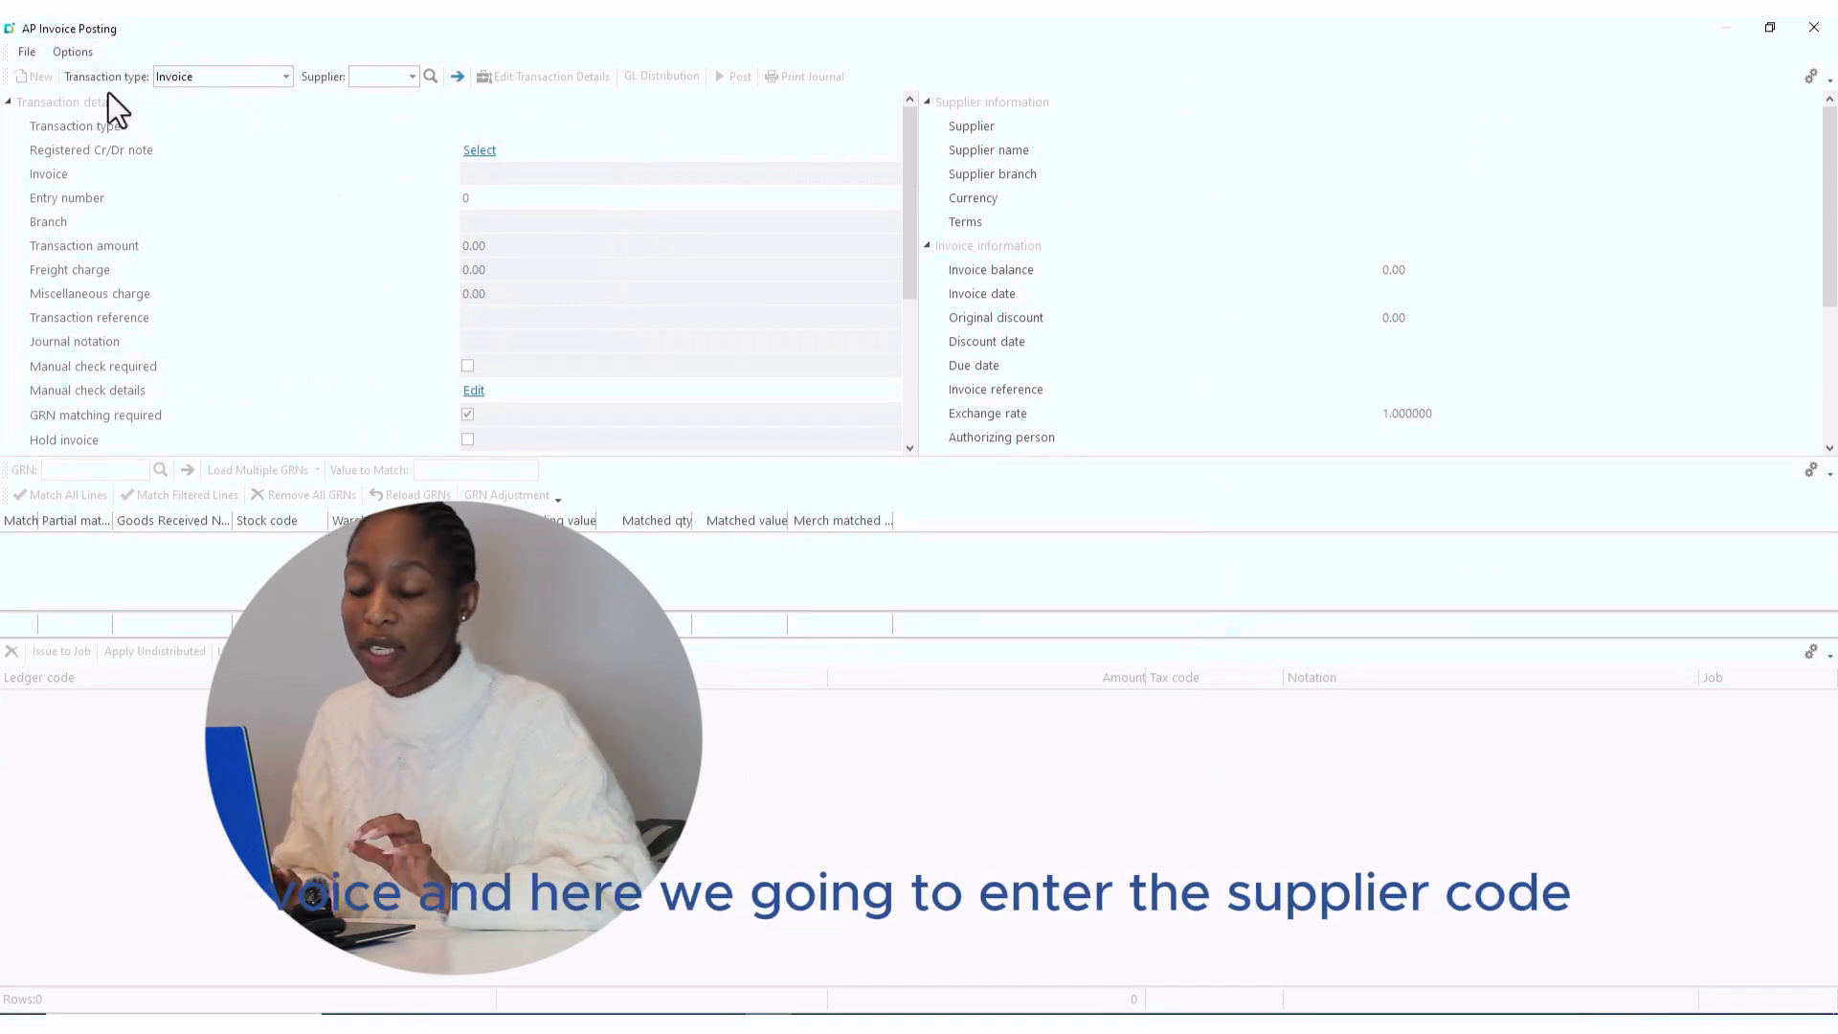
left_click(376, 84)
type("0000009")
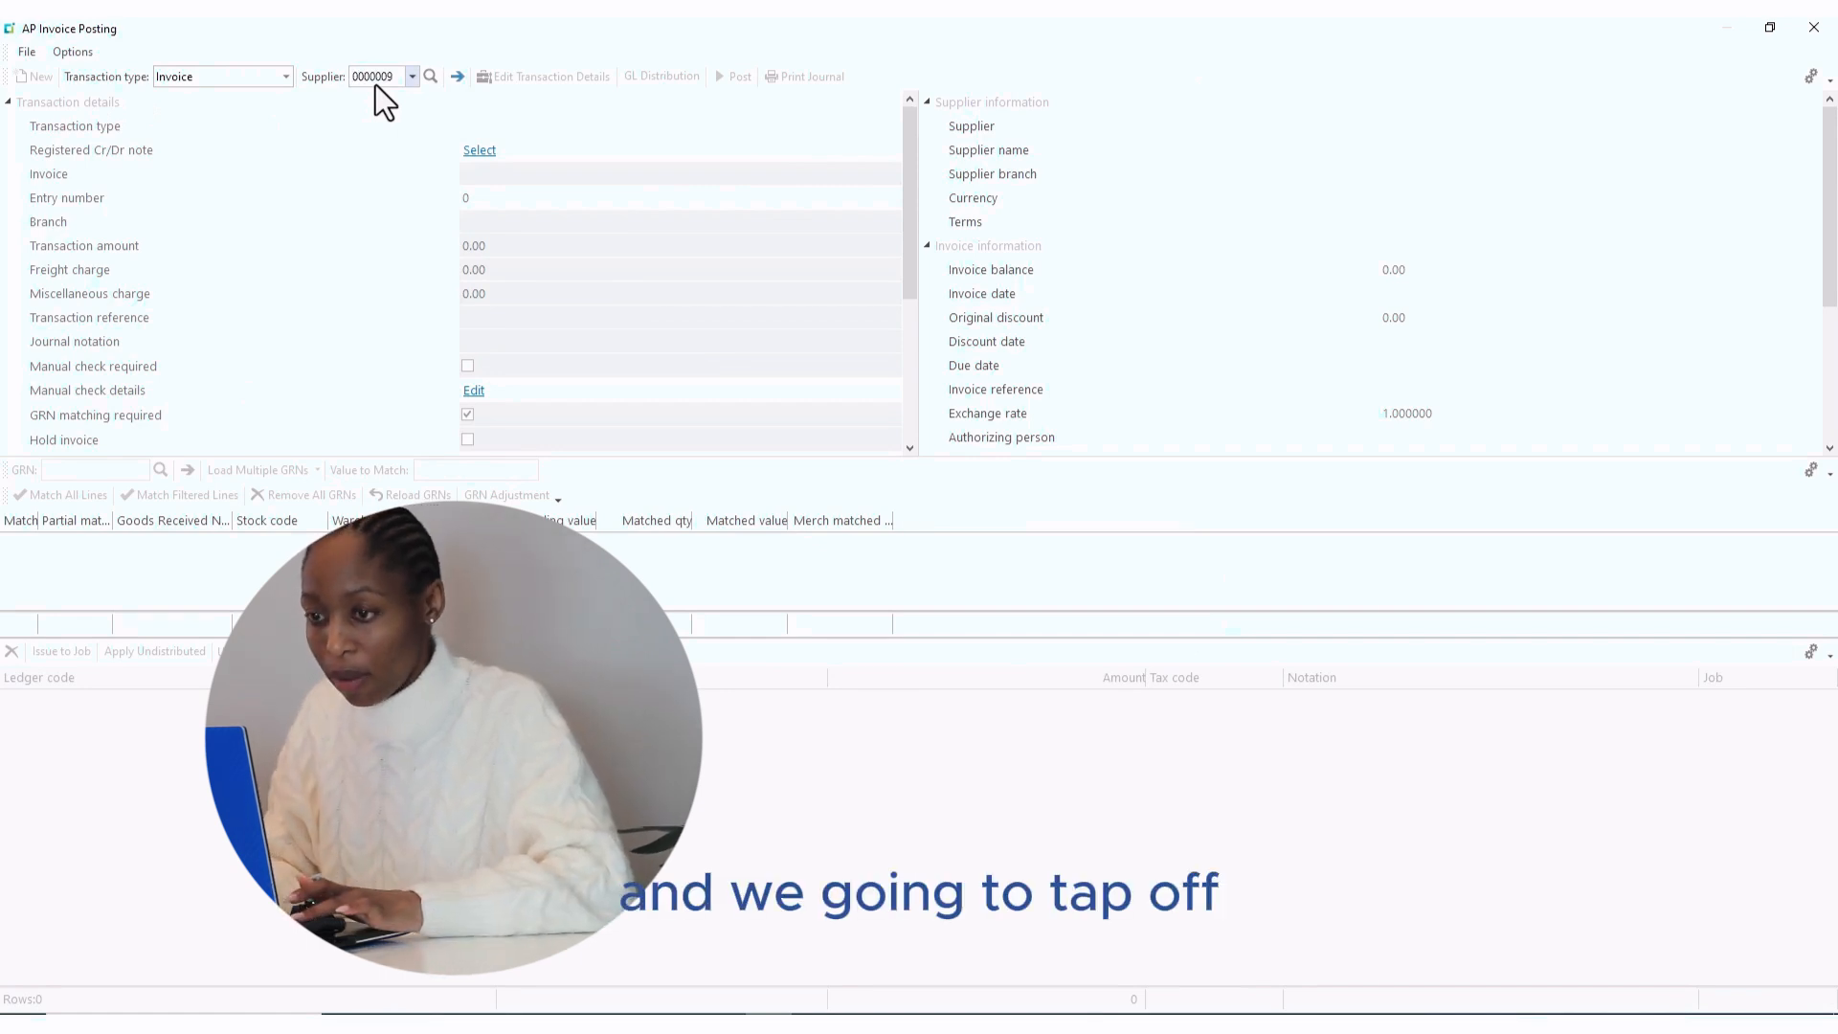
key("Return")
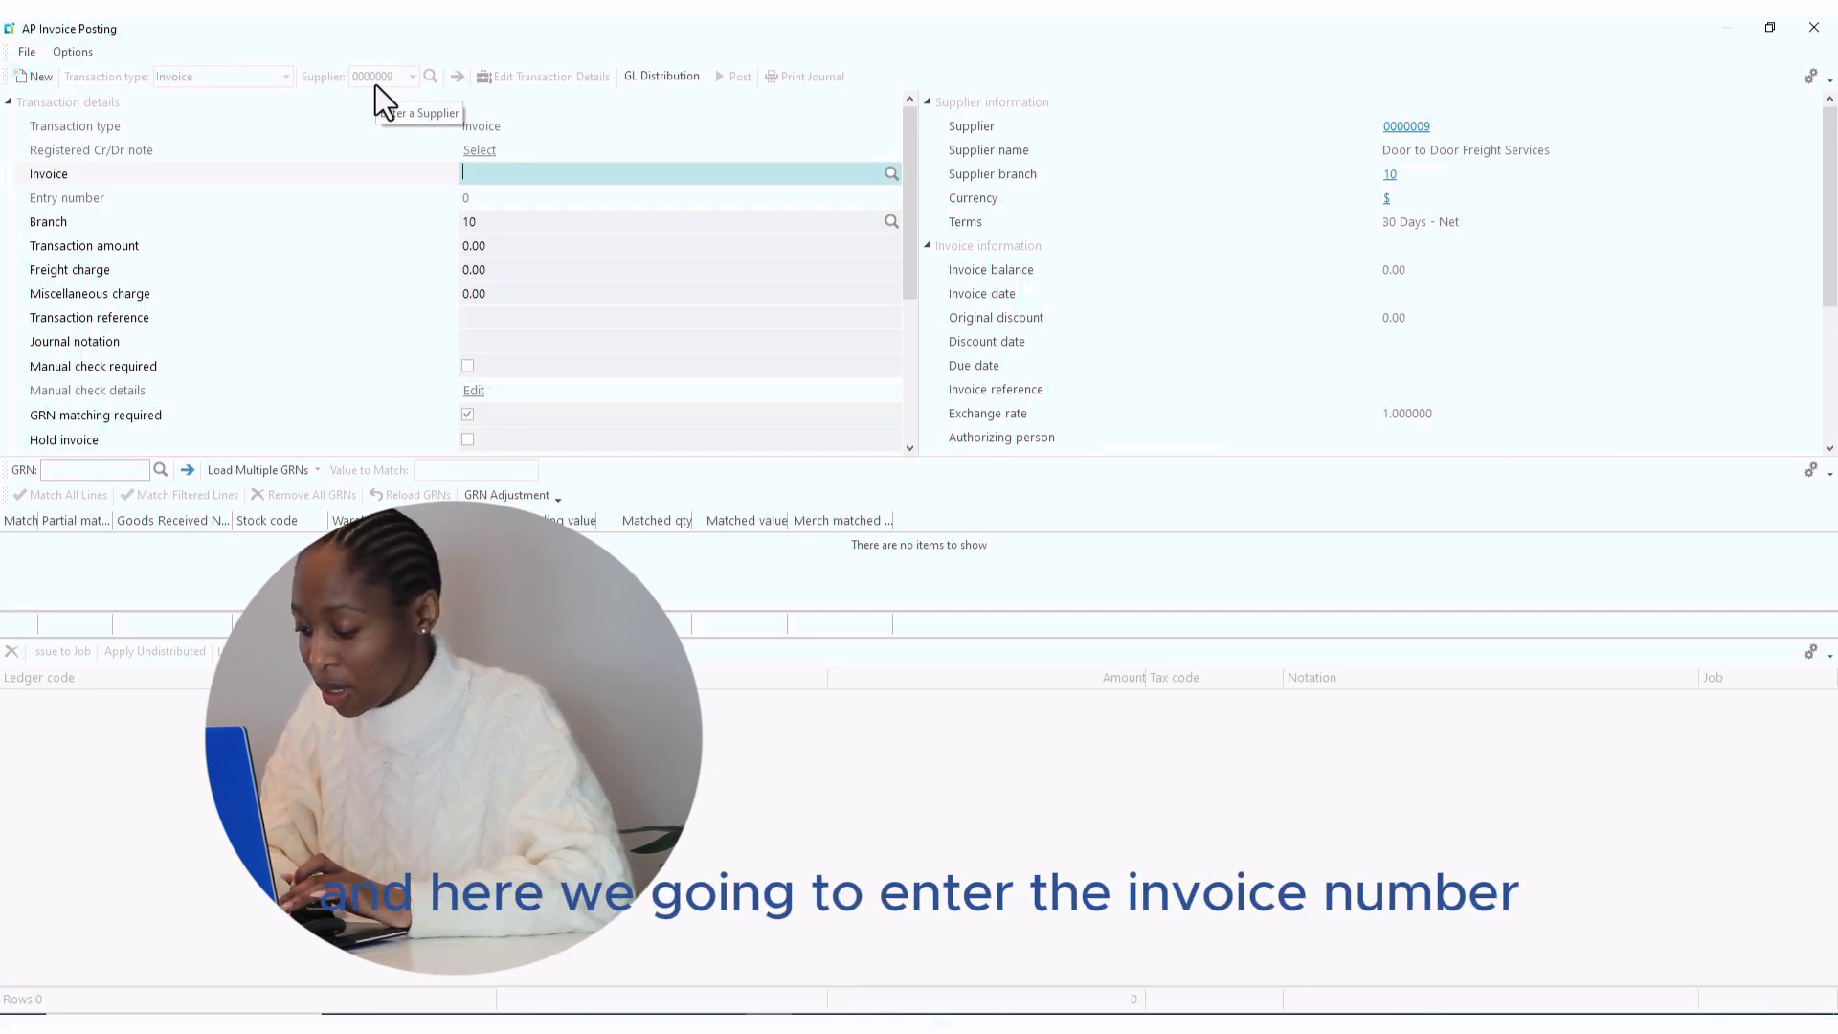
- Enter invoice number 6305 on branch 10 with a 250.00 transaction amount
type("6")
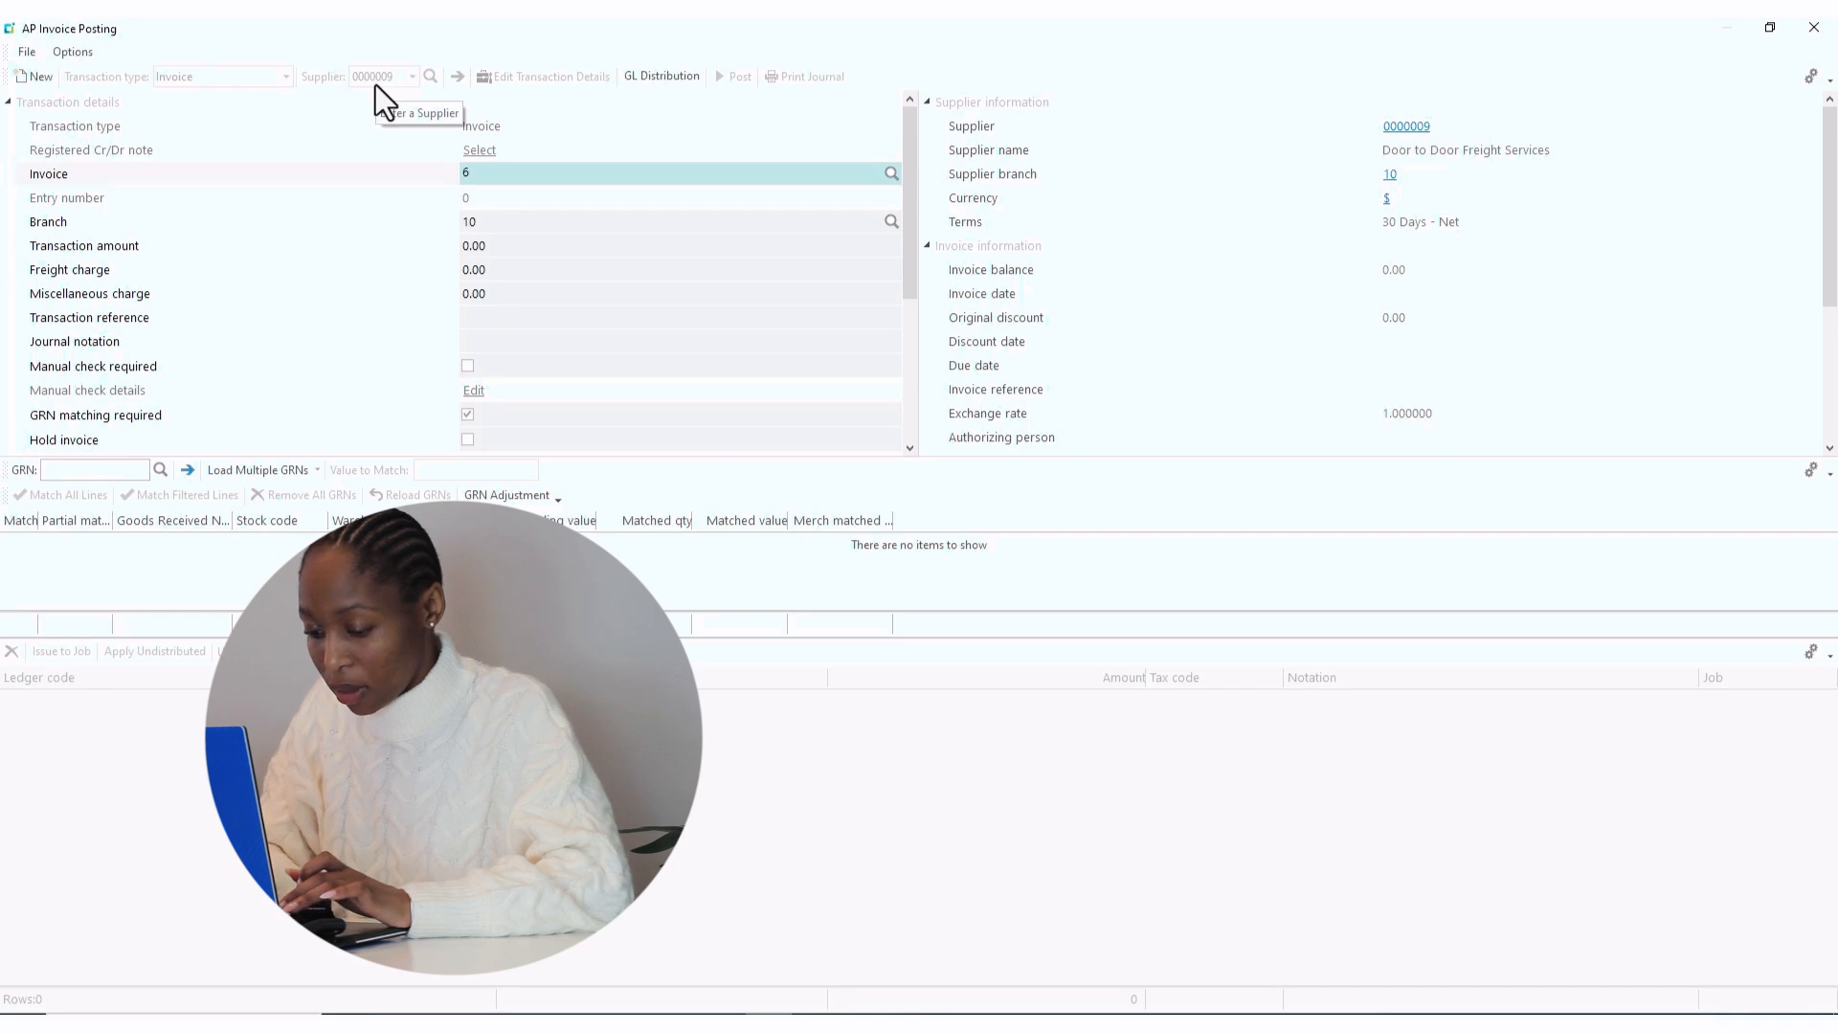
type("305")
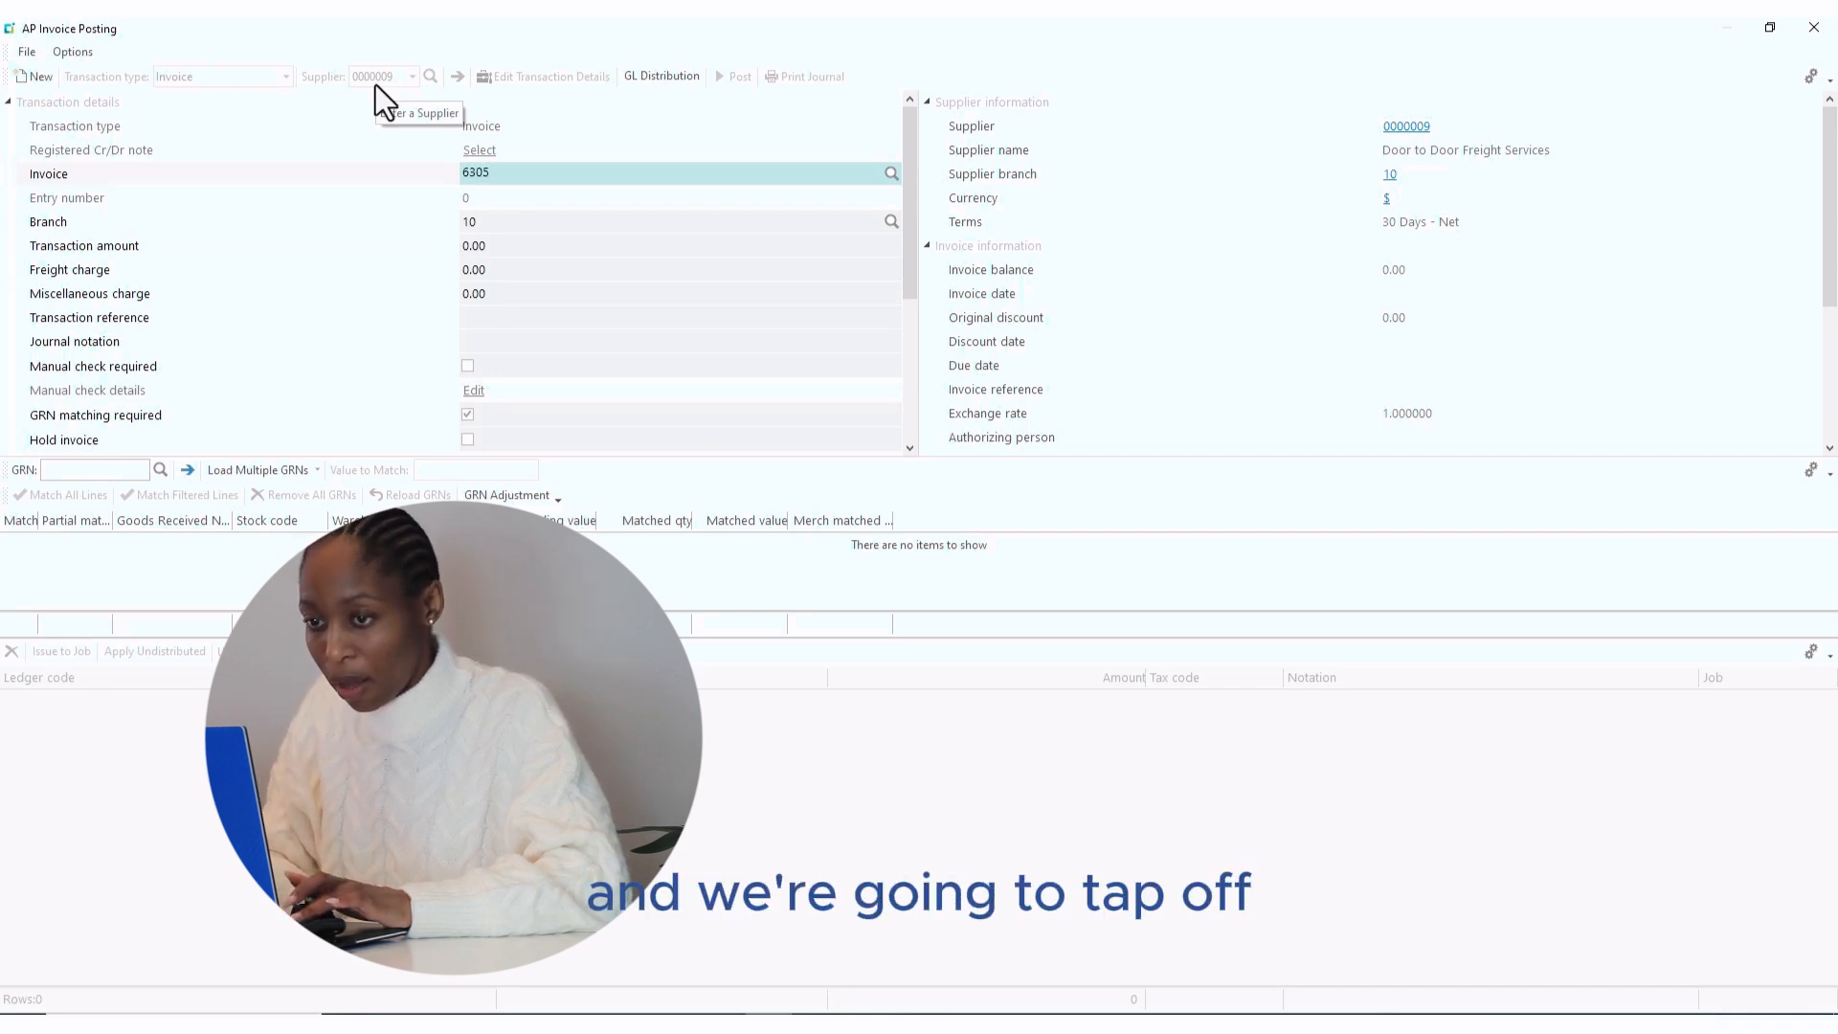
key("Tab")
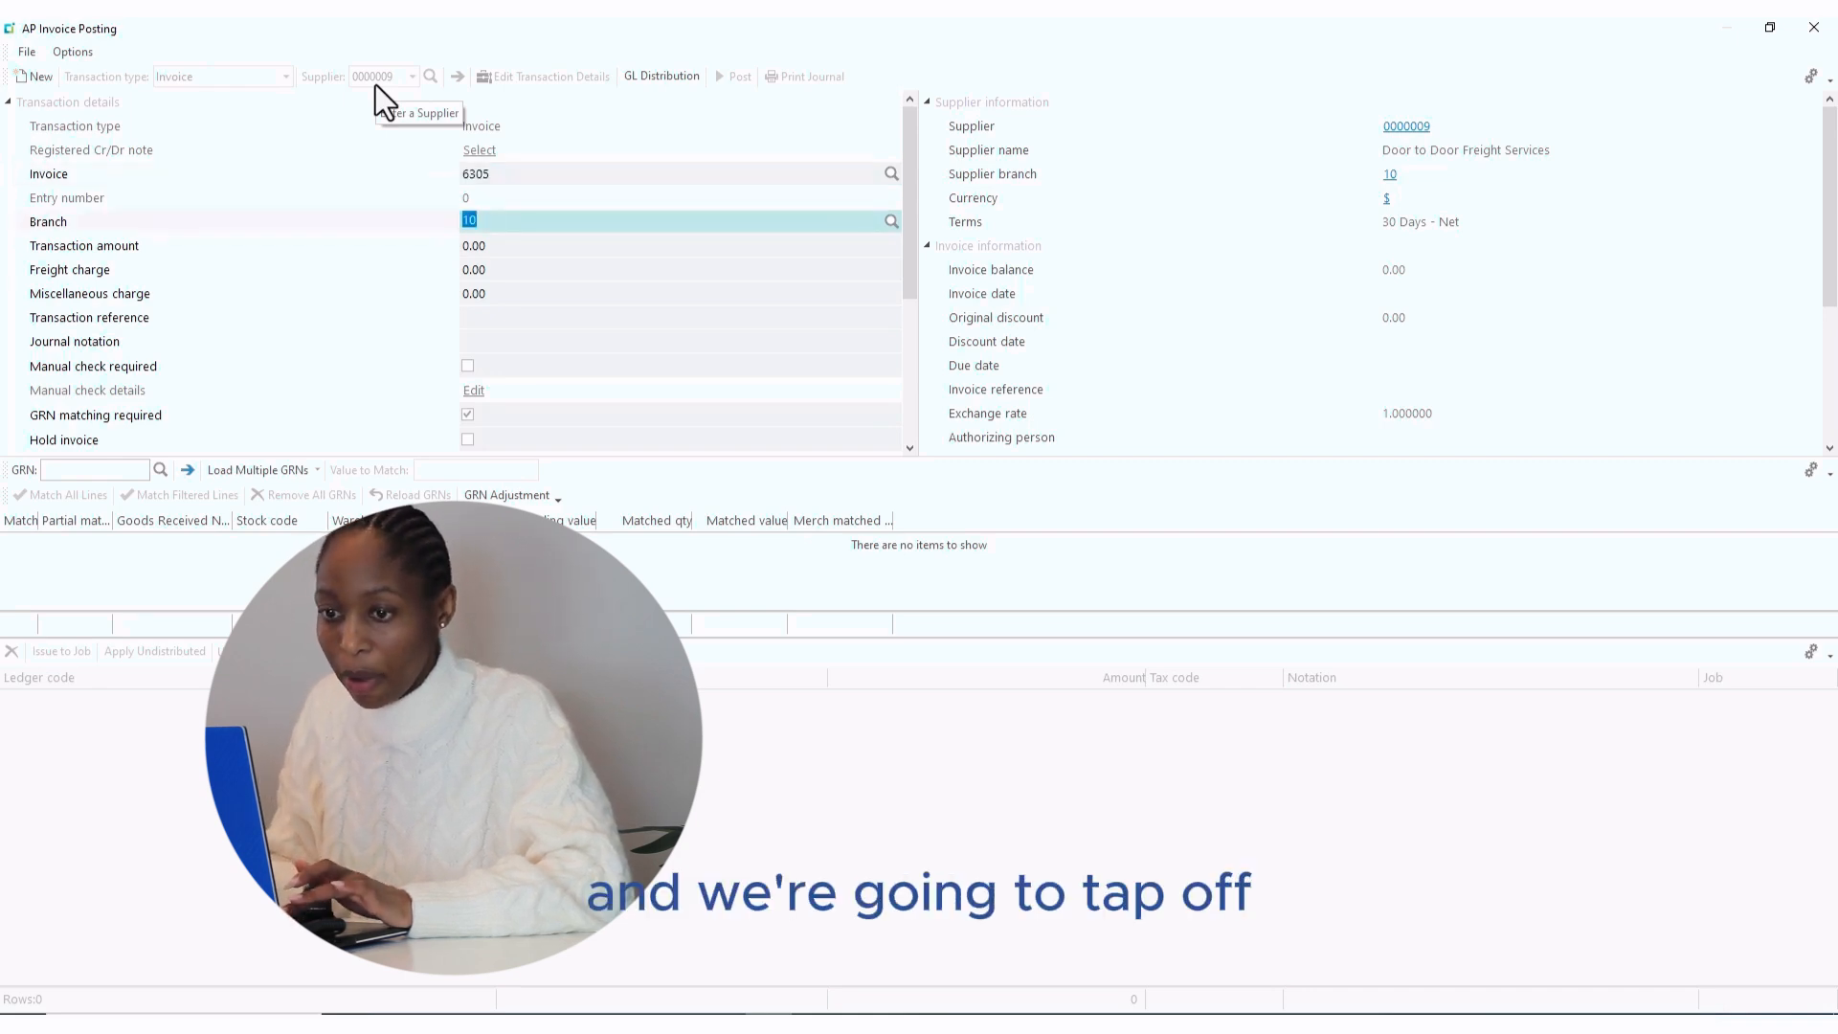
key("Tab")
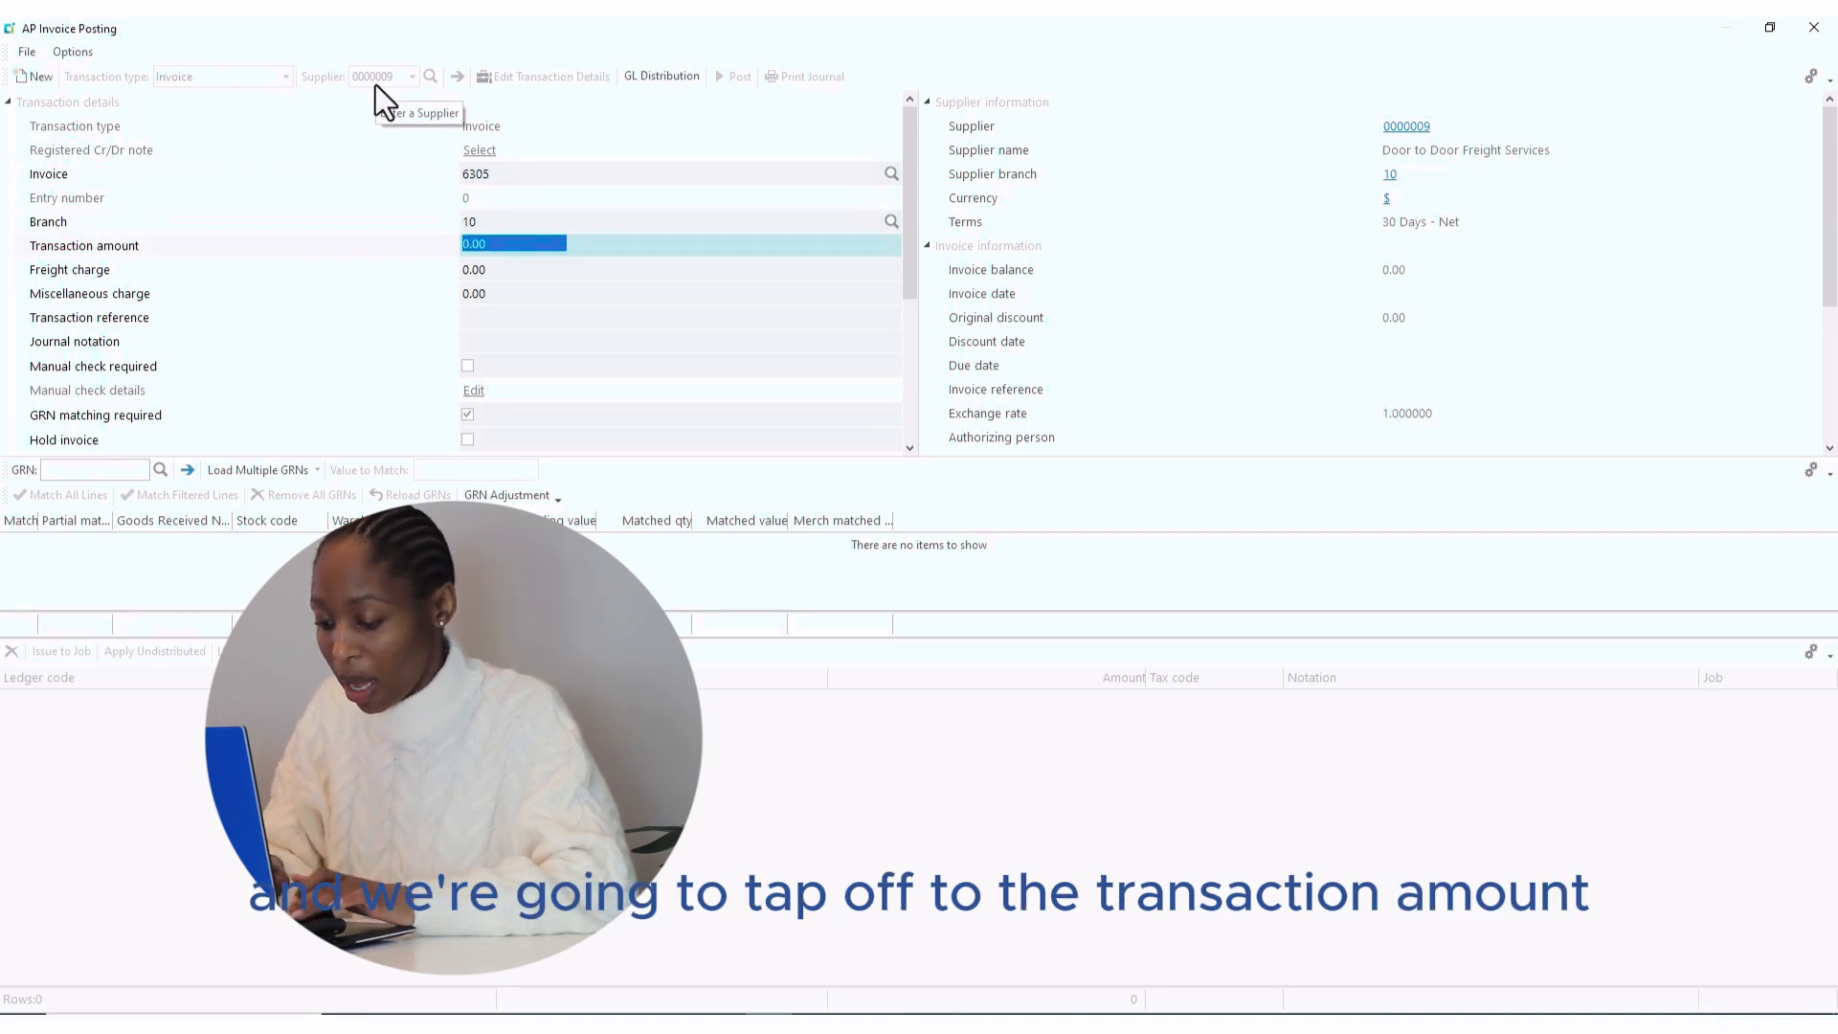
type("250")
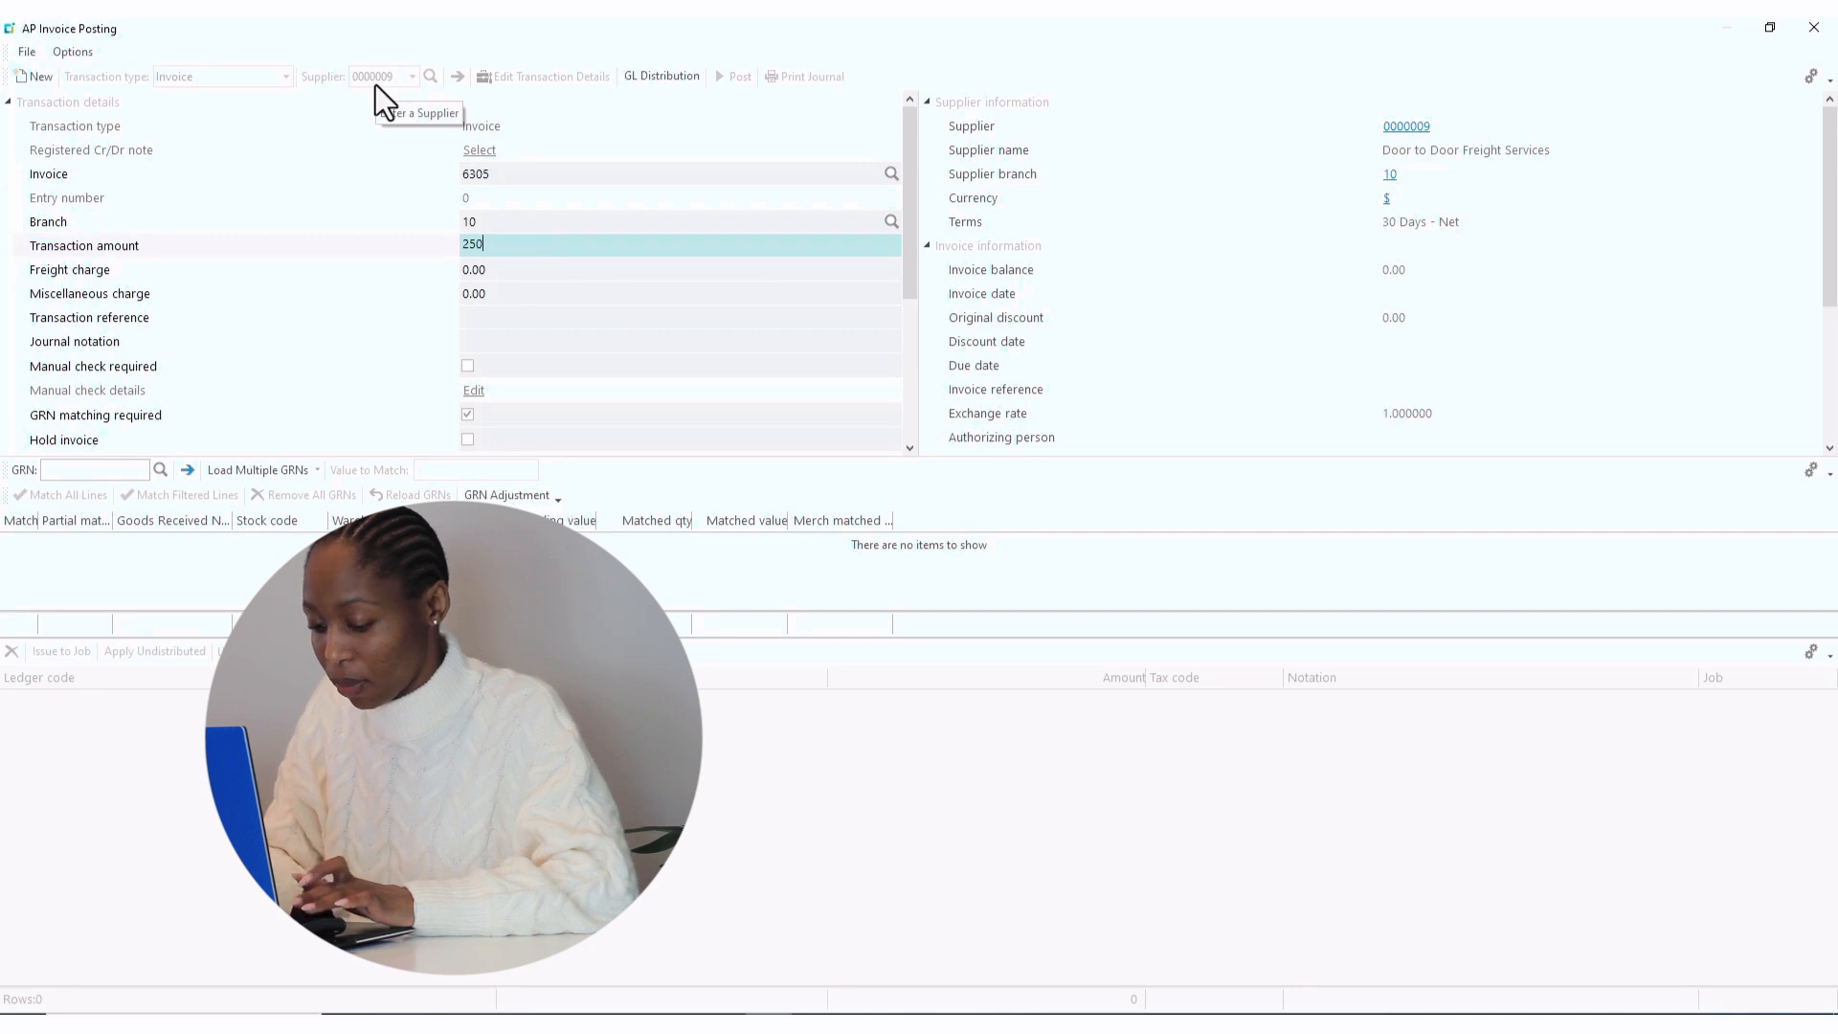
key("Tab")
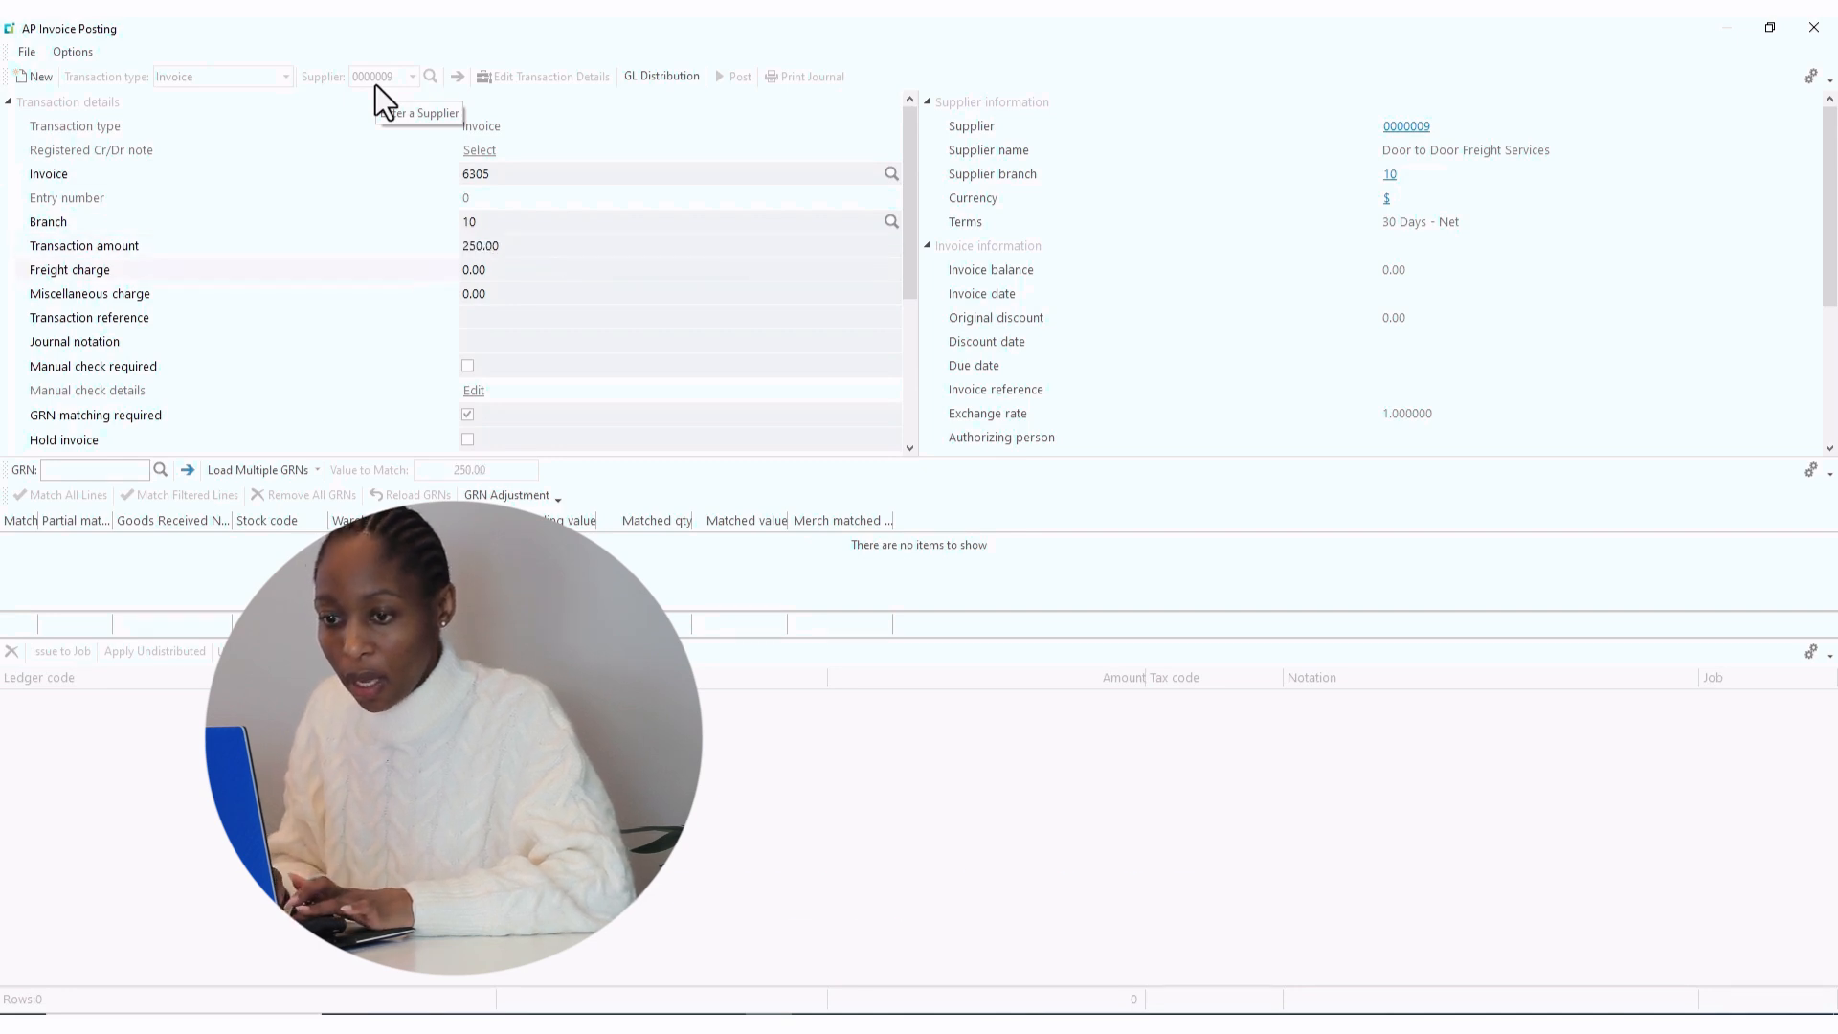
key("Tab")
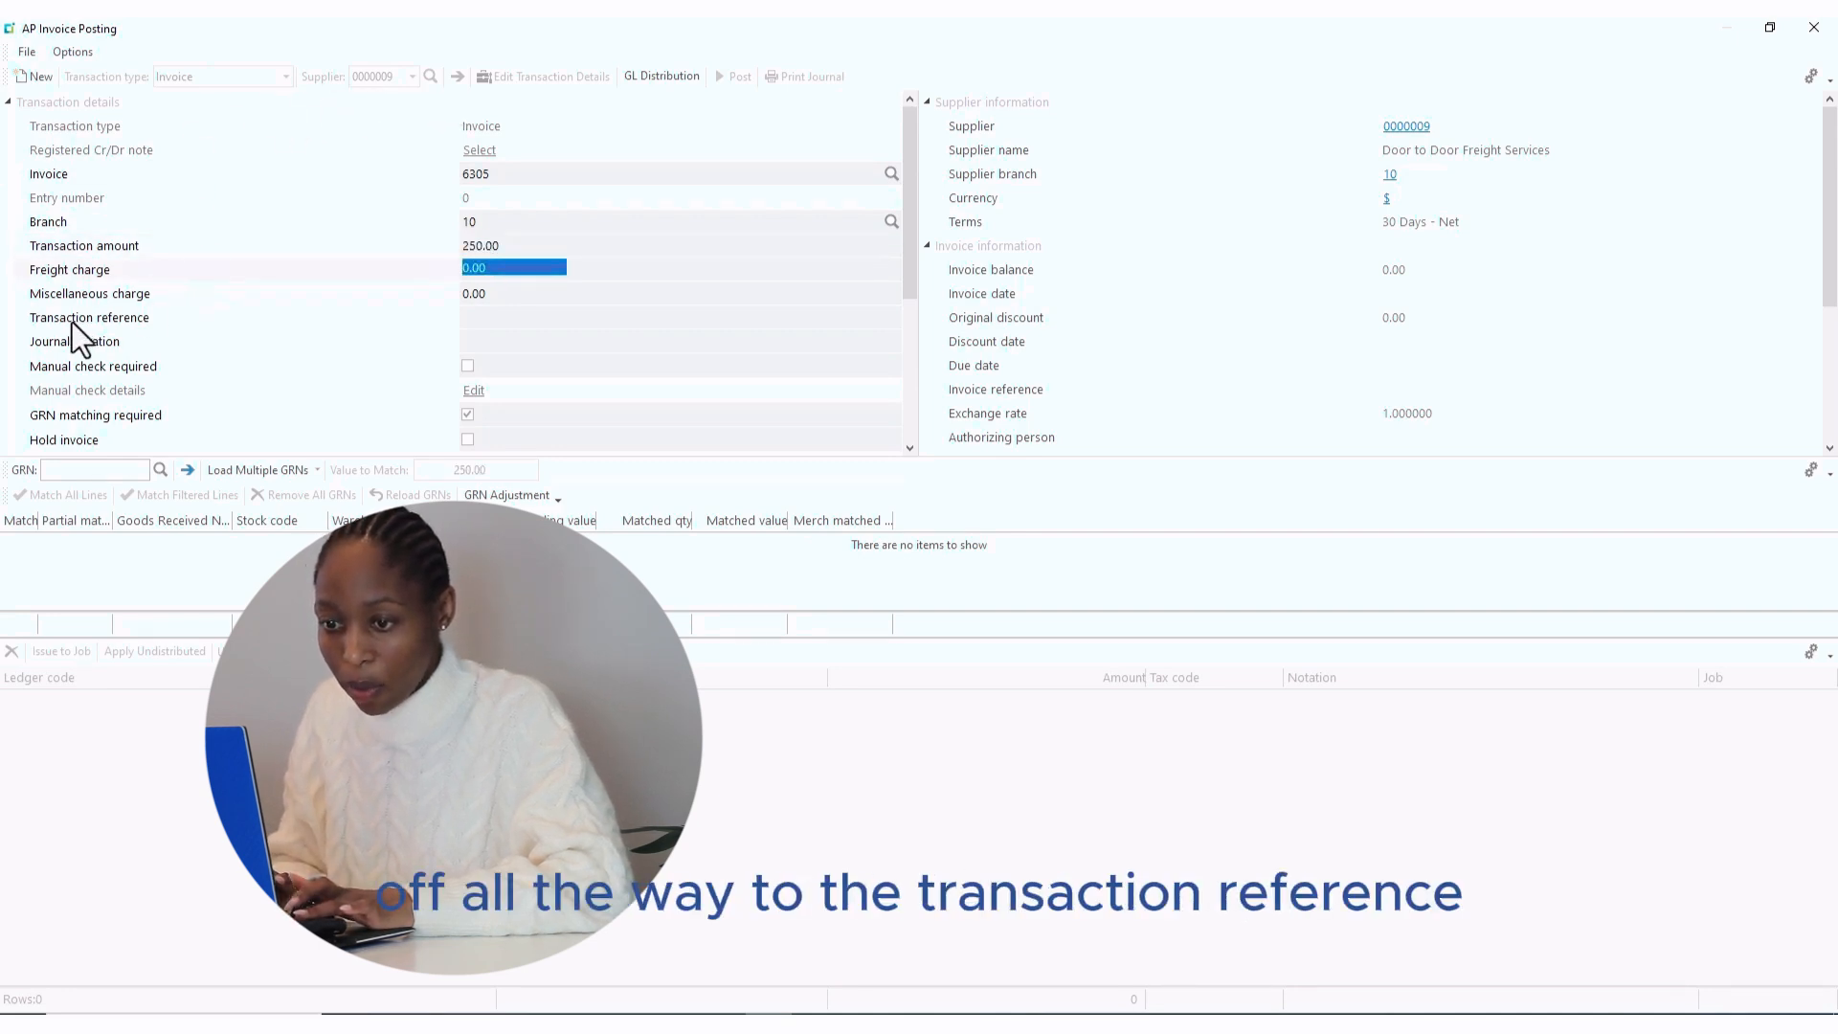
- Set transaction reference P/O 209 and journal notation 'Freight to the North Region warehouse'
left_click(469, 321)
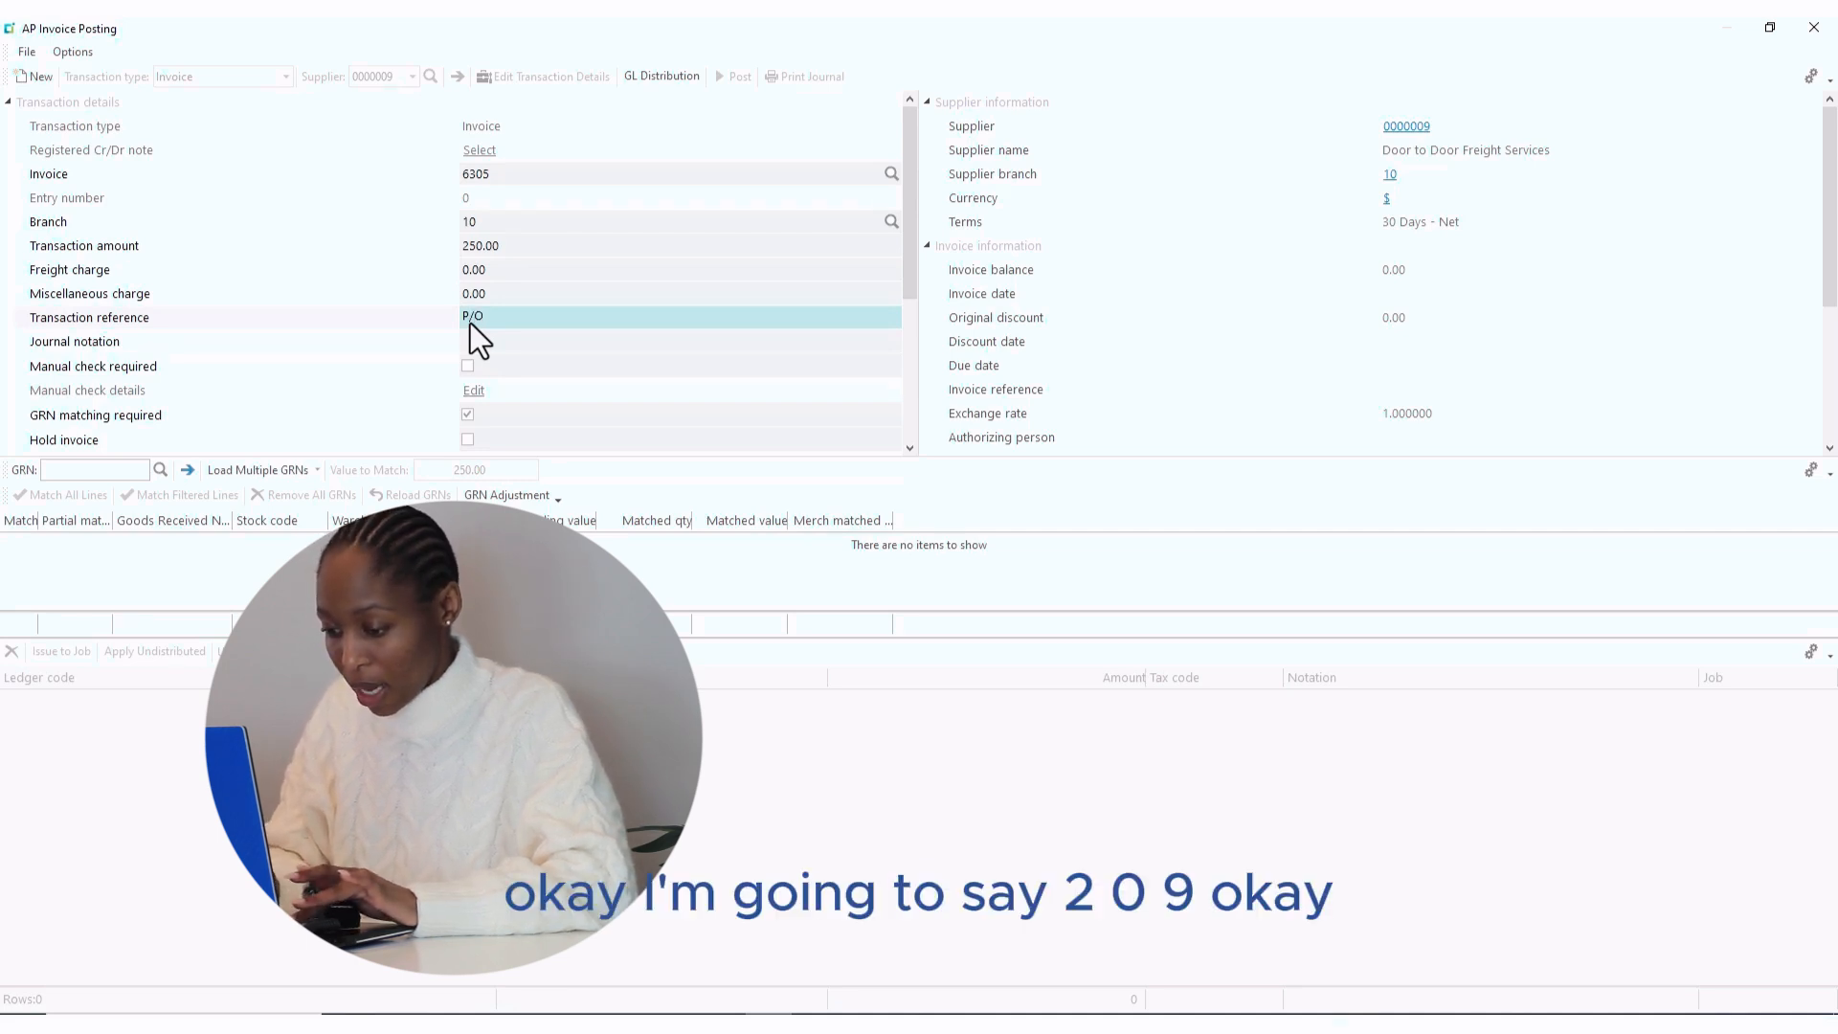
type("209")
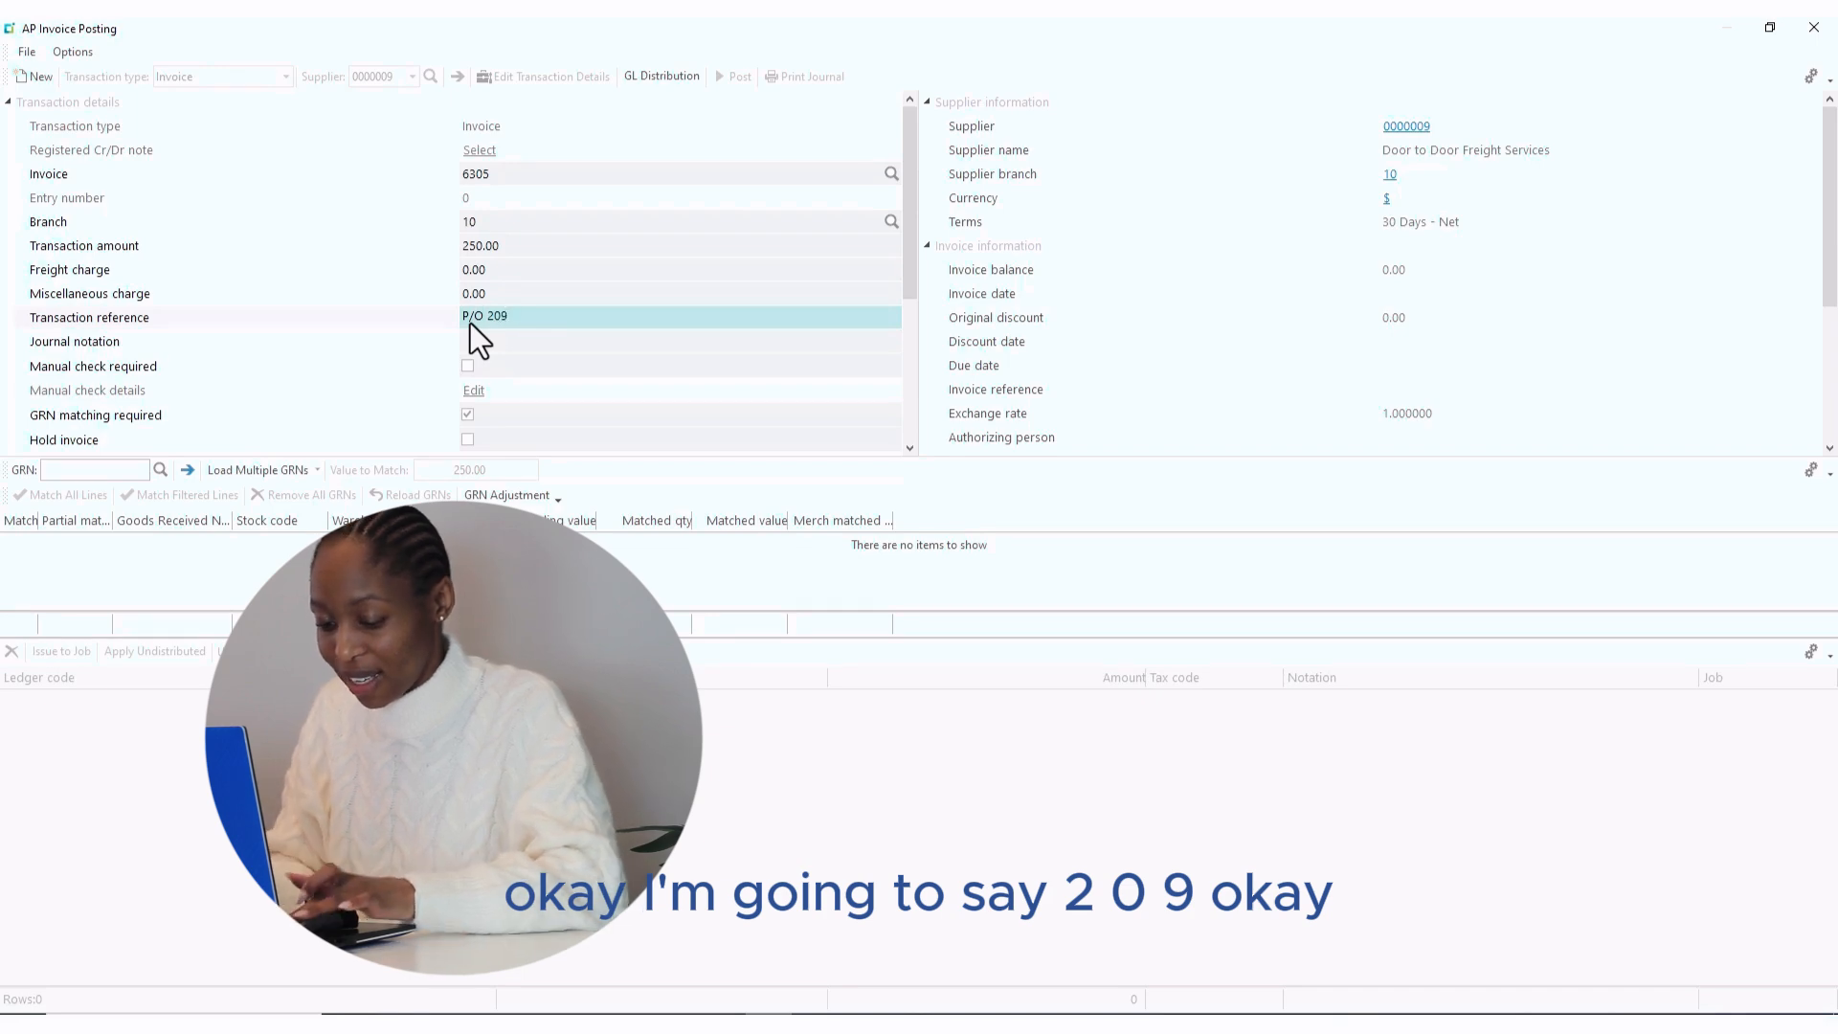
key("Tab")
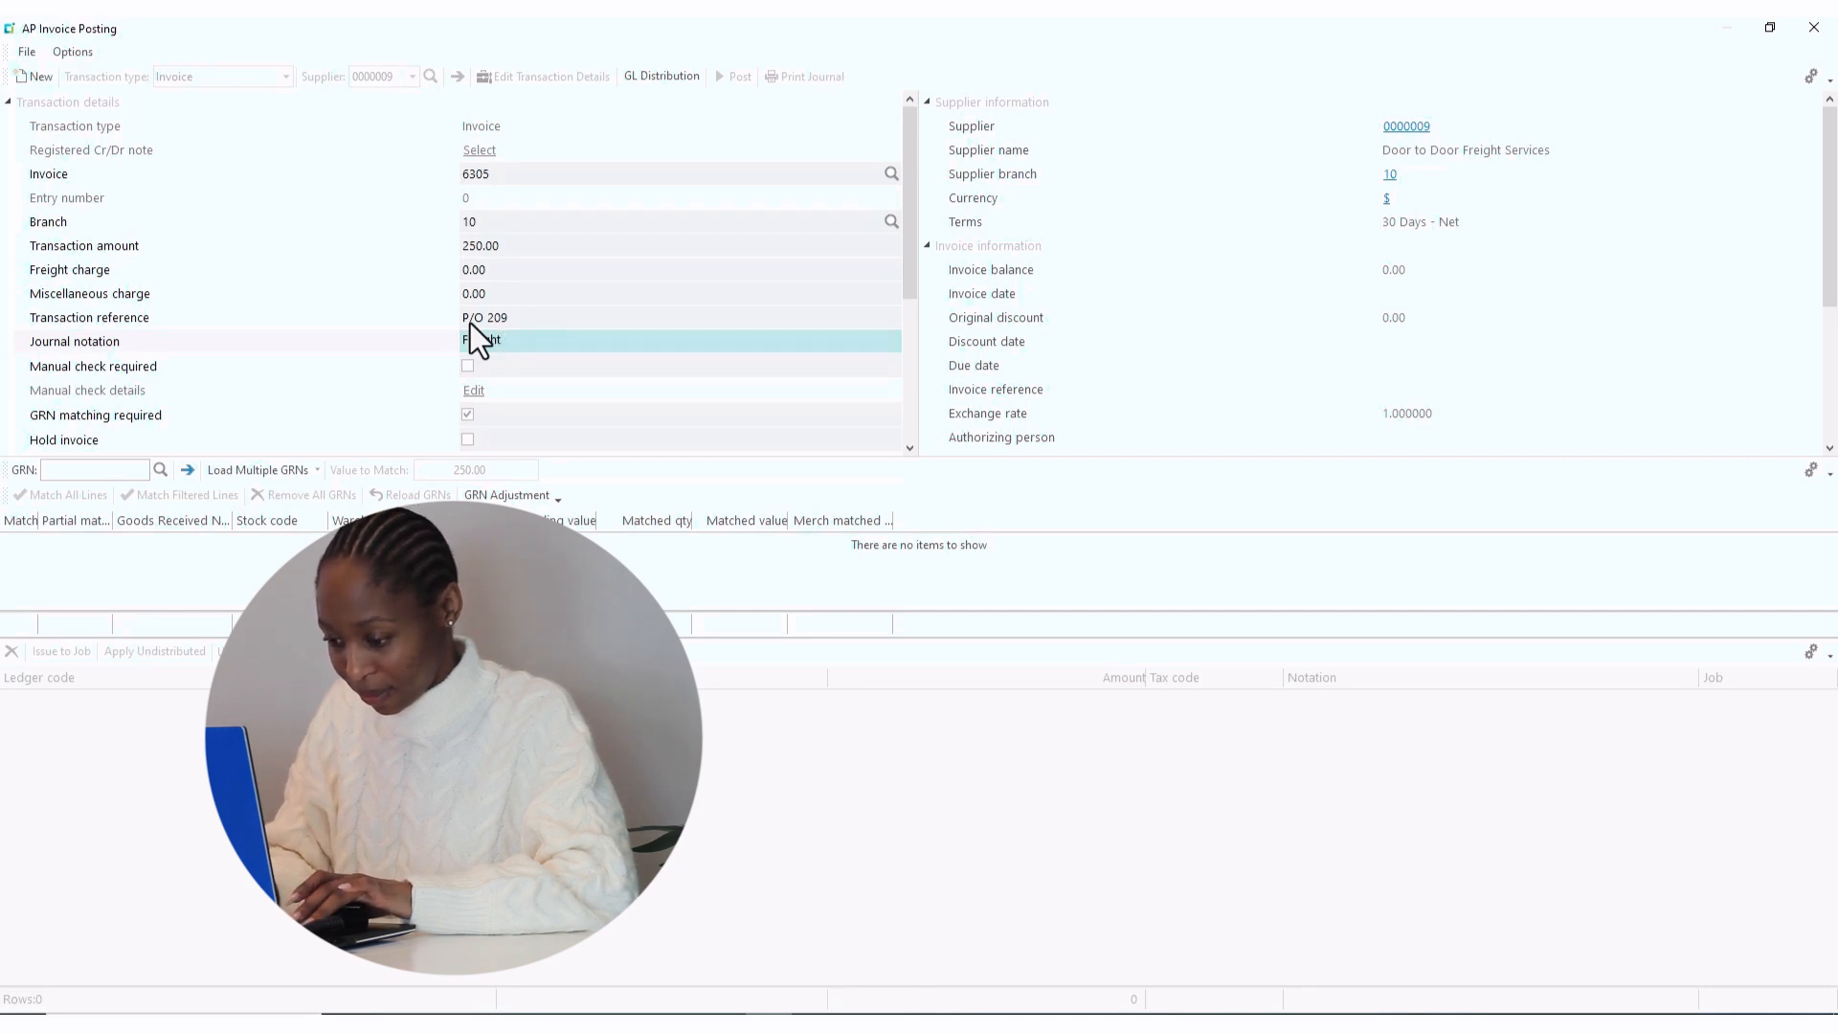
type("to the")
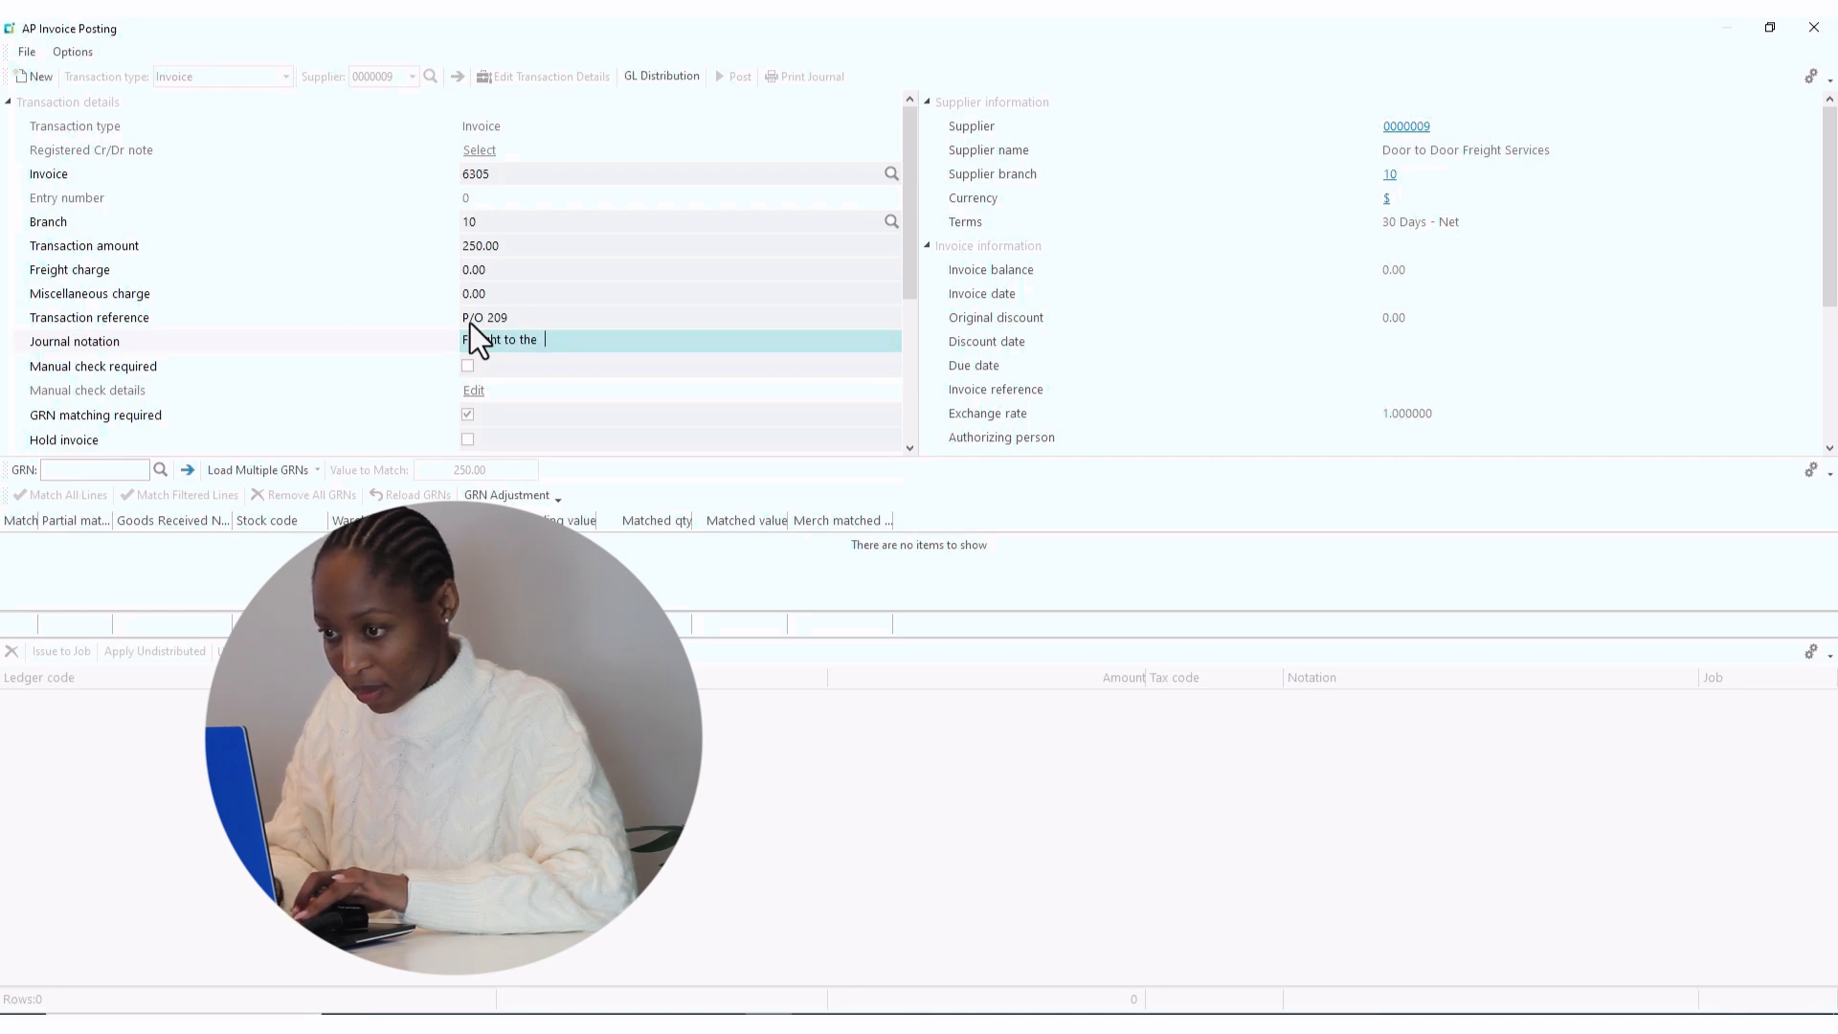
type(" Nort")
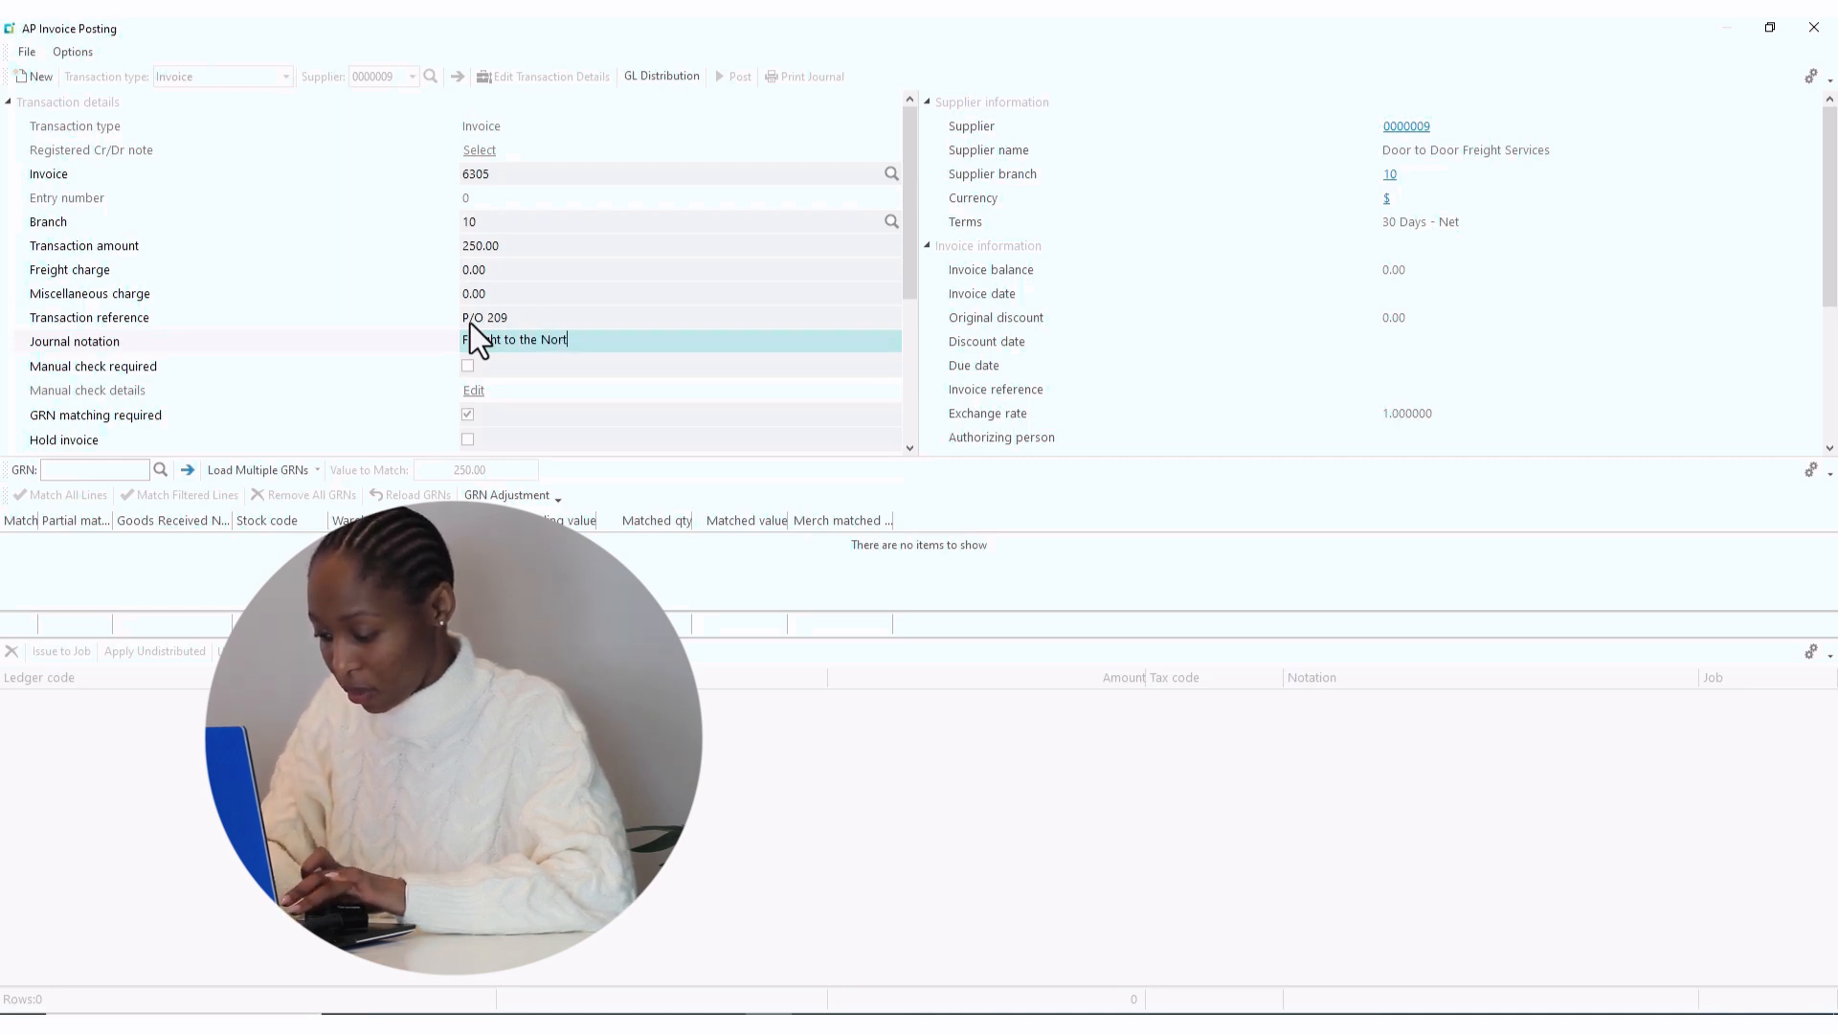
type("h Re")
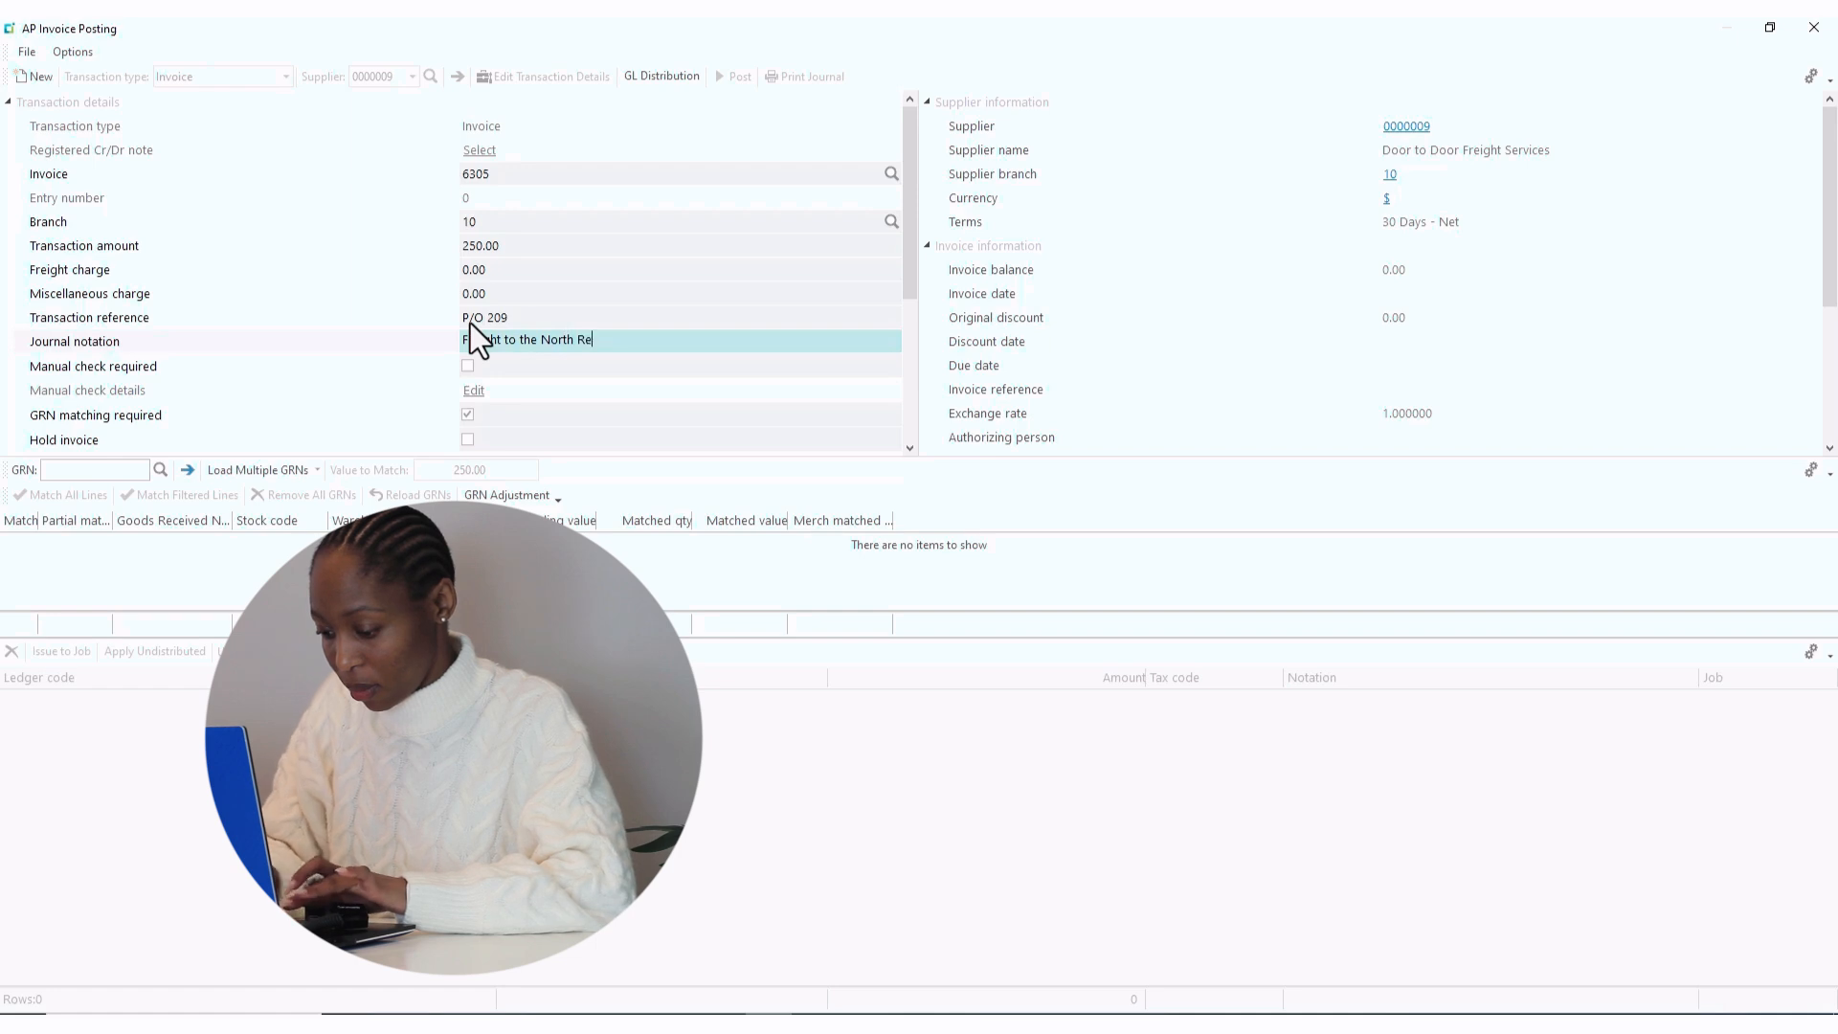
type("gion")
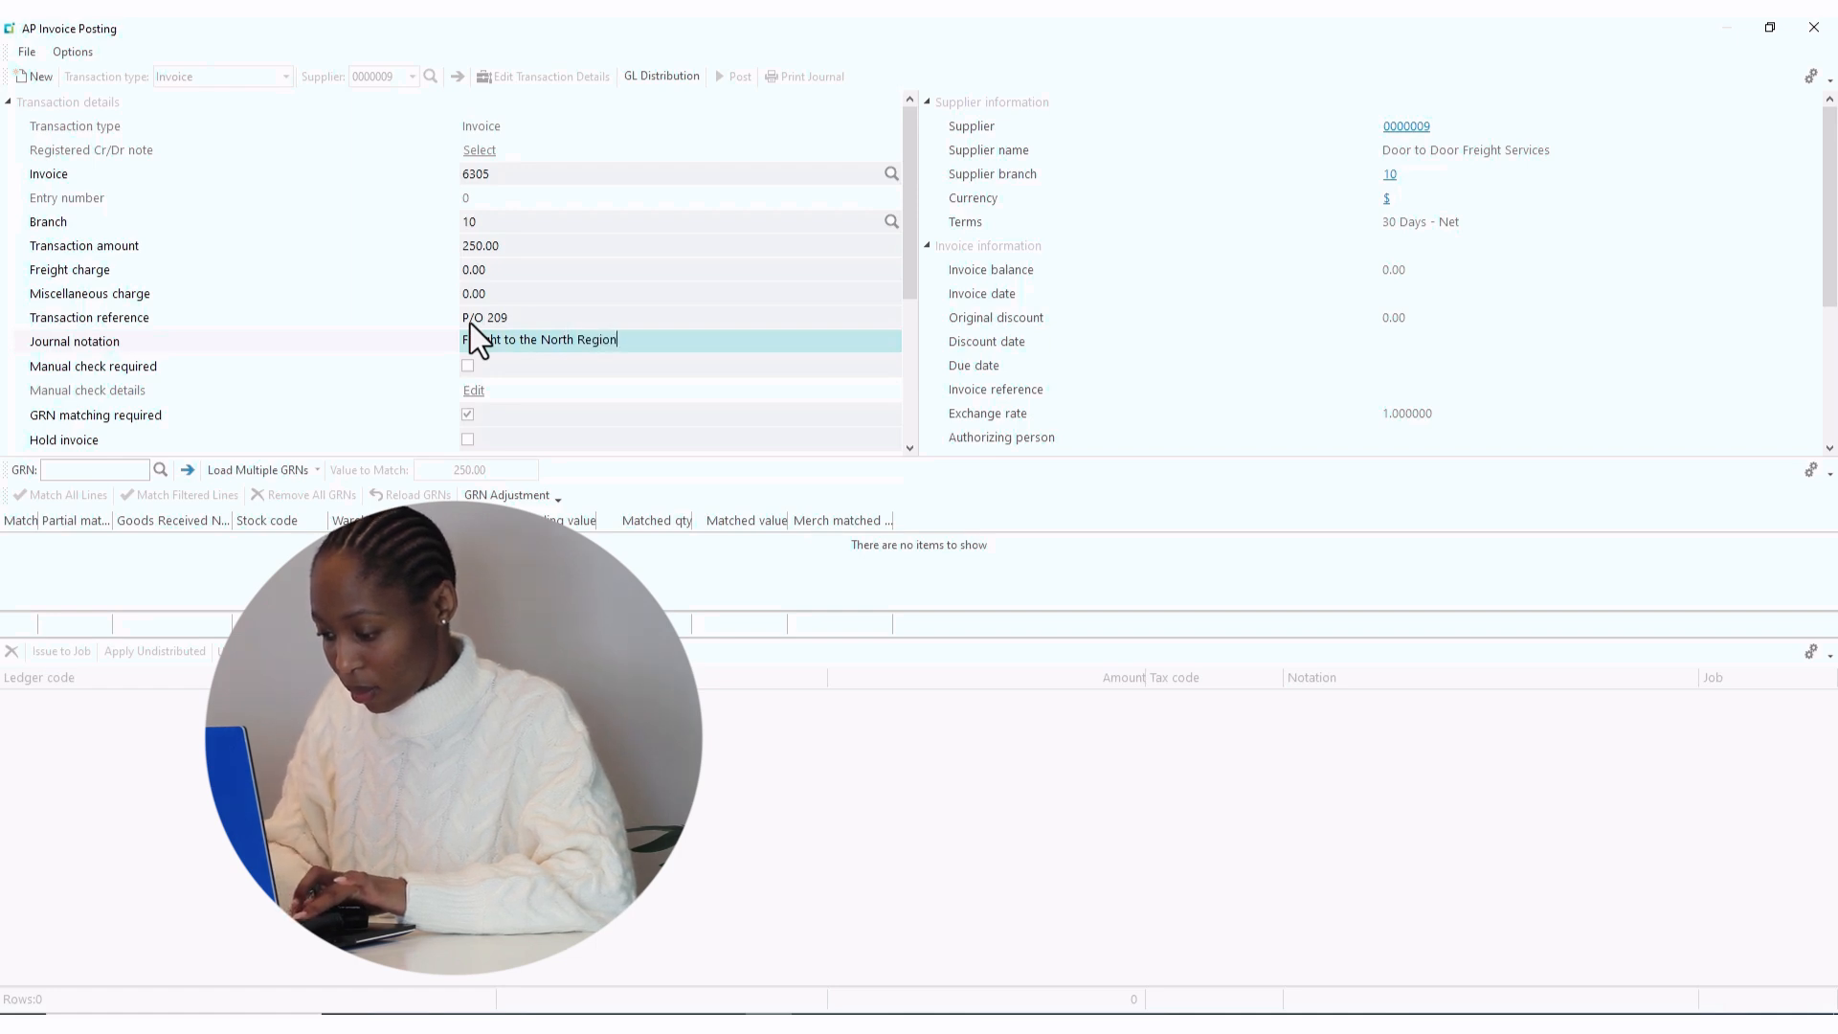
type(" wa")
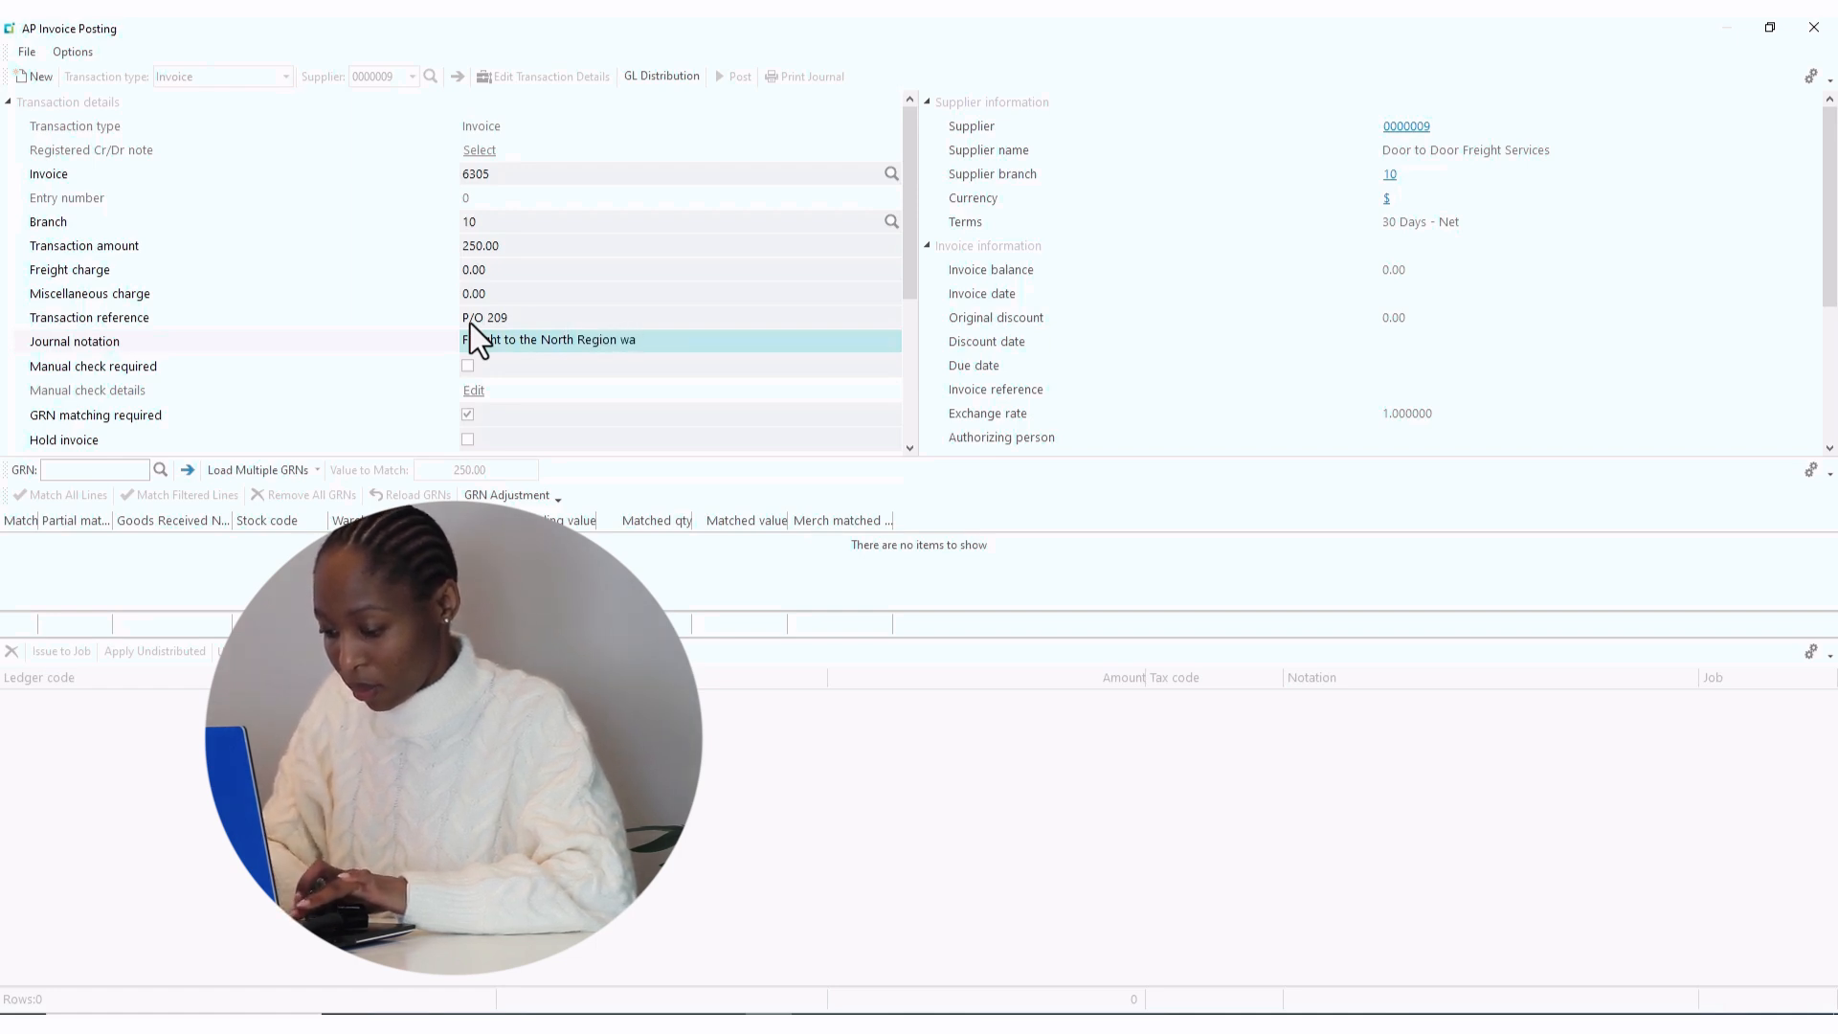
type("rehou")
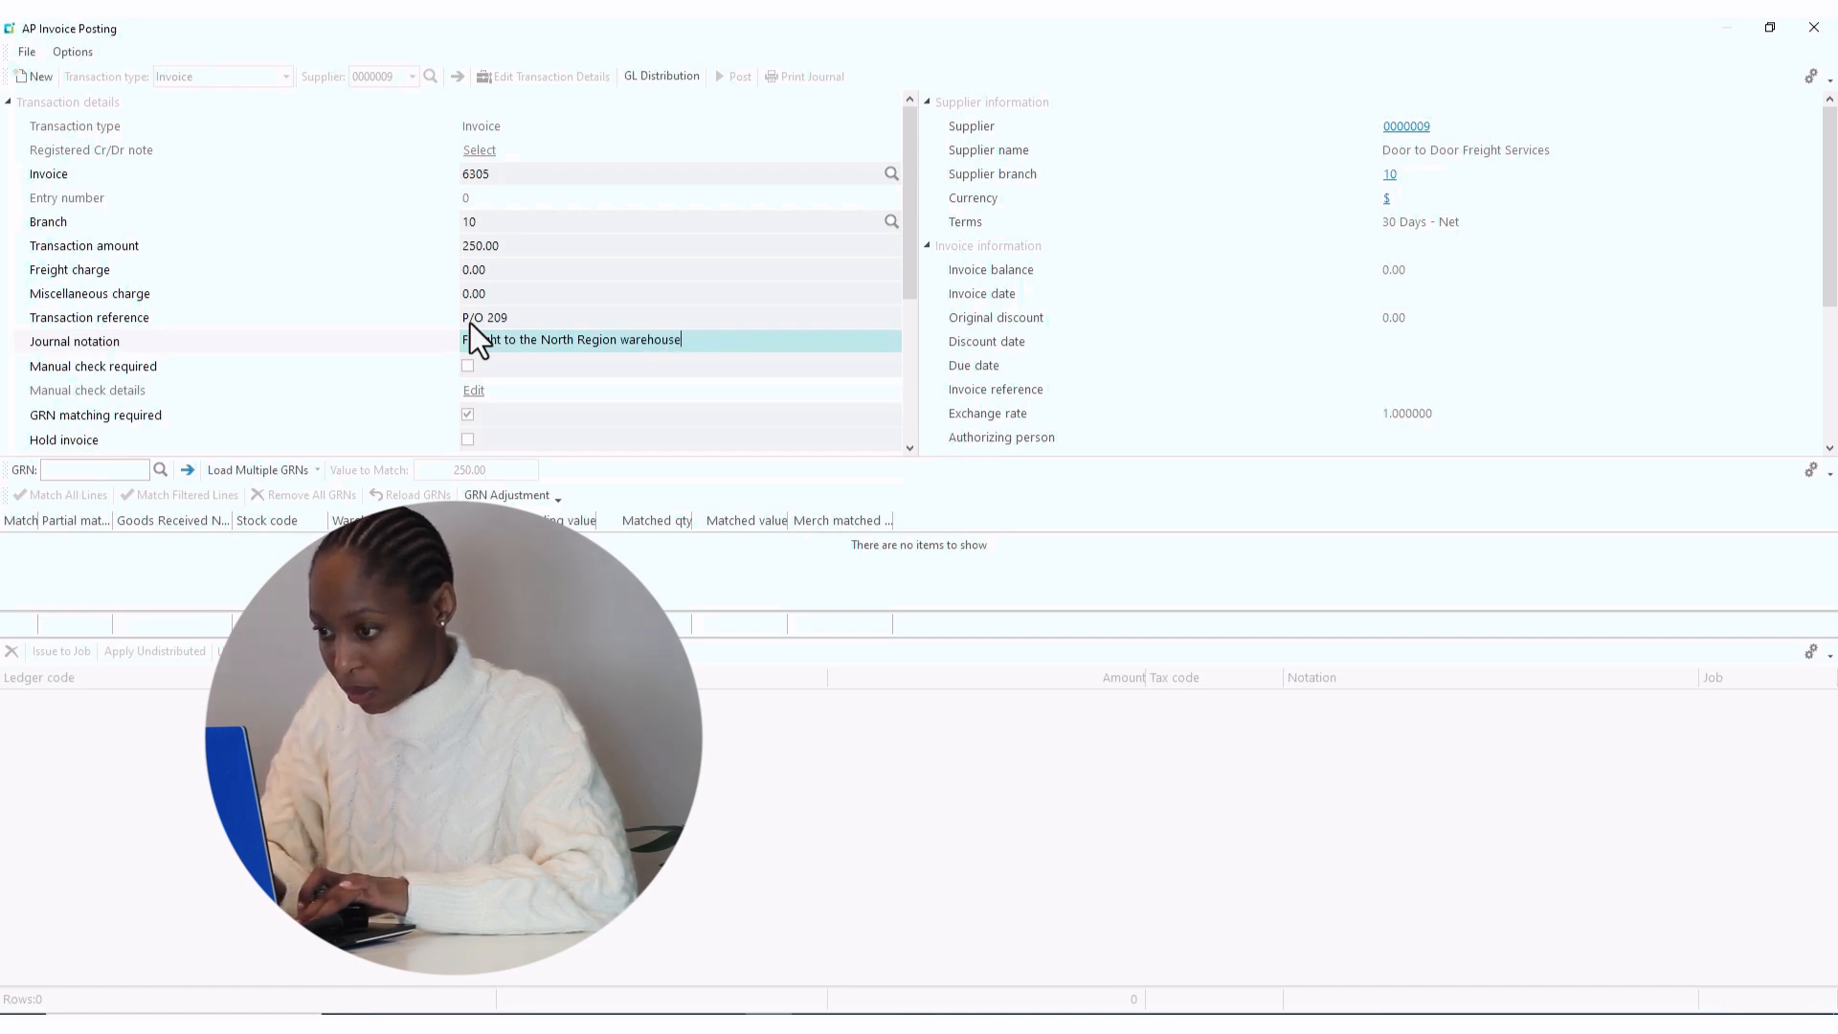
type("se")
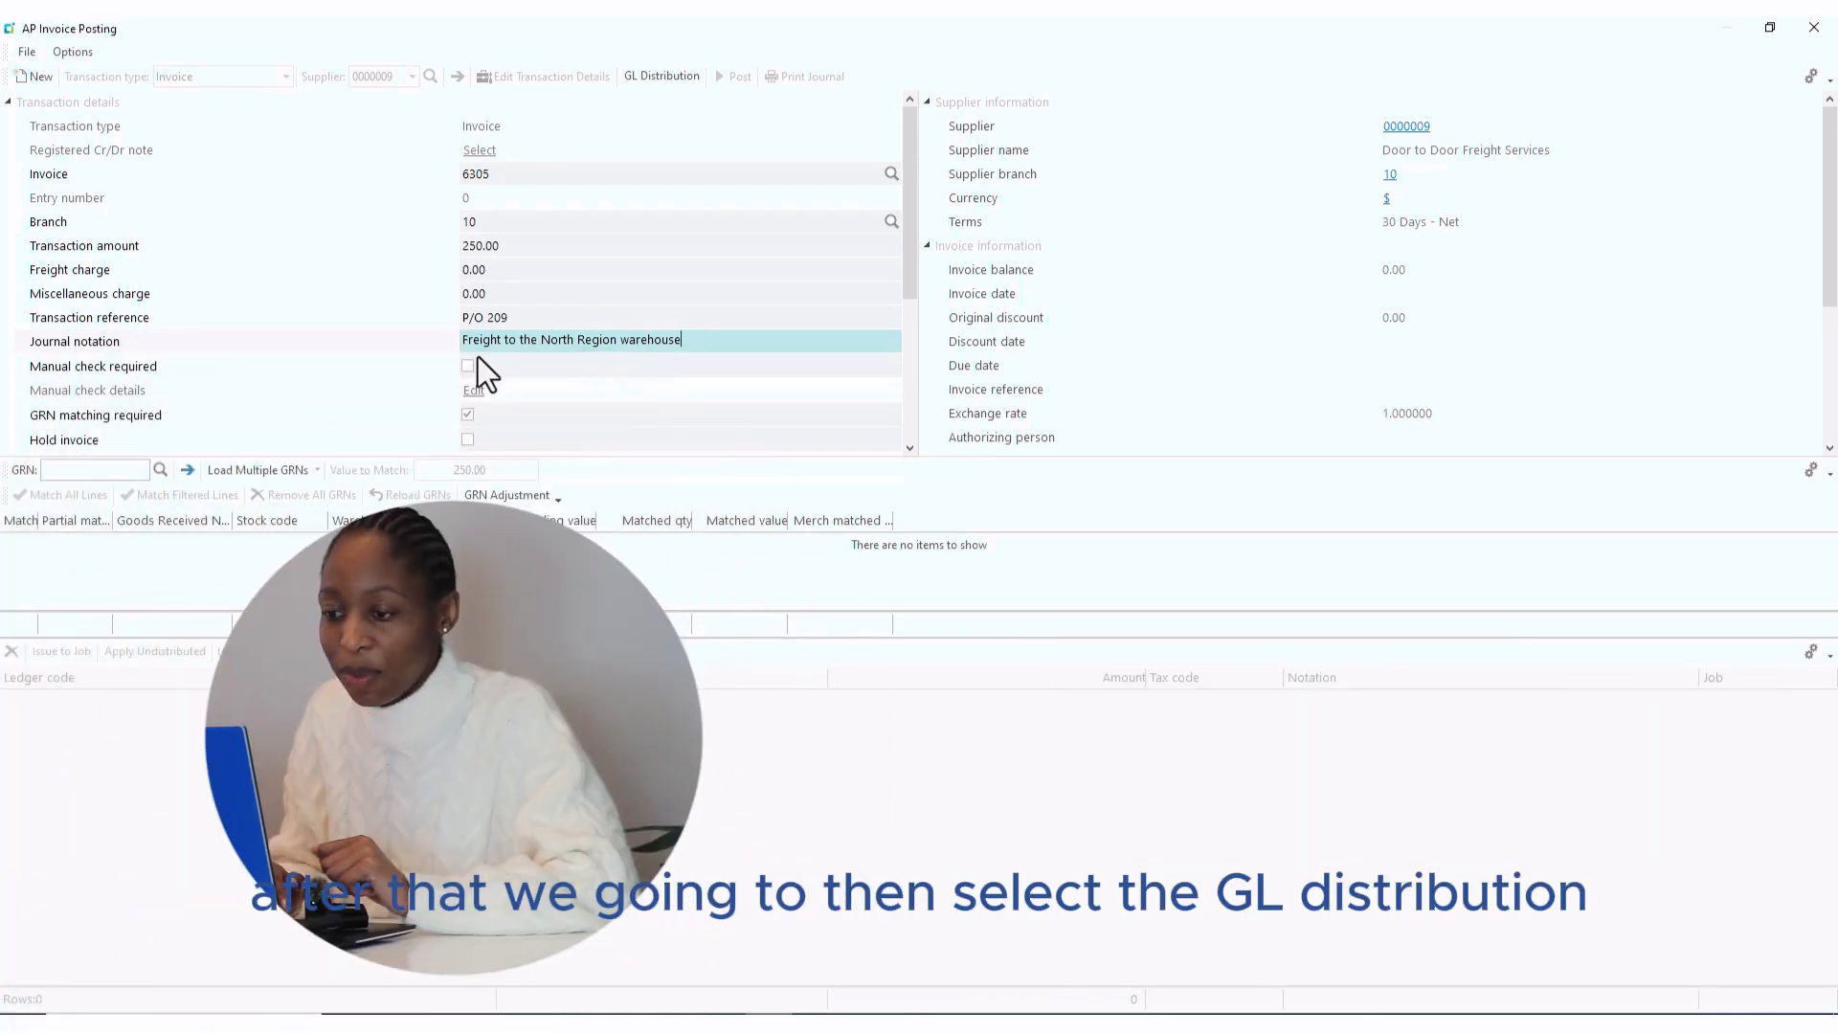
- Skip GRN loading and allocate the 250.00 to ledger code 10-5500 in the GL distribution
left_click(673, 76)
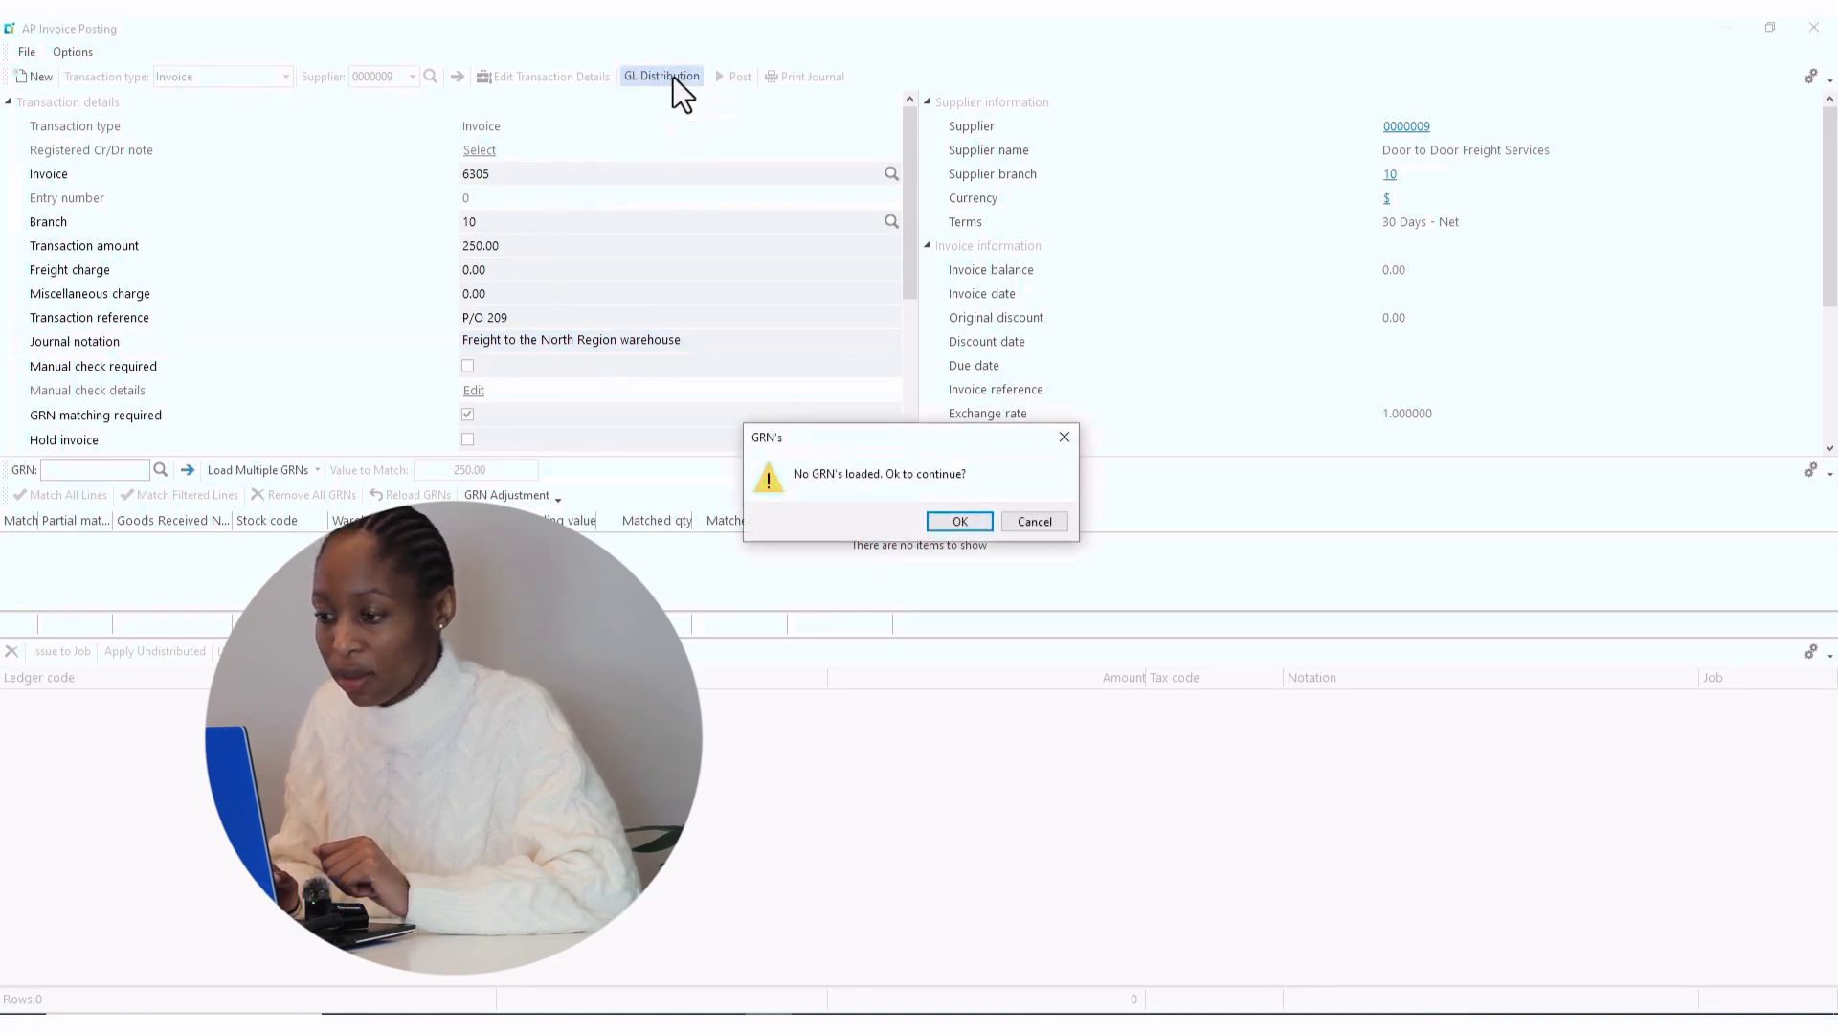
left_click(952, 521)
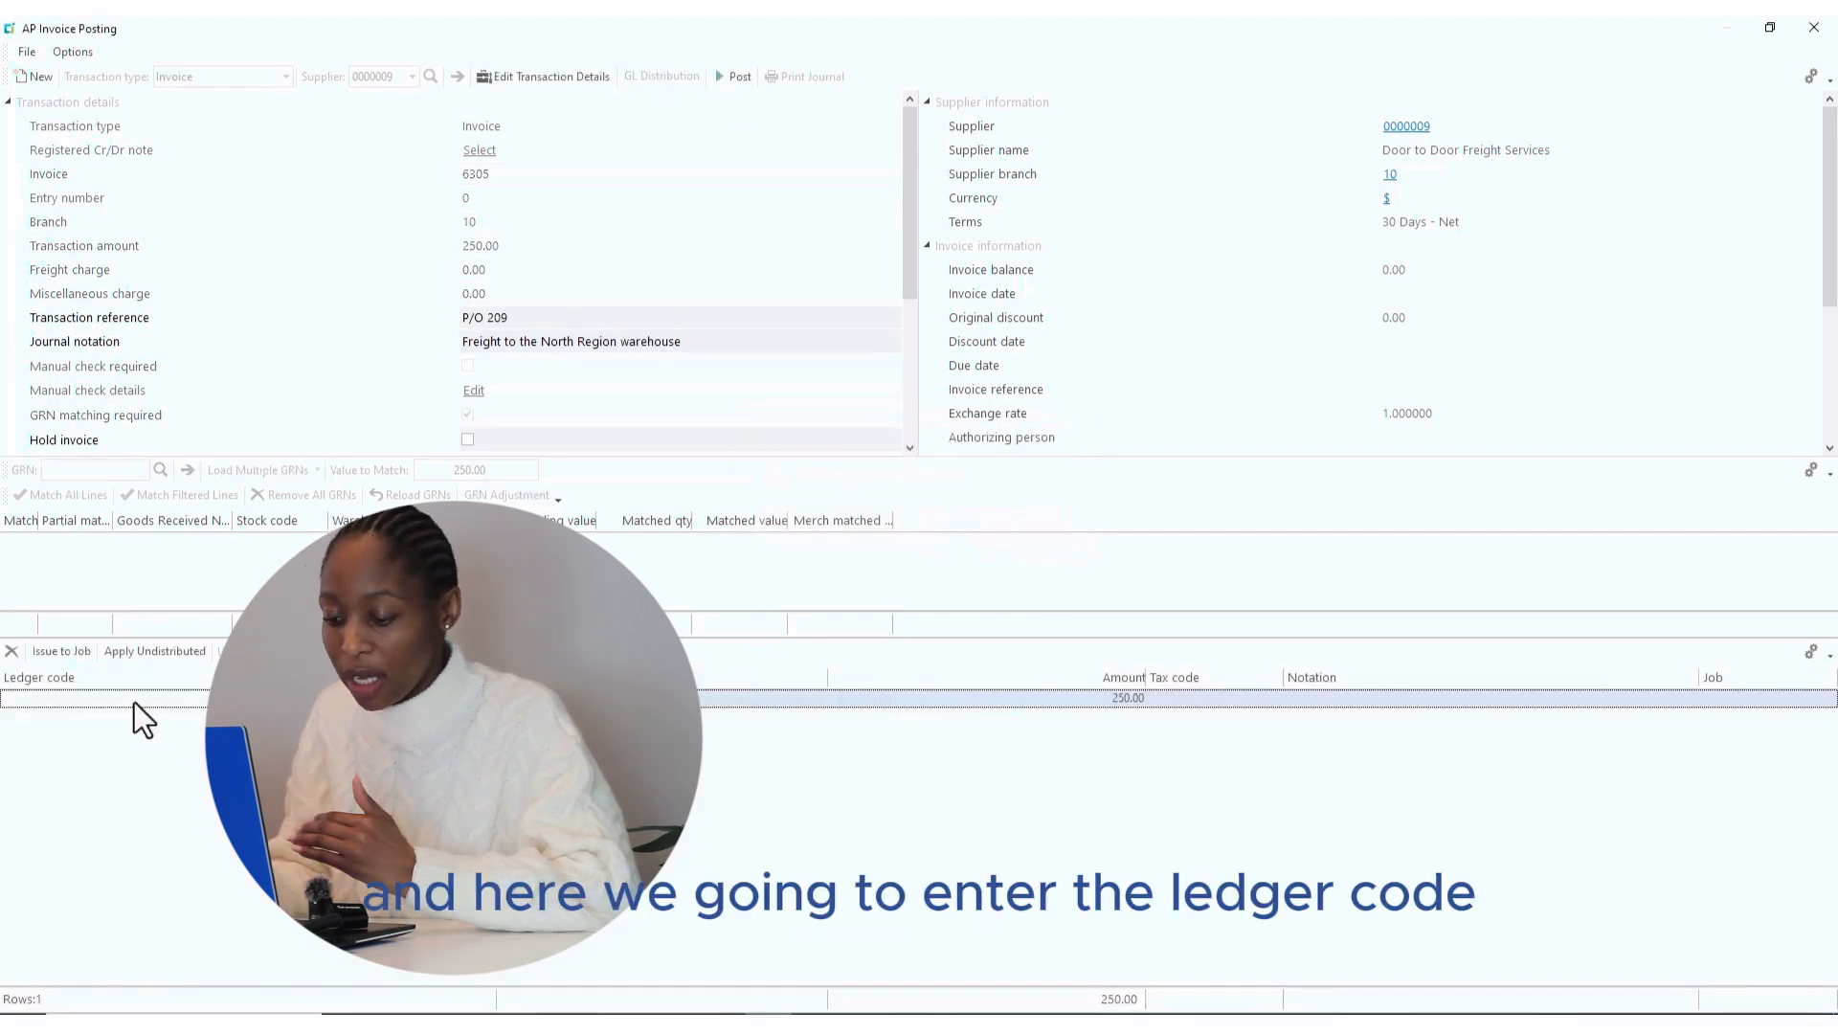
type("10-")
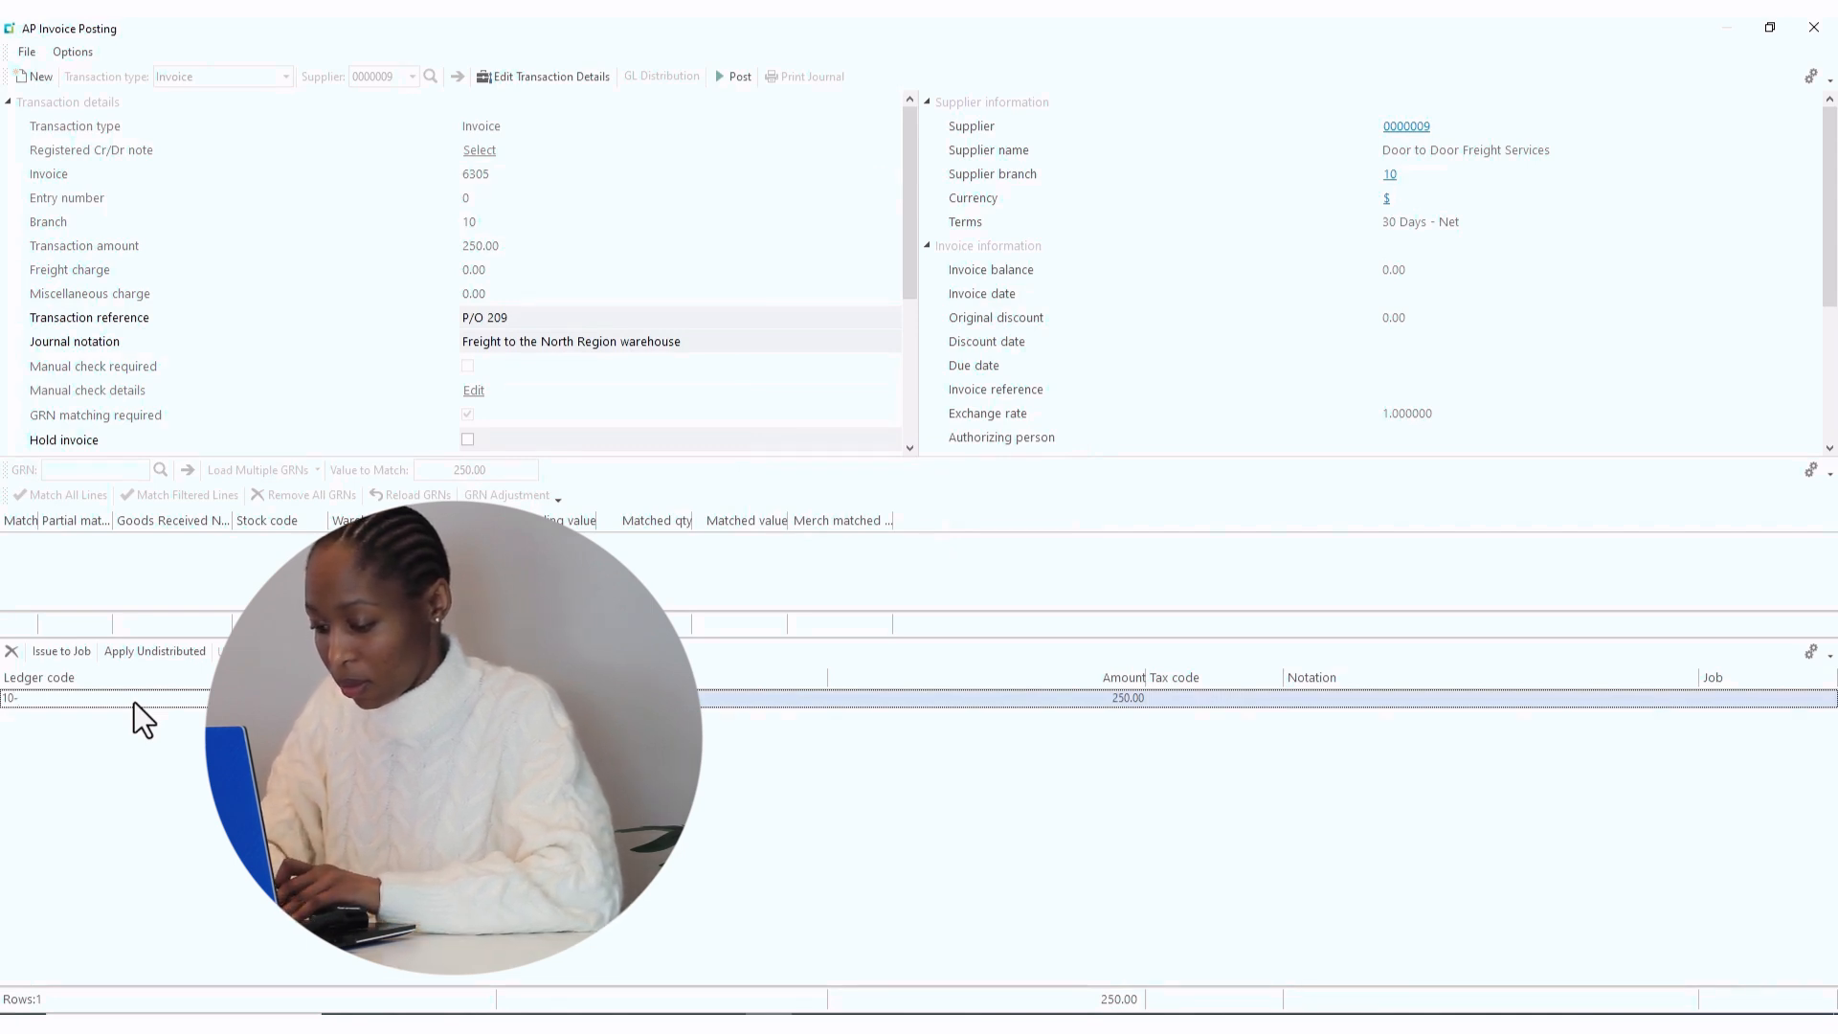
type("5500")
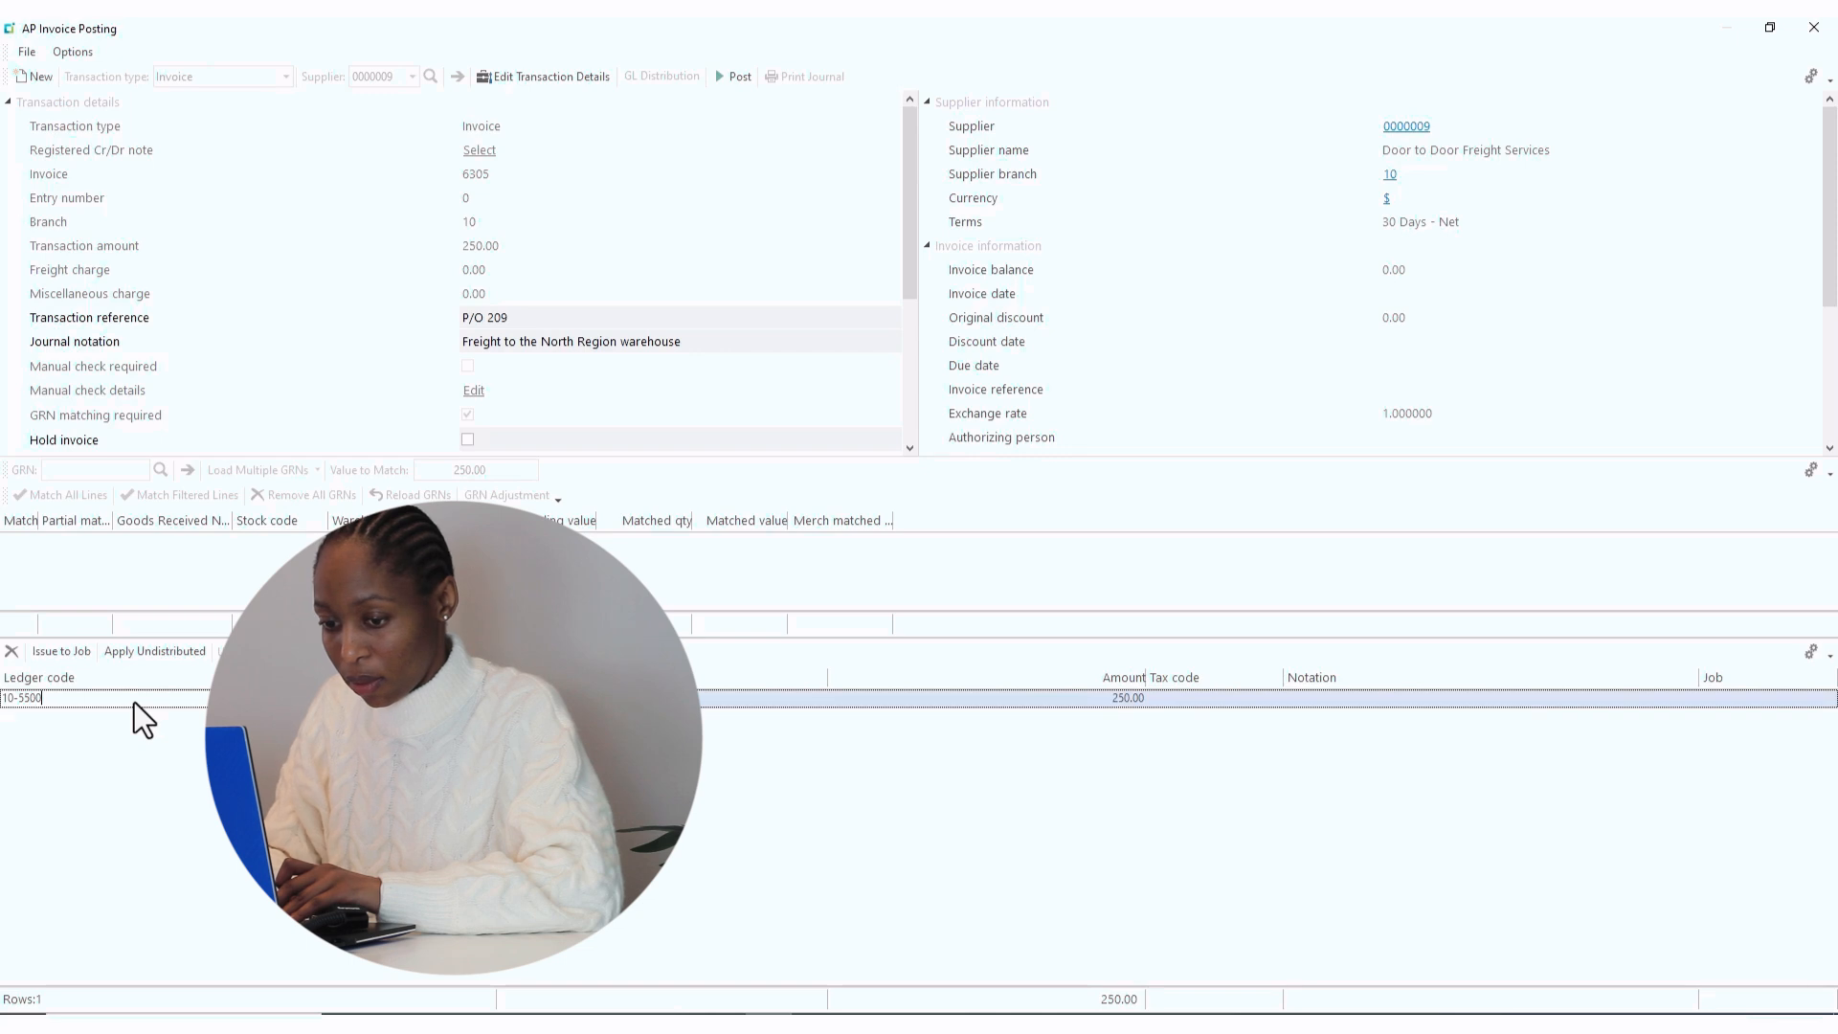
key("Tab")
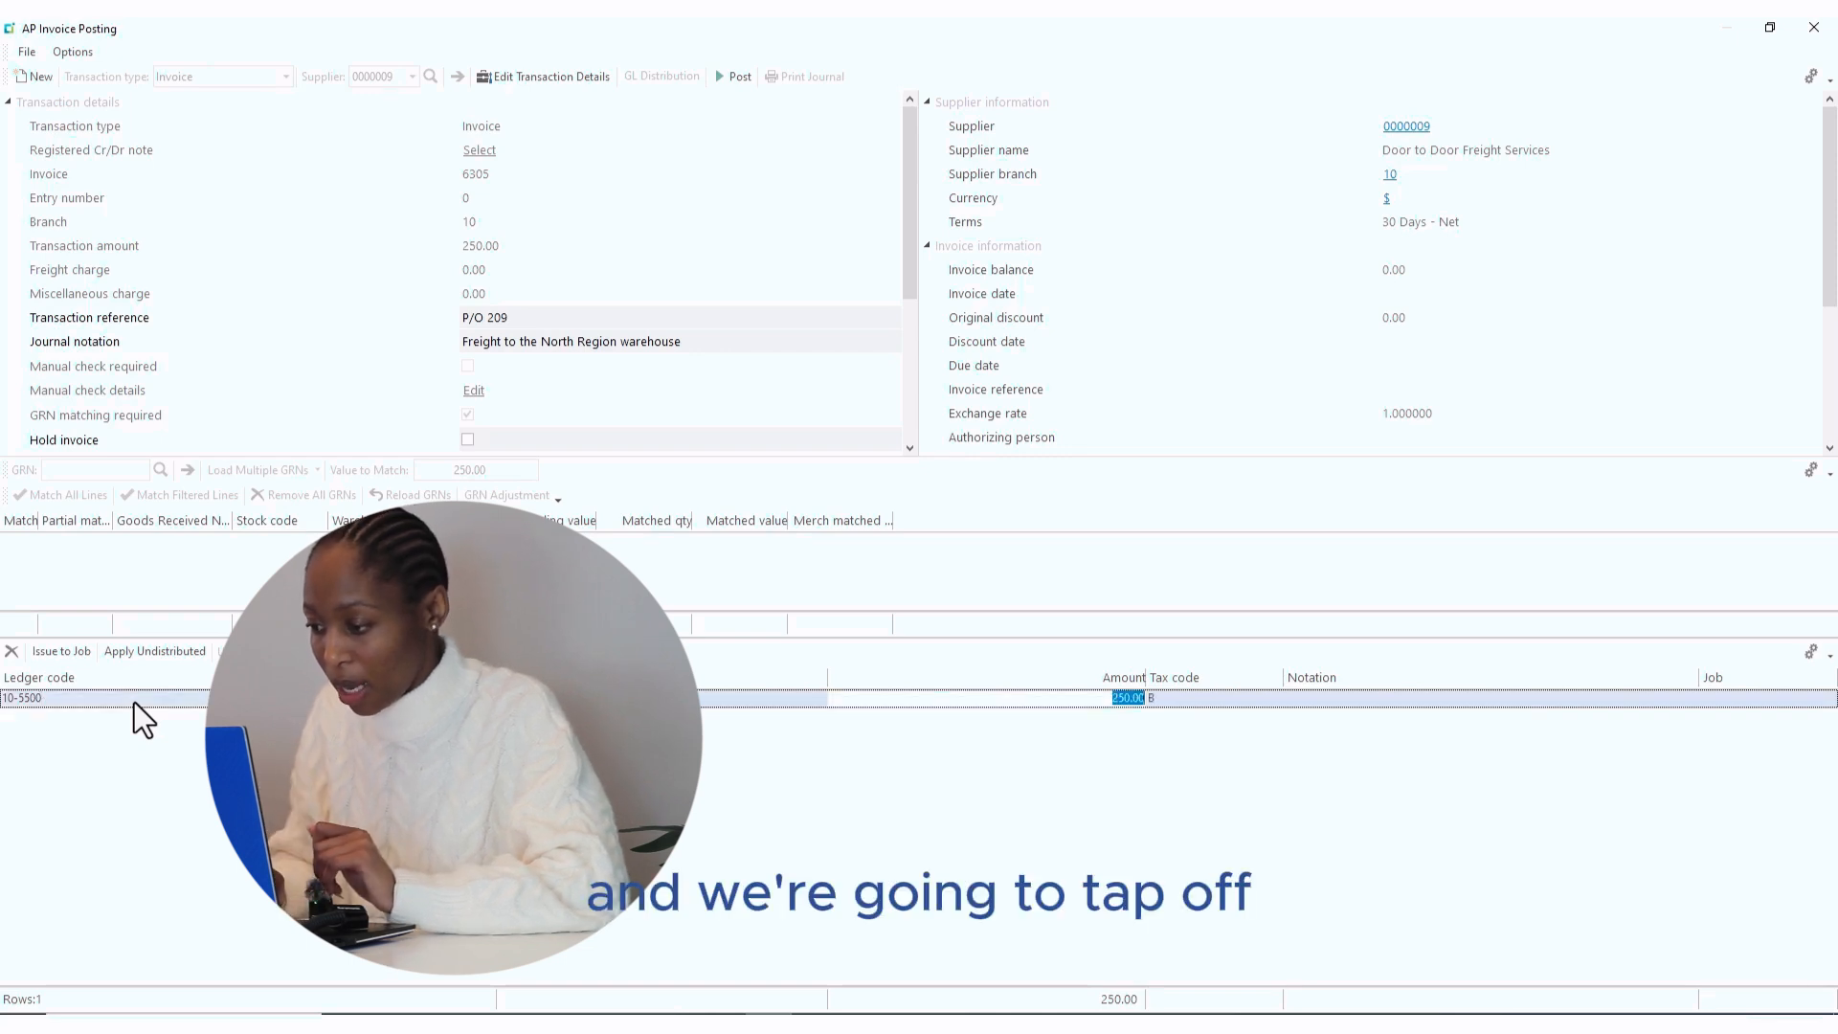
- Post the freight invoice, close the program, and relaunch AP Invoice Posting from Accounts Payable > Invoice Processing
left_click(735, 75)
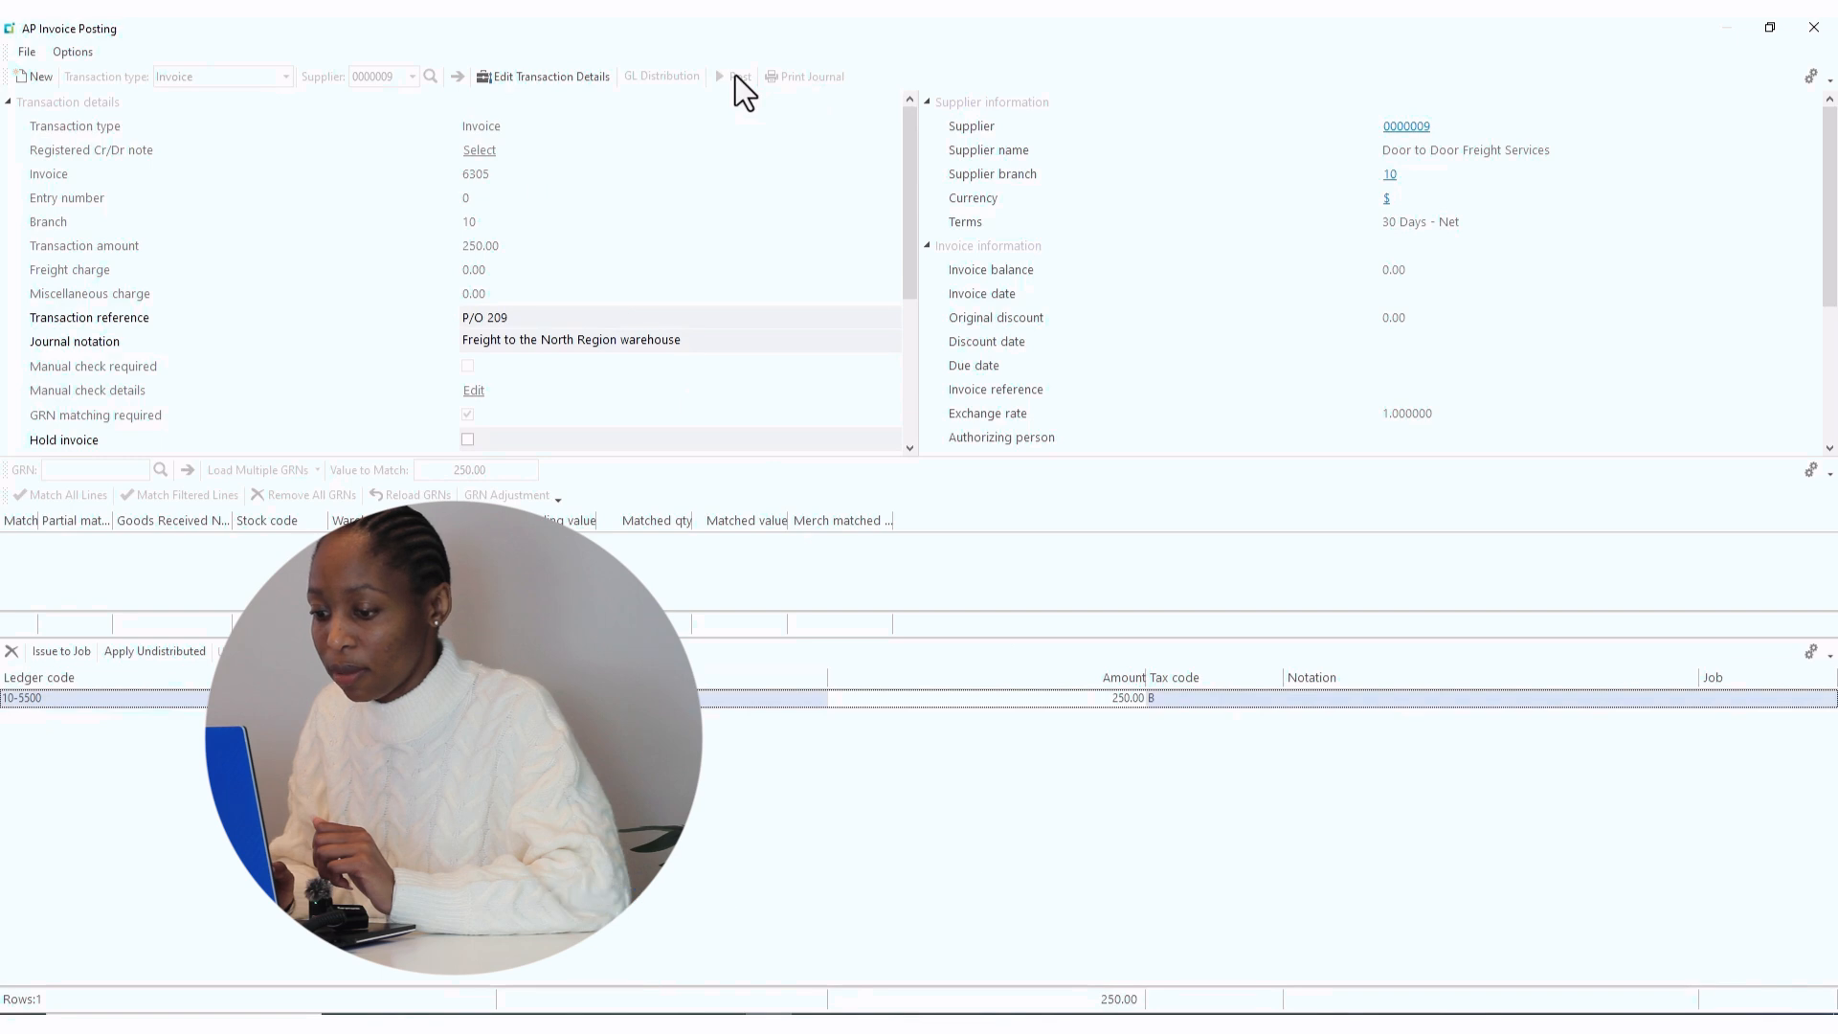
left_click(1815, 29)
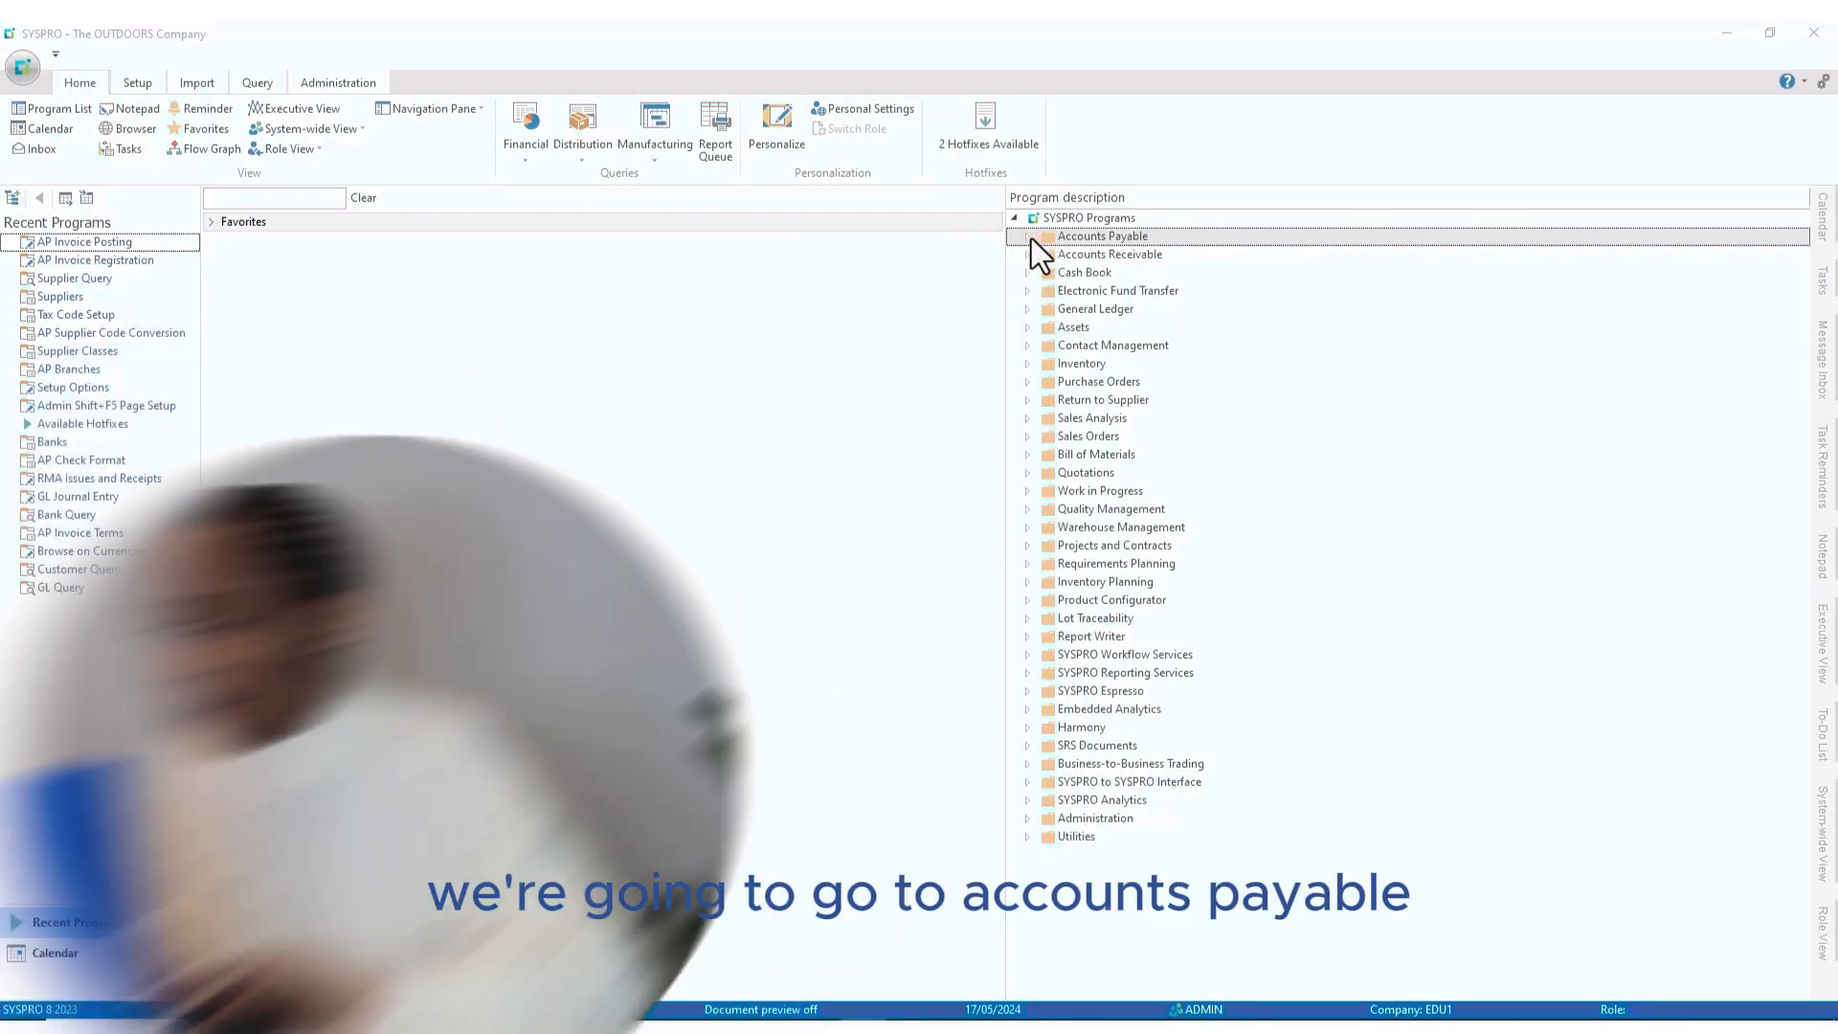
left_click(1023, 241)
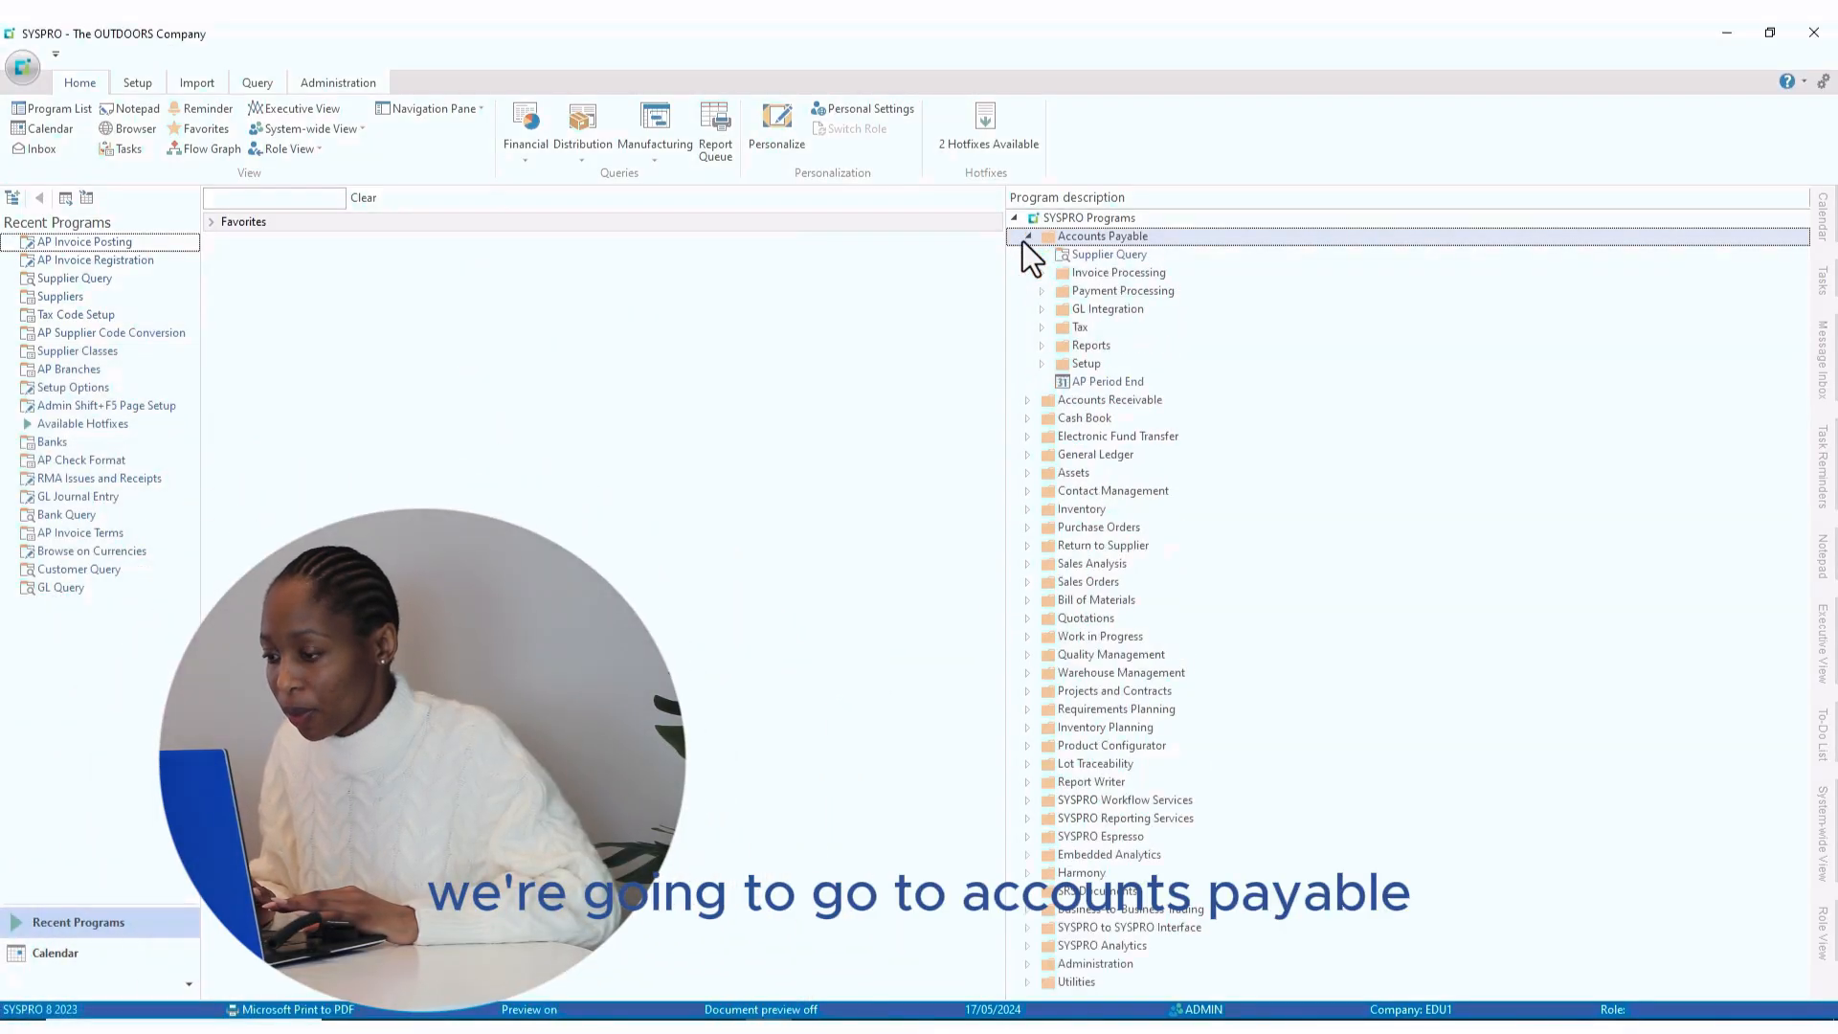
left_click(1039, 274)
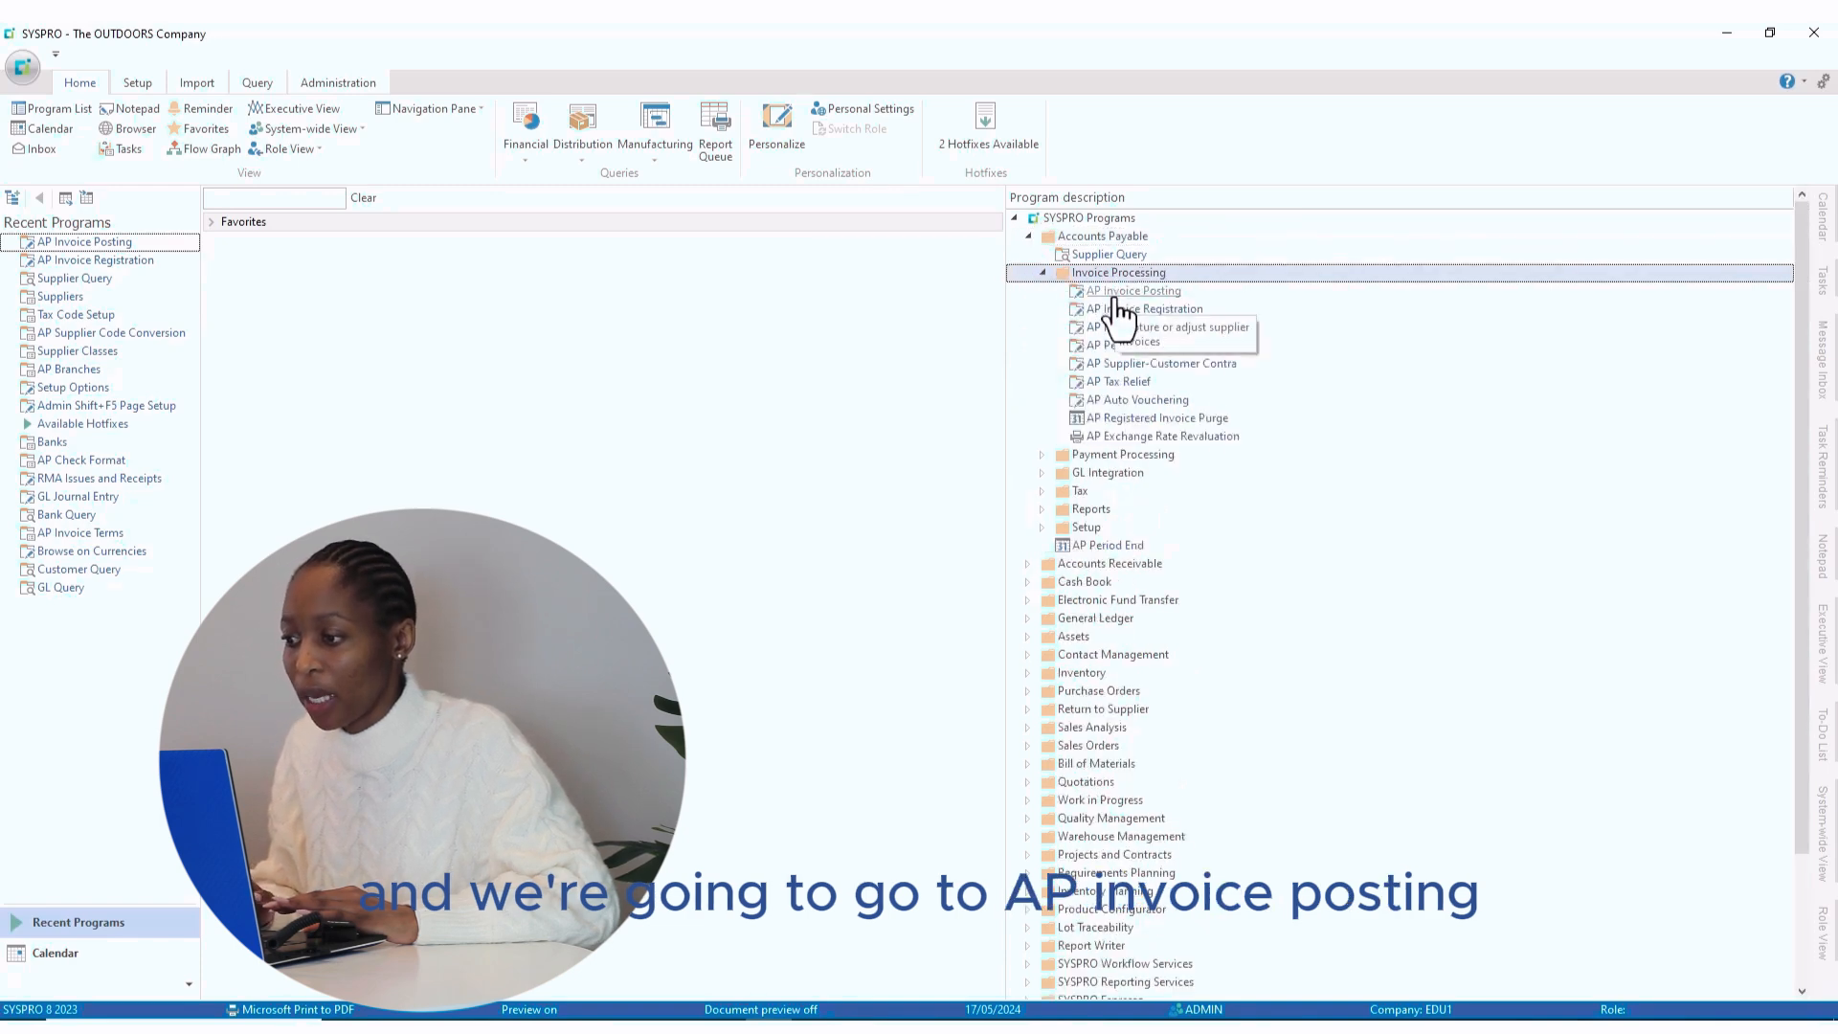
double_click(1116, 293)
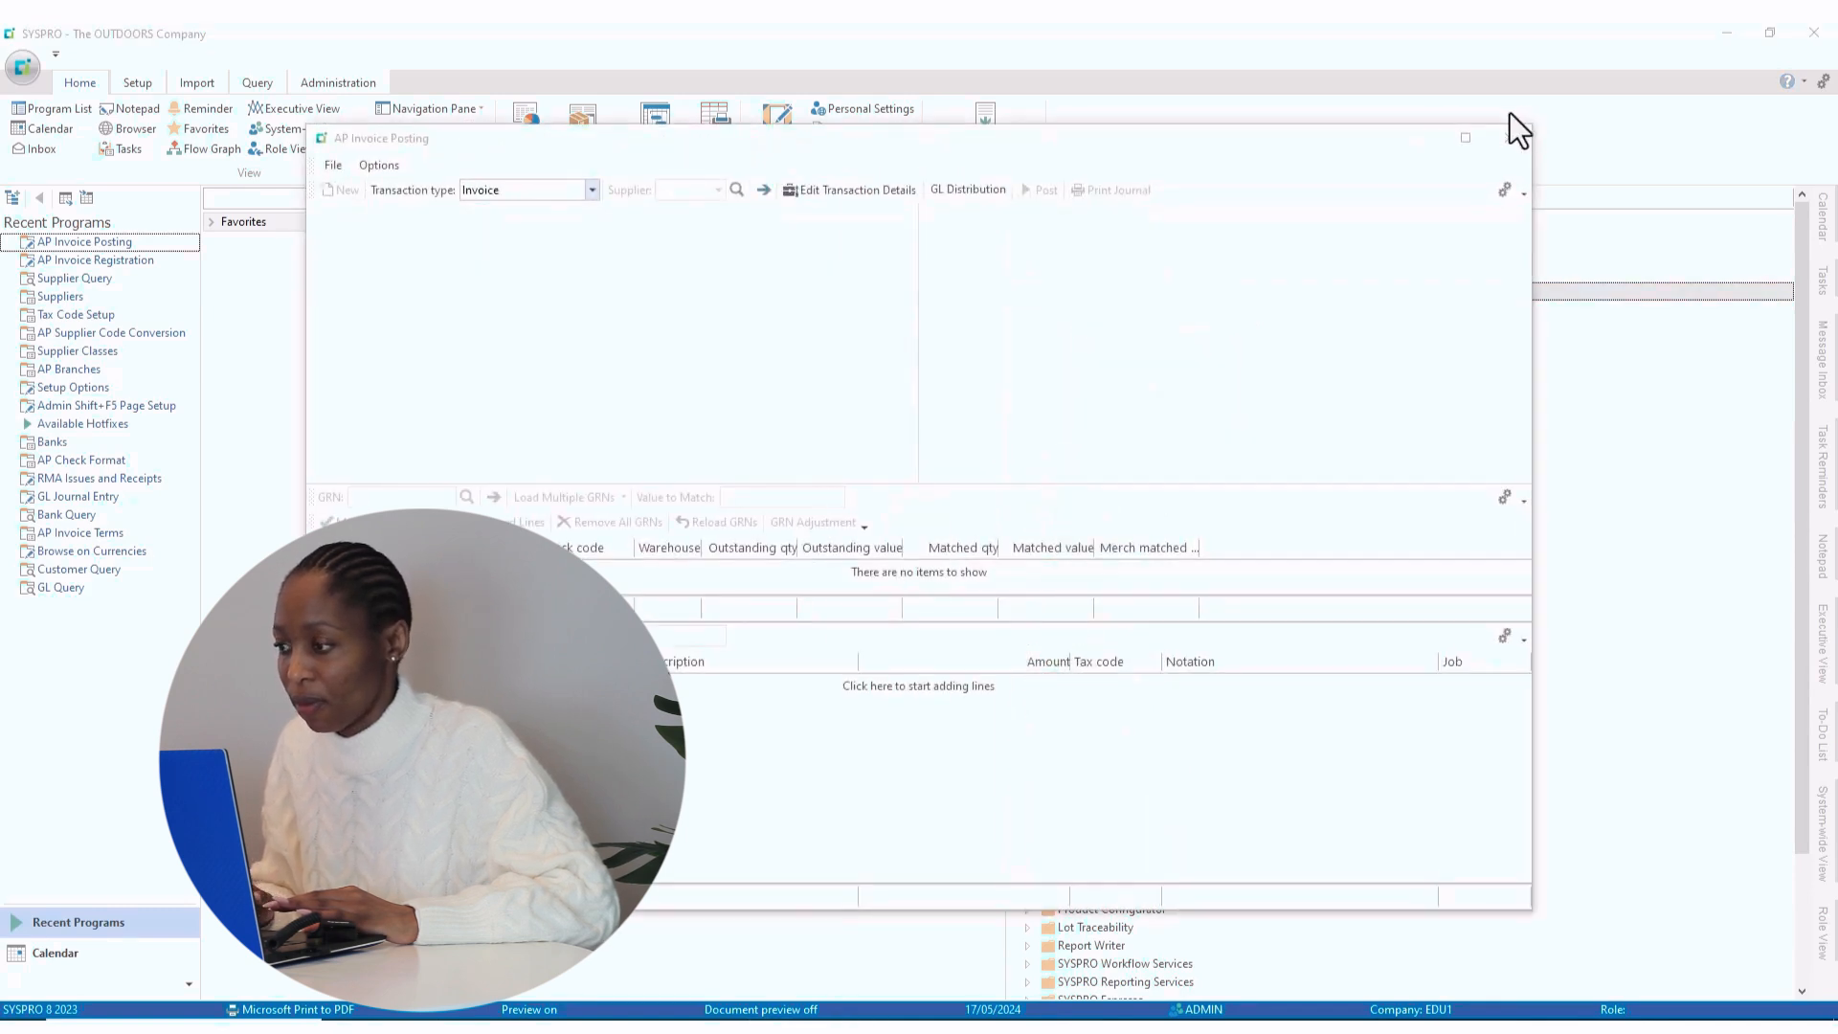
- Maximize the window and enter supplier 0000002, invoice FD 6667 and amount 4,000.00
left_click(1466, 138)
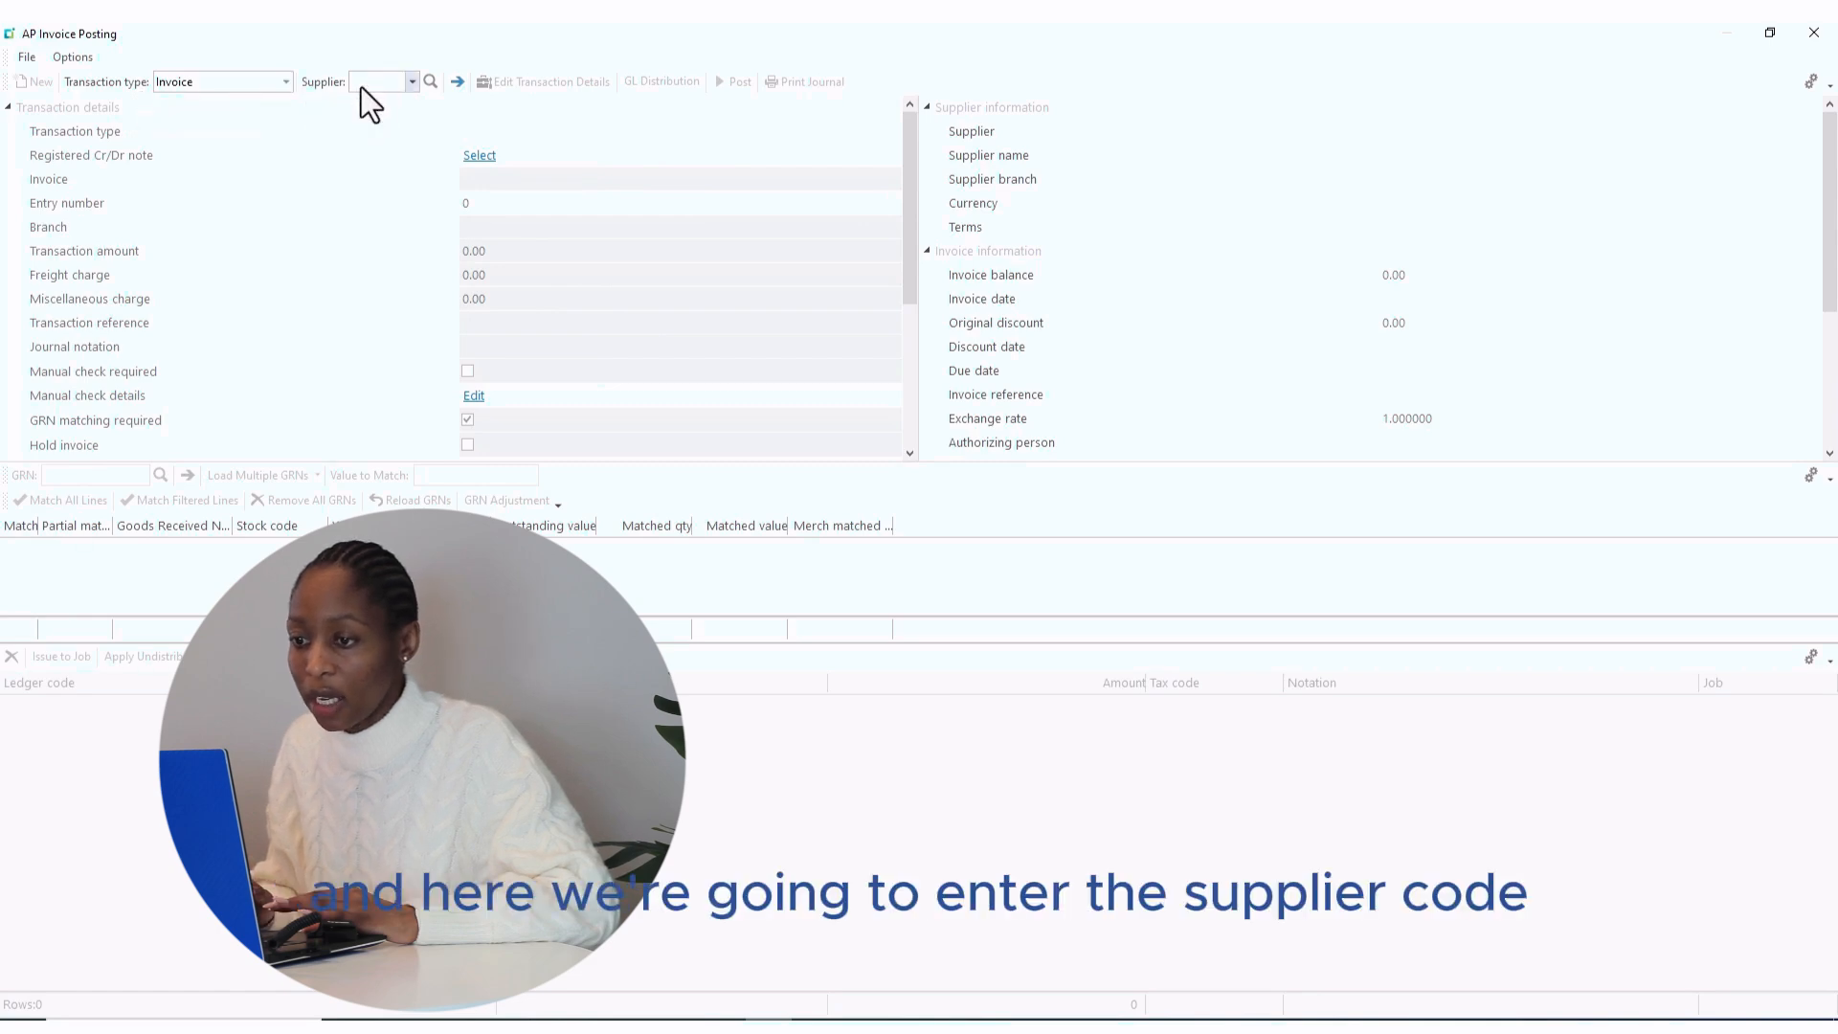
type("0000002")
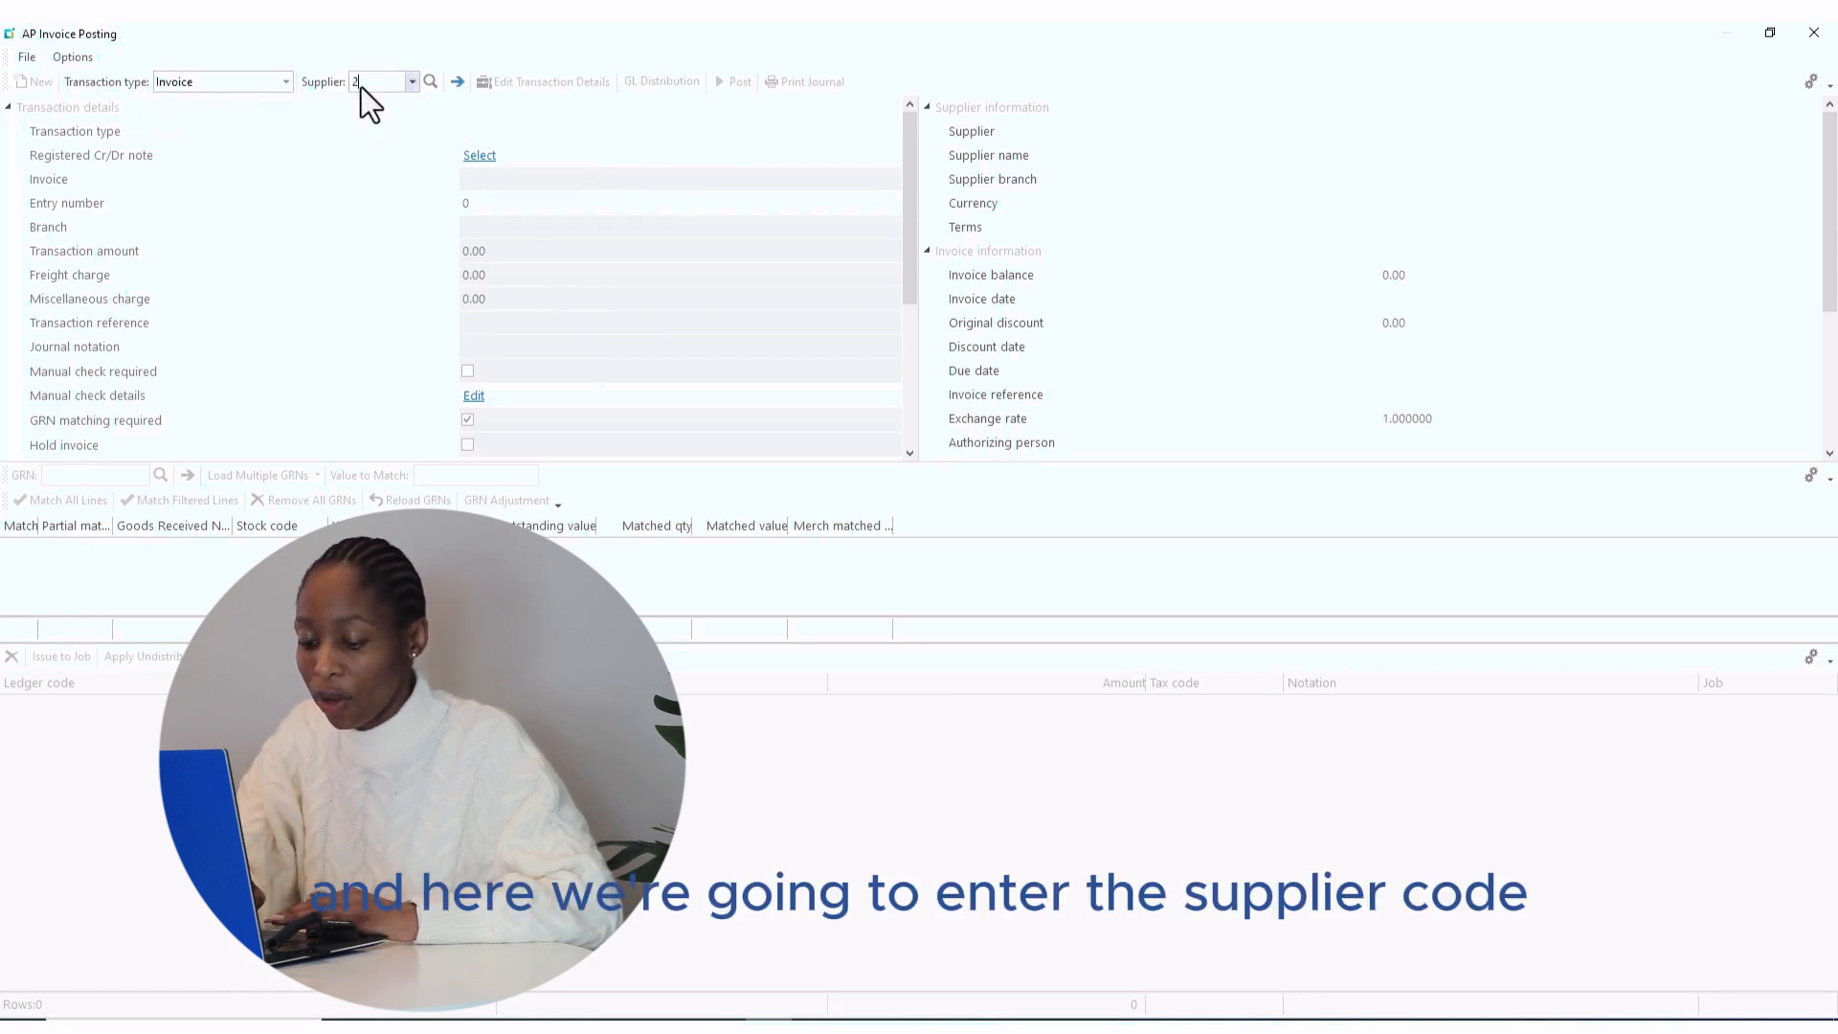
key("Tab")
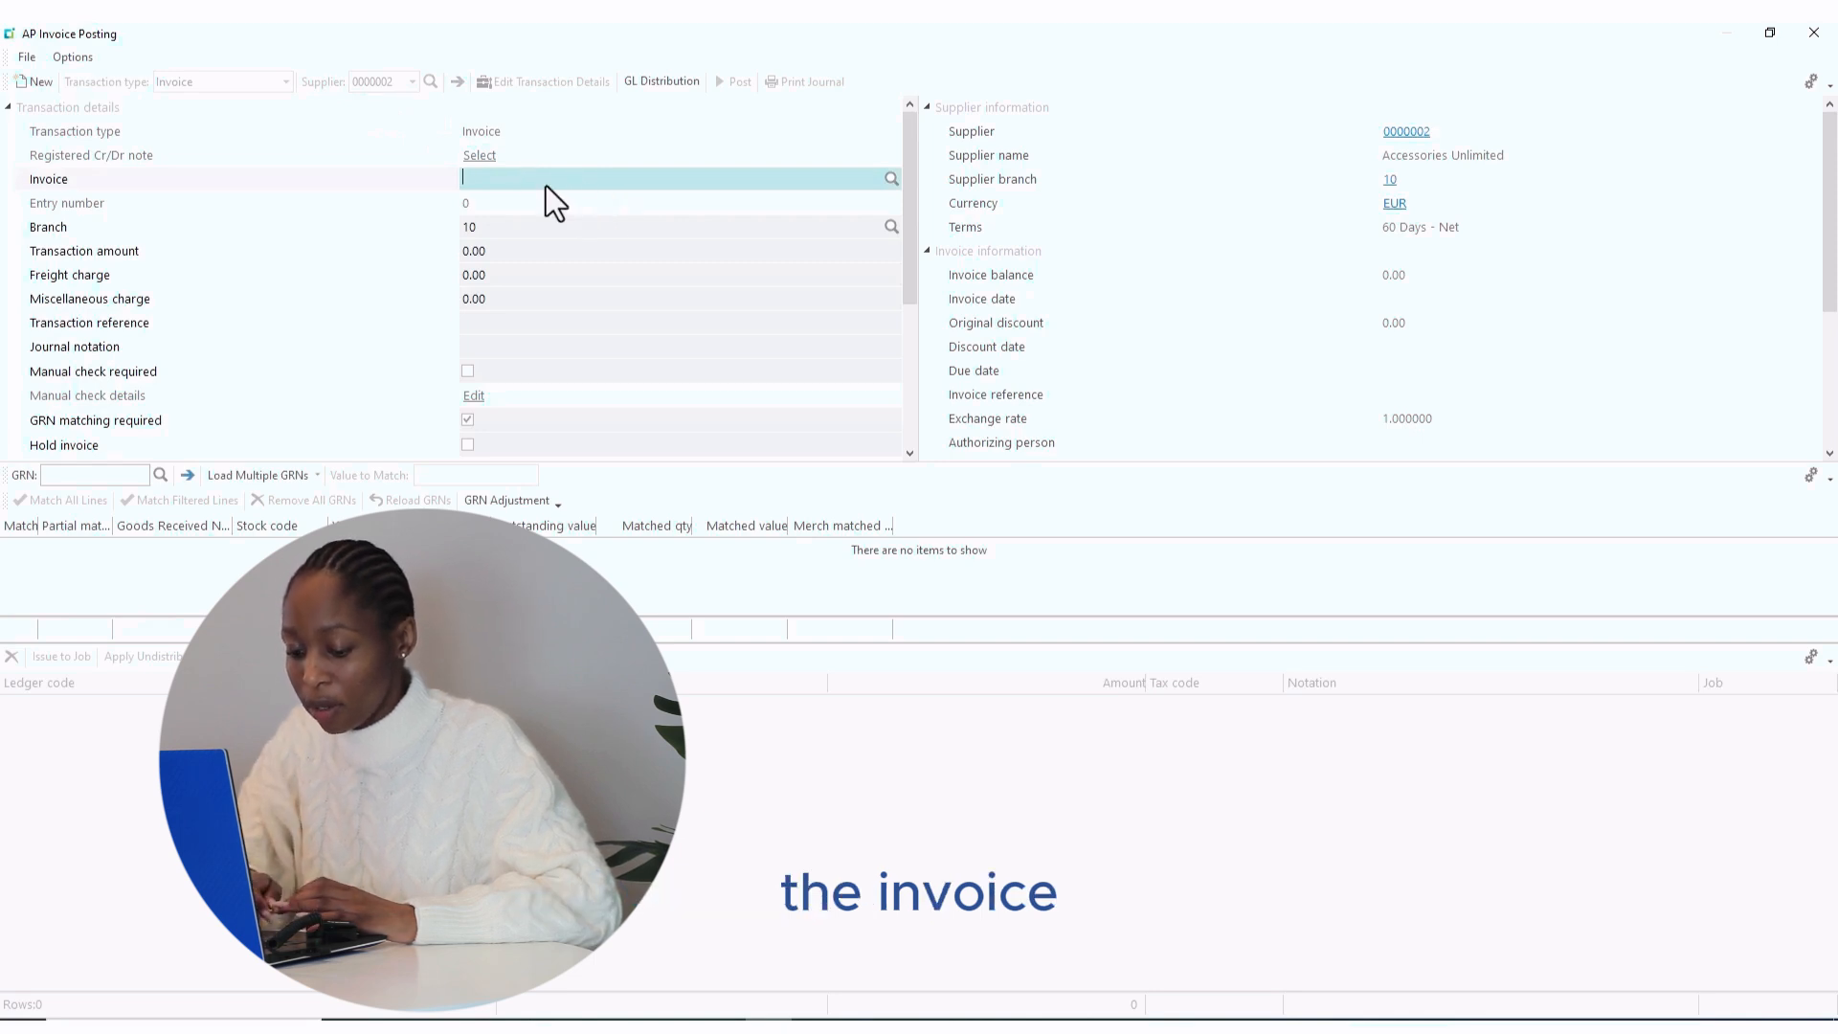
type("FD")
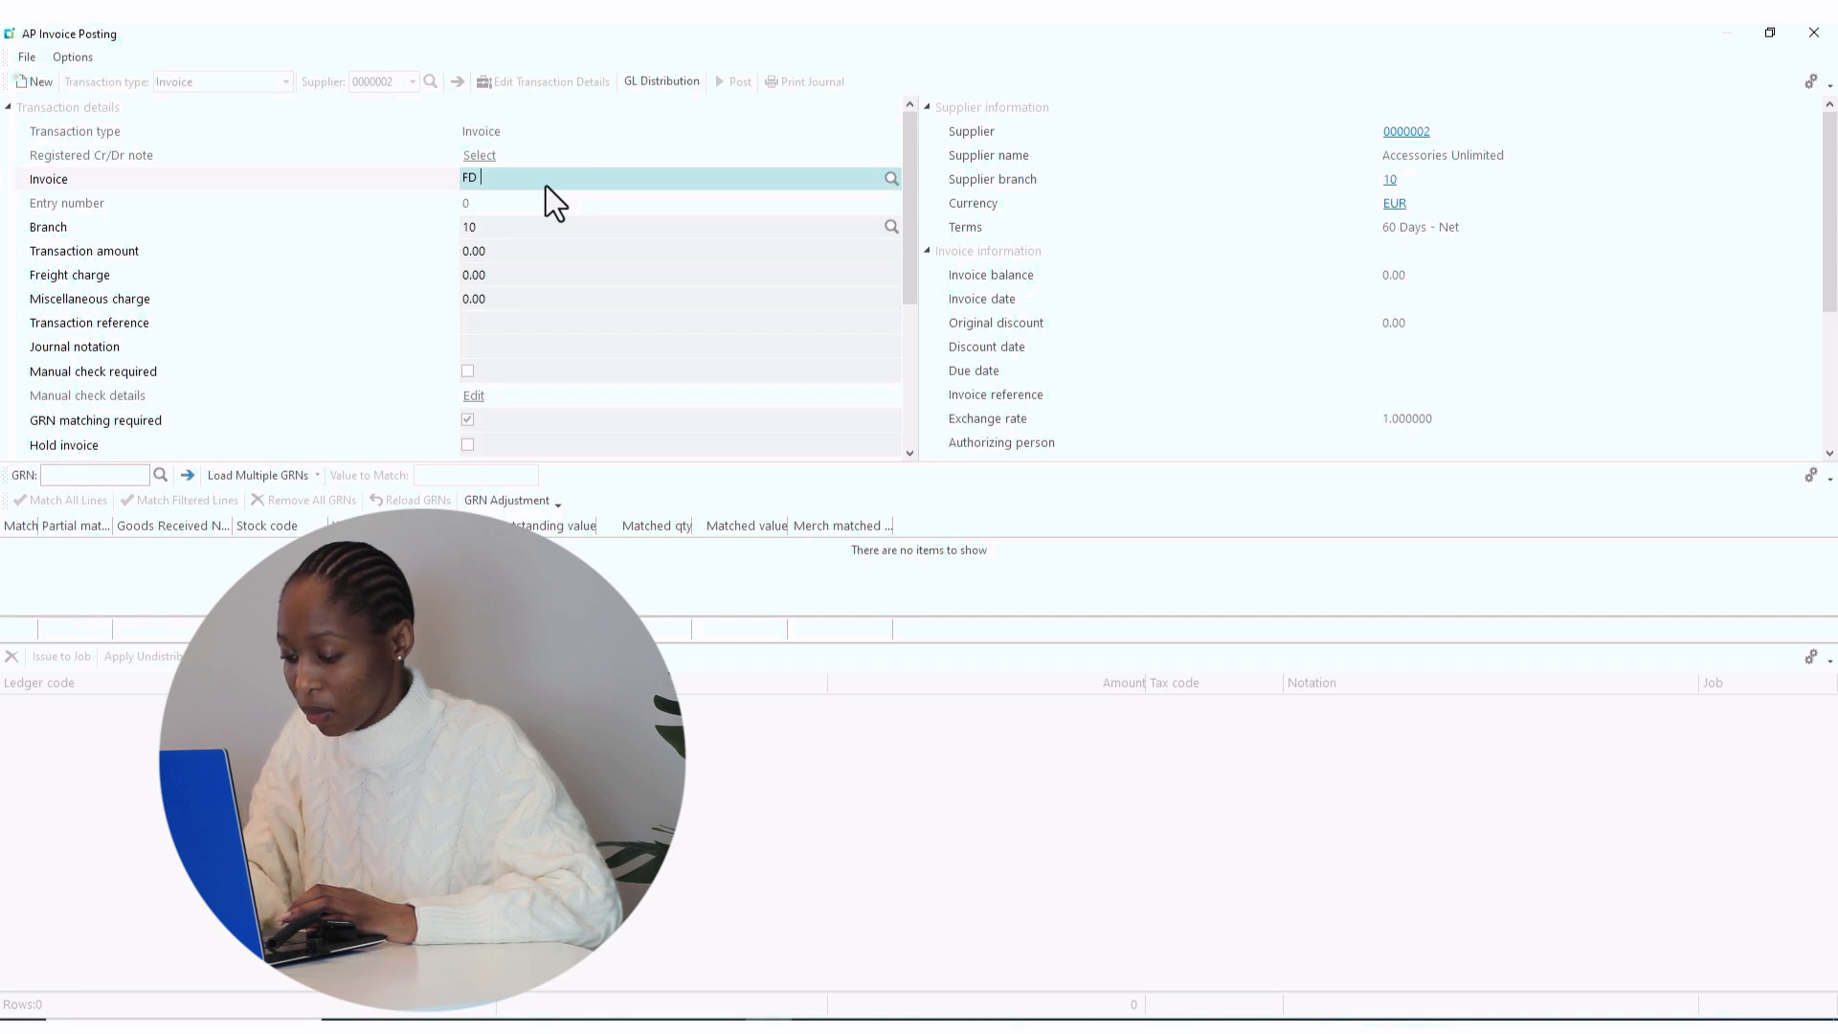
type(" 66")
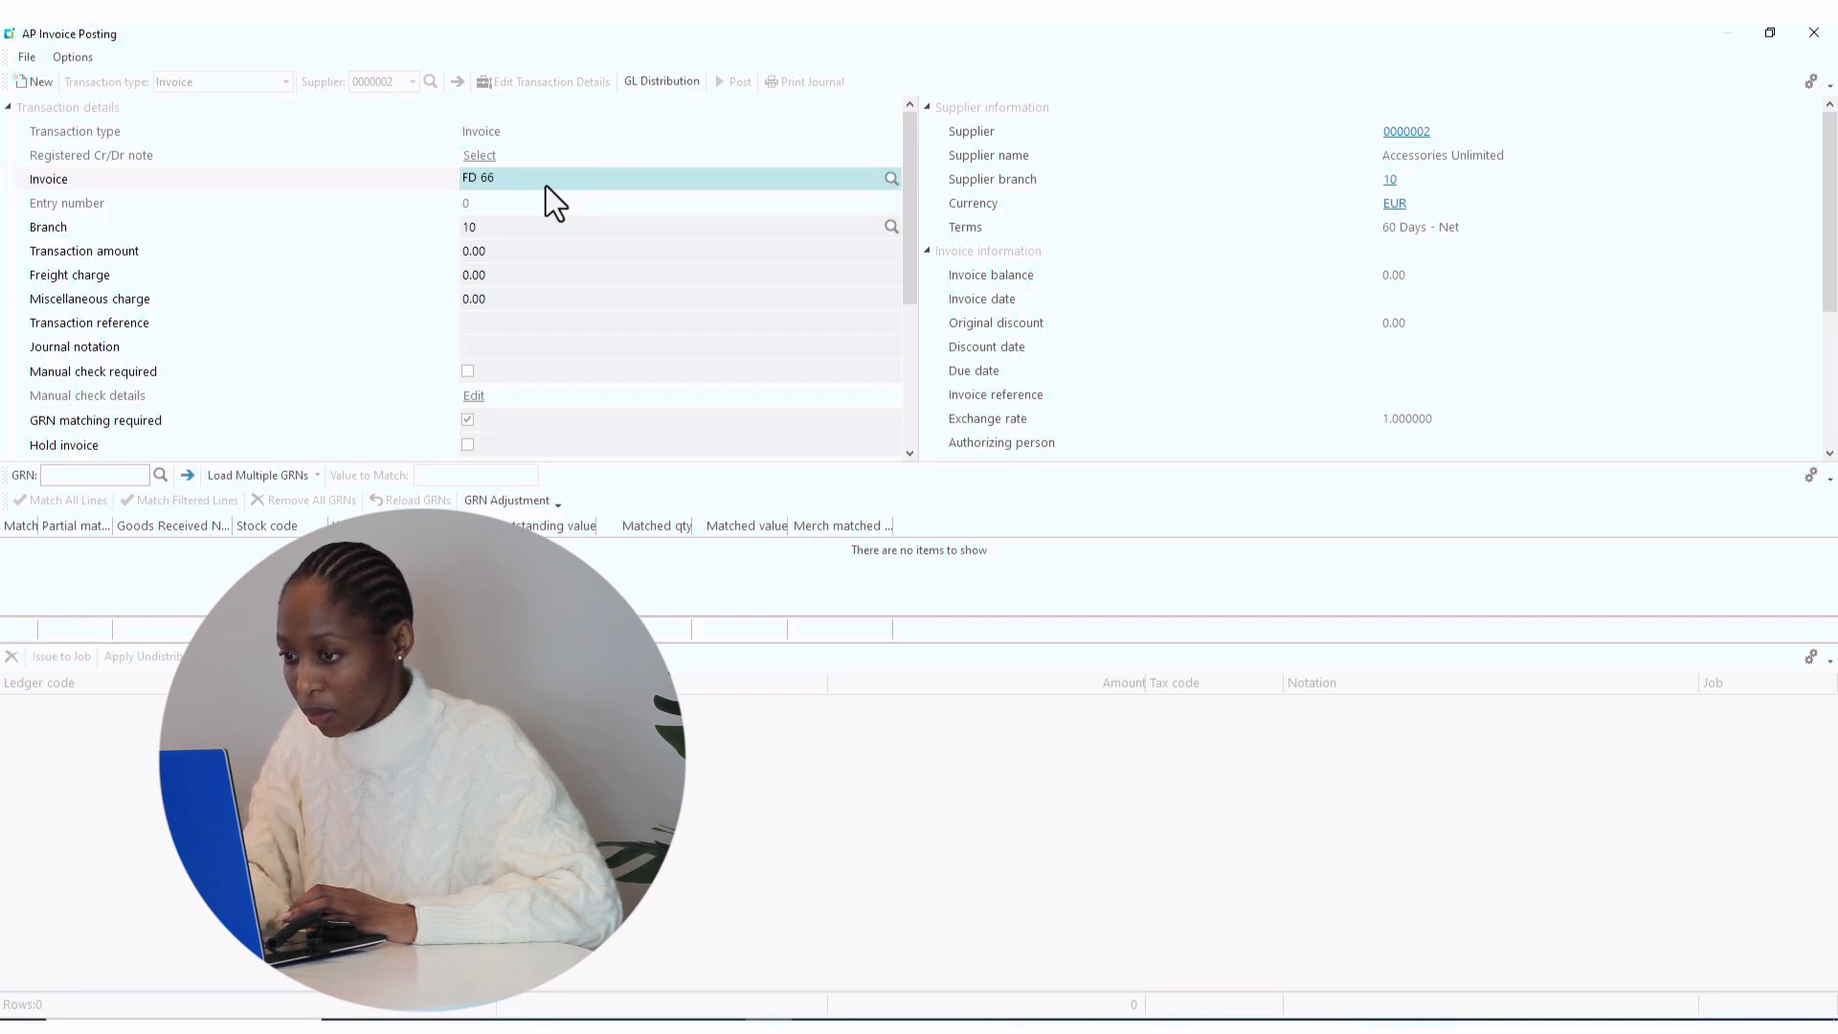
type("67")
key("Tab")
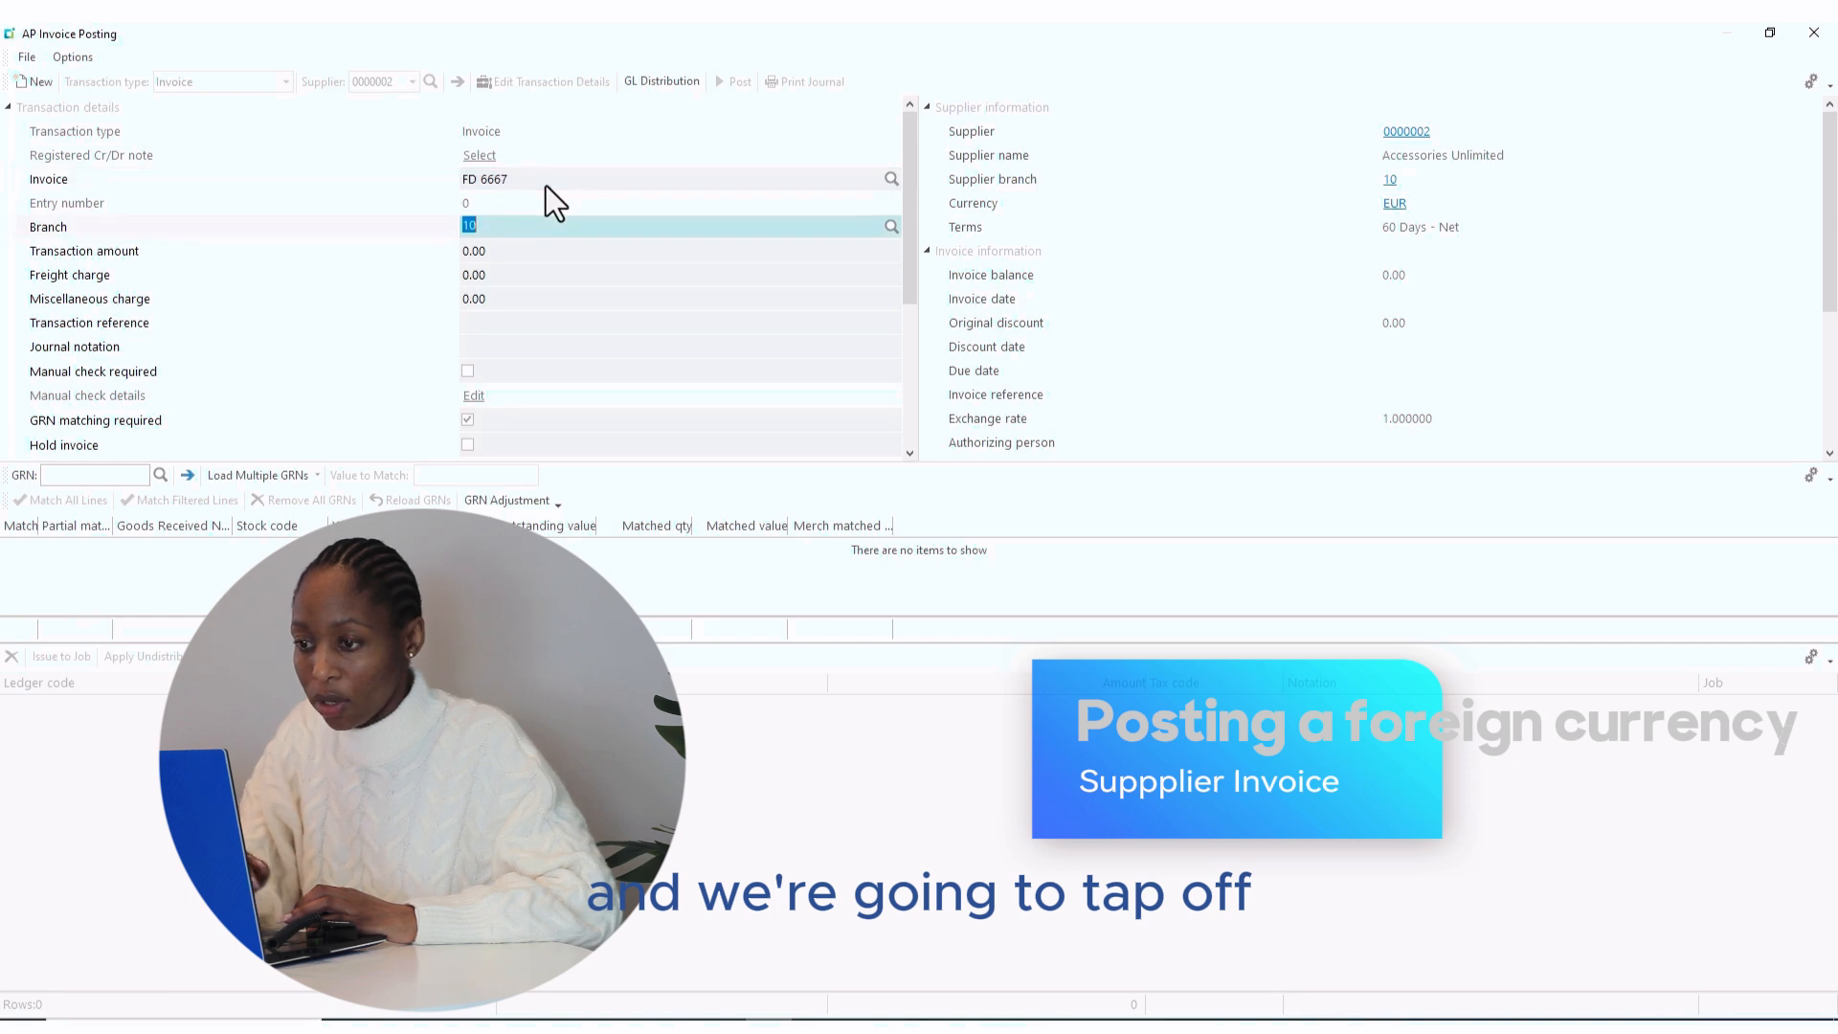
left_click(482, 254)
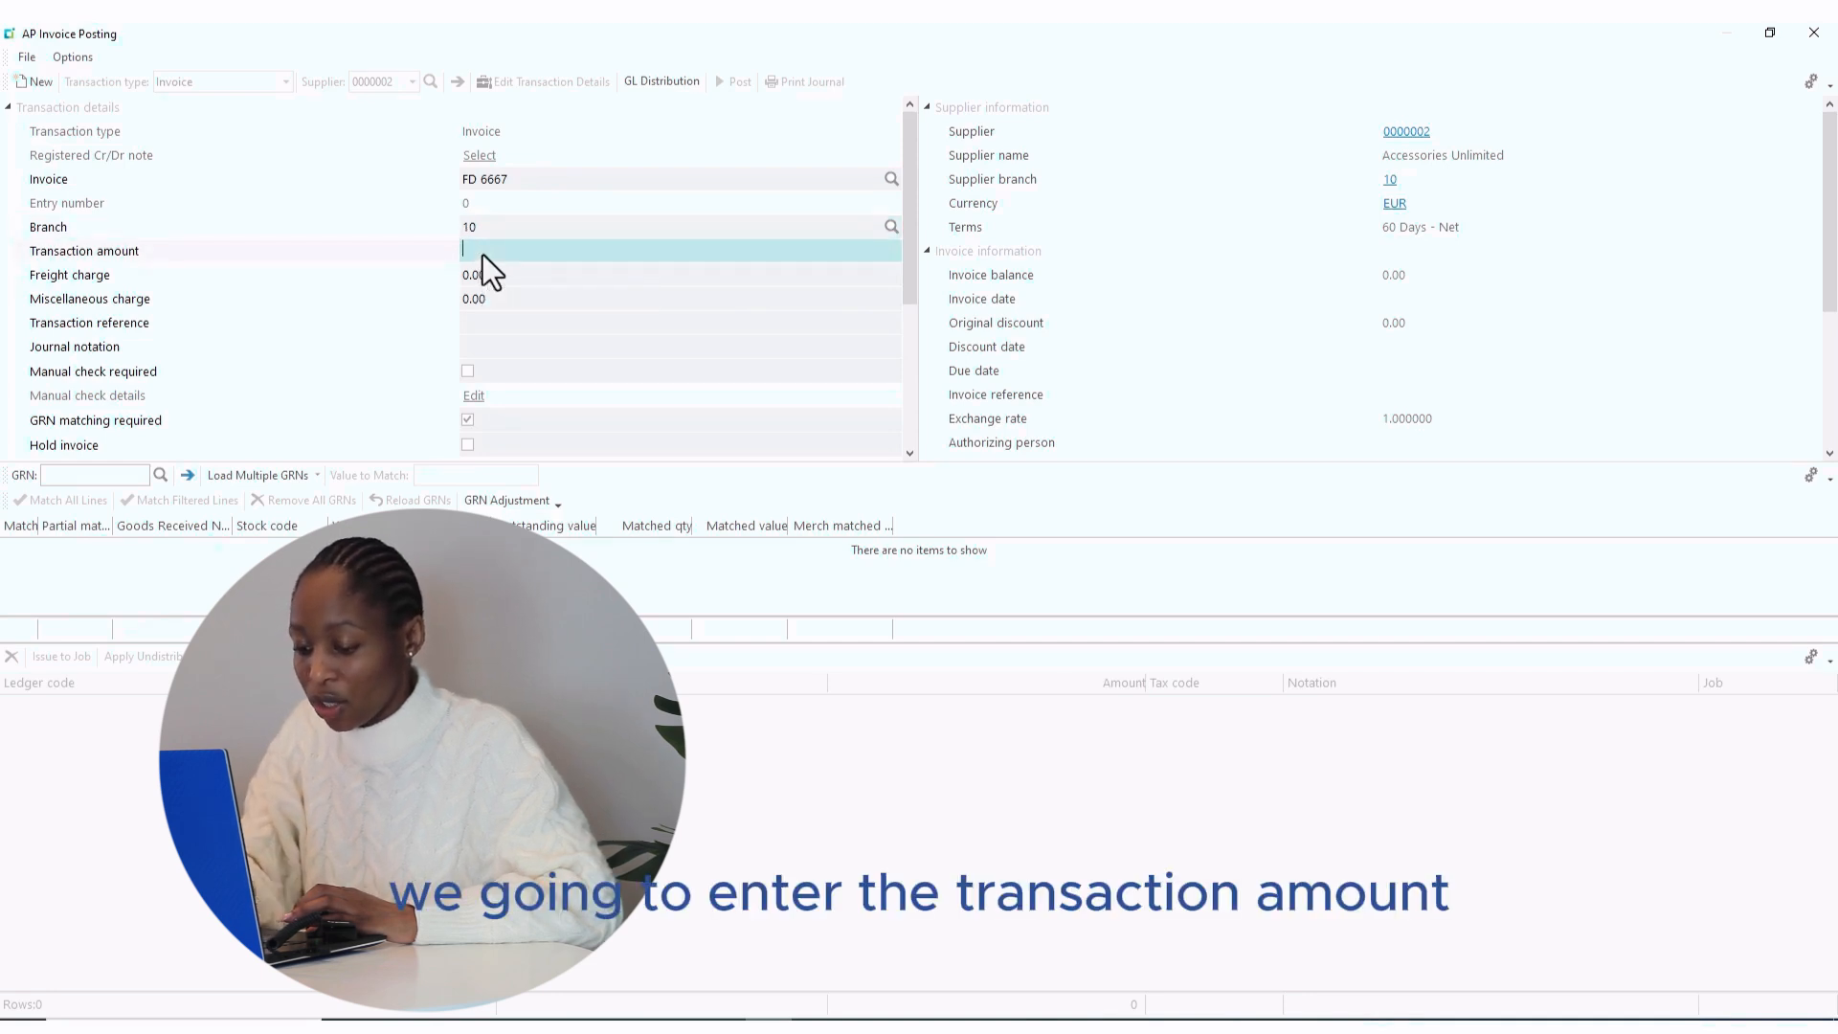
type("4000")
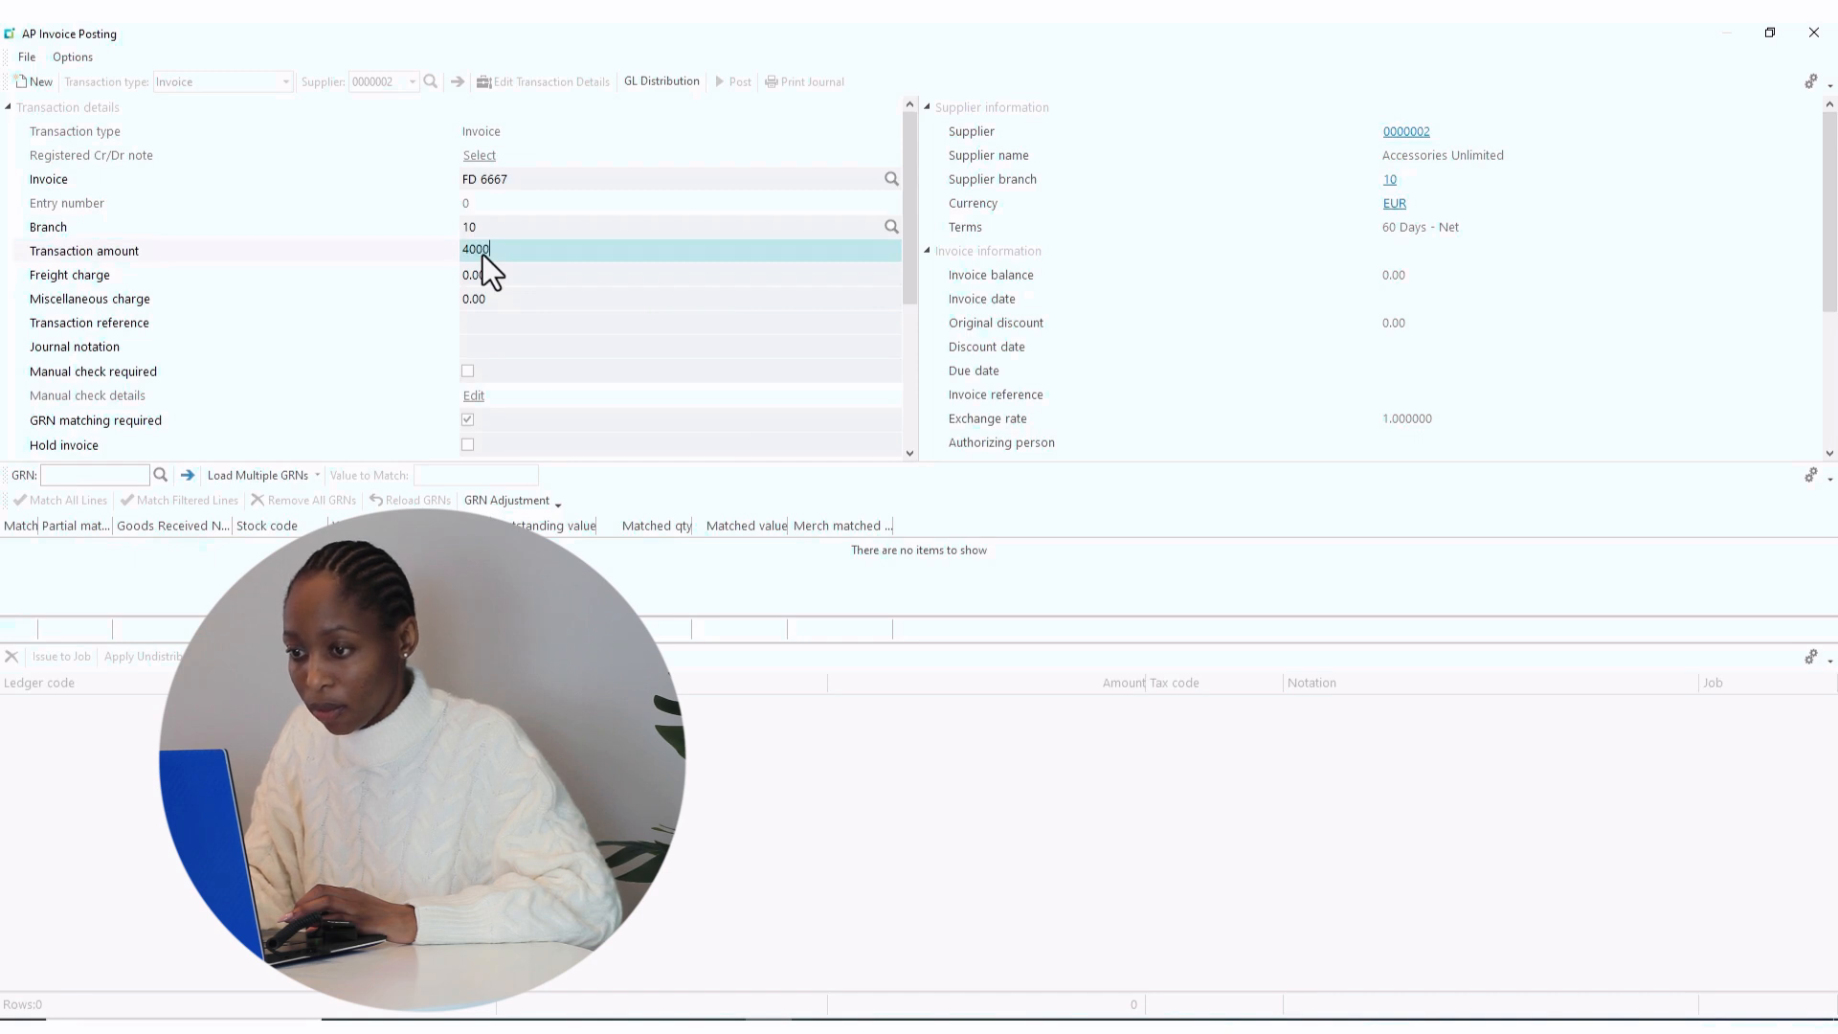
key("Tab")
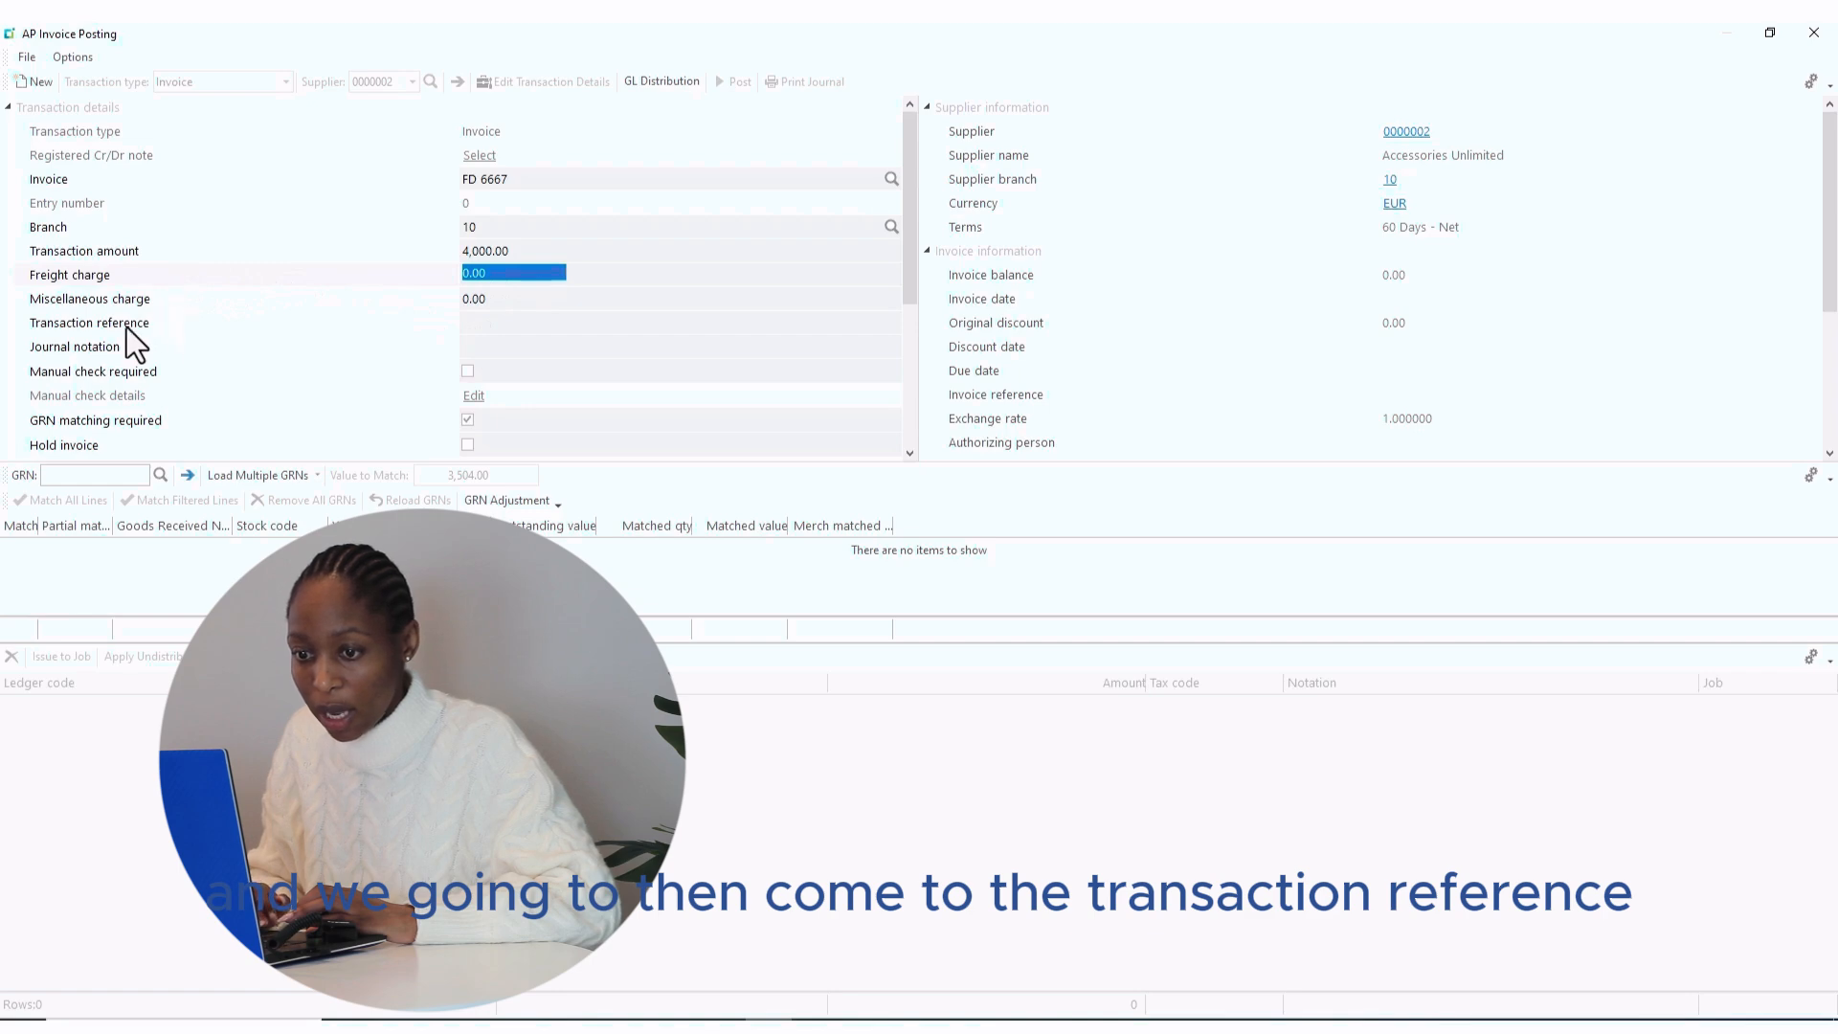
- Set the transaction reference to p/o 11
left_click(479, 323)
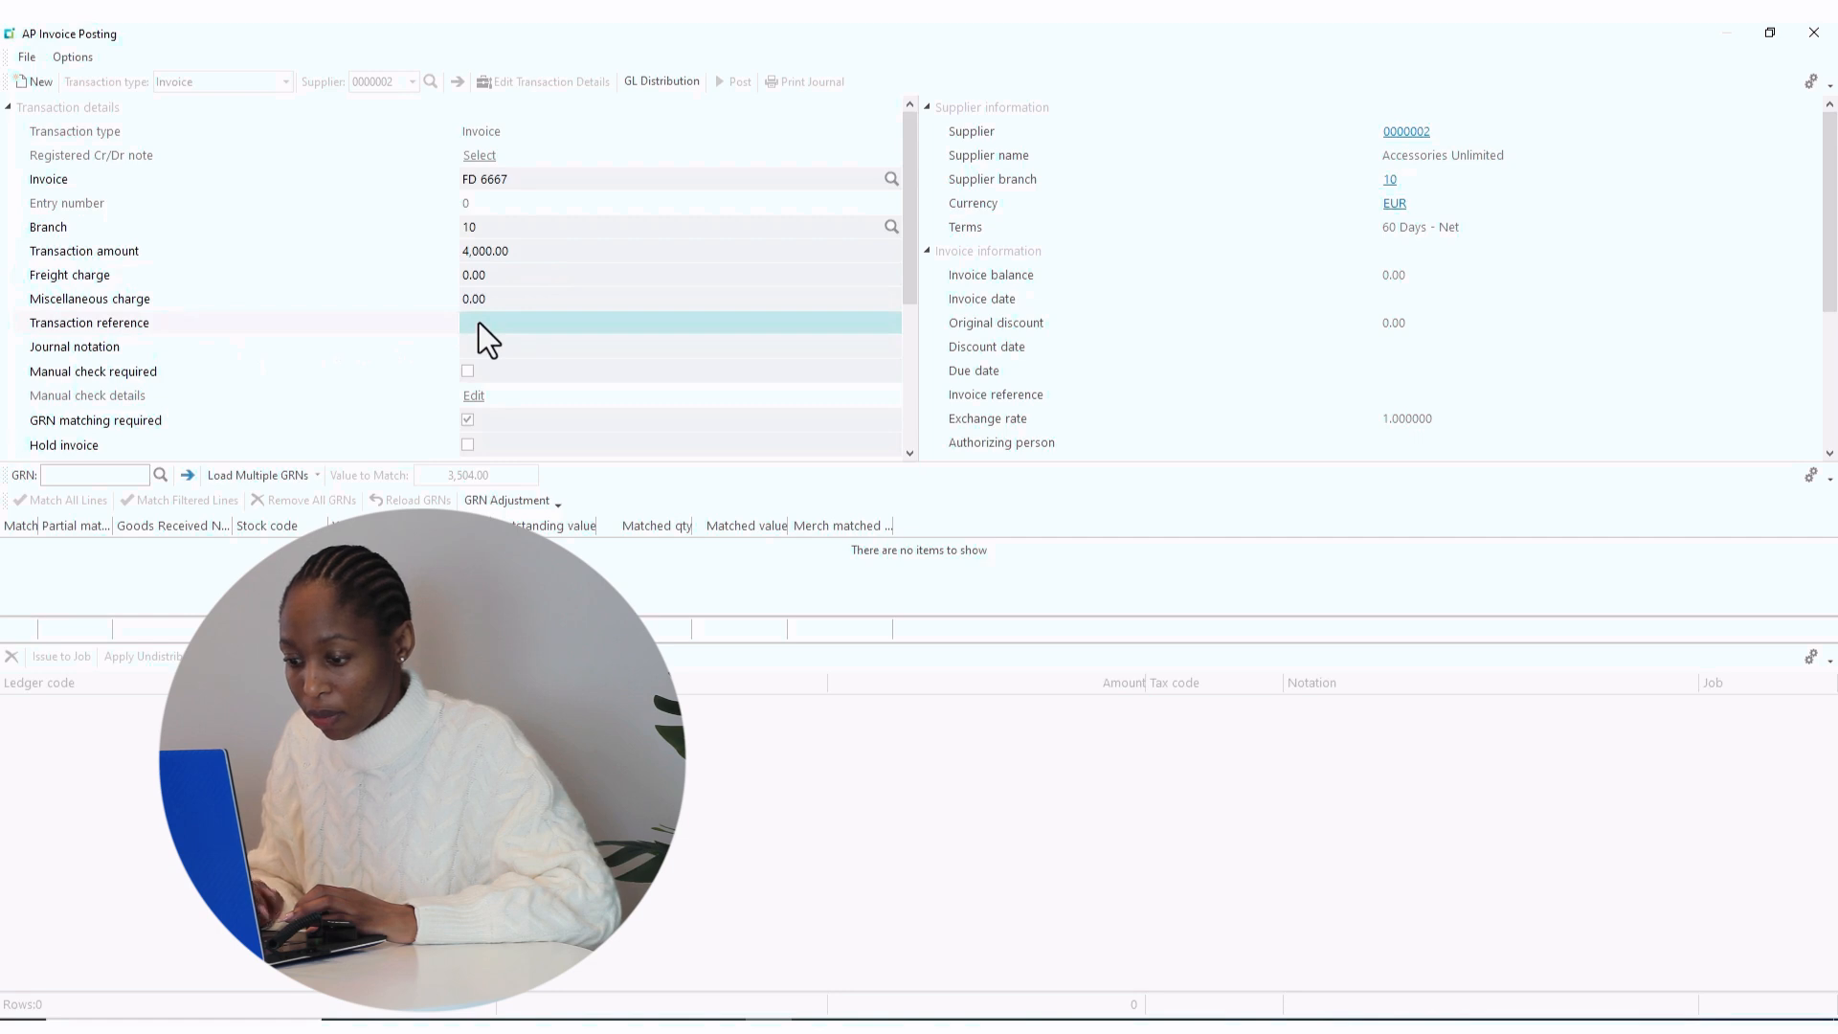
type("m")
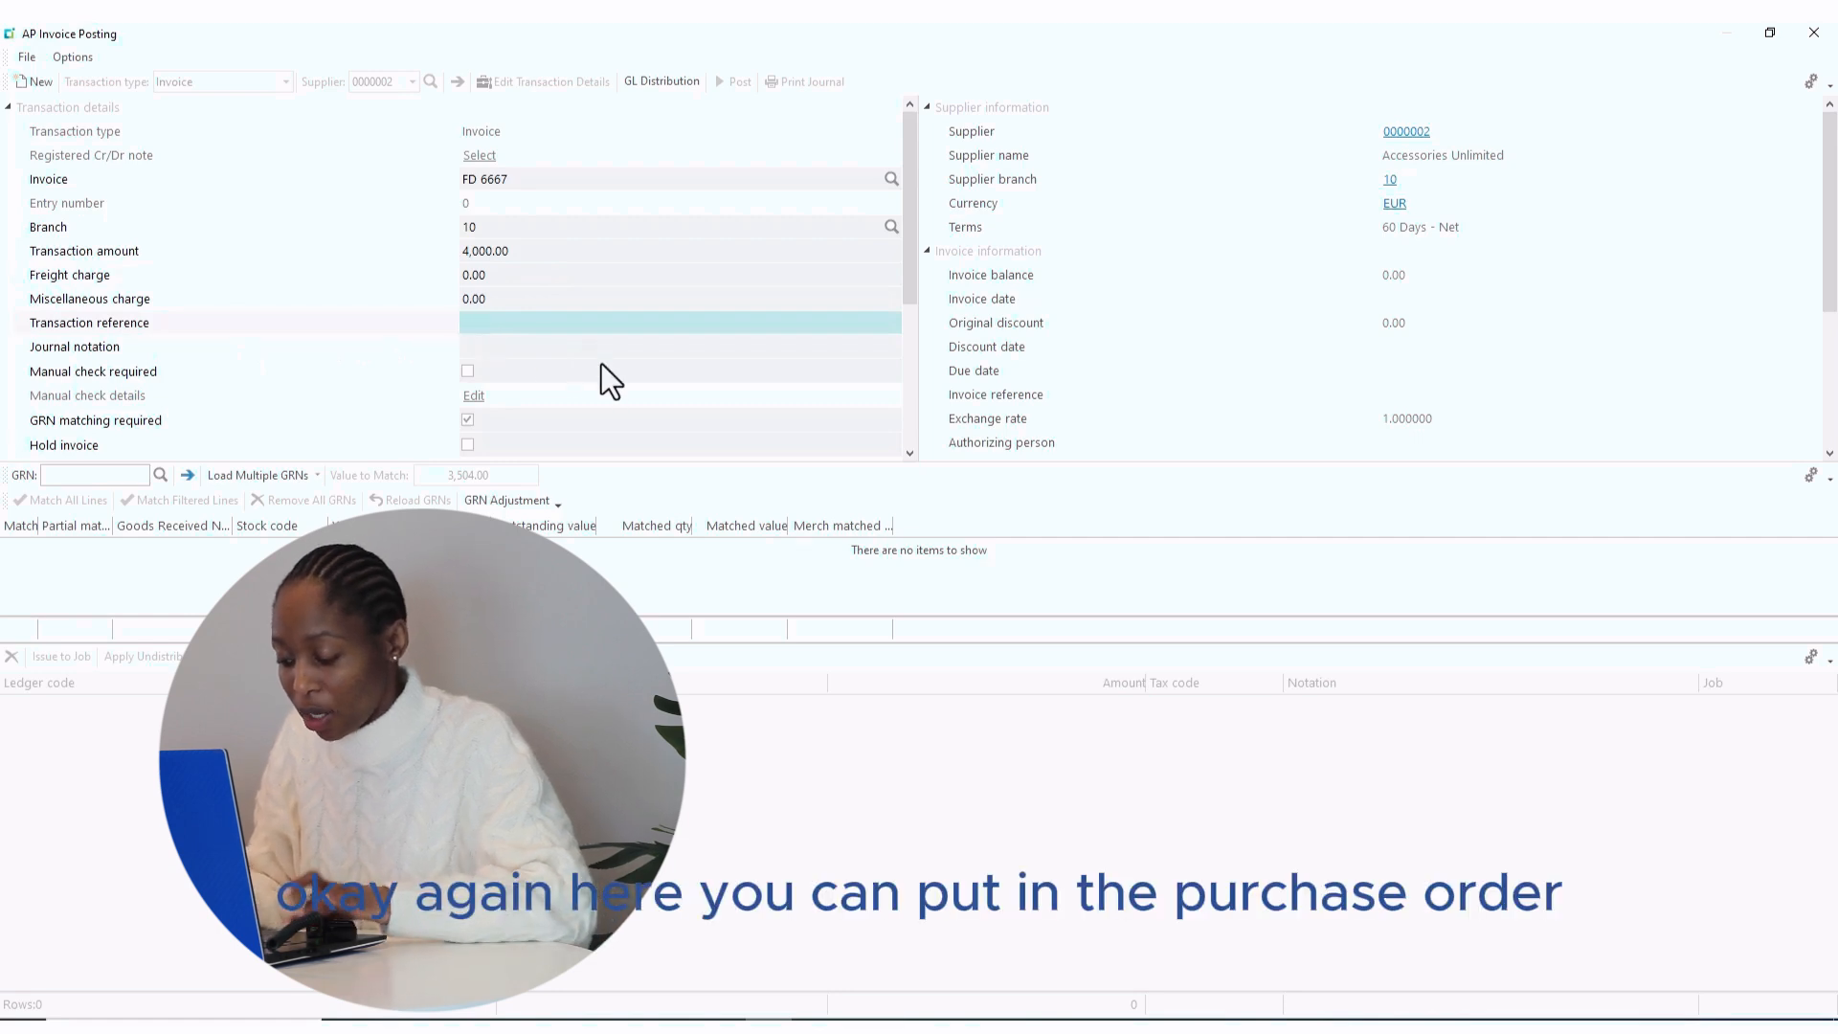
type("/")
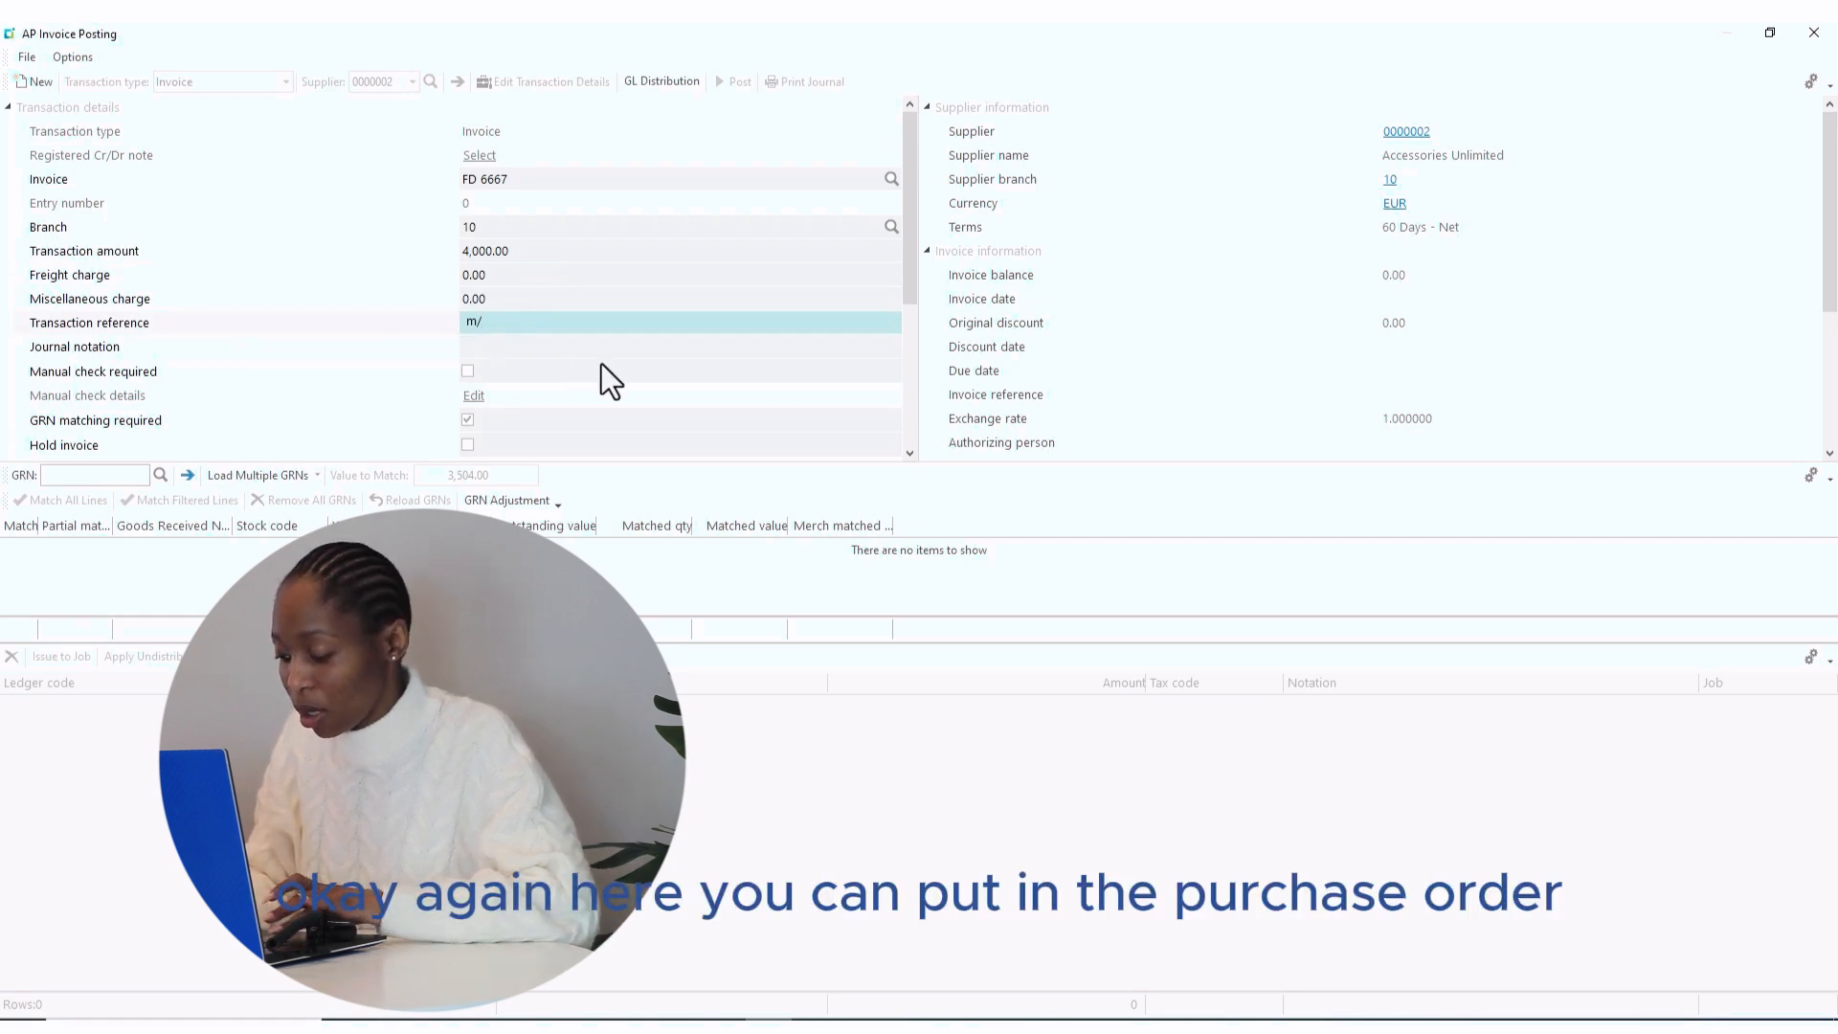
type("en")
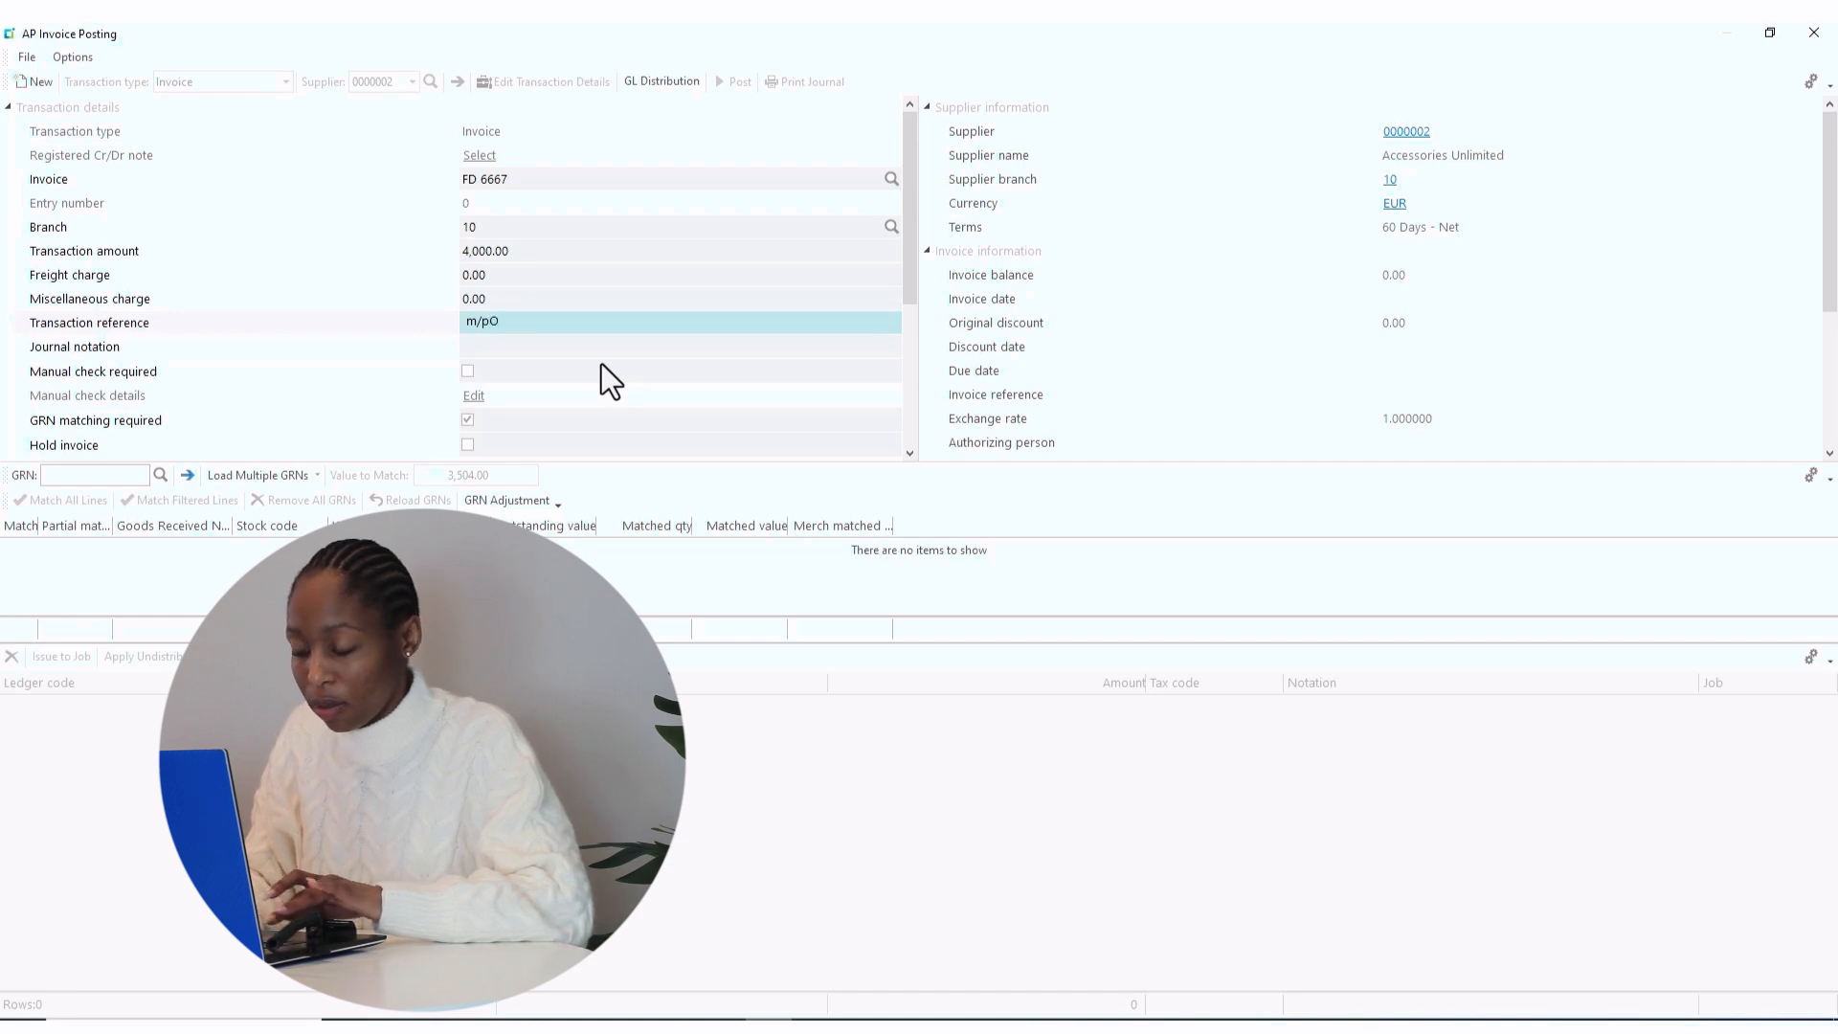
key("BackSpace")
key("BackSpace")
key("BackSpace")
key("BackSpace")
type("p")
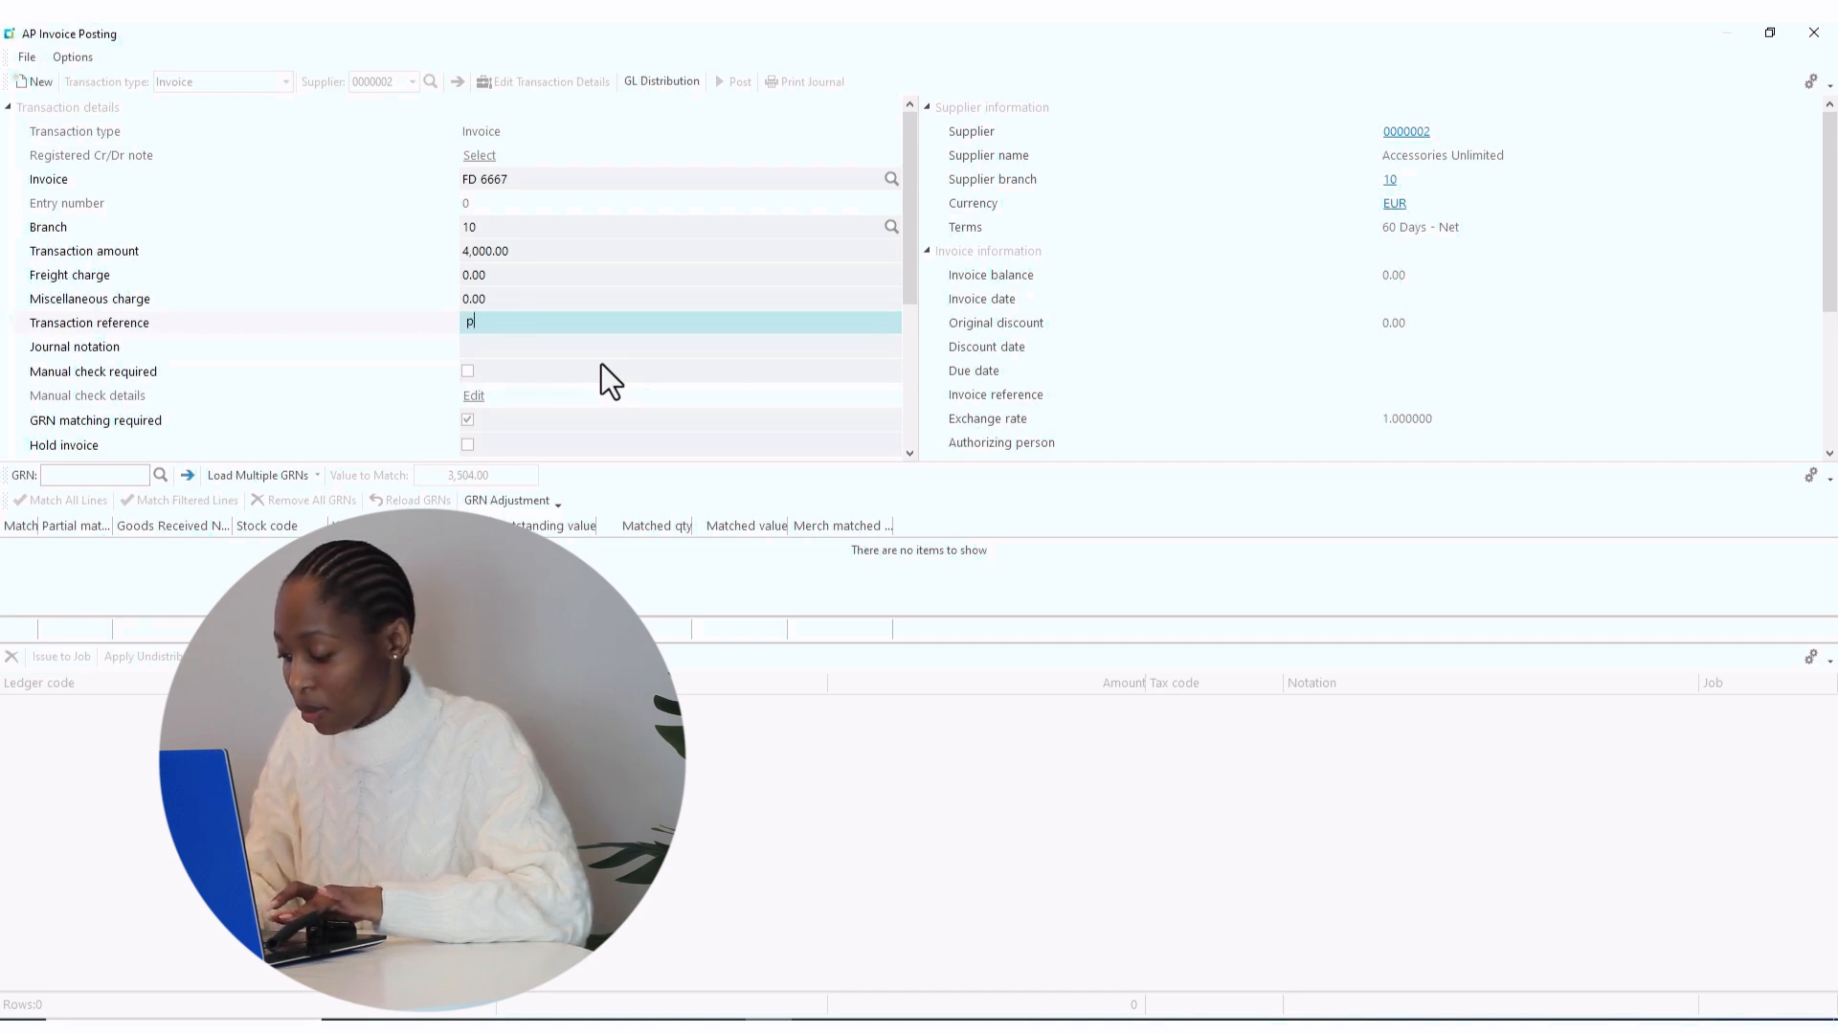
type("/o")
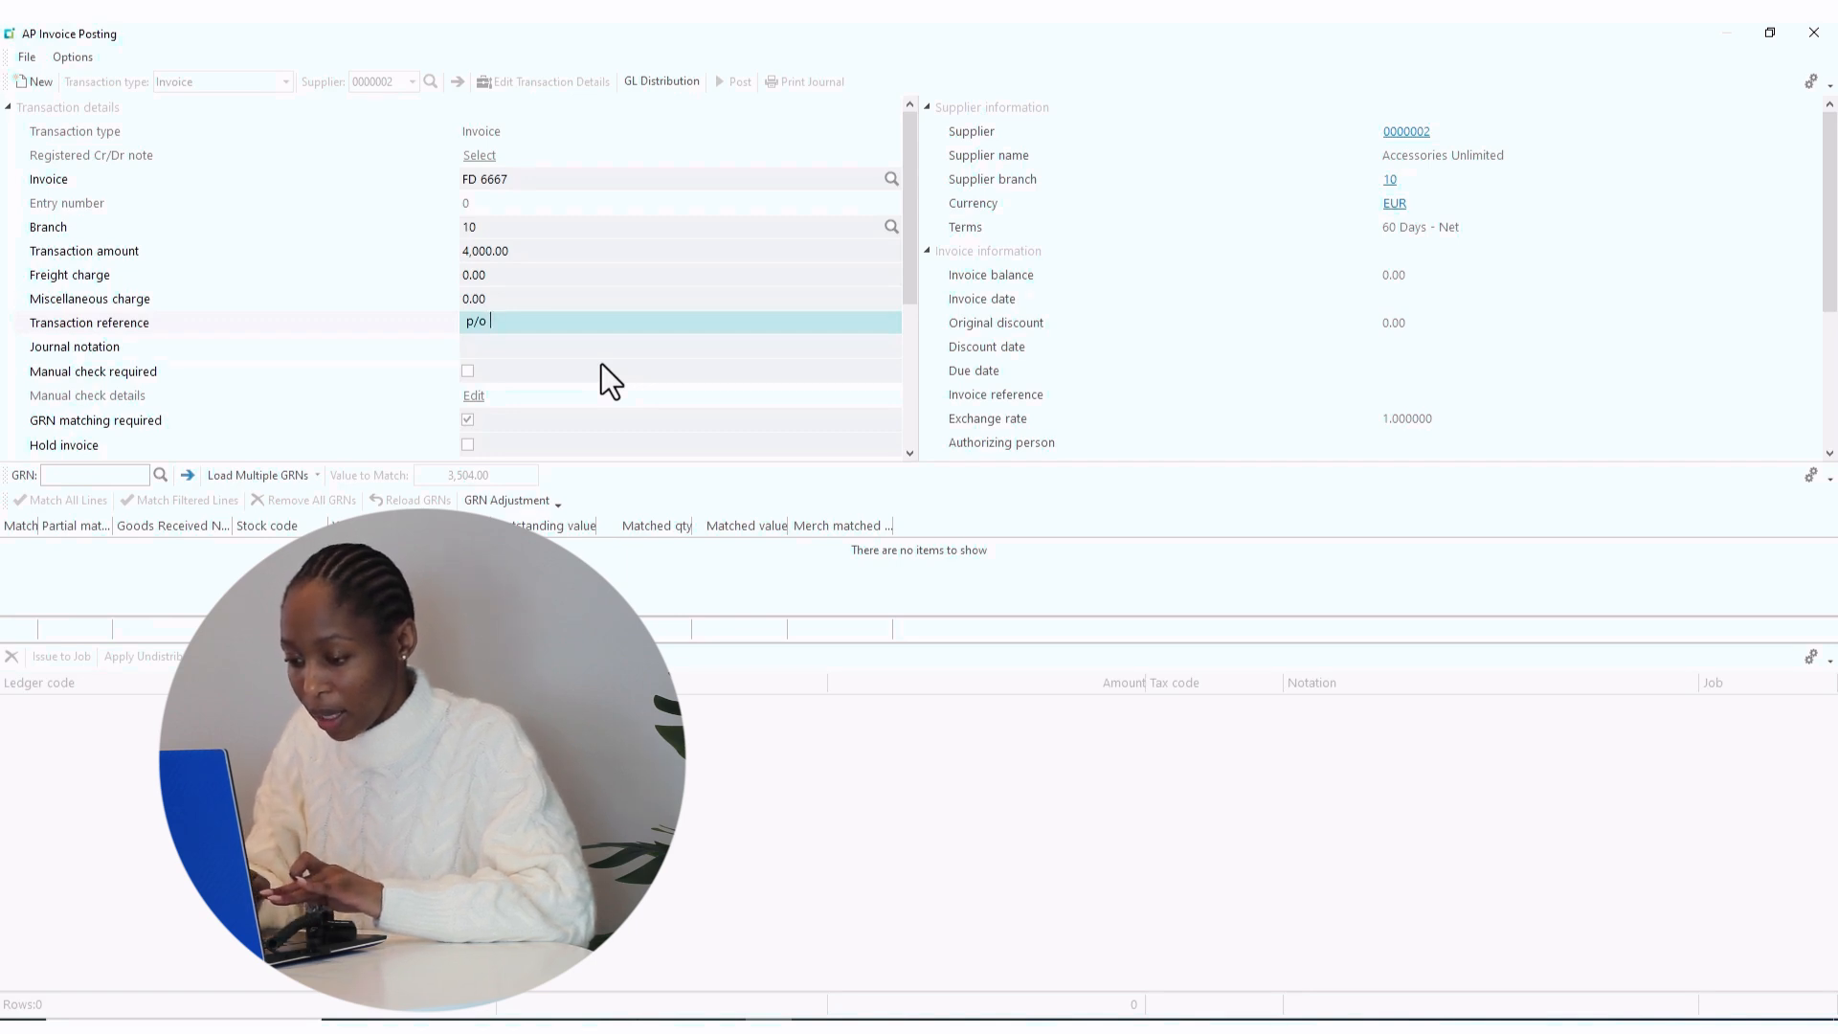
type(" 11")
key("Tab")
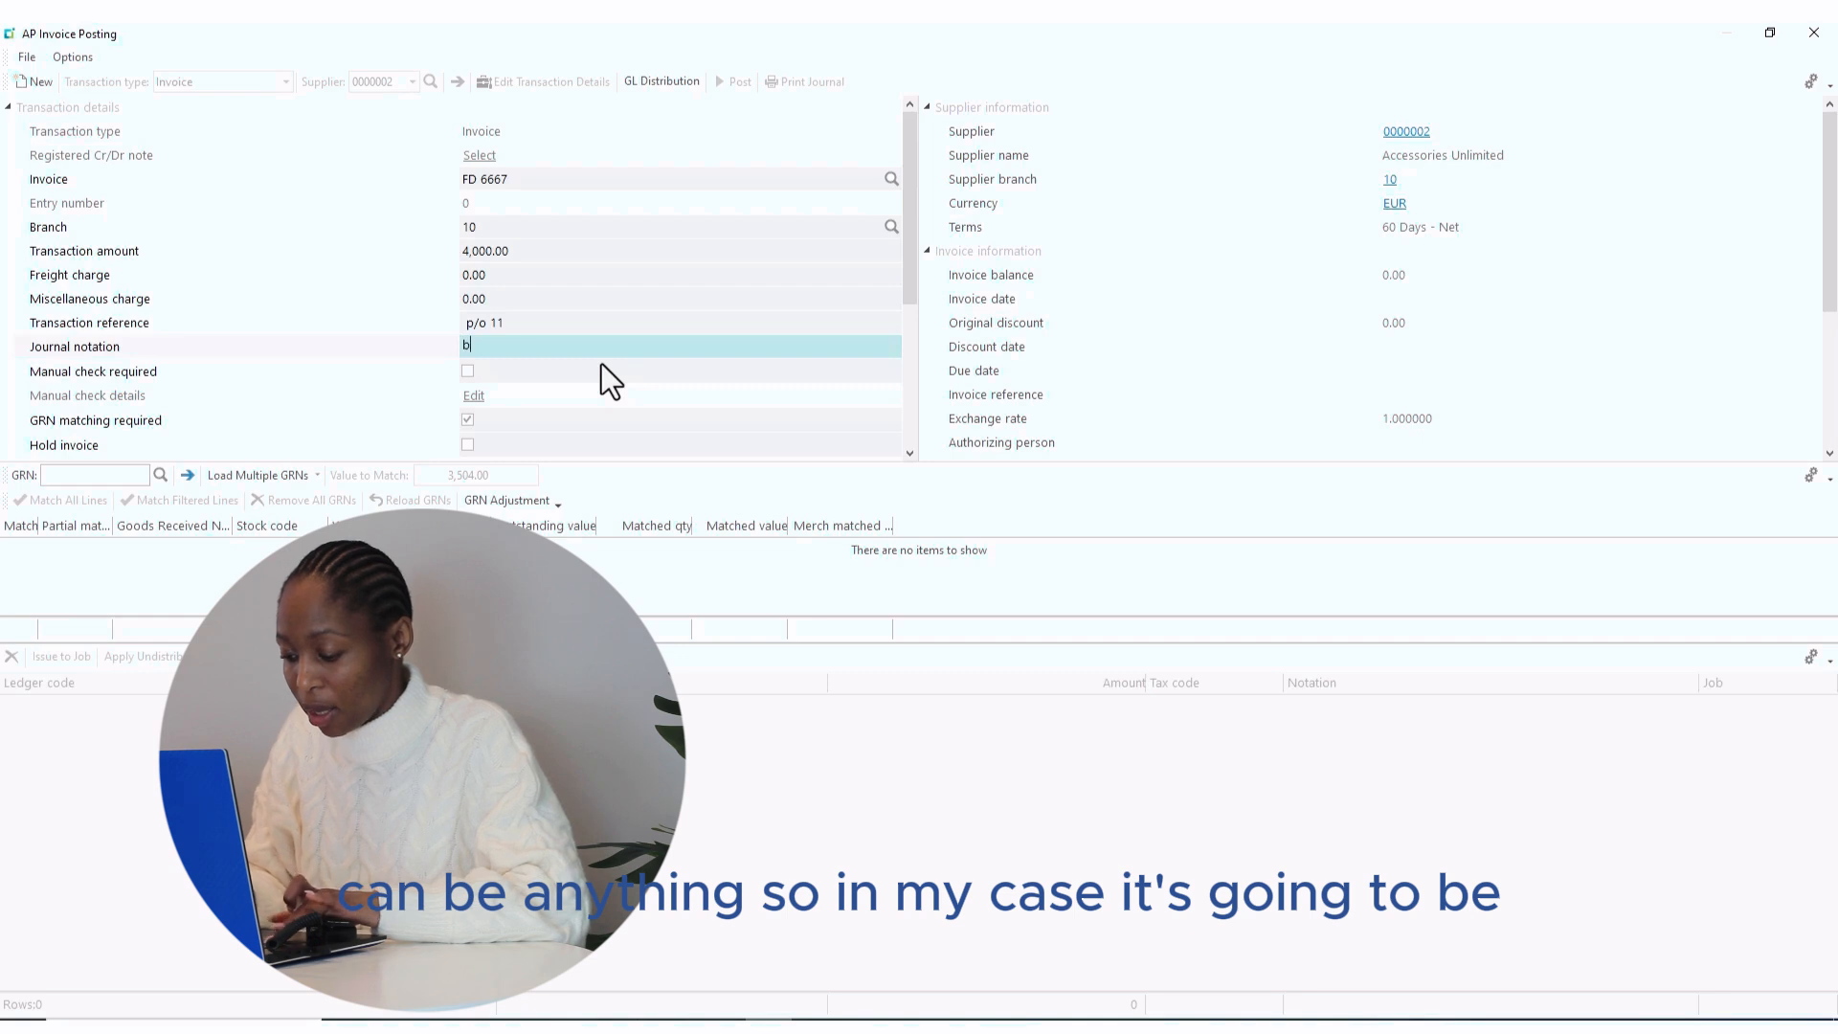
- Enter journal notation 'Bicycle Accessories', correcting the typing mistakes
type("ICY")
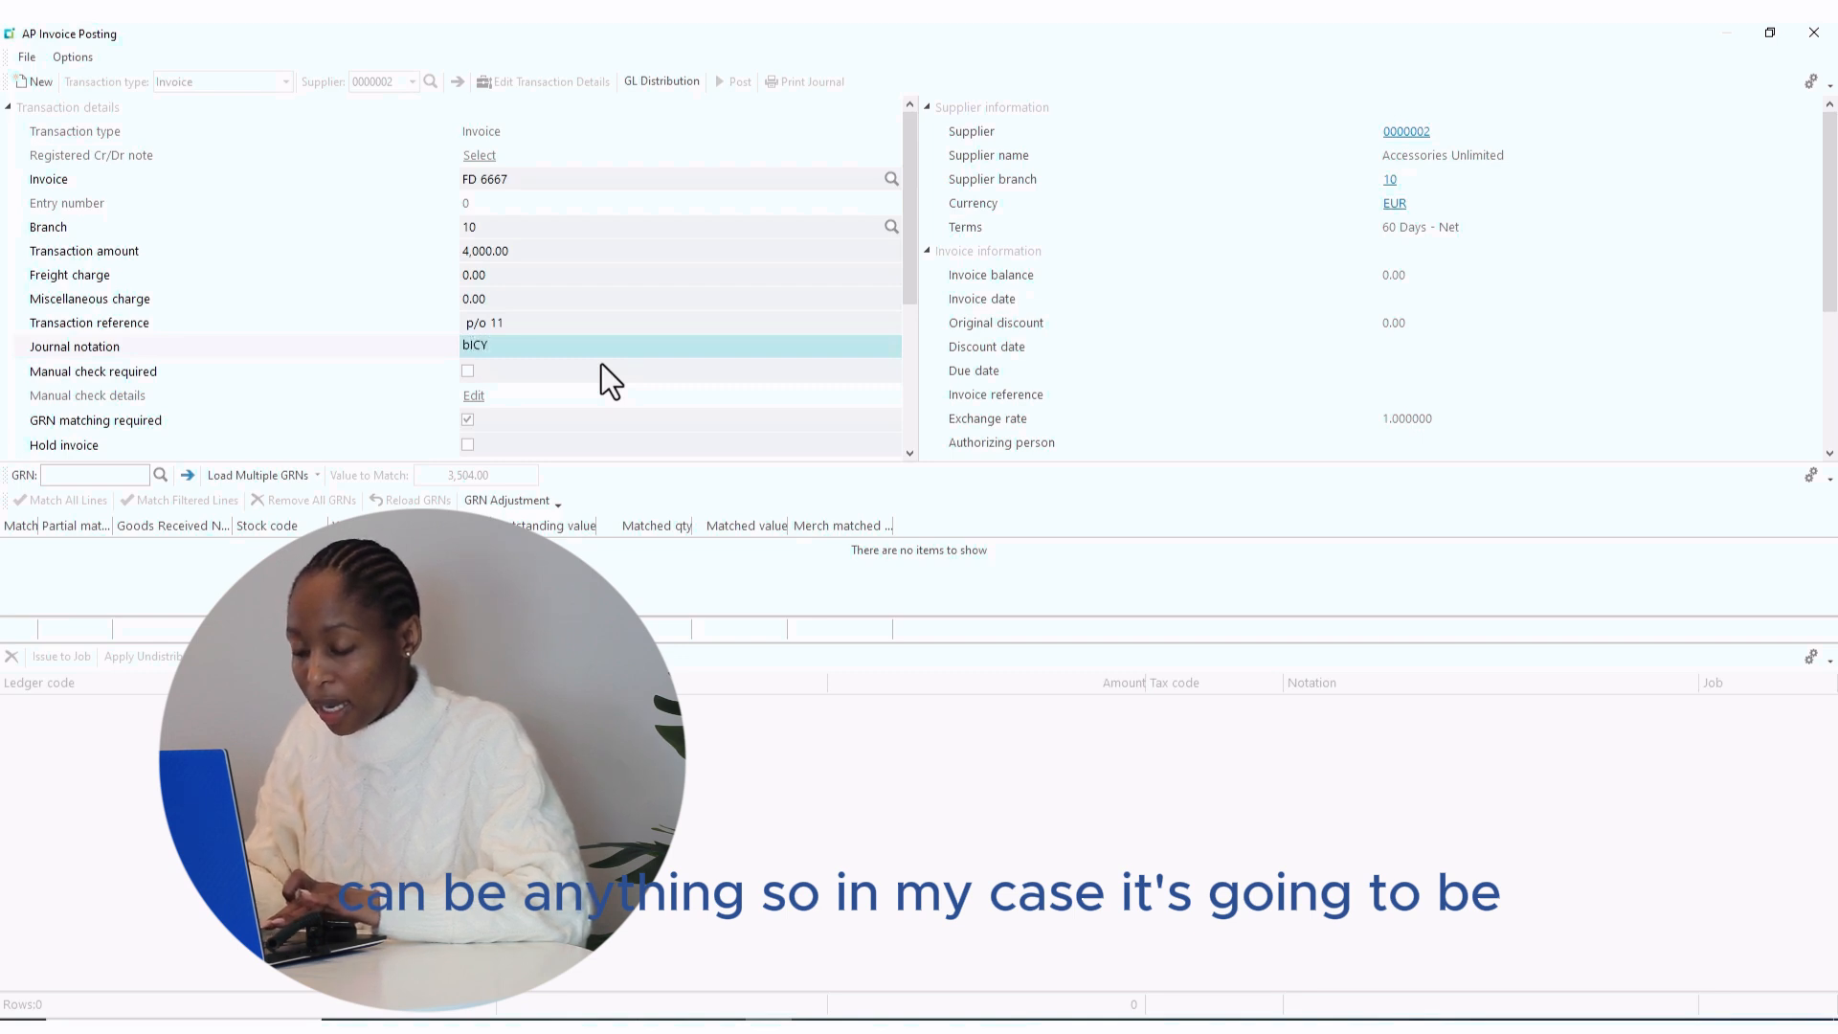
key("BackSpace")
key("BackSpace")
key("BackSpace")
key("BackSpace")
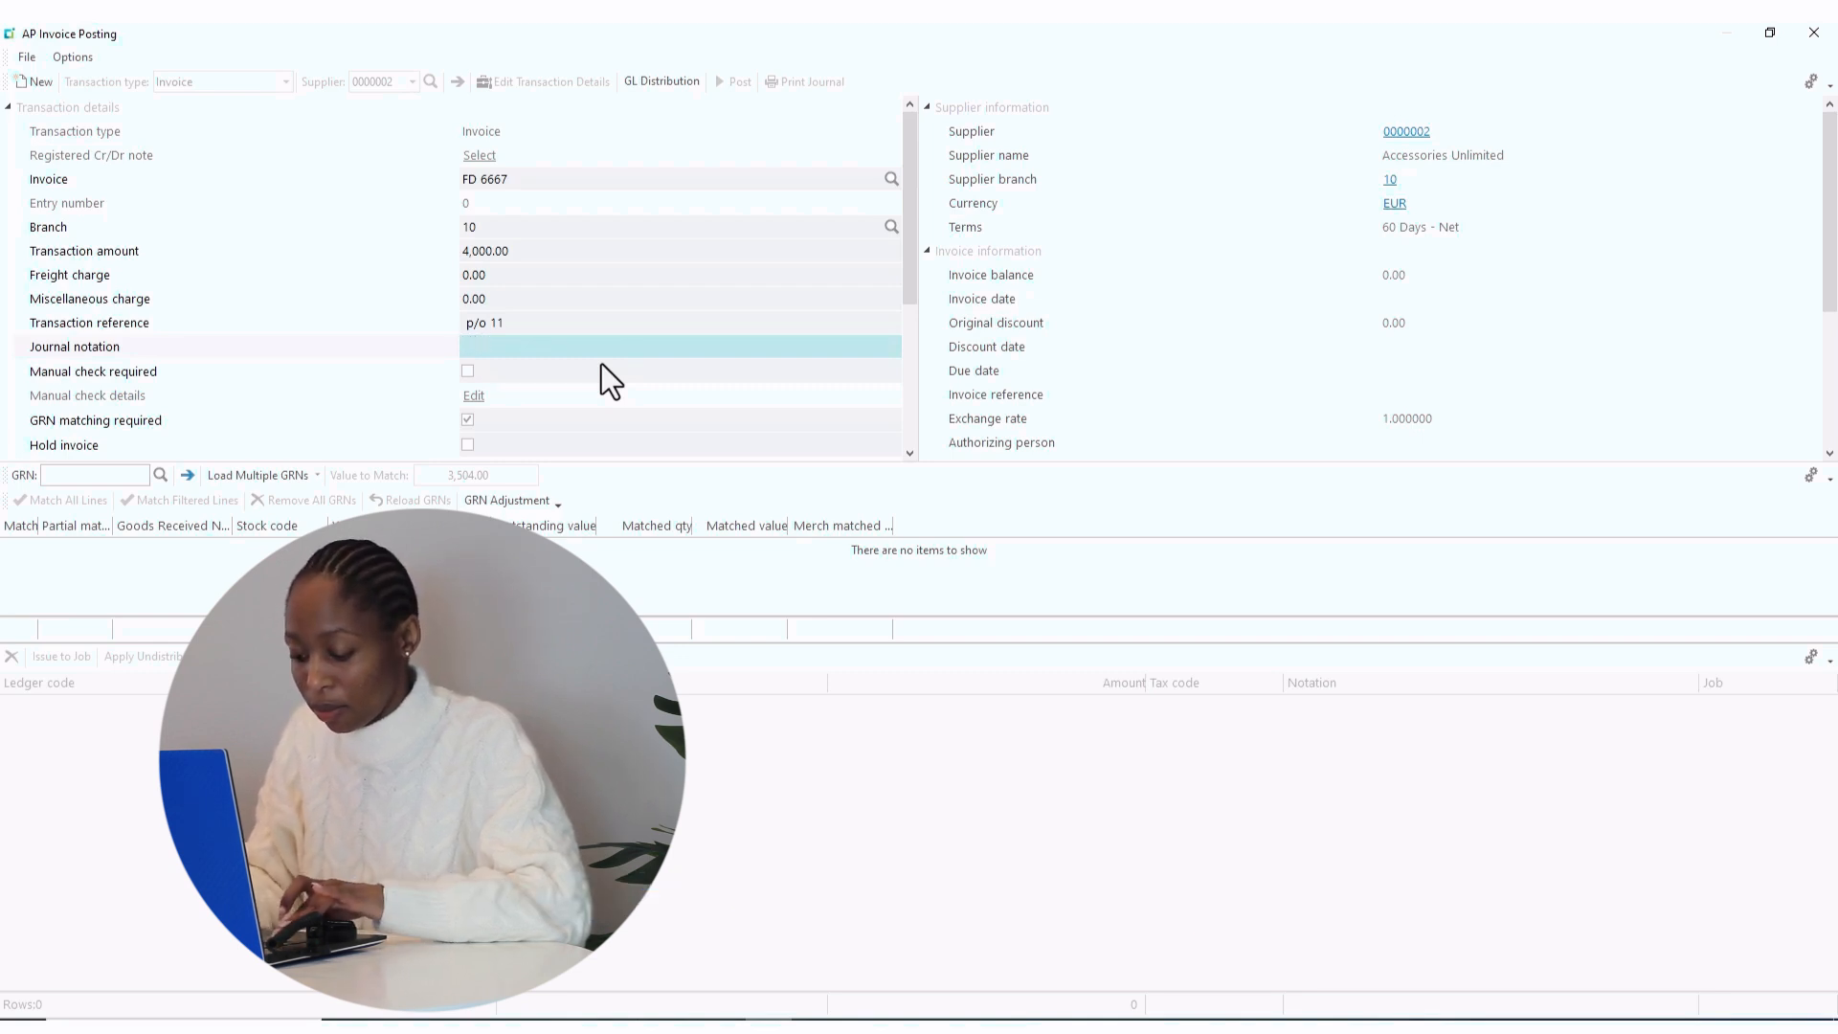
type("bl")
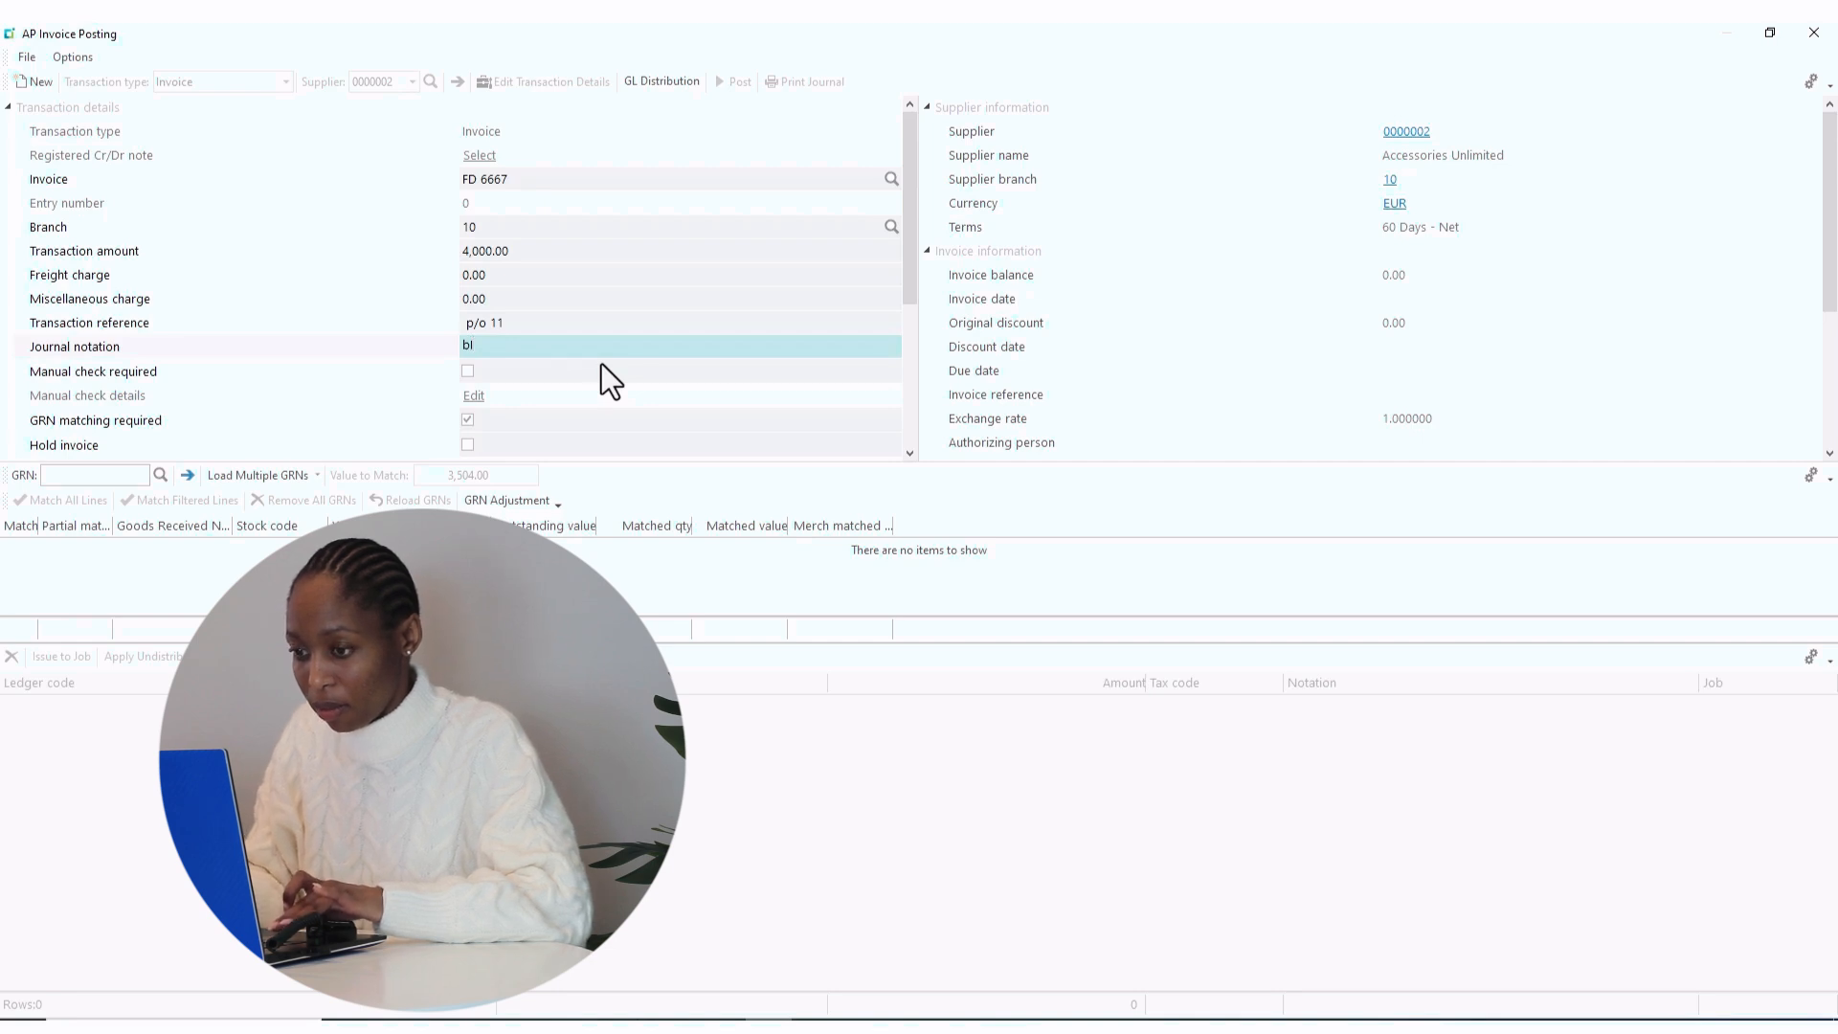
key("BackSpace")
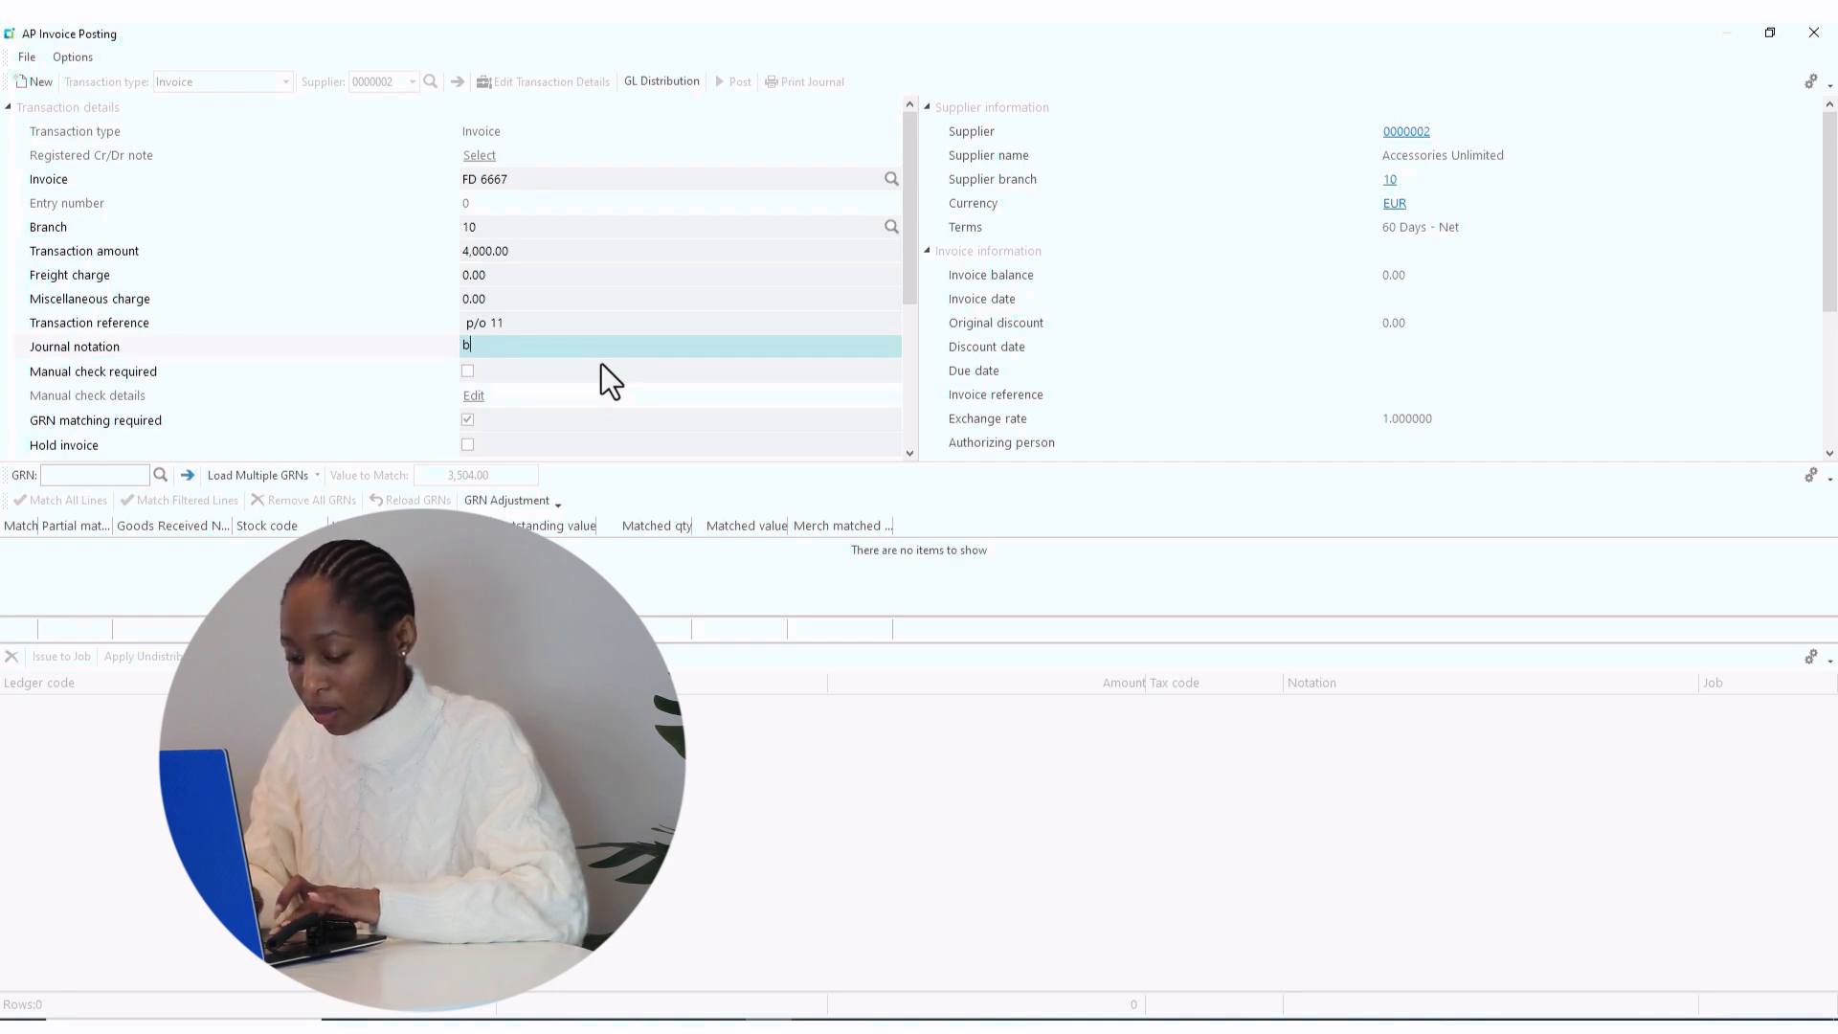
type("B")
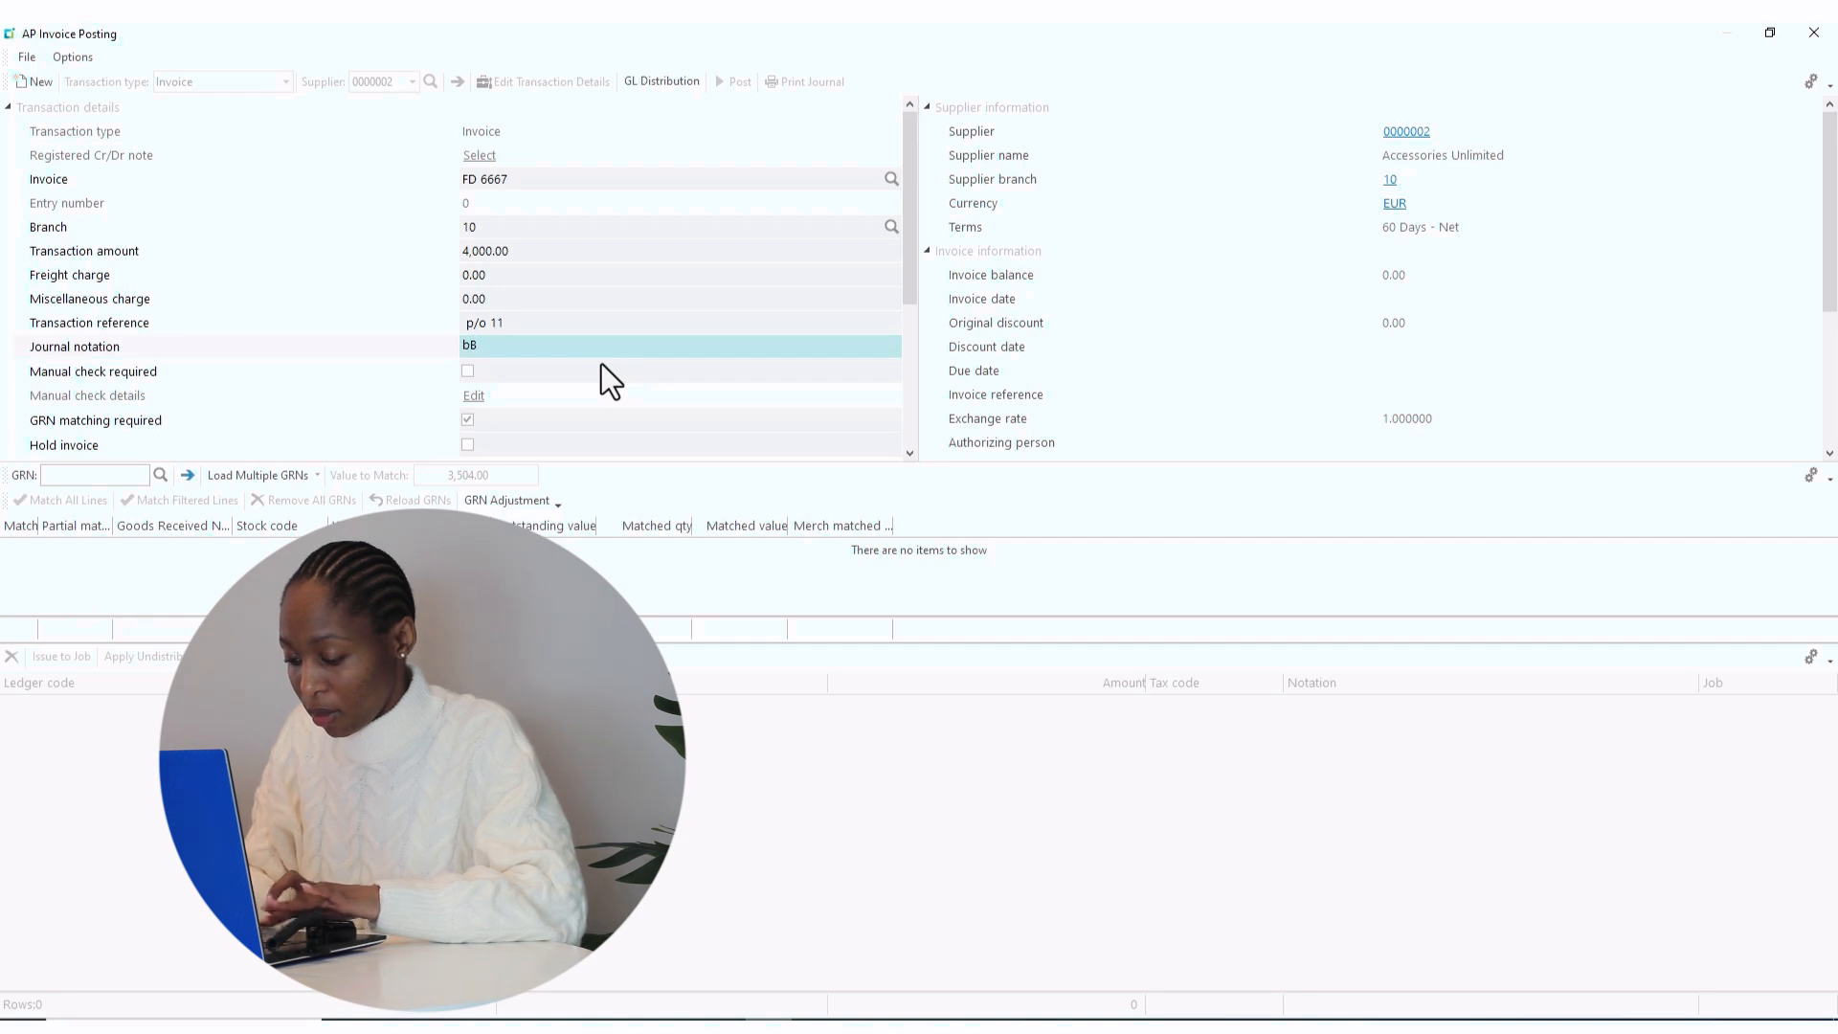
type("icyc")
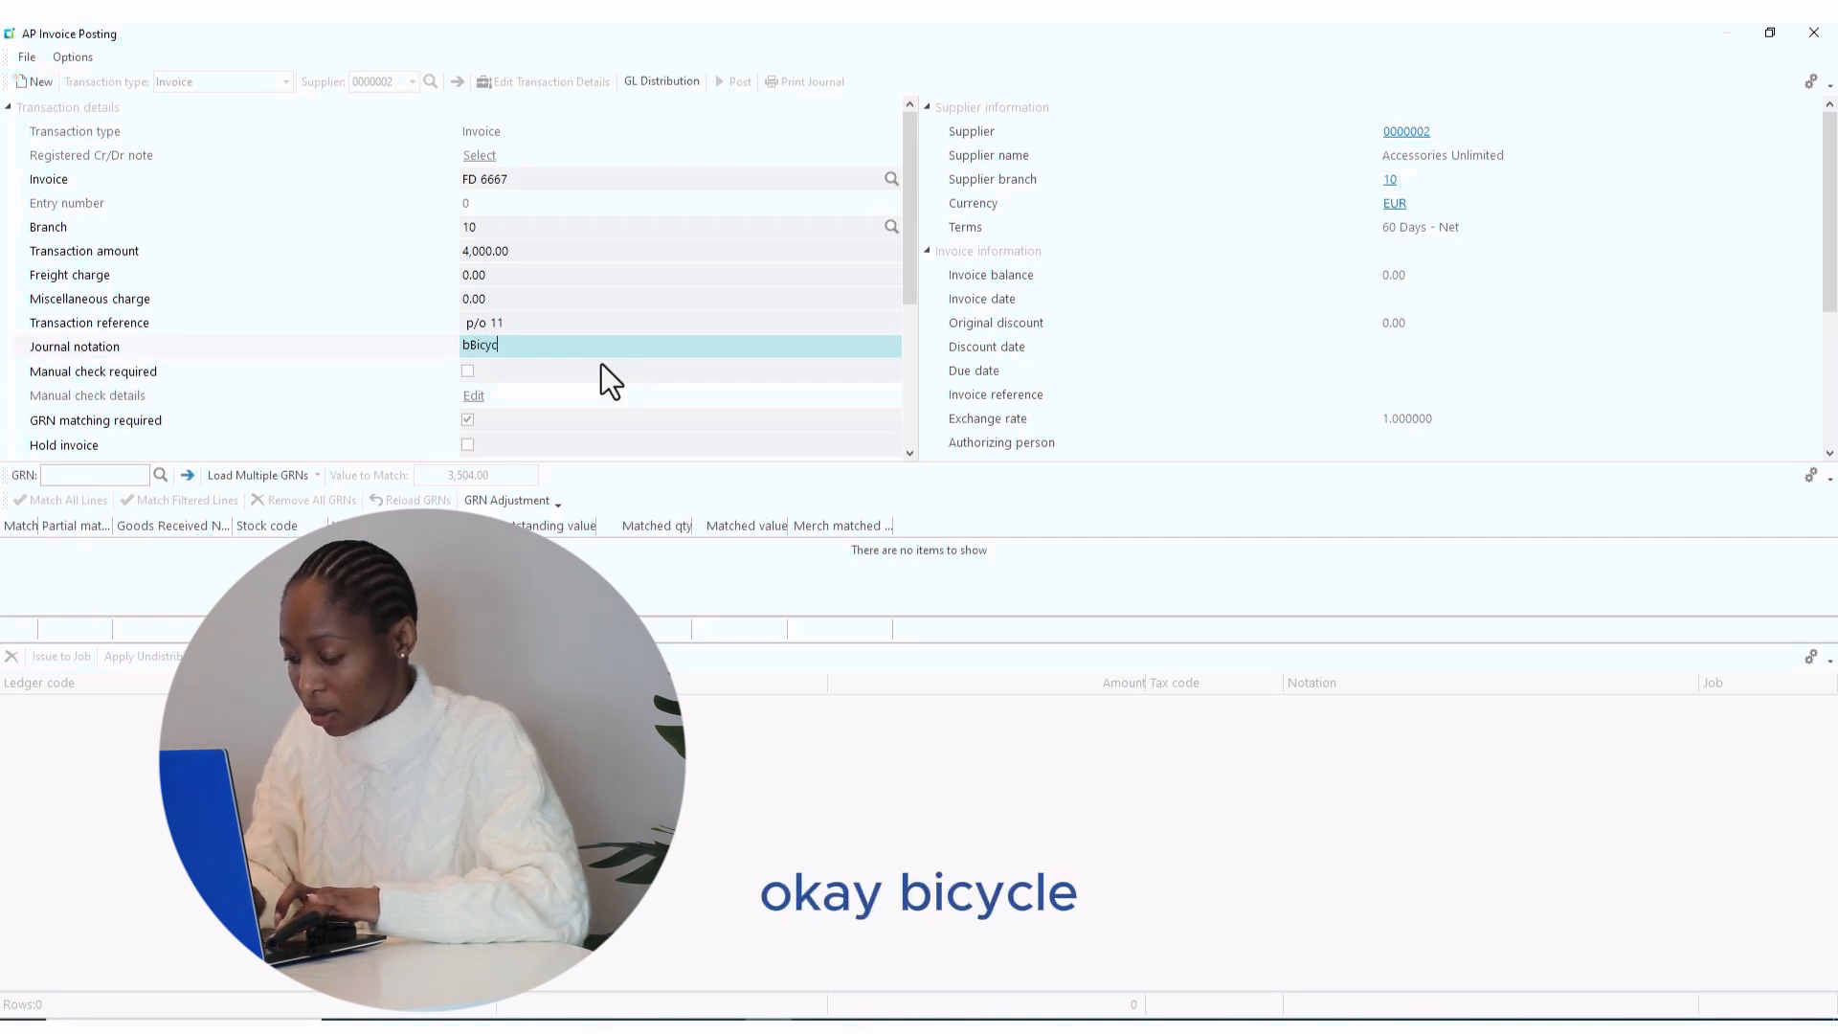
type("le A")
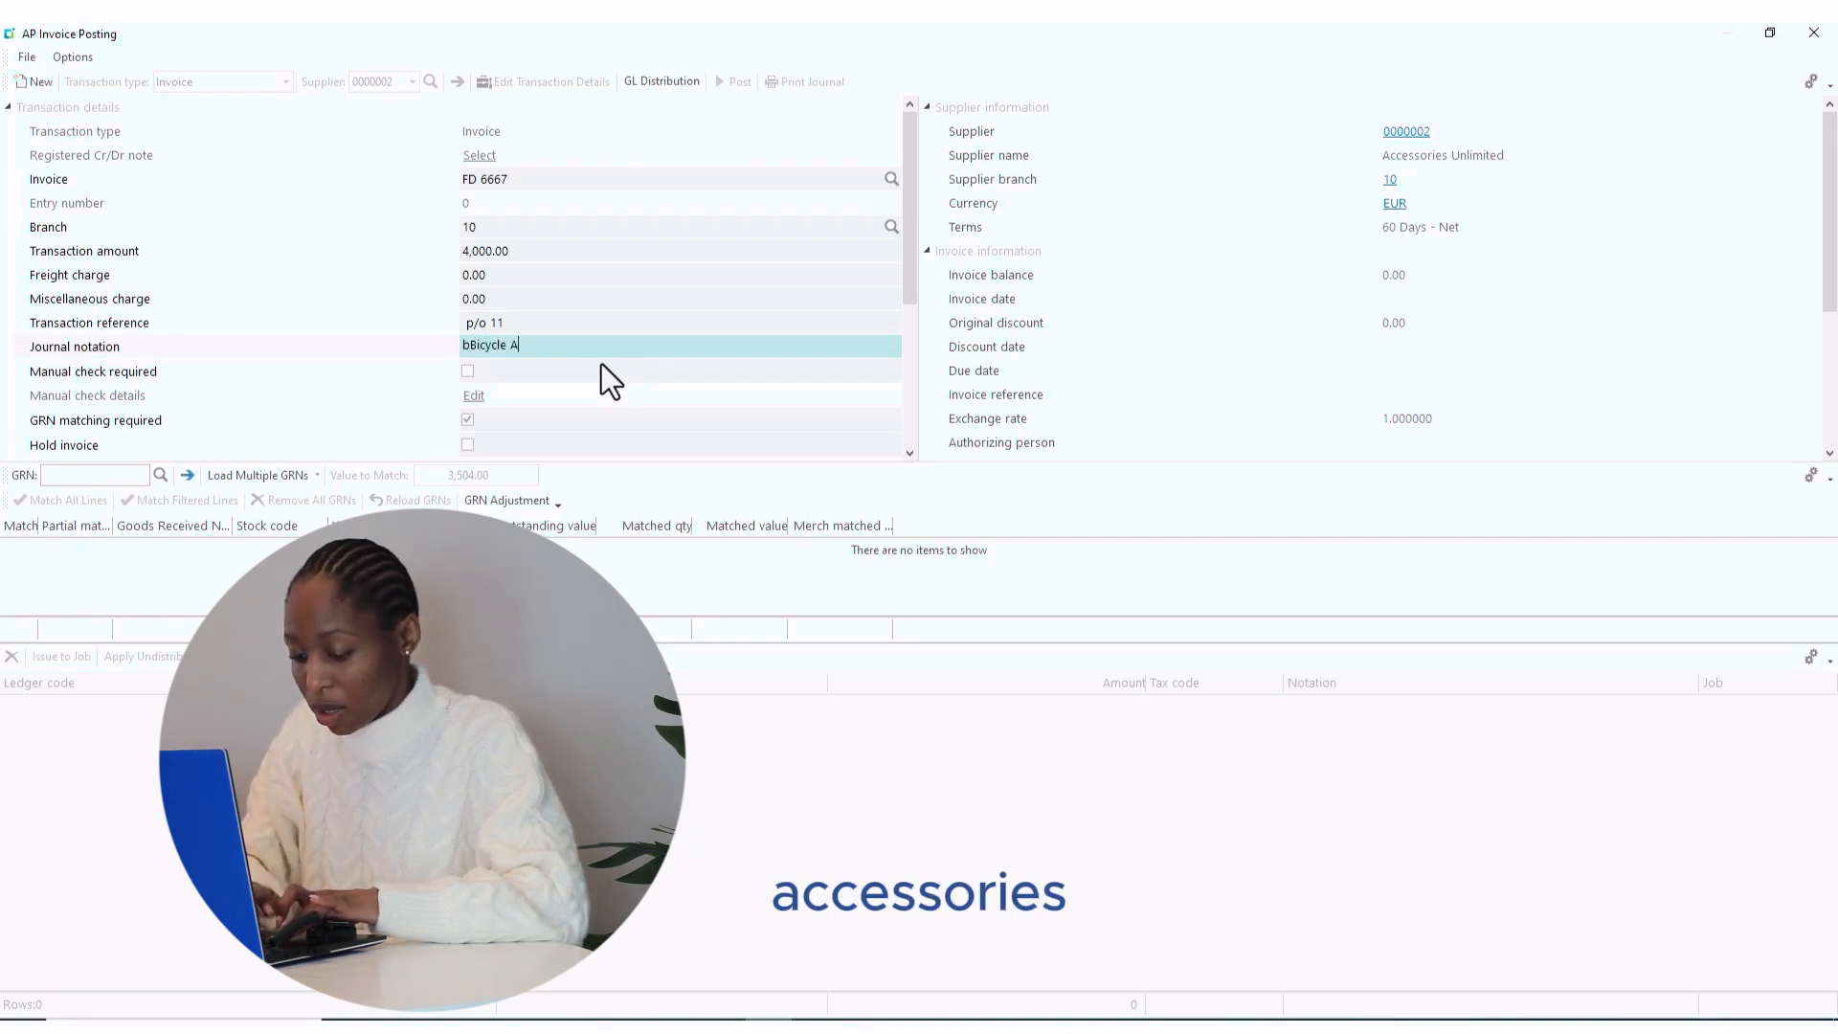
type("ccessories")
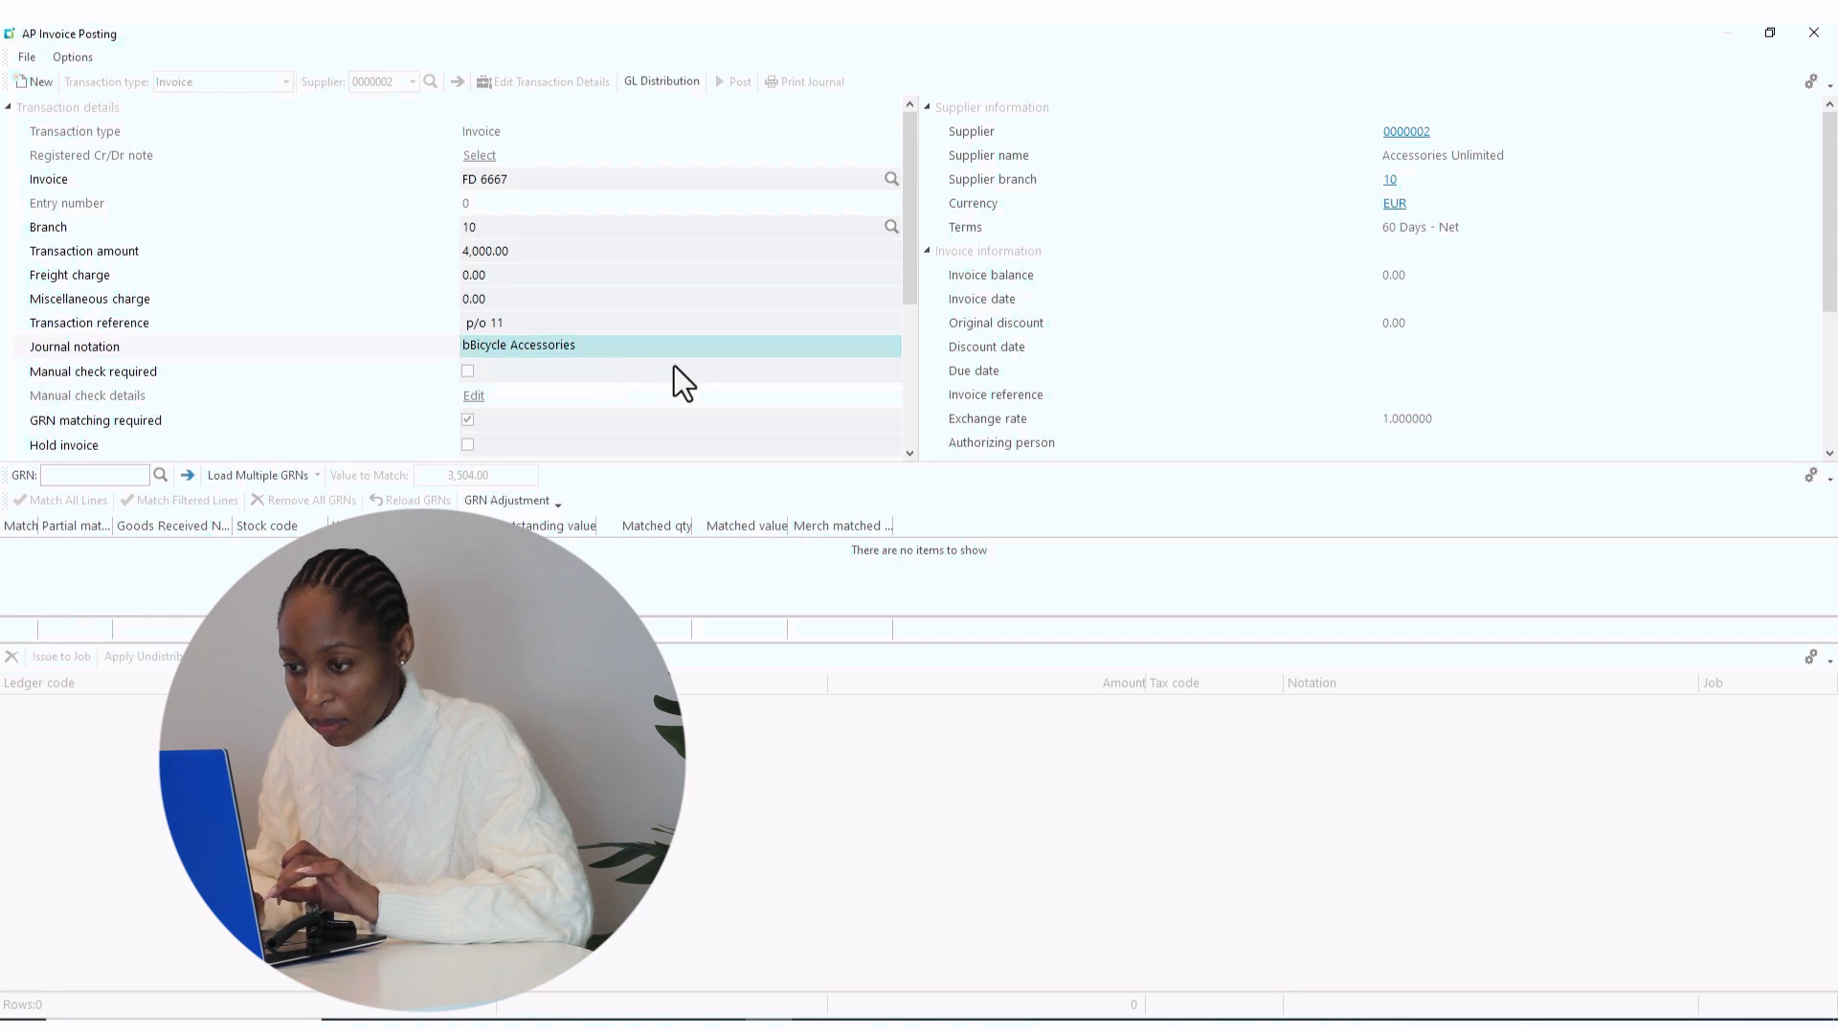
left_click(473, 344)
key("BackSpace")
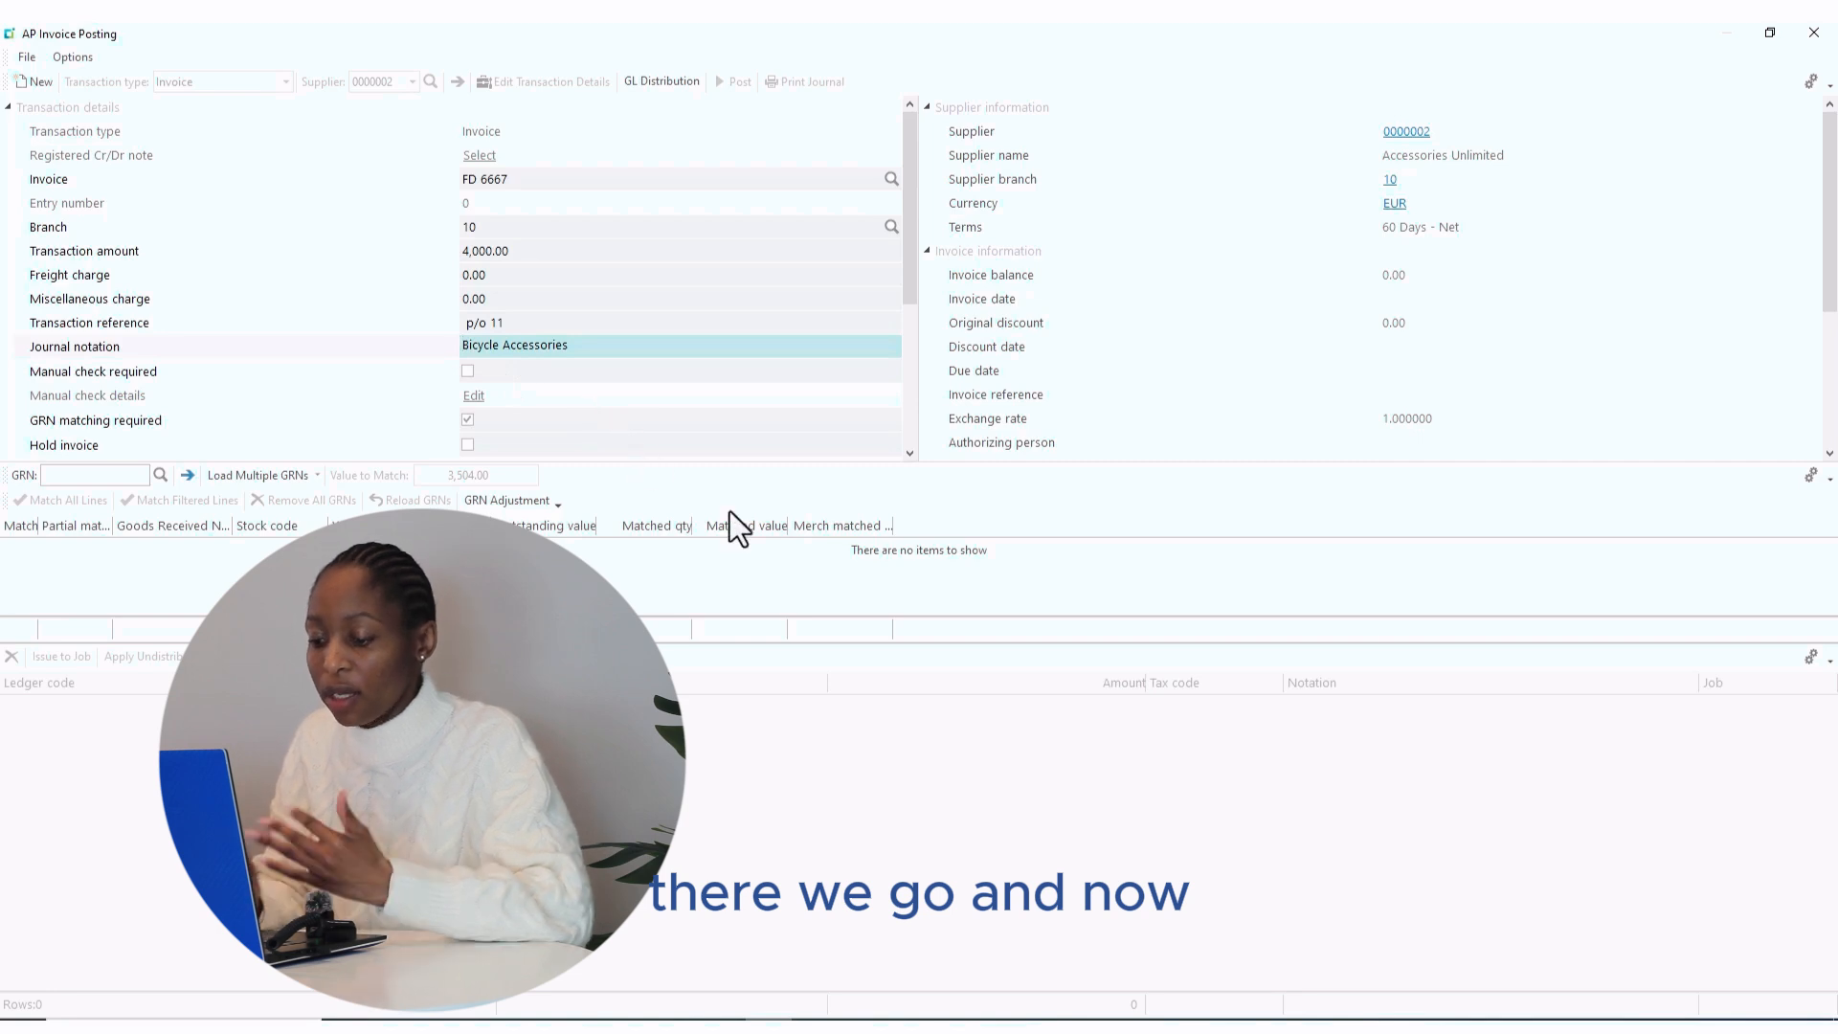
left_click(911, 450)
- Untick GRN matching required for invoice FD 6667
left_click(911, 450)
left_click(910, 450)
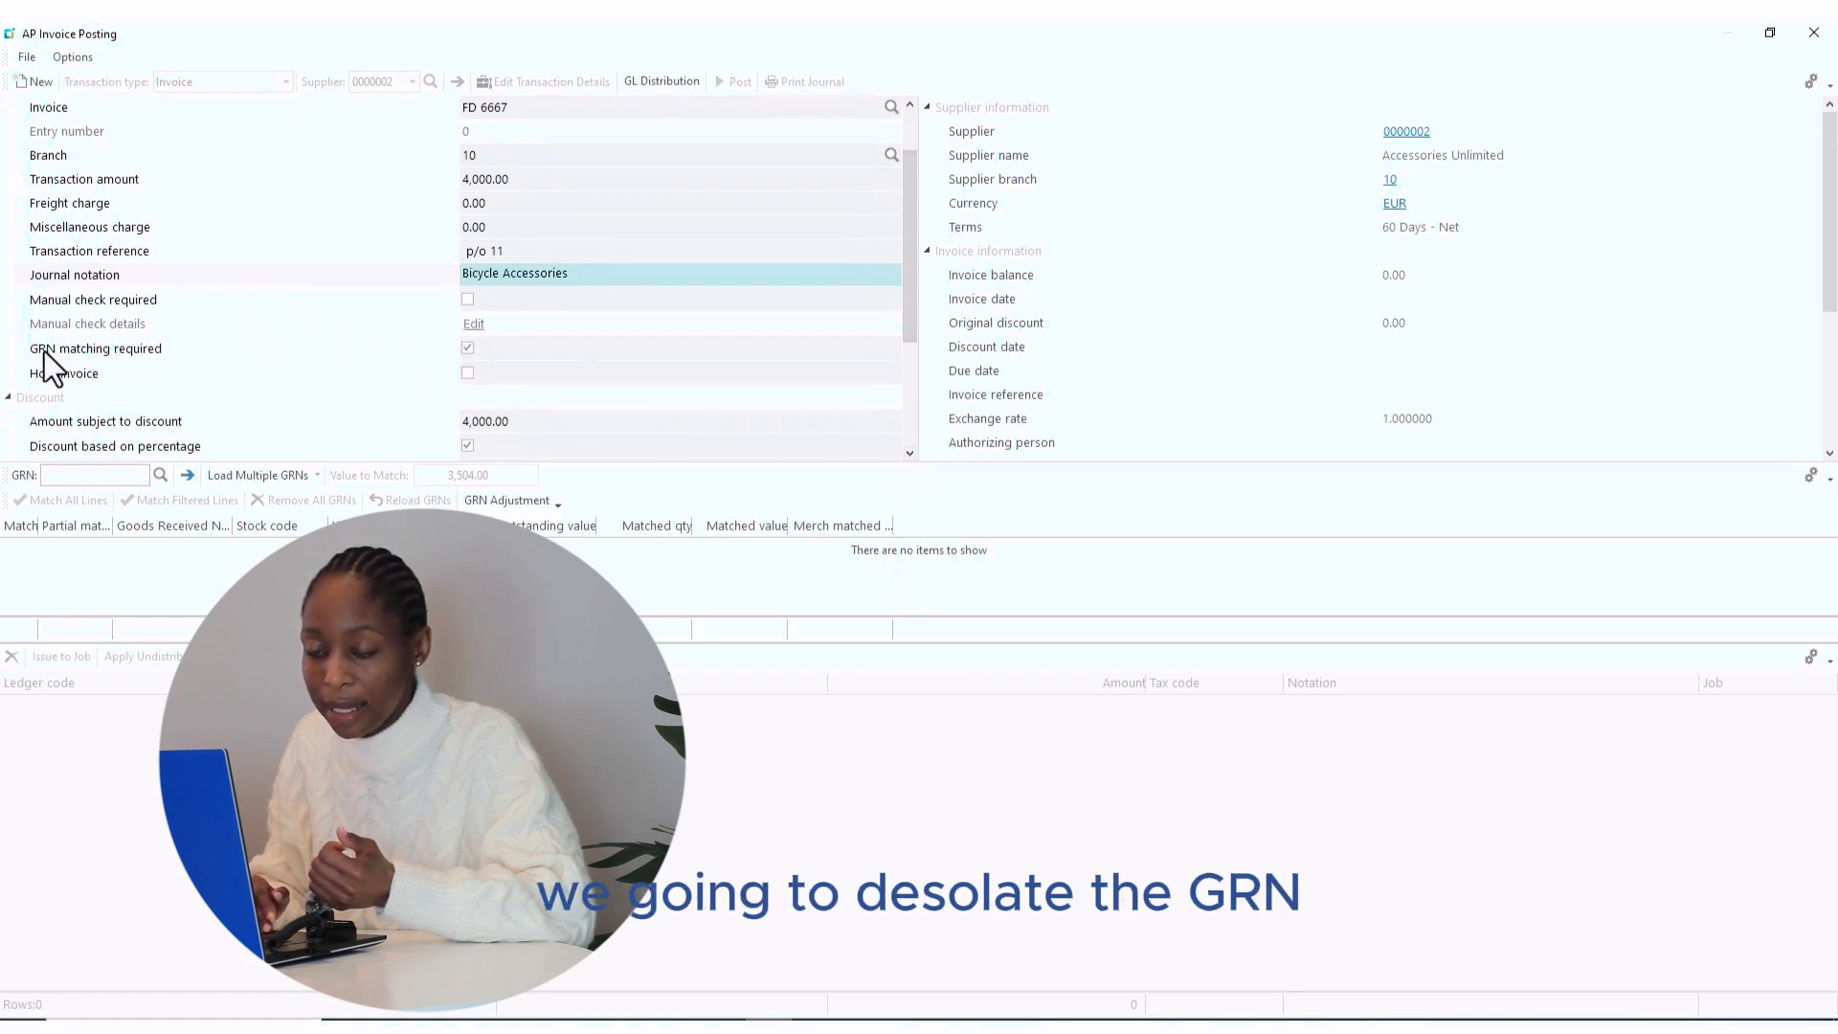
left_click(468, 350)
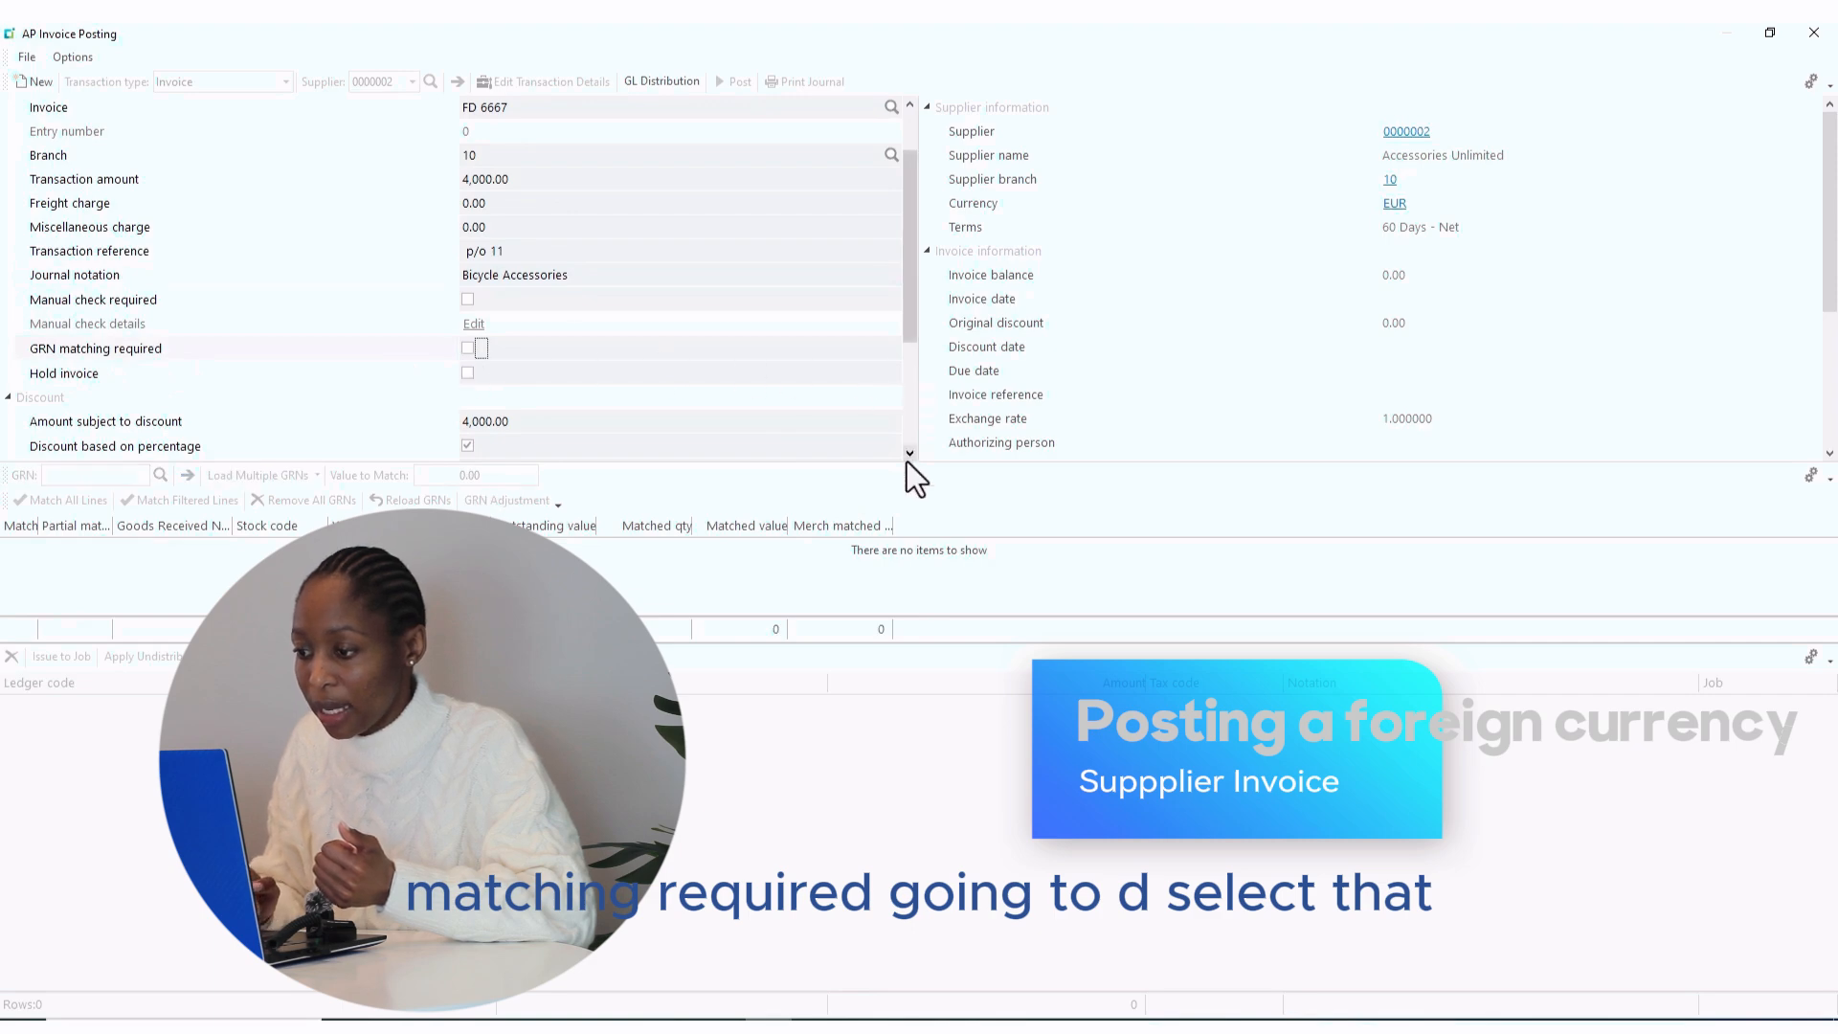
- Change the foreign currency exchange rate from 0.876000 to 0.895
scroll(905, 461, "down", 5)
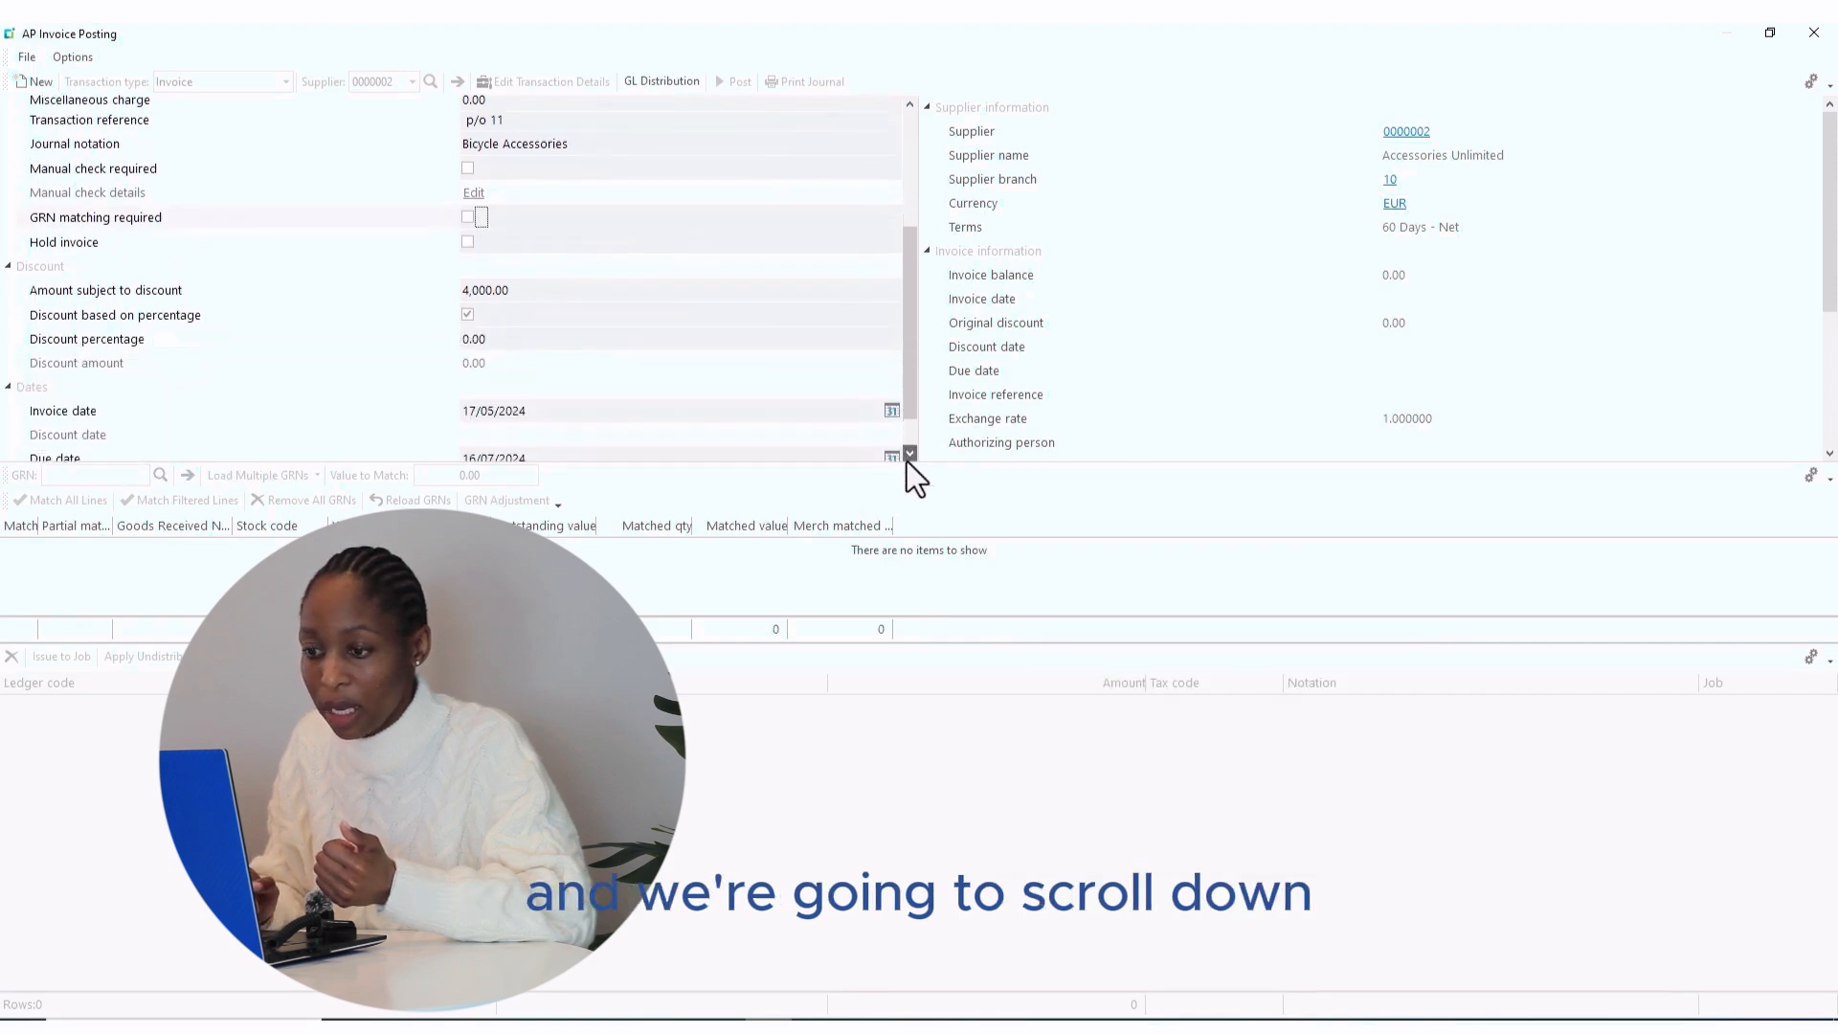
scroll(907, 462, "down", 3)
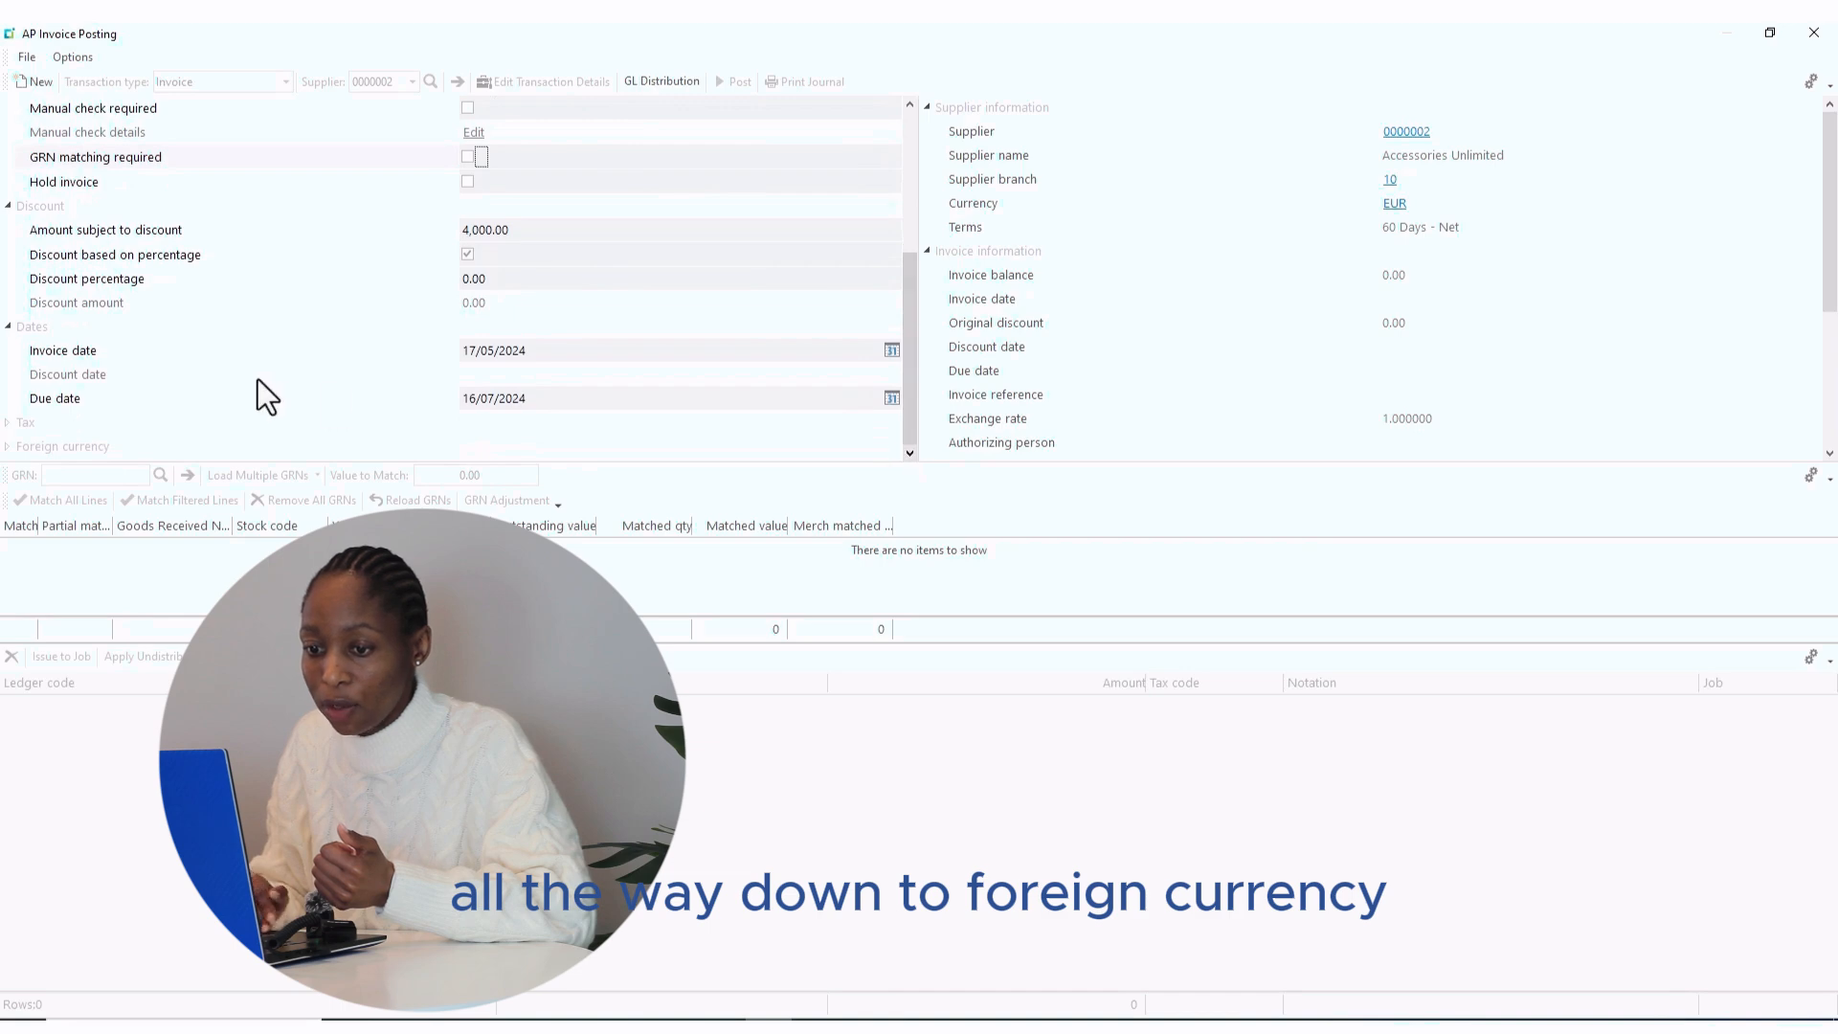
left_click(9, 446)
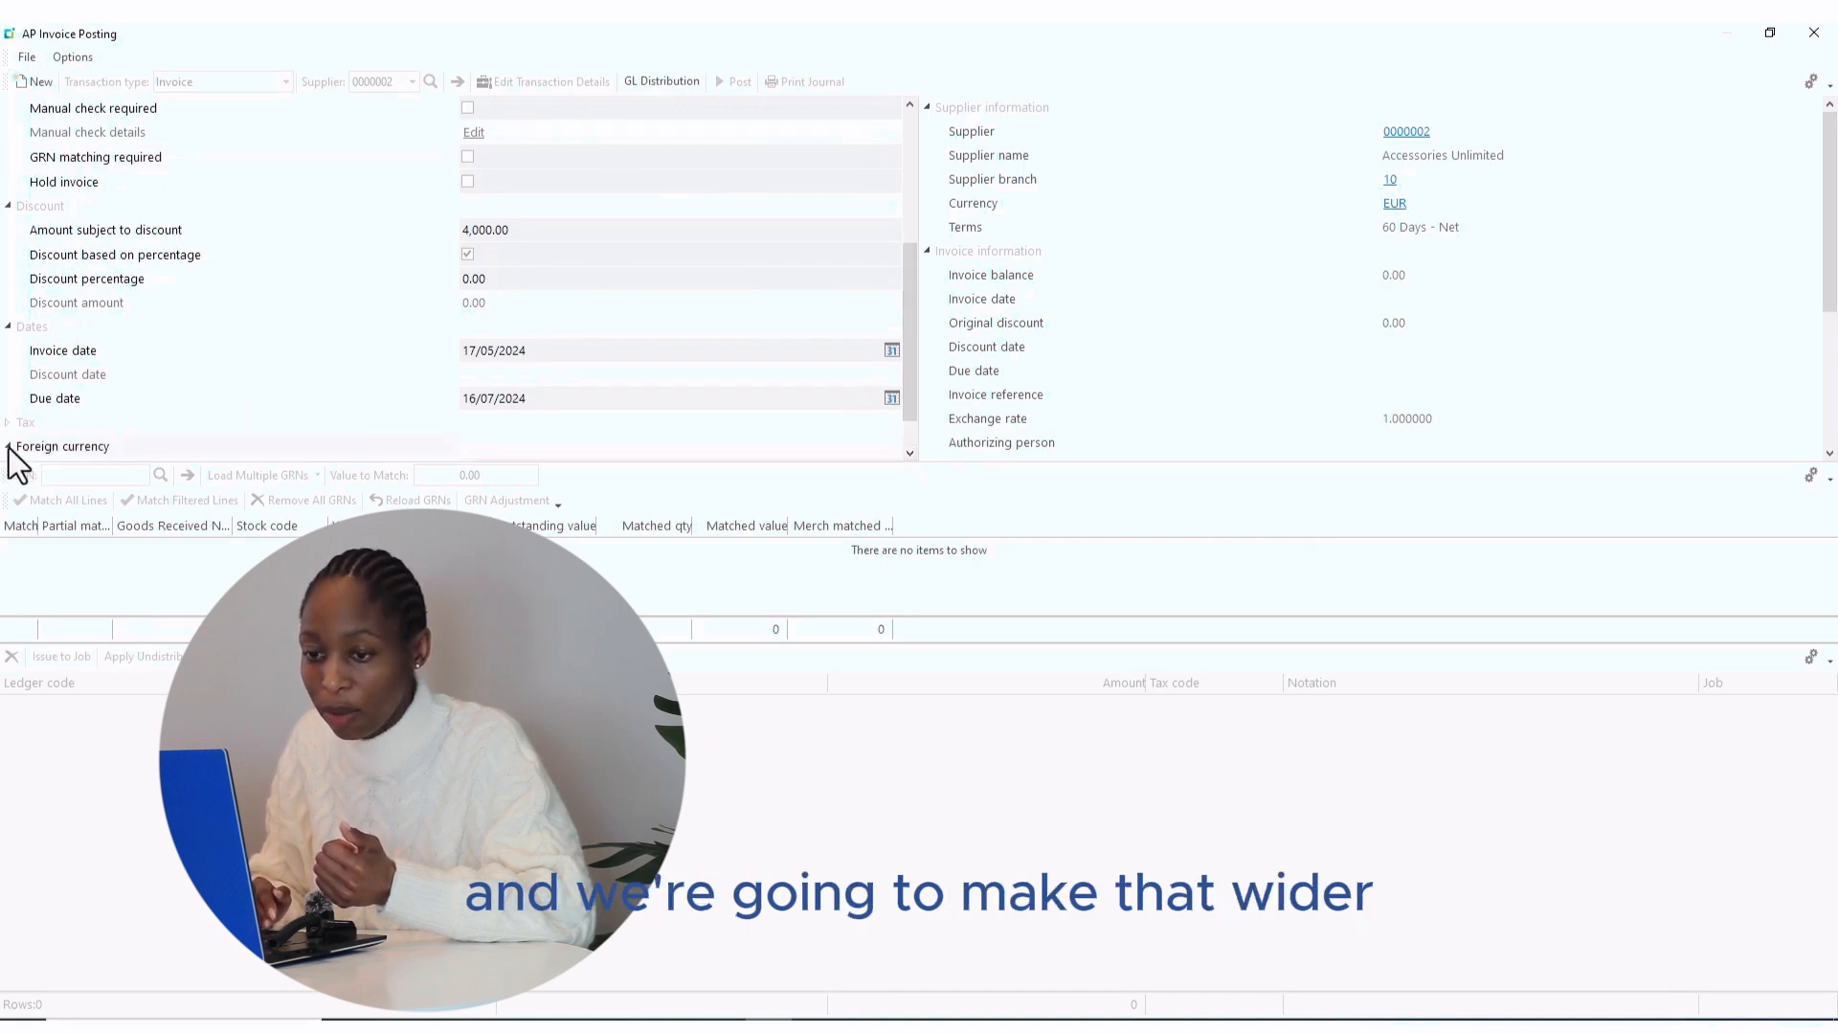
scroll(909, 456, "down", 2)
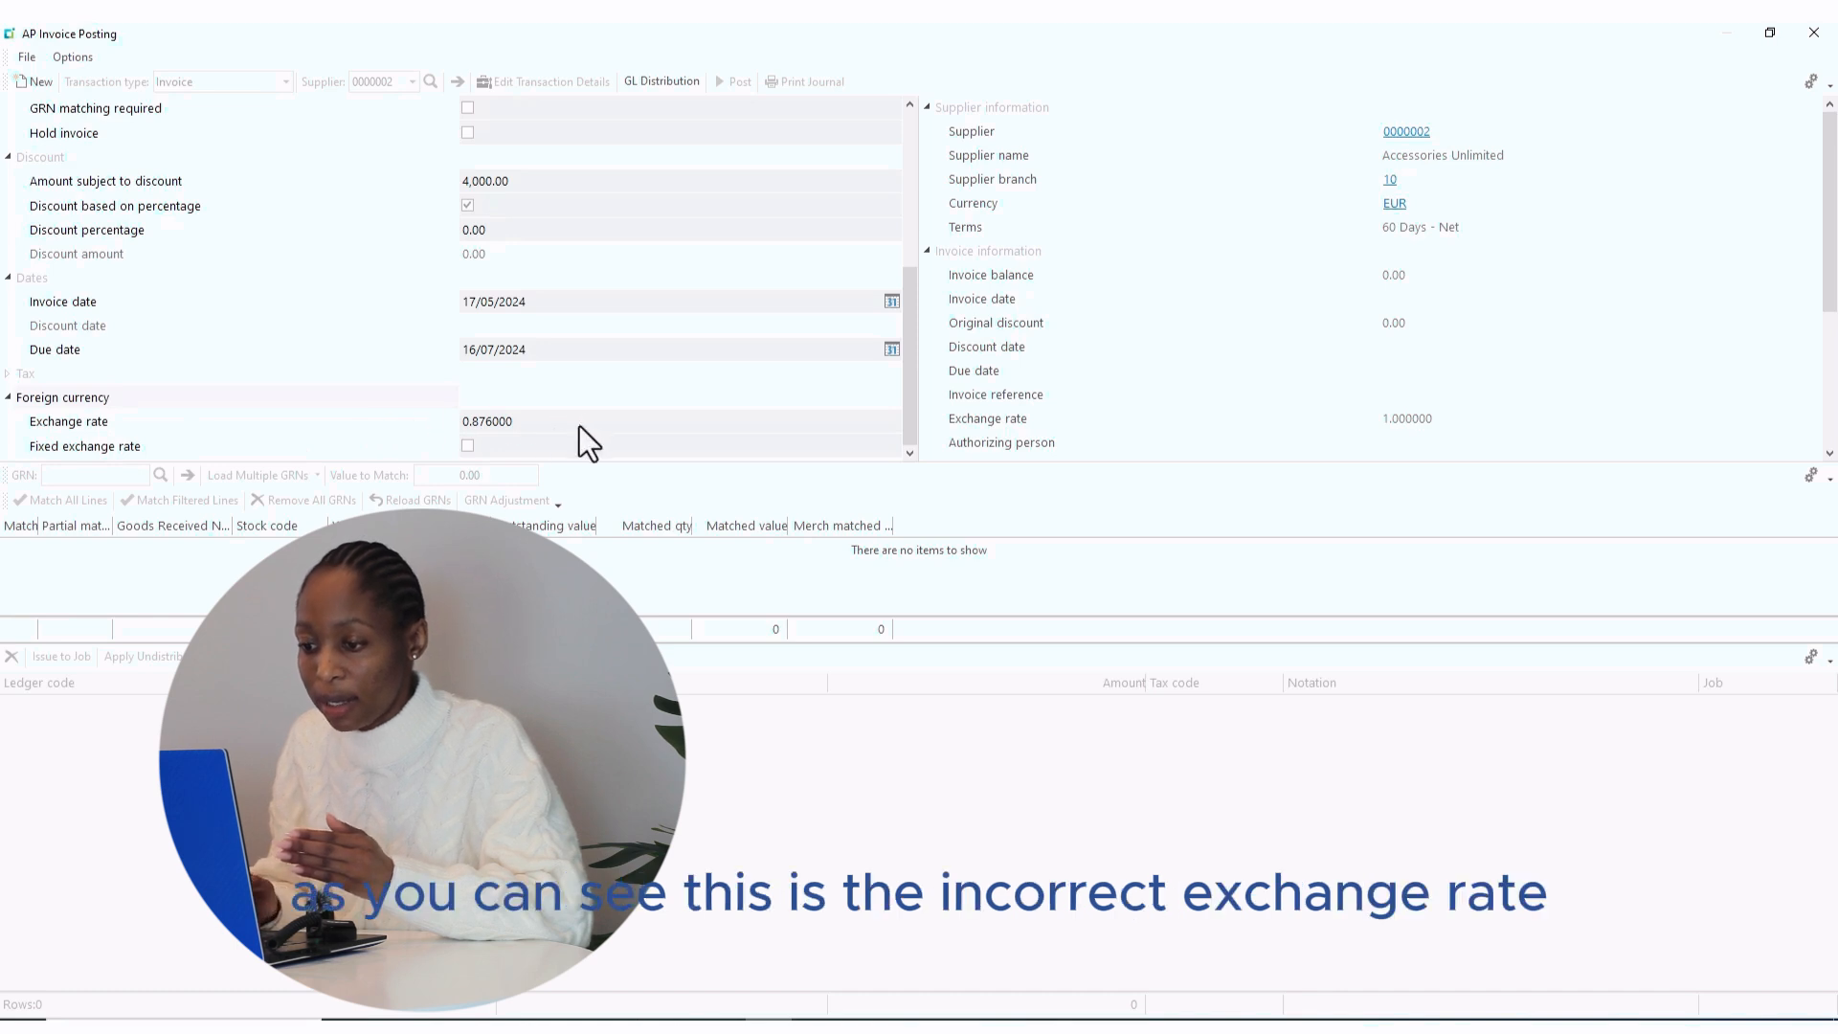
left_click(526, 422)
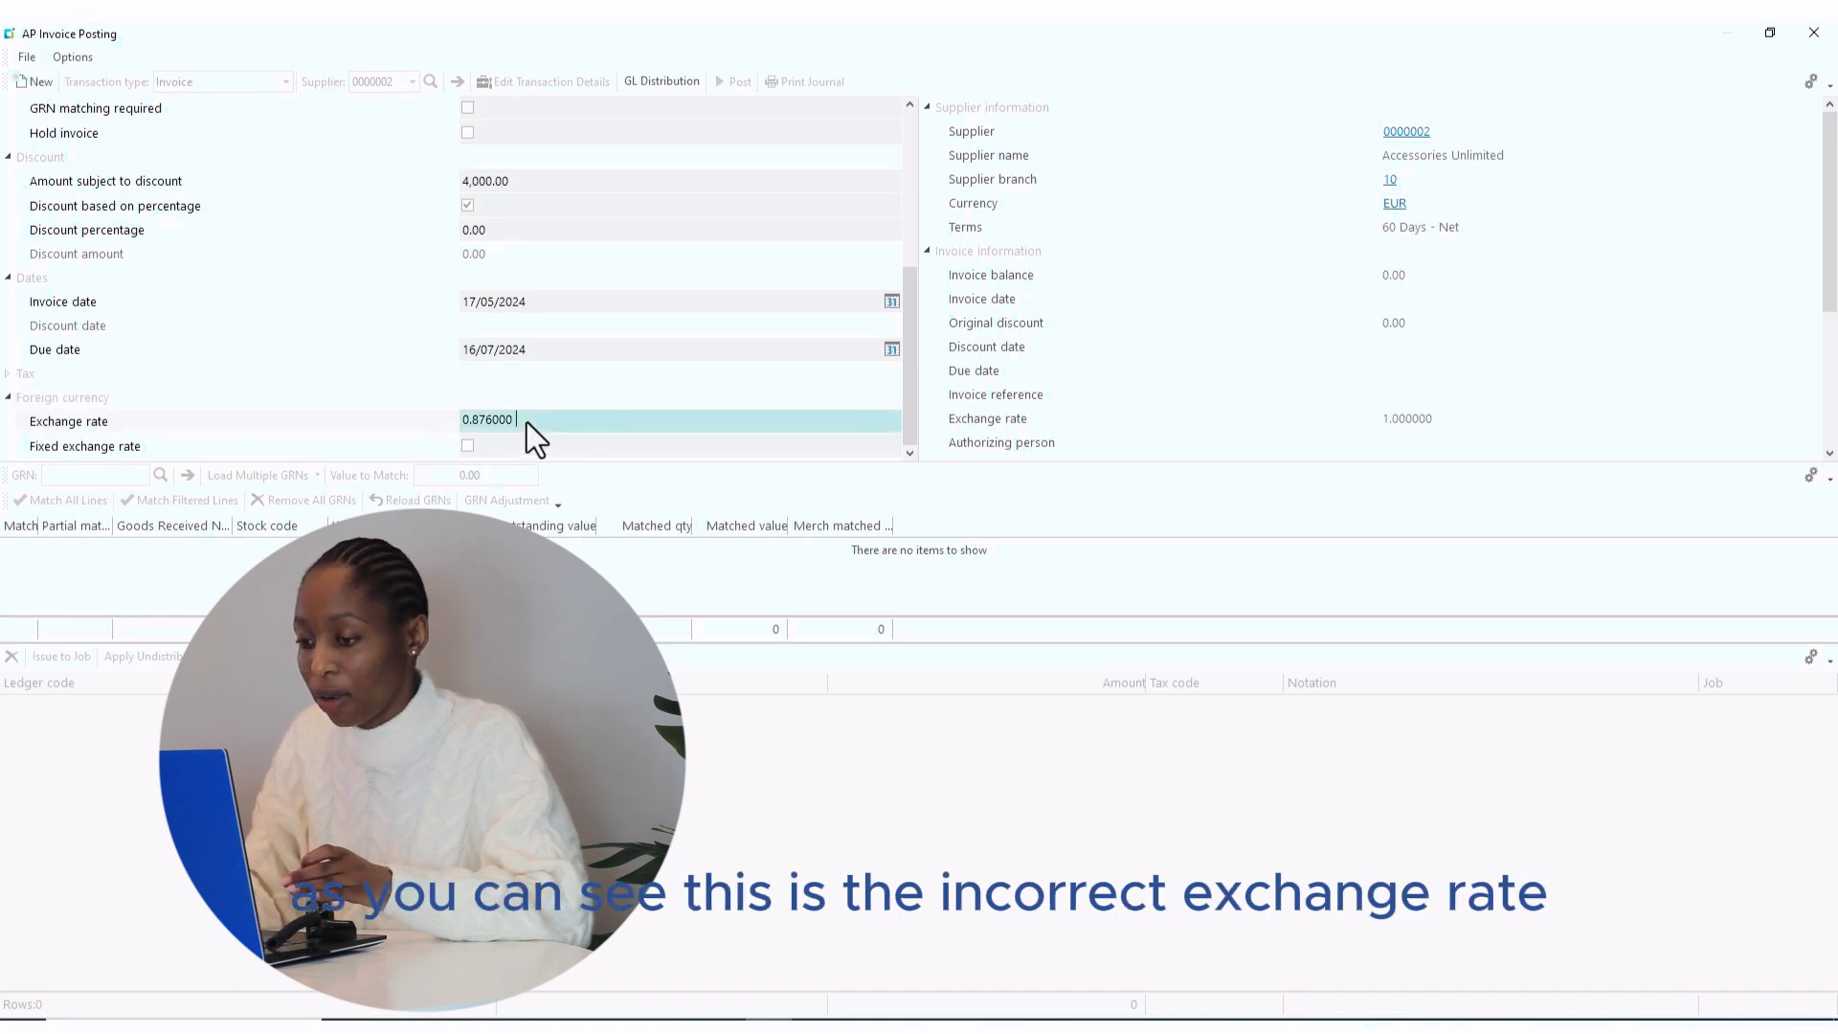
key("BackSpace")
key("BackSpace")
key("BackSpace")
key("BackSpace")
key("BackSpace")
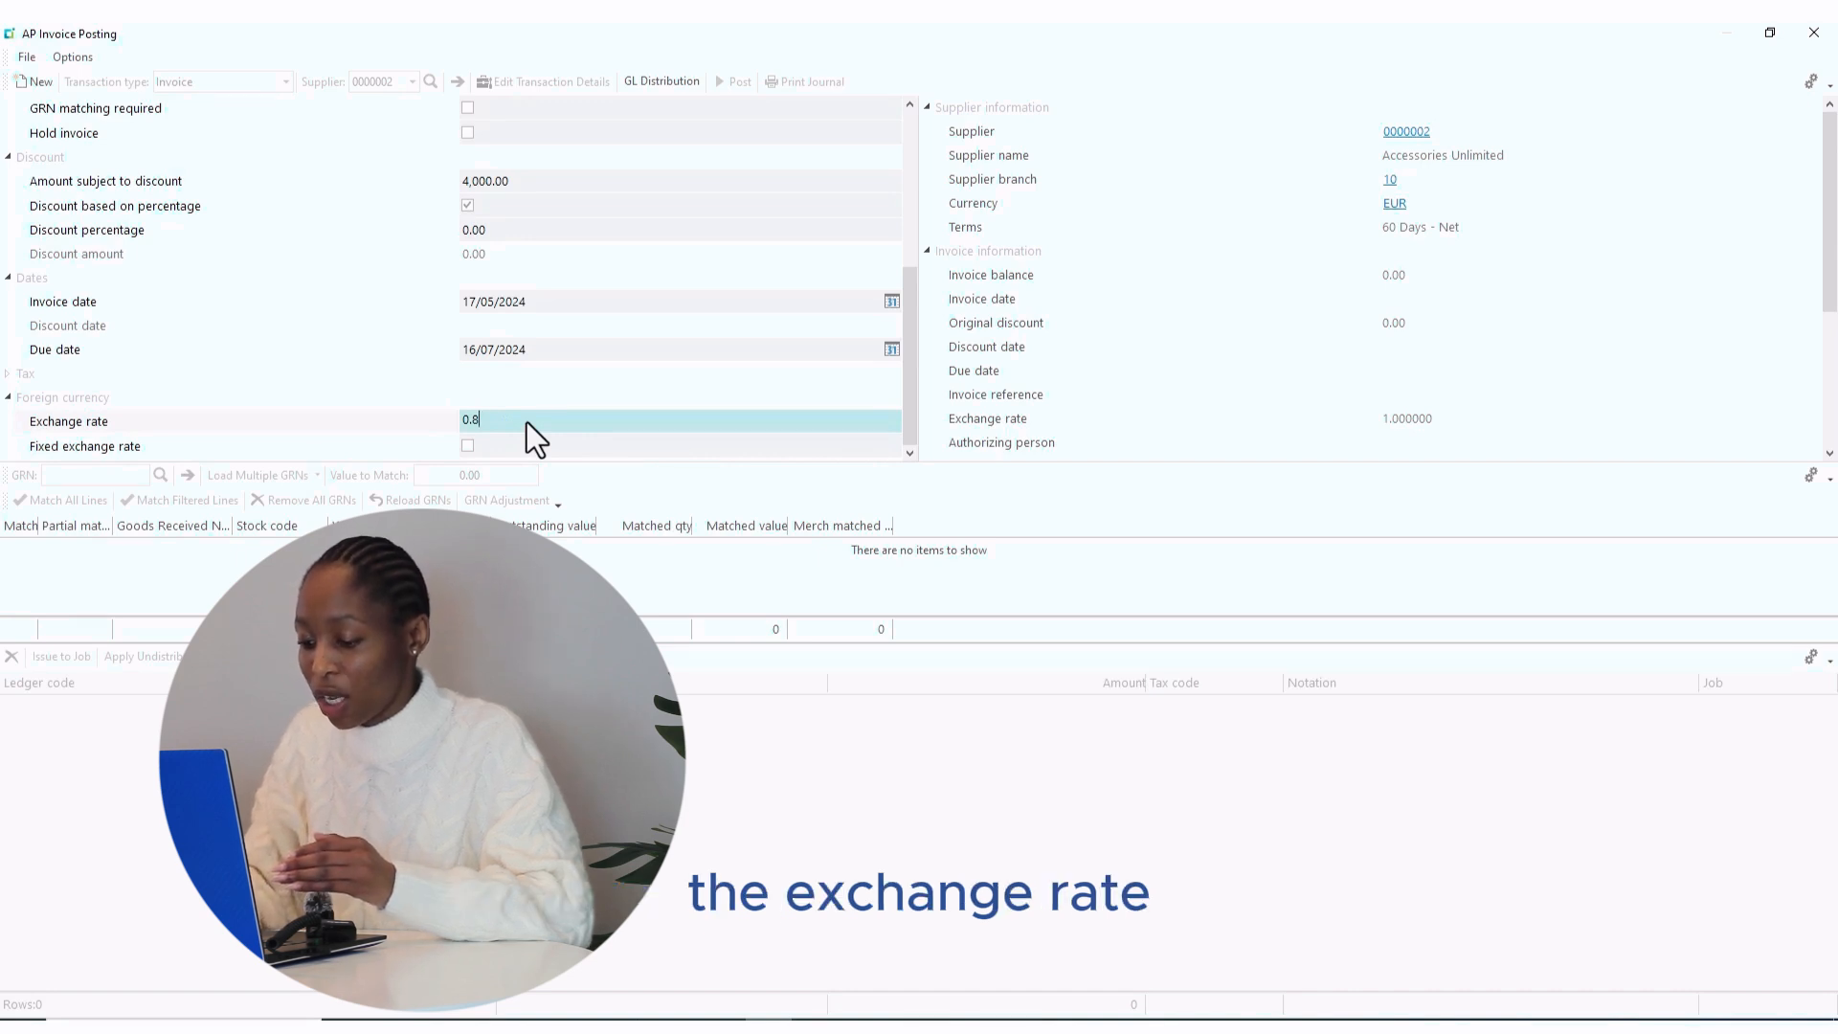
type("95")
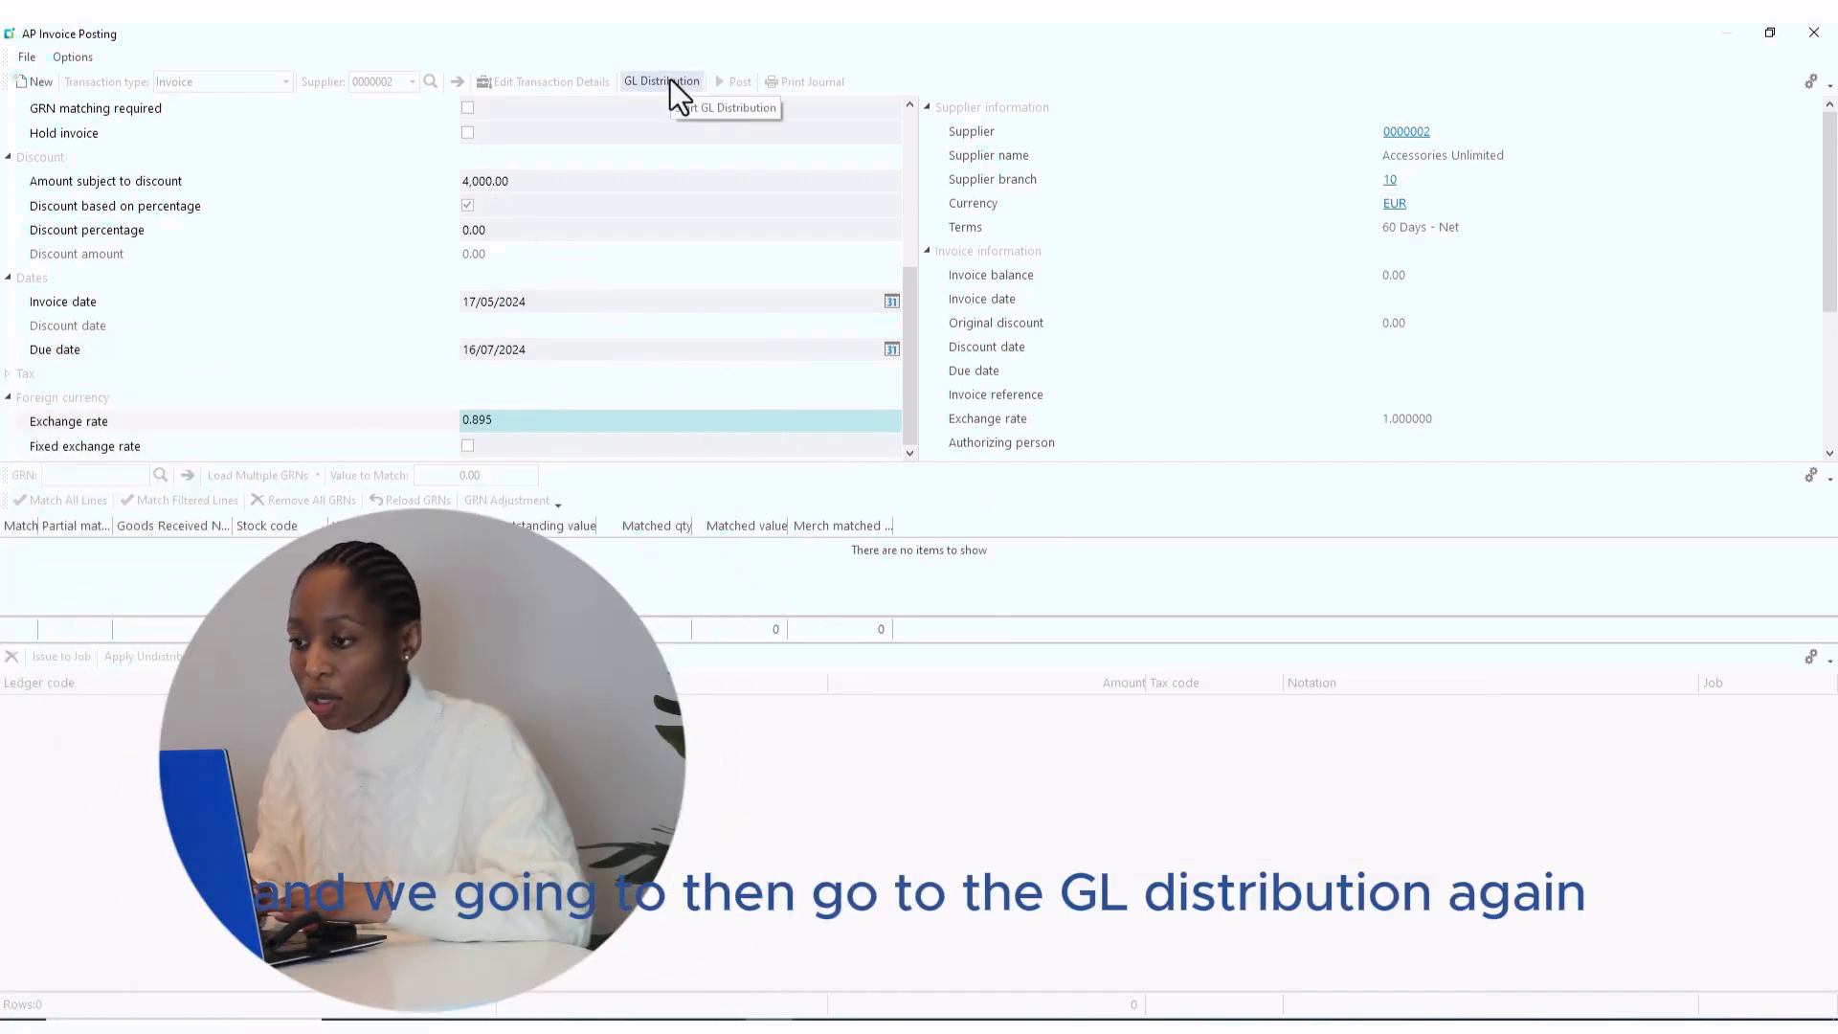
- Allocate 3,580.00 to ledger 10-2610 Stock Clearing - North, then post the invoice
left_click(670, 81)
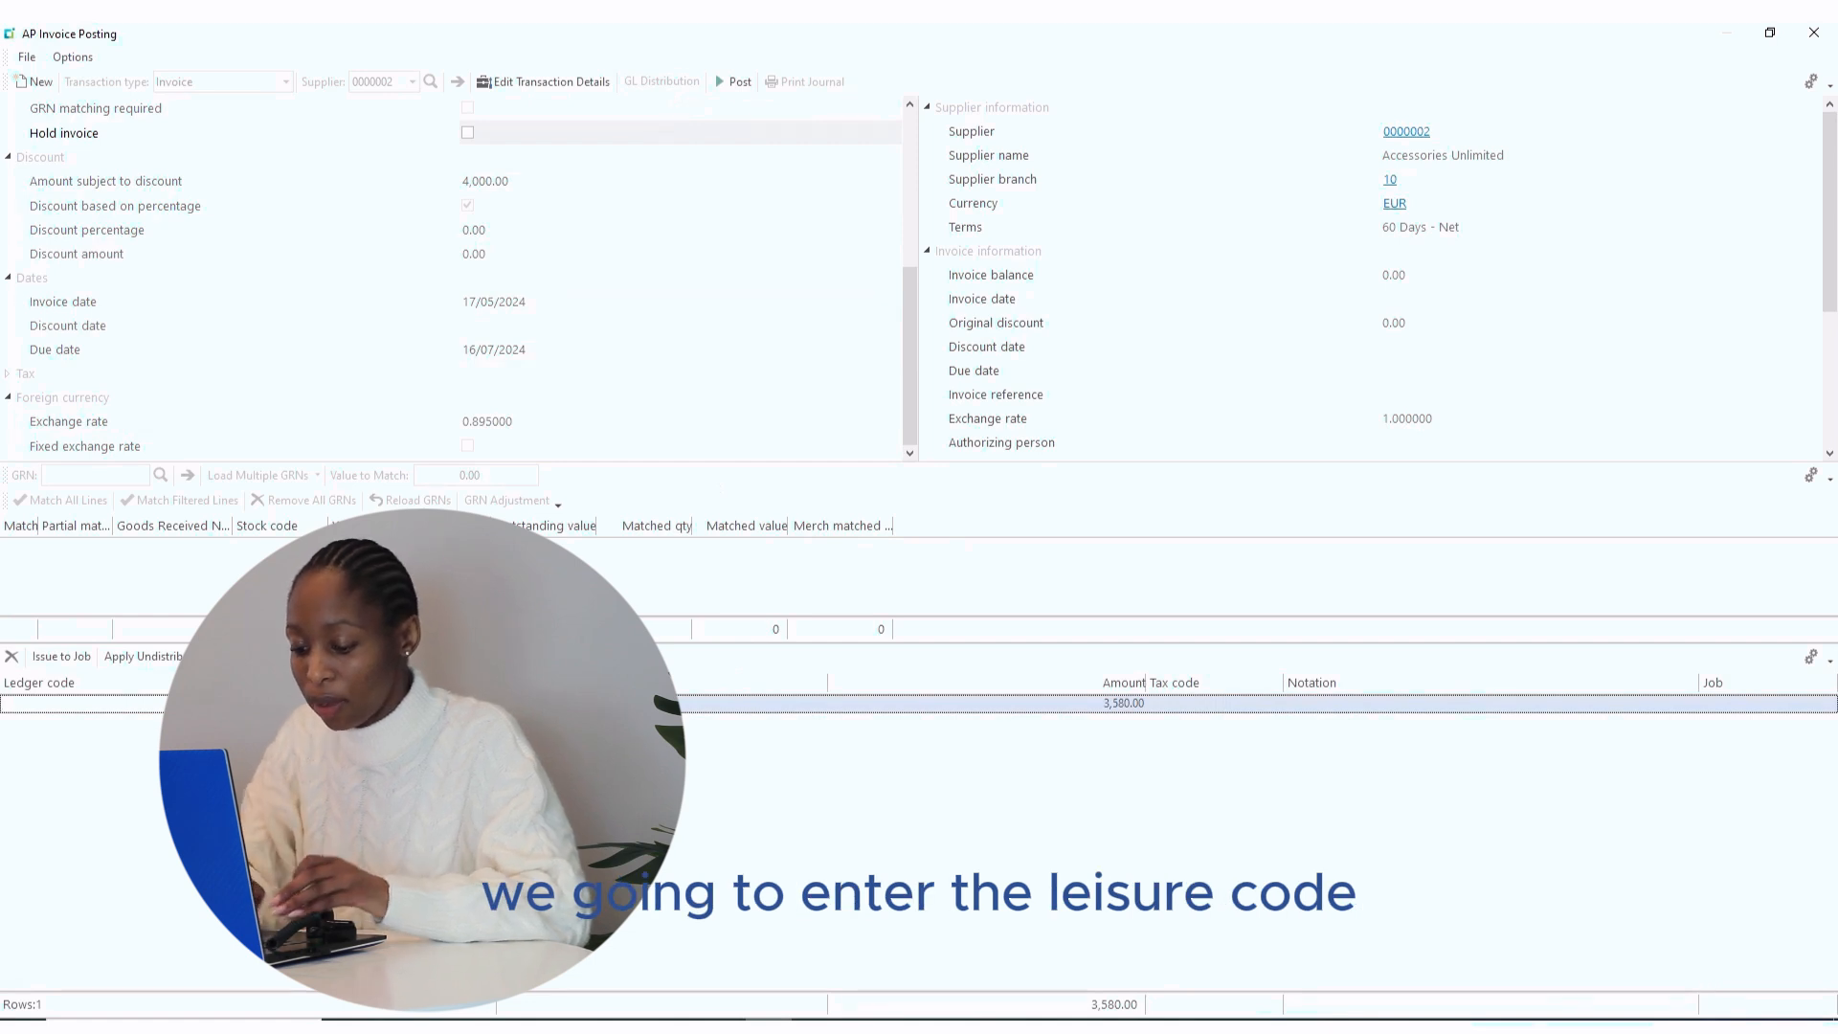
type("10-")
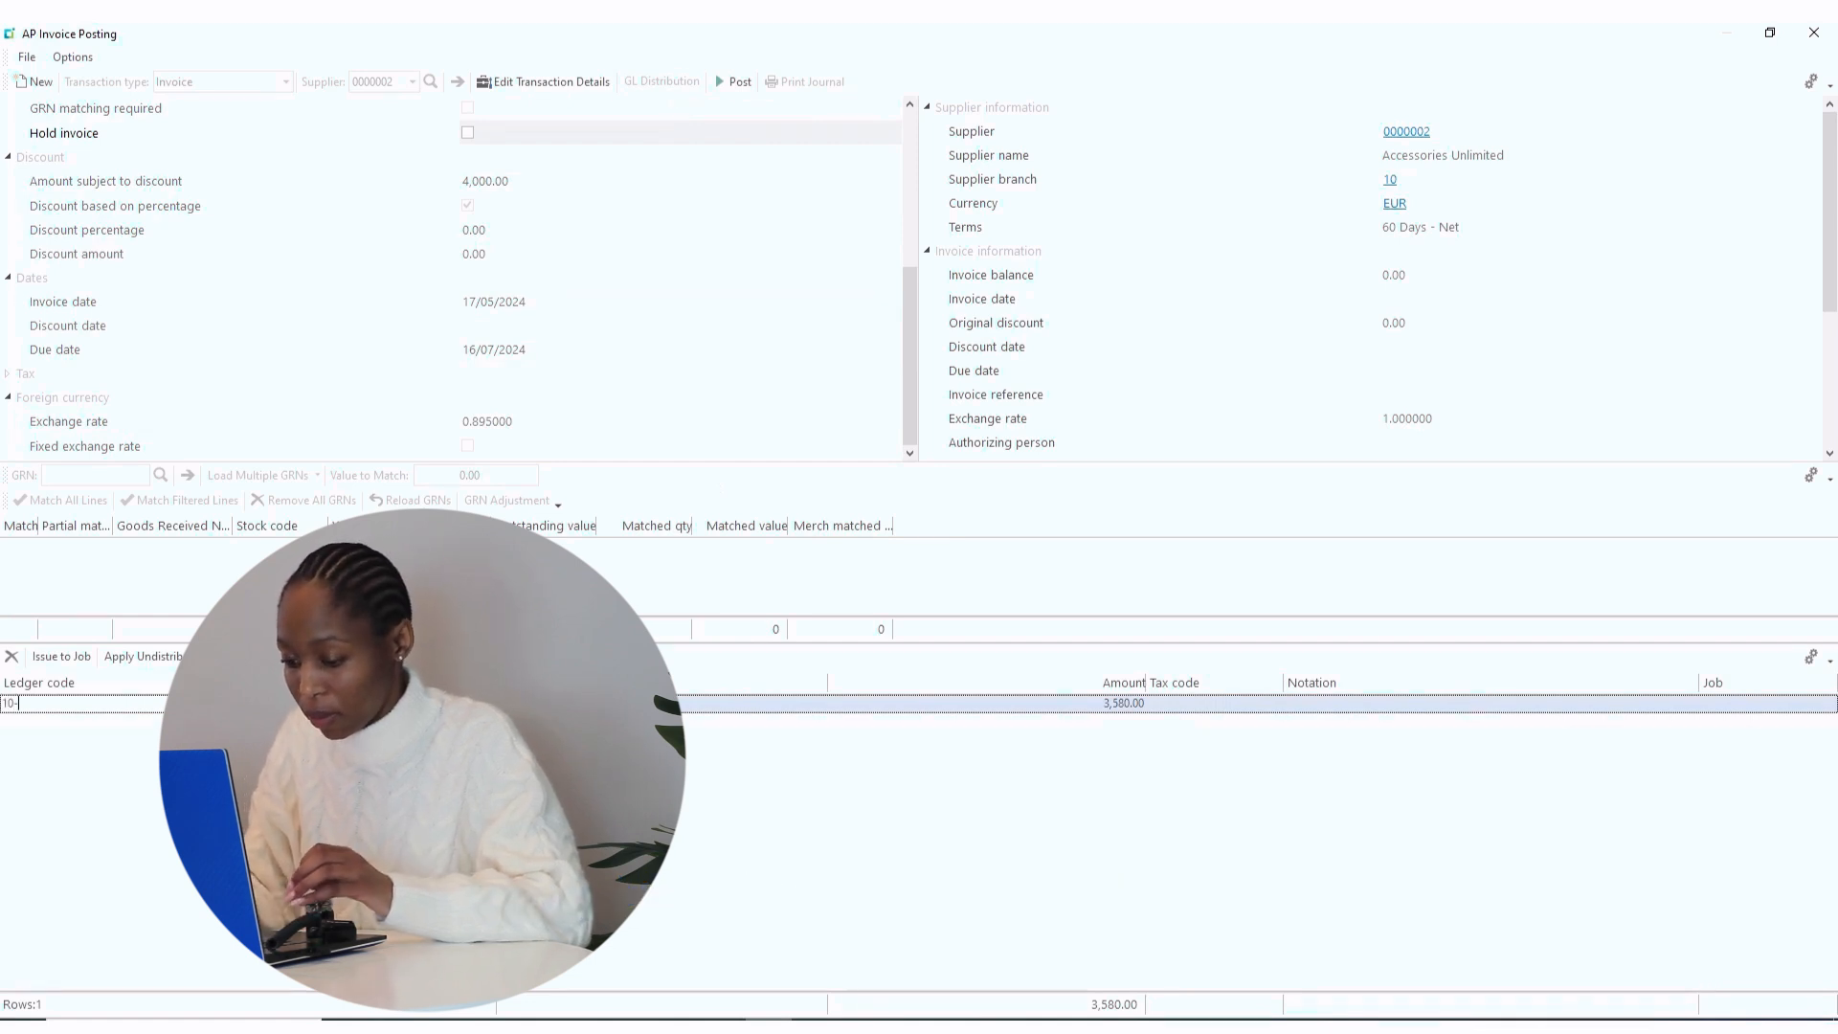
type("2")
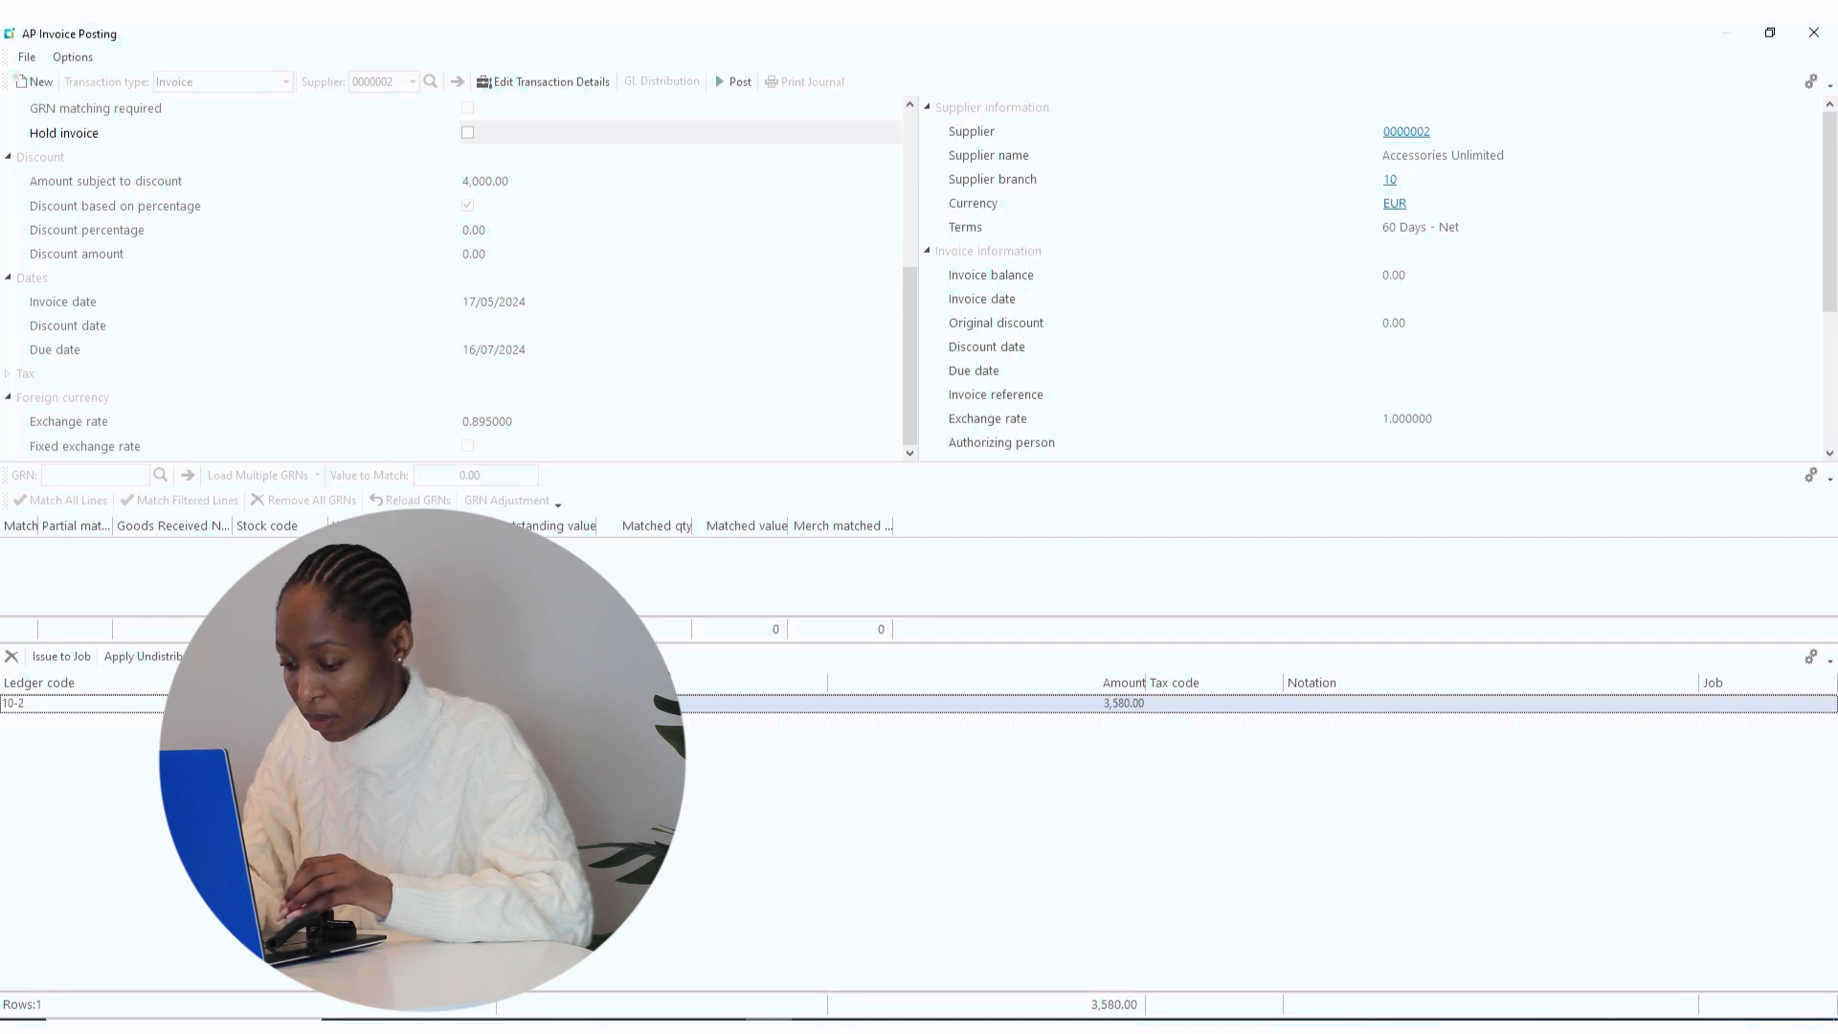
type("610")
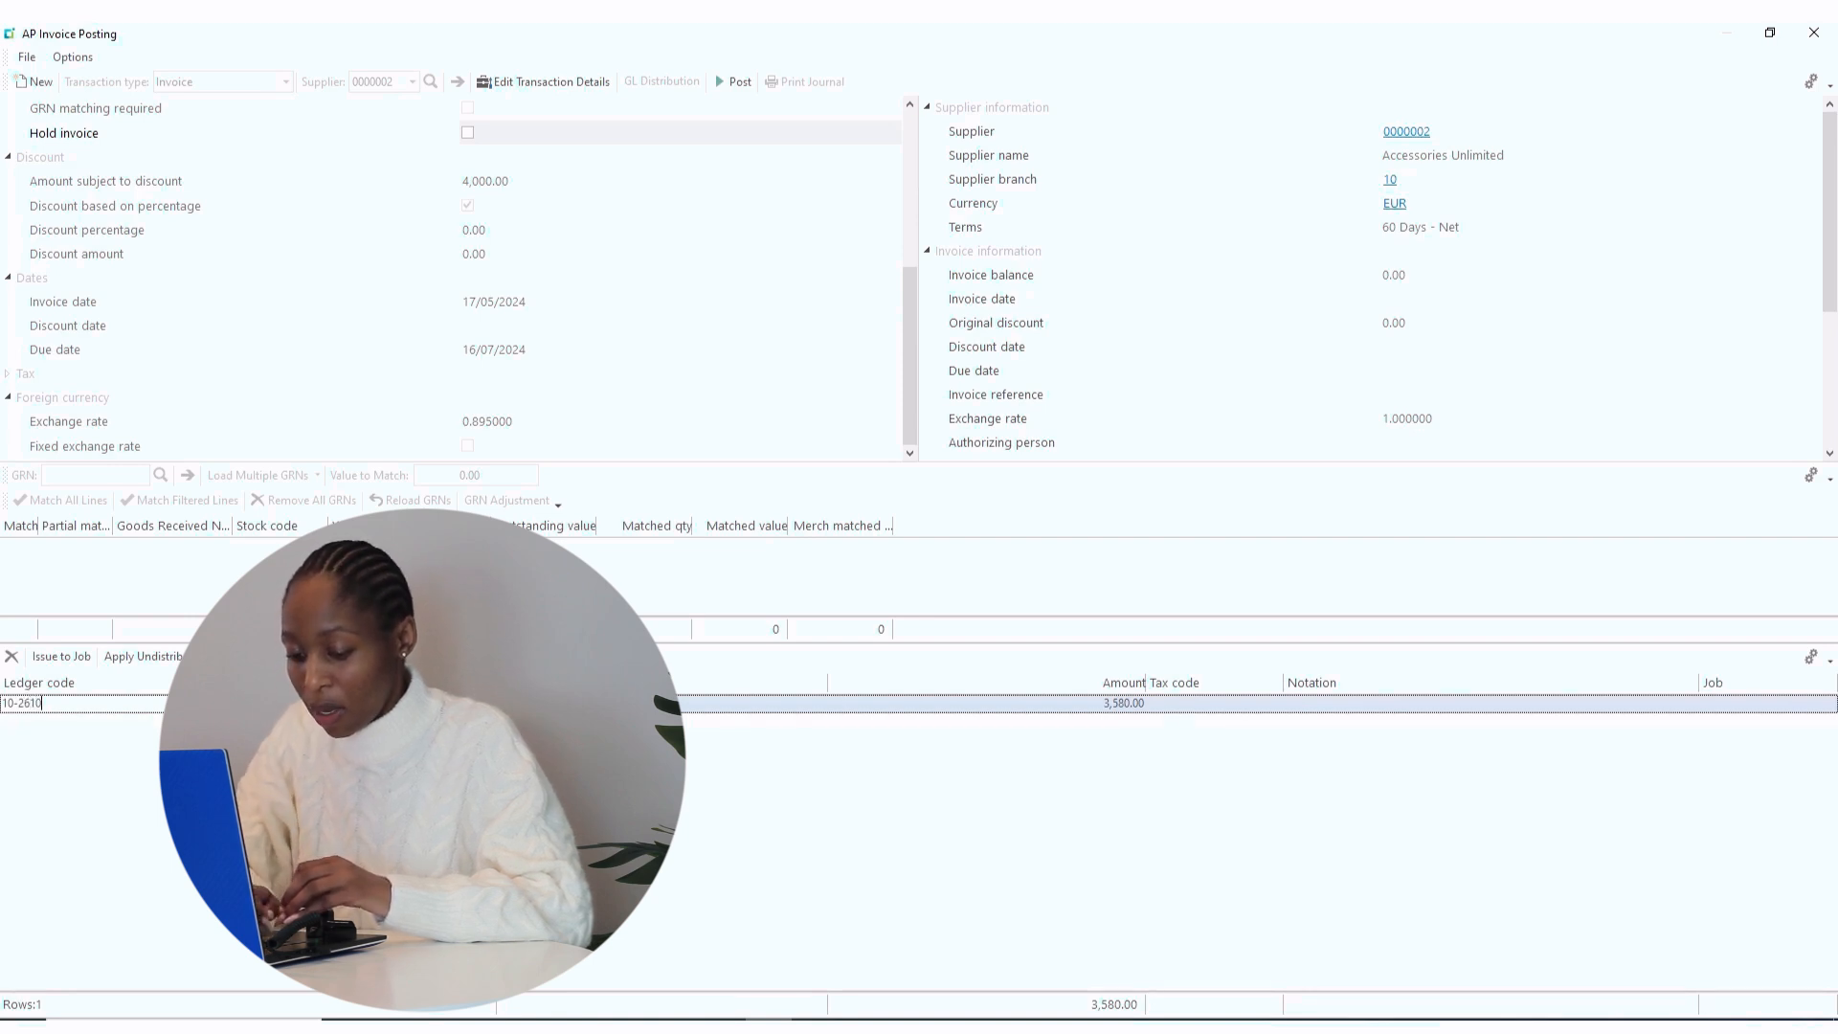
key("Tab")
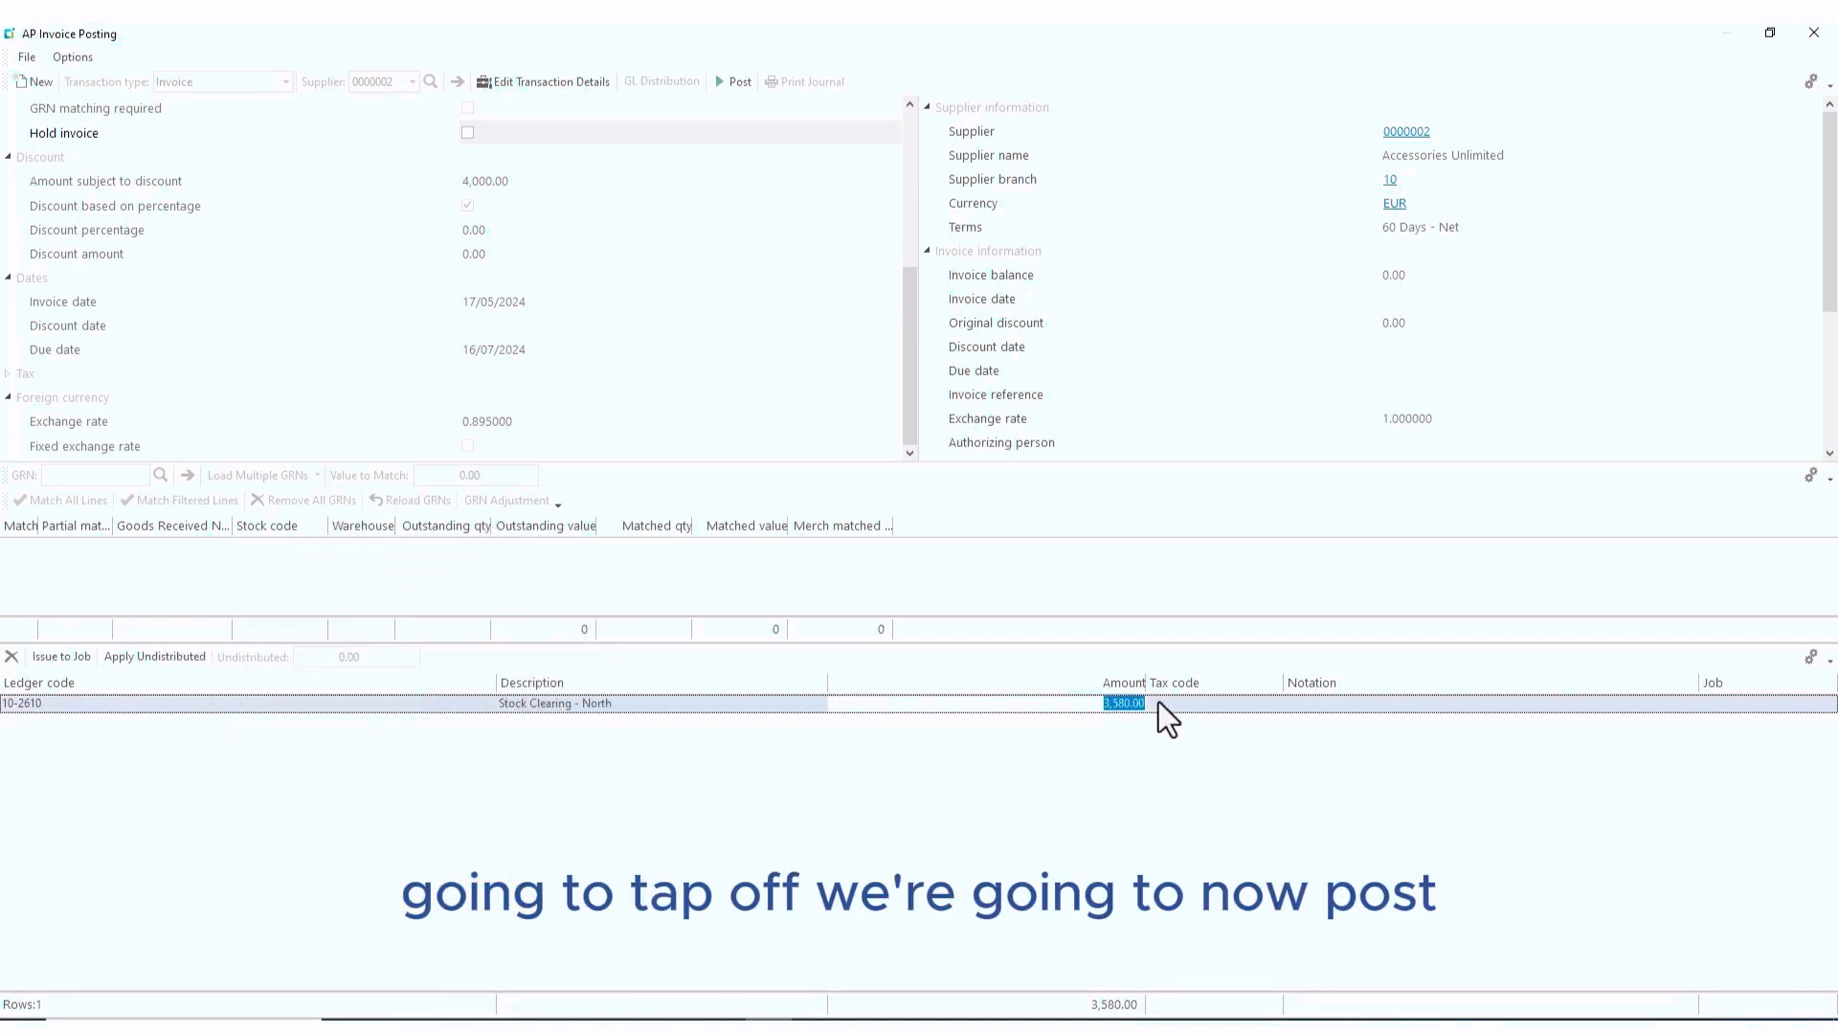
left_click(734, 83)
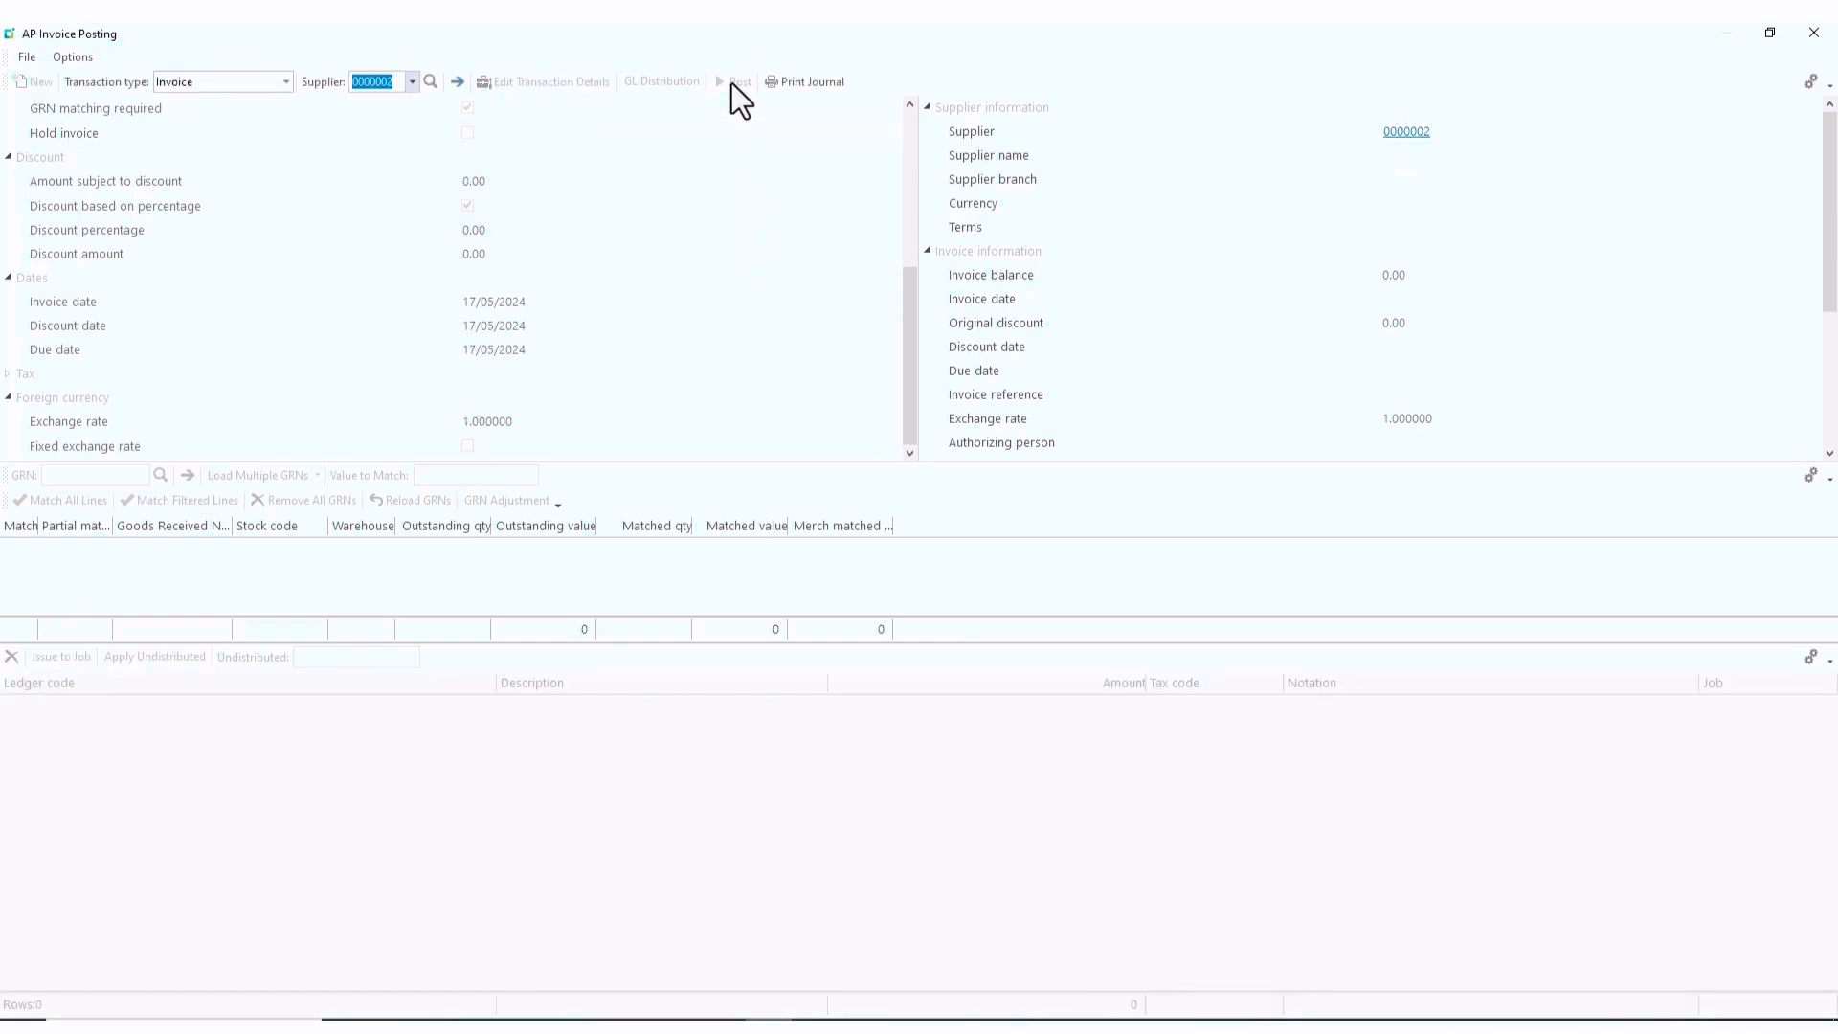
- Close the AP Invoice Posting window
left_click(1813, 34)
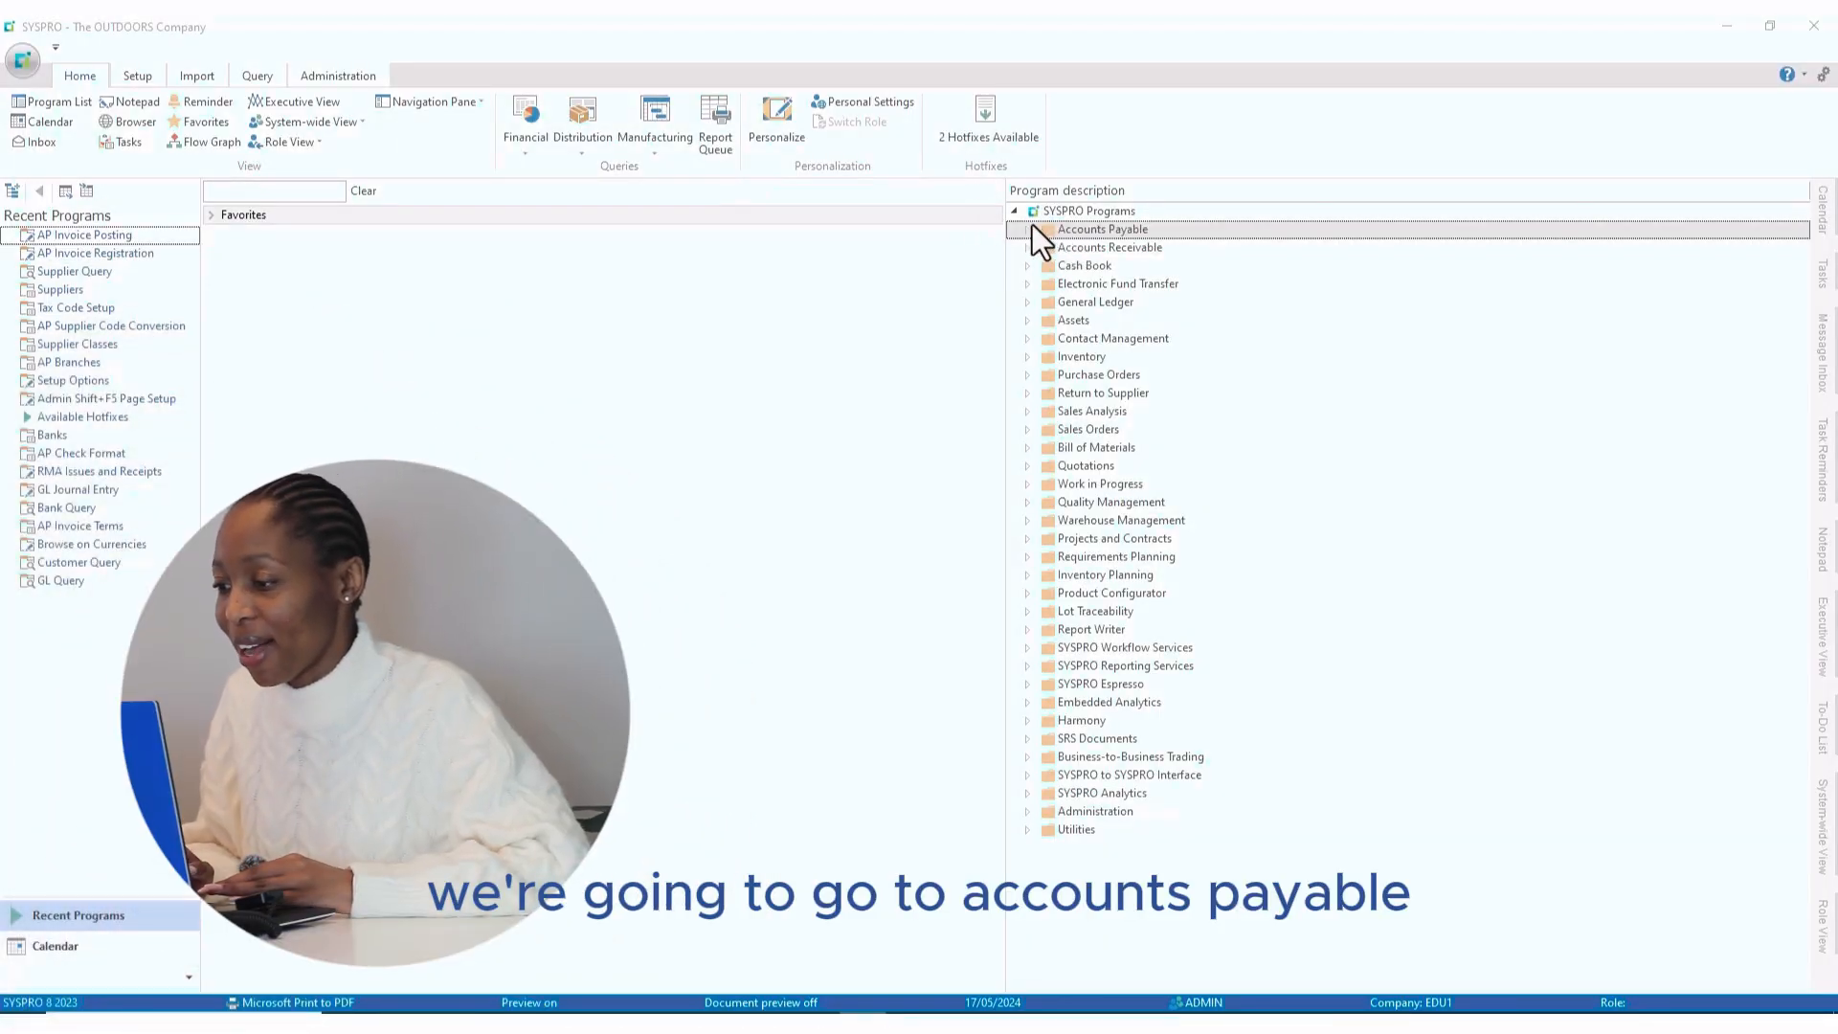
- Launch AP Invoice Posting from Accounts Payable > Invoice Processing and maximize it
left_click(1027, 231)
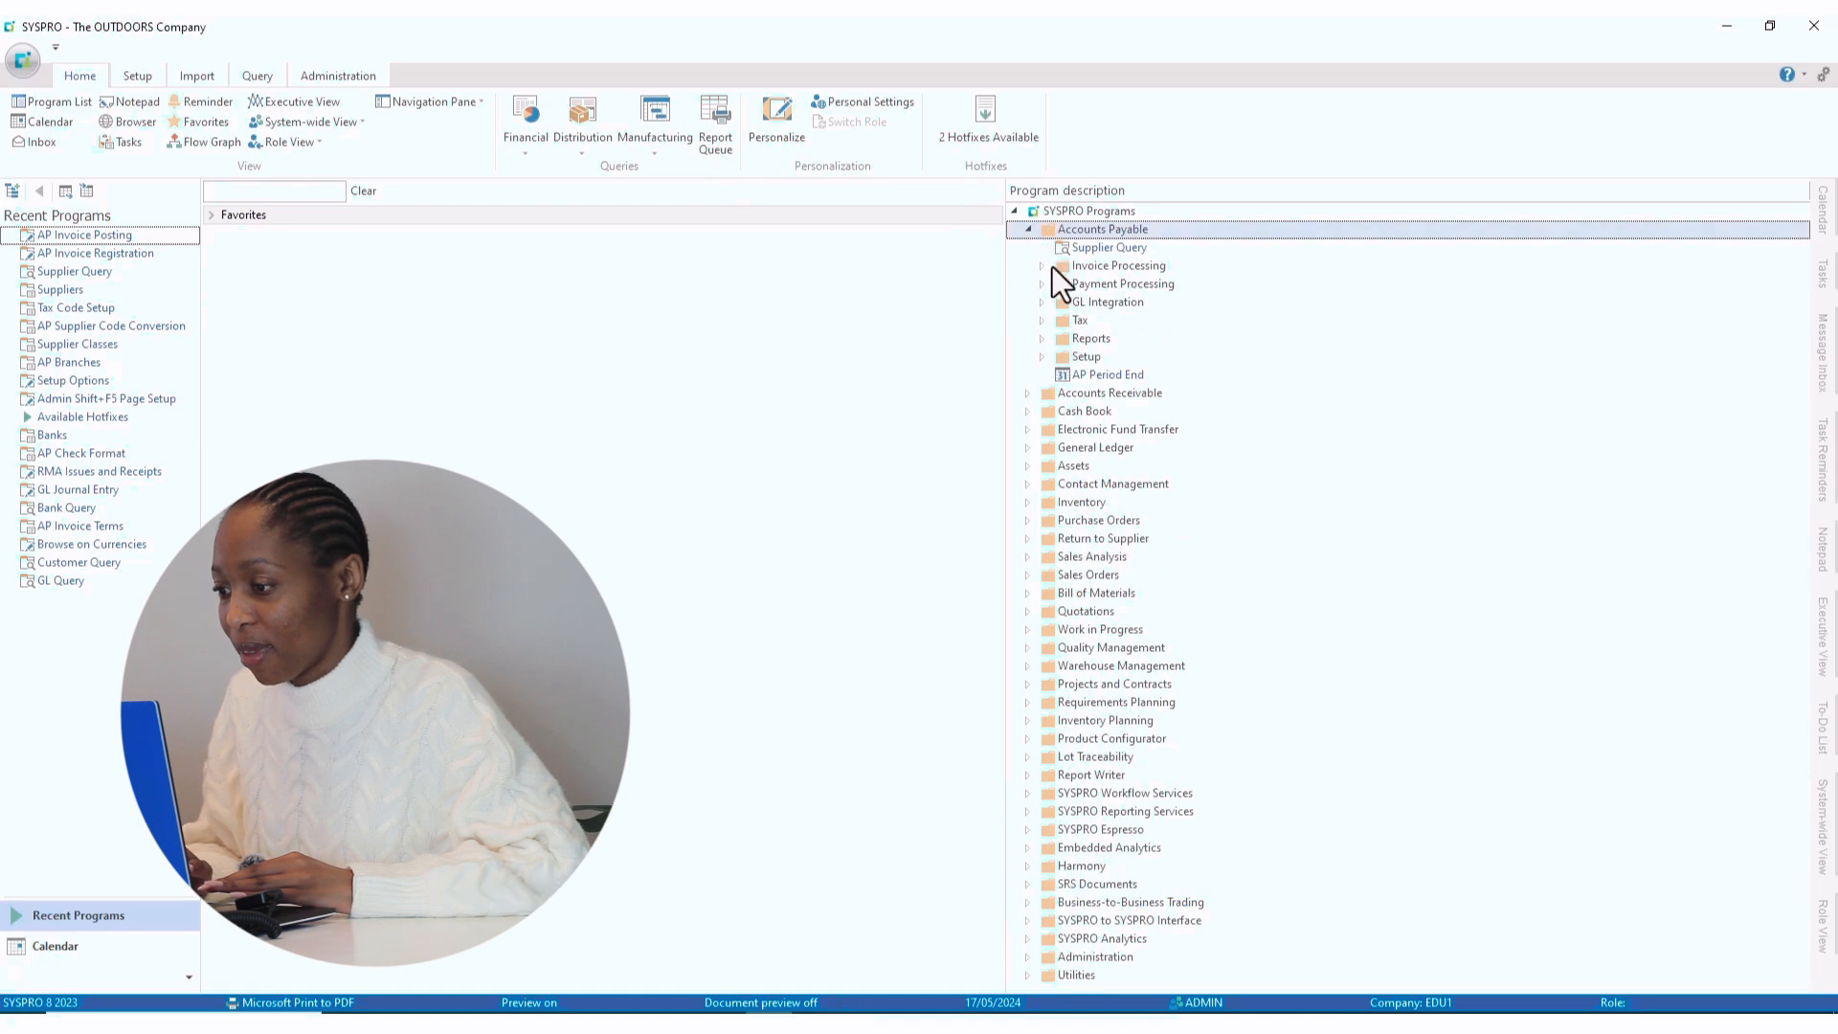
left_click(1043, 266)
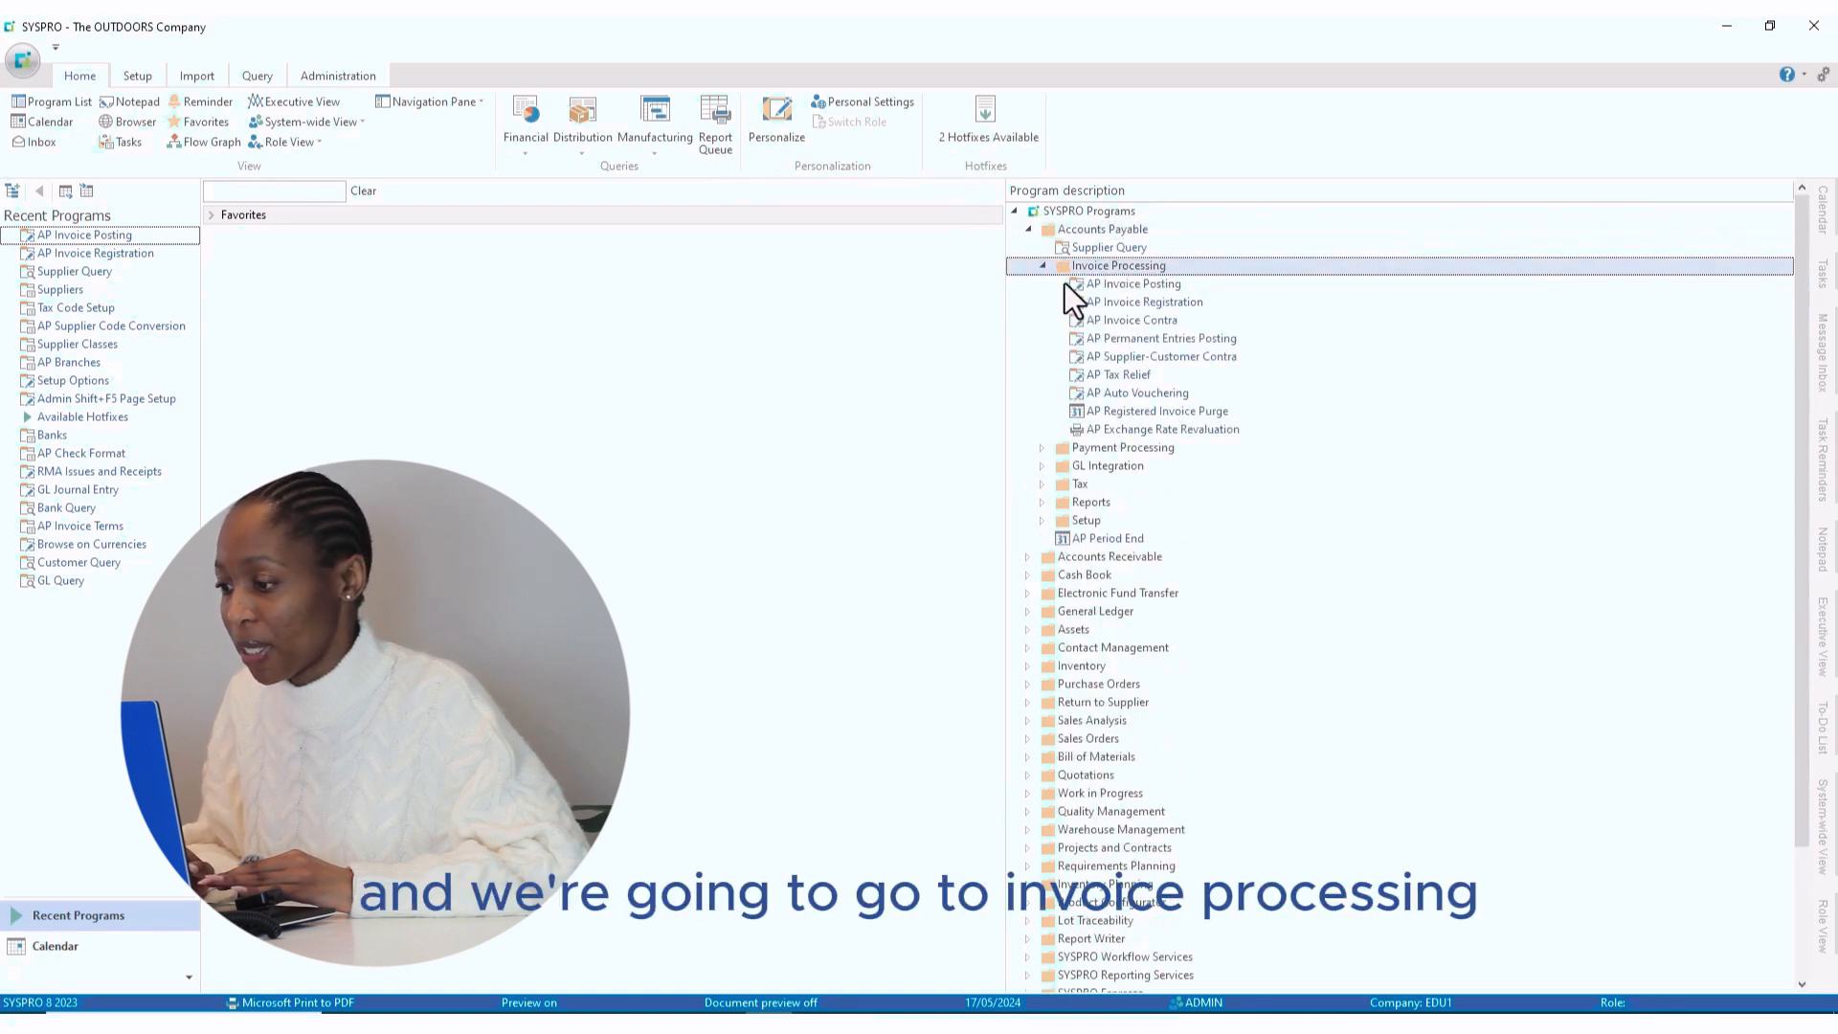
double_click(1108, 286)
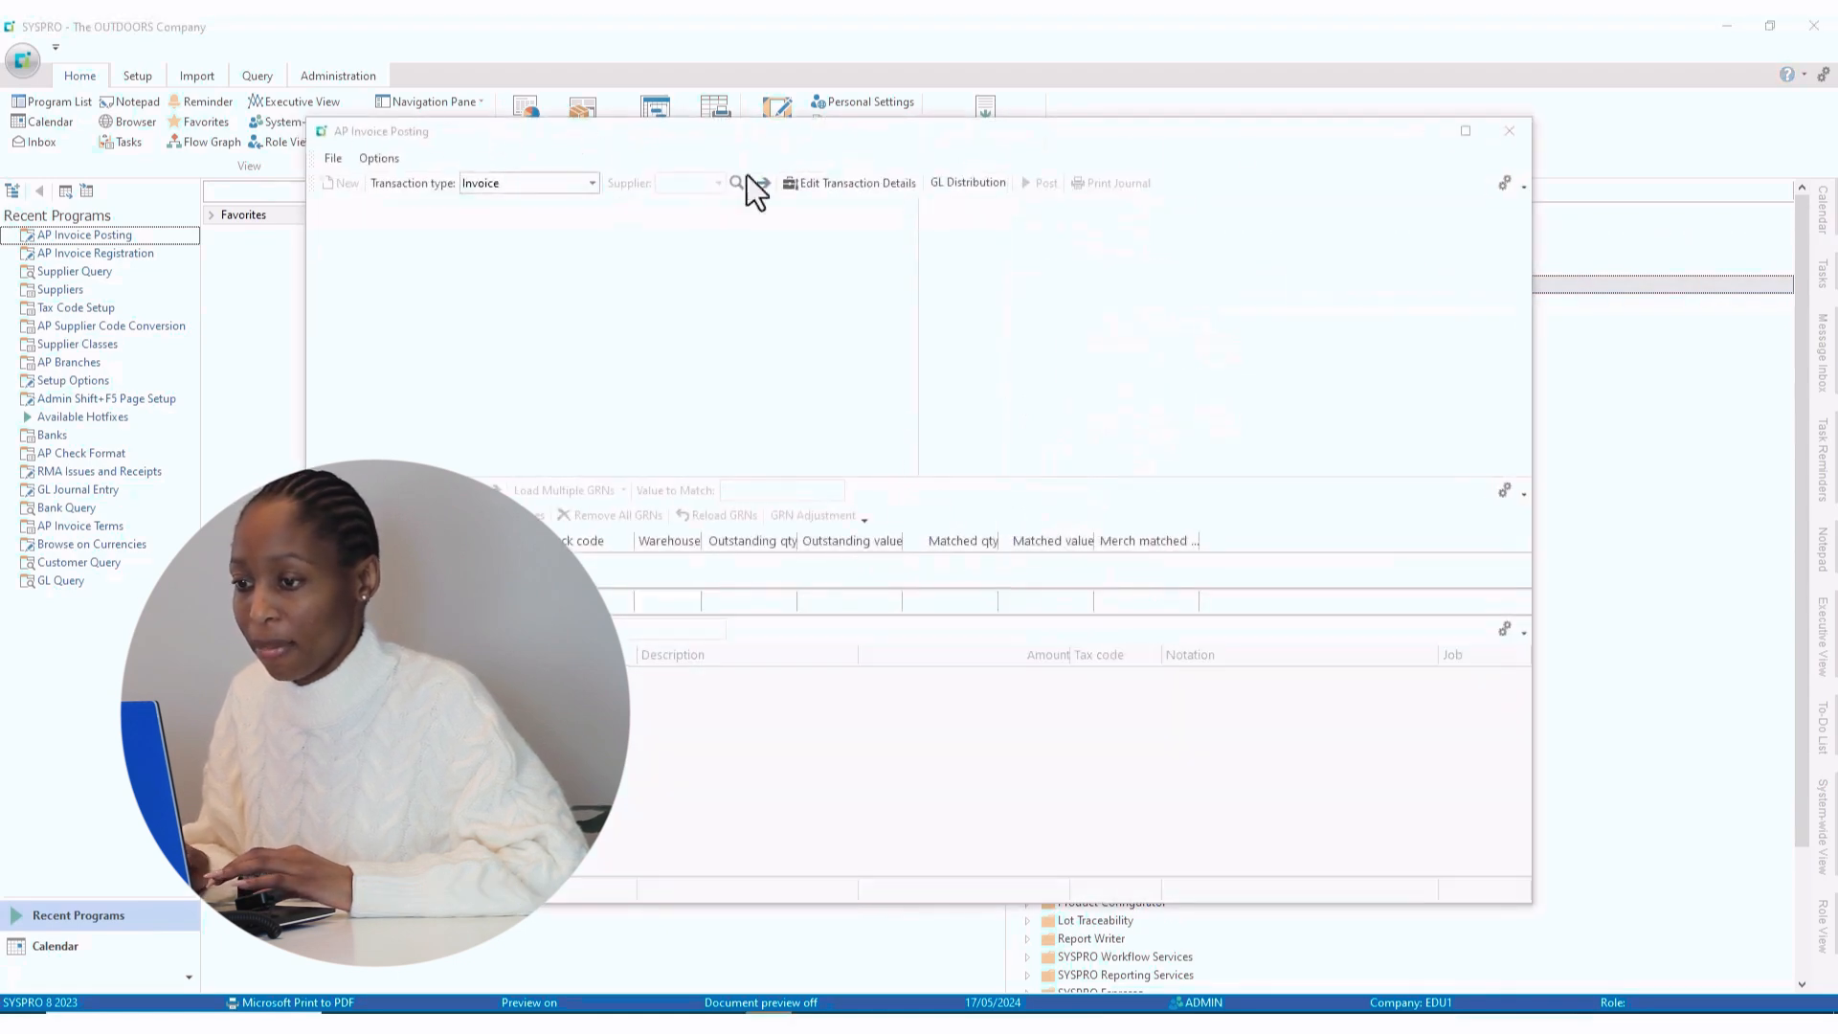
left_click(1465, 131)
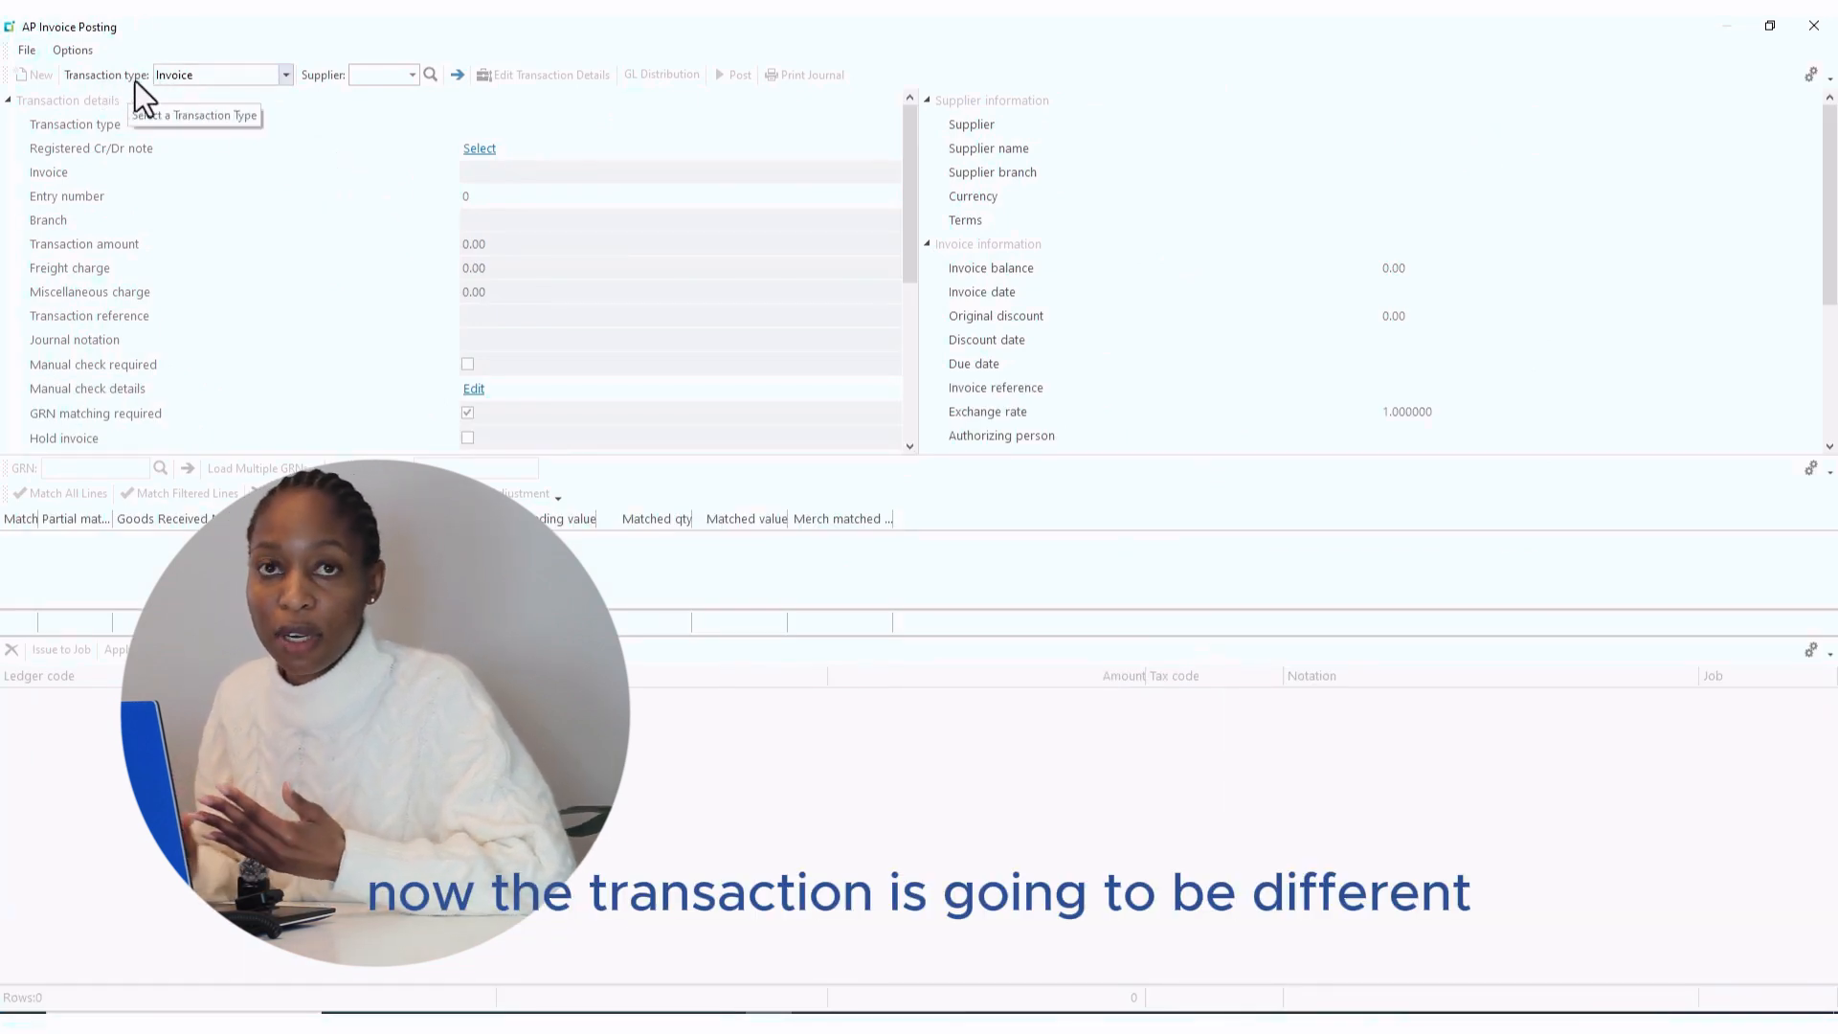
- Start a credit note for supplier 0000009, Door to Door Freight Services, and look up its invoices
left_click(287, 75)
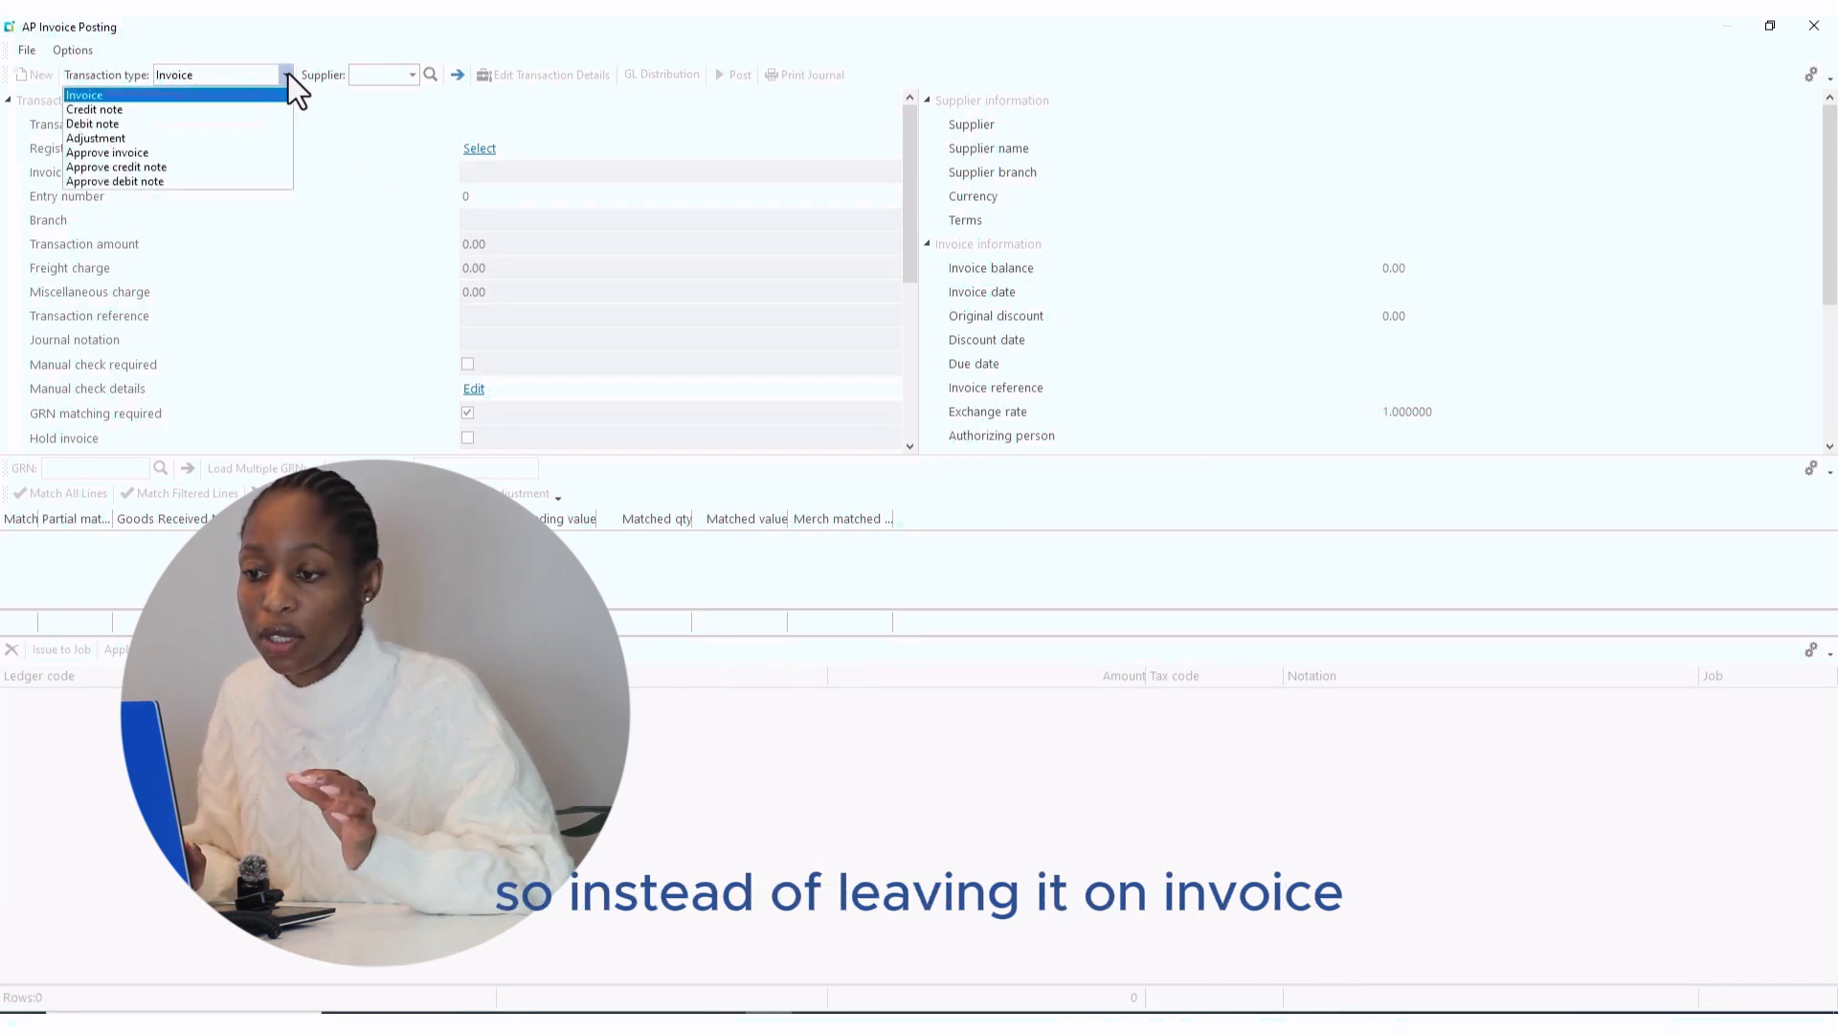
left_click(100, 113)
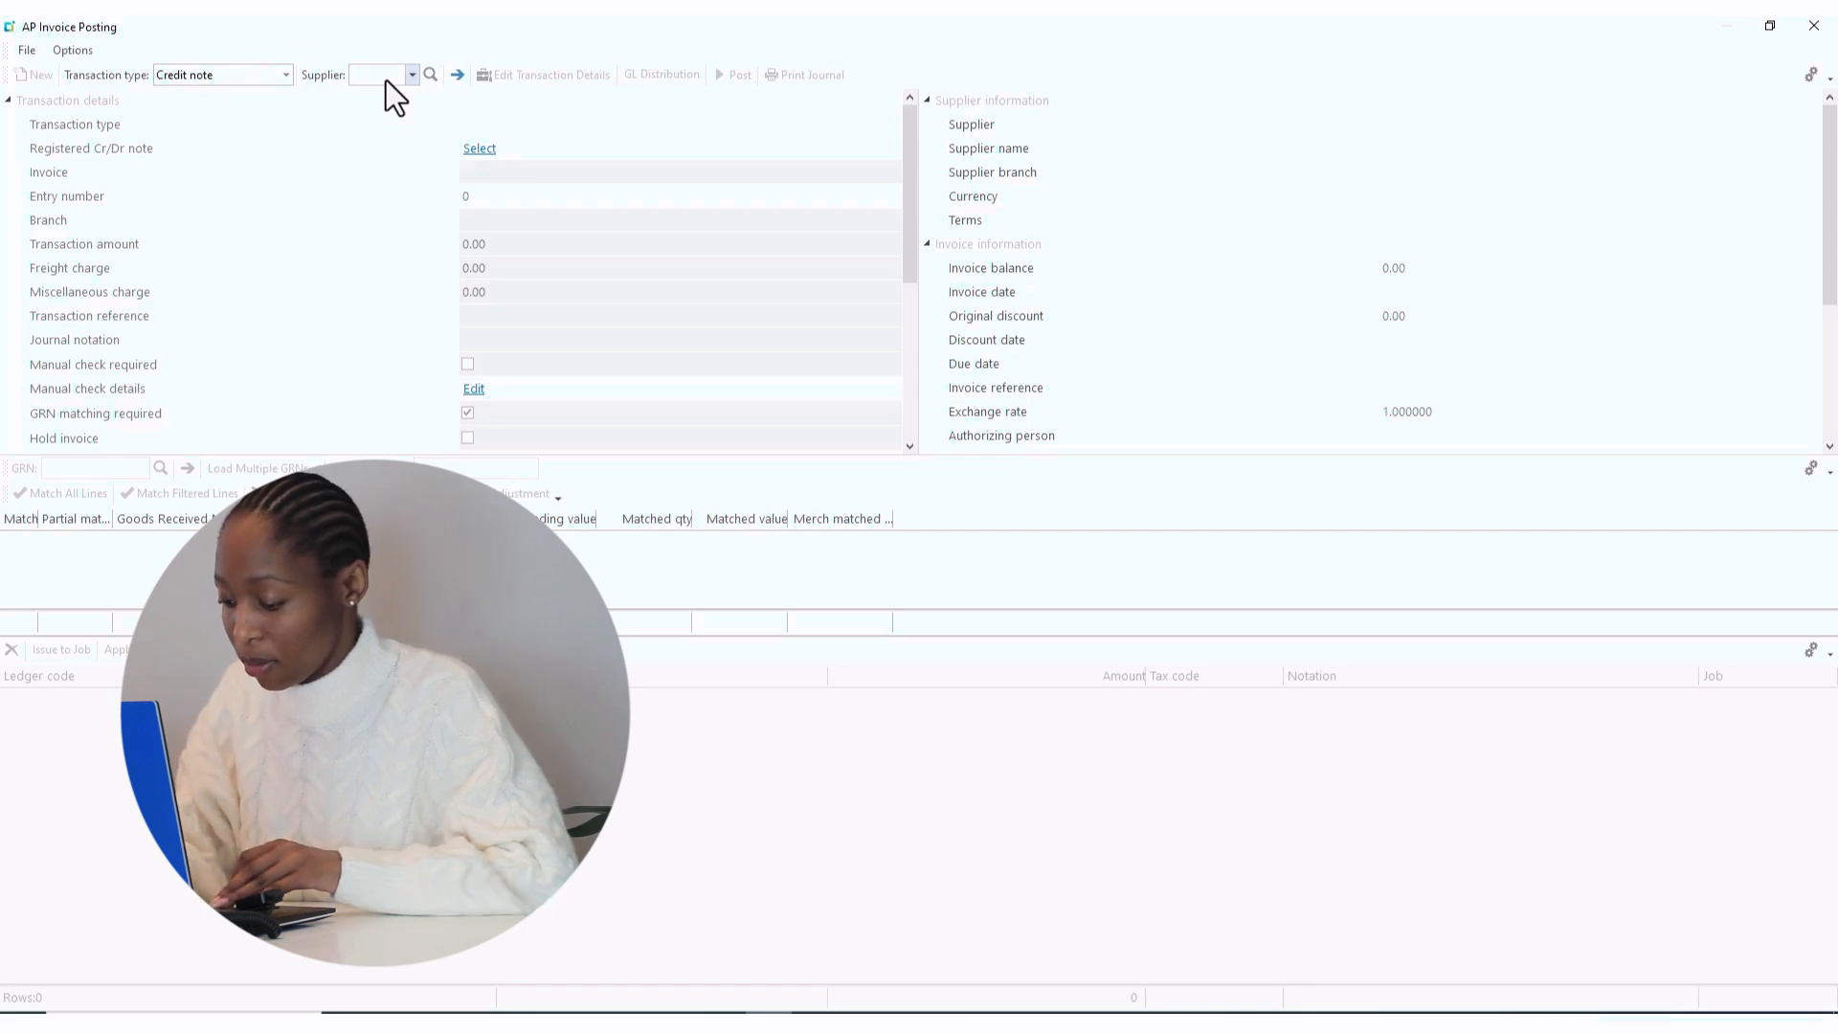
key("Tab")
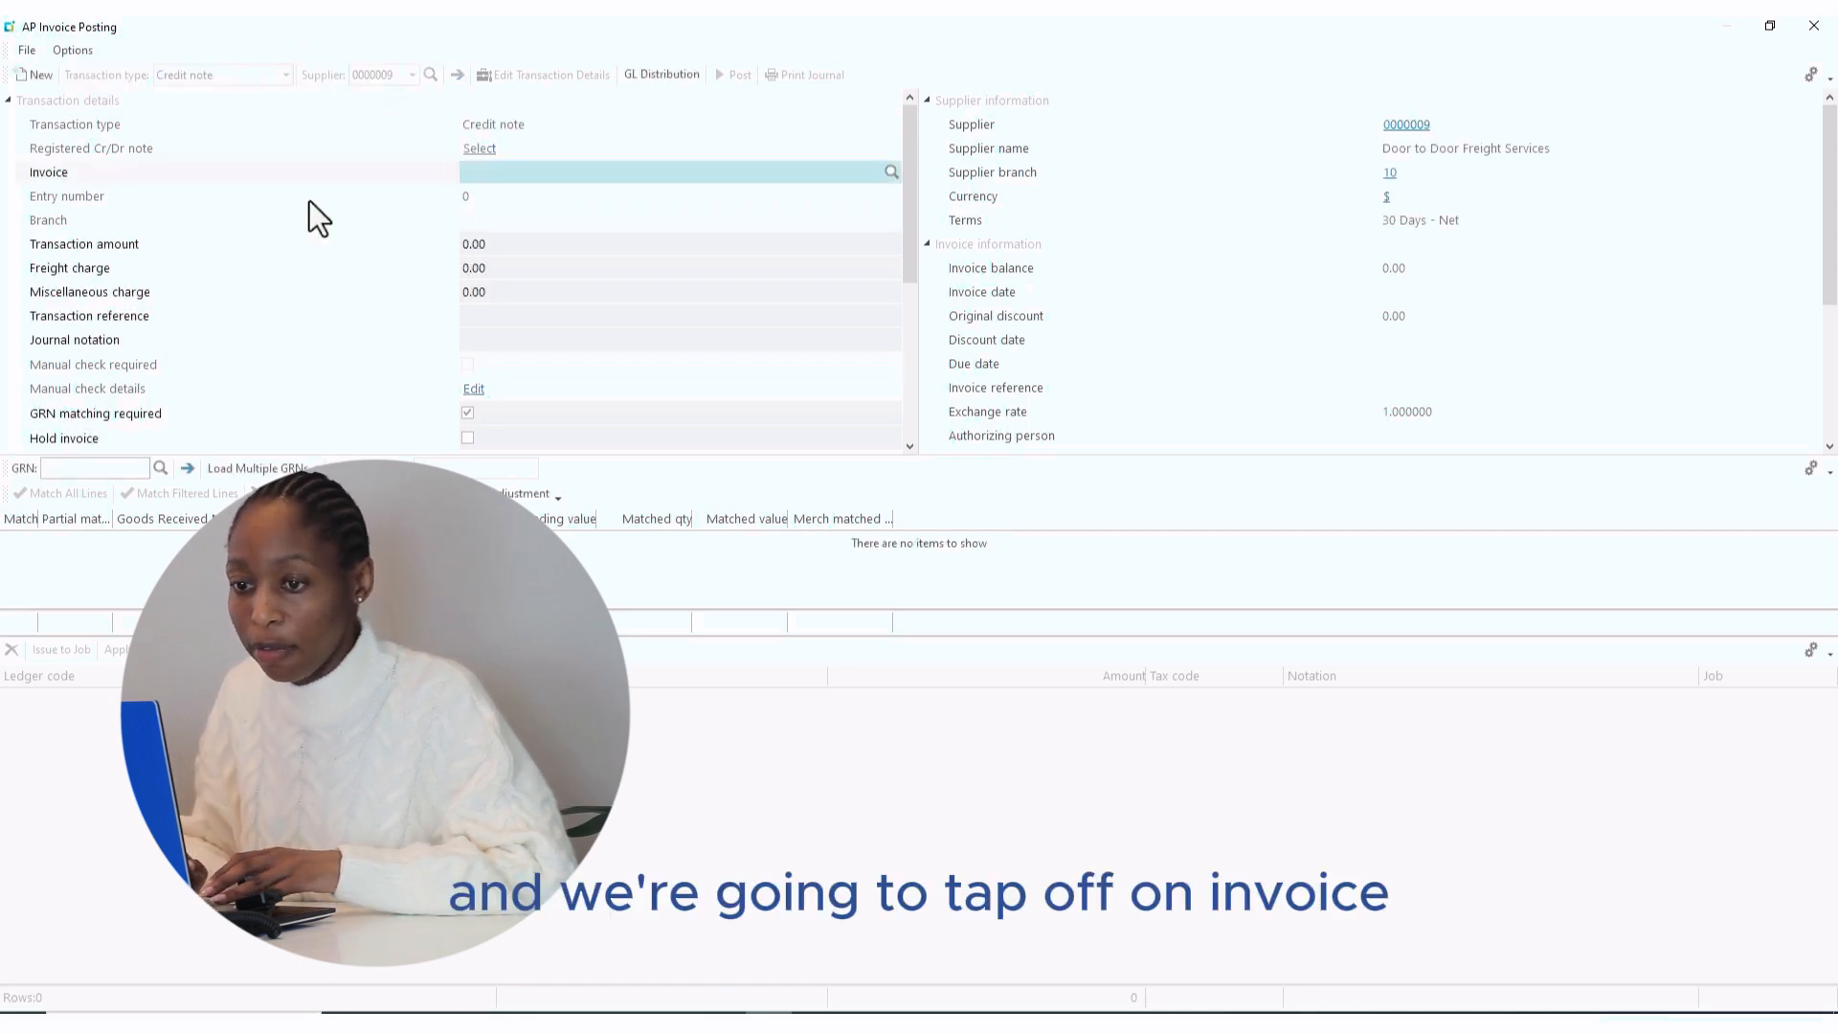
left_click(890, 175)
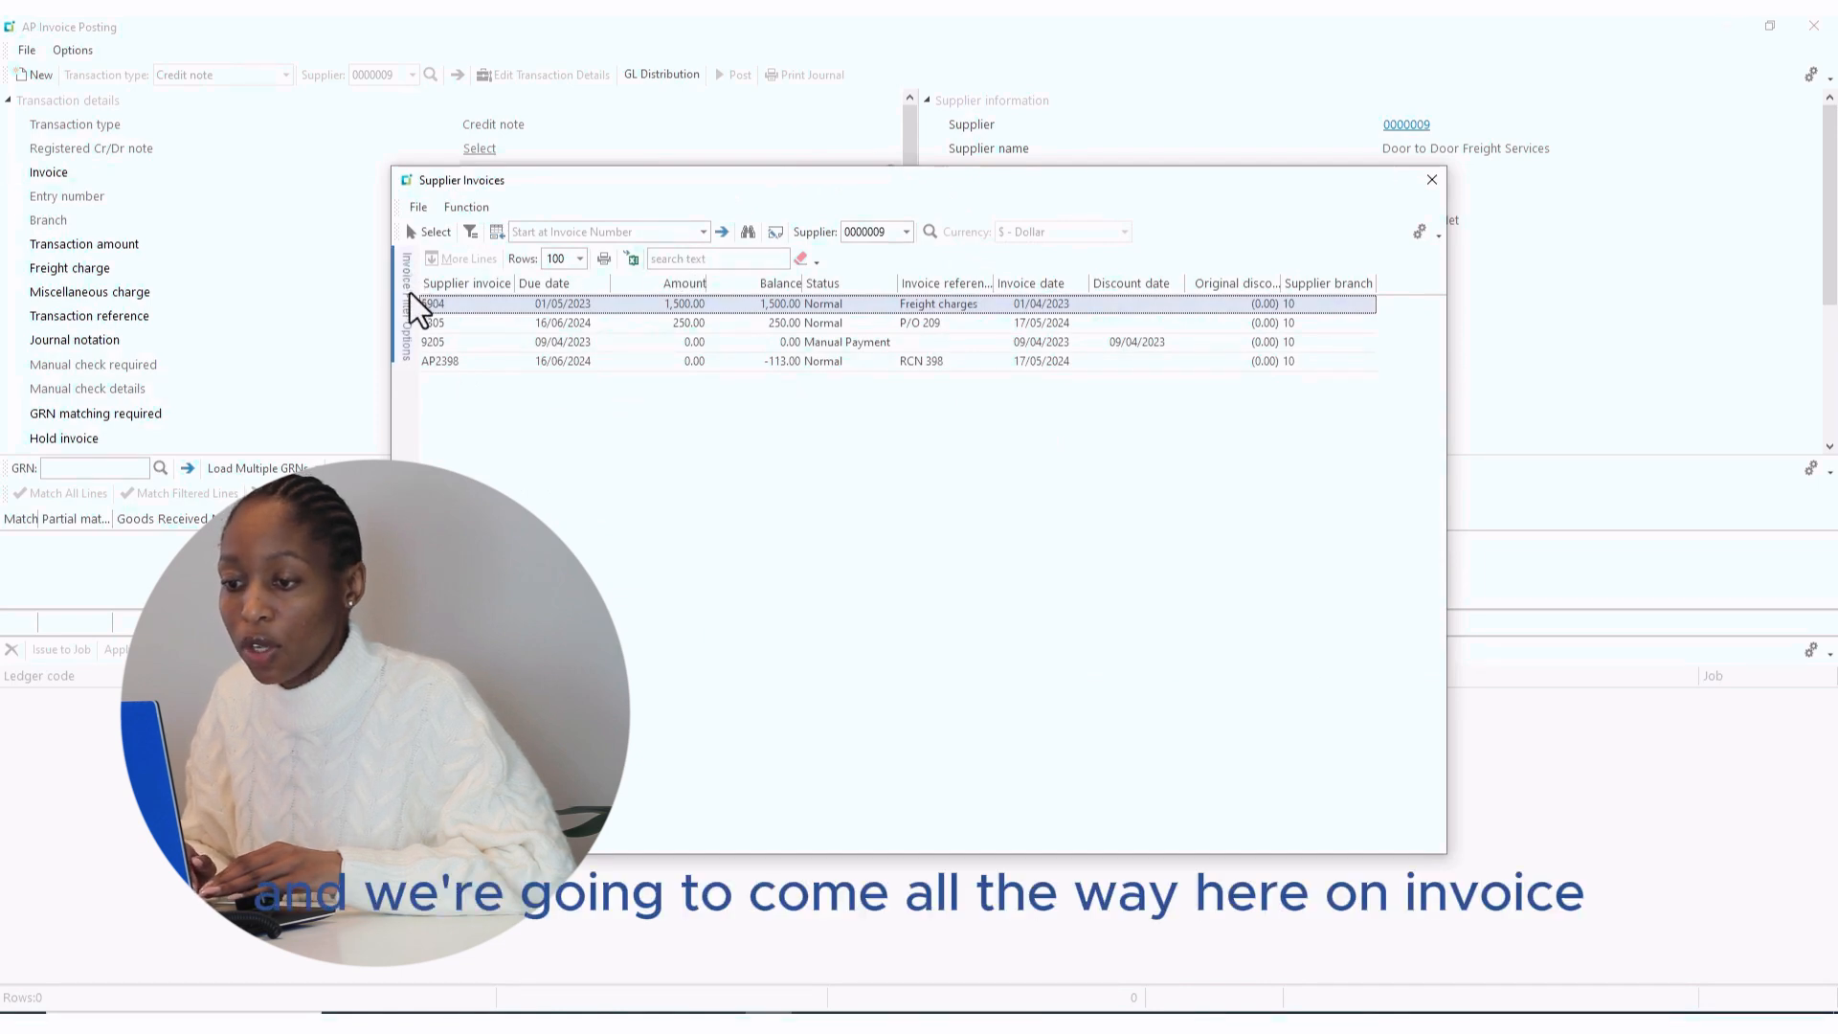
- Show all invoices including retained ones and select invoice 1057 for the credit note
mouse_move(410, 303)
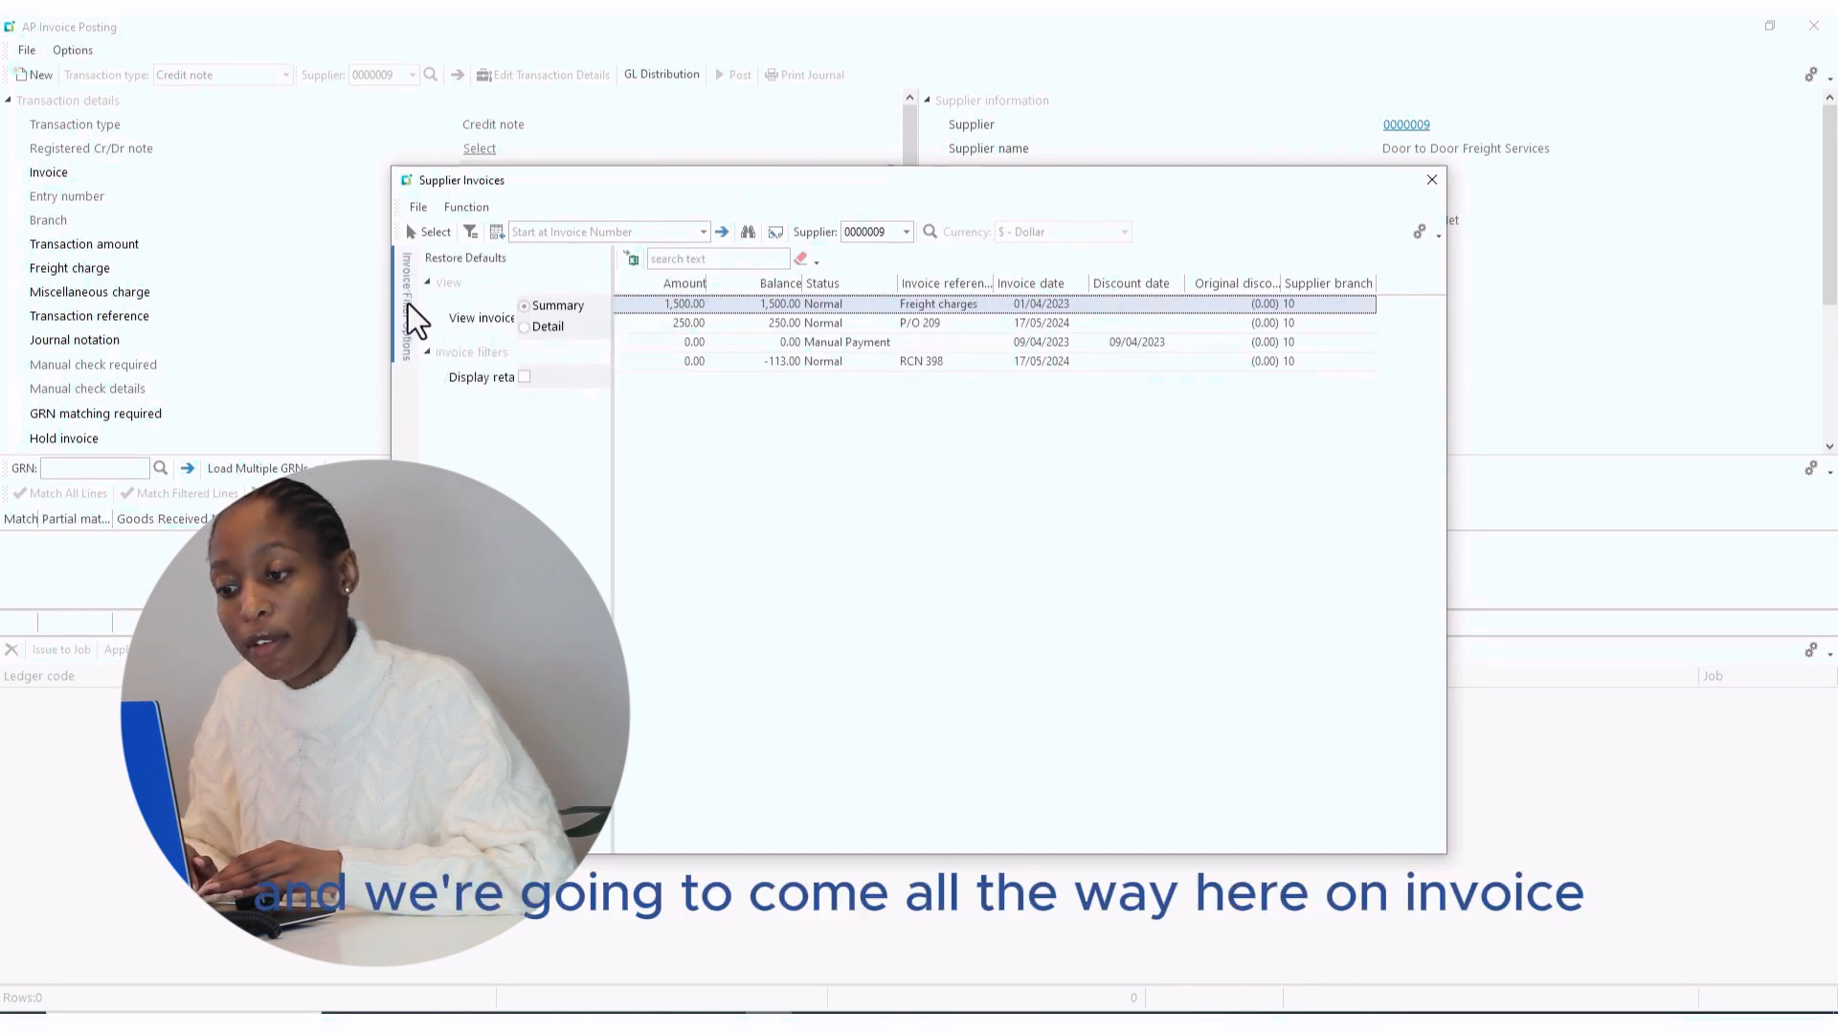
left_click(523, 378)
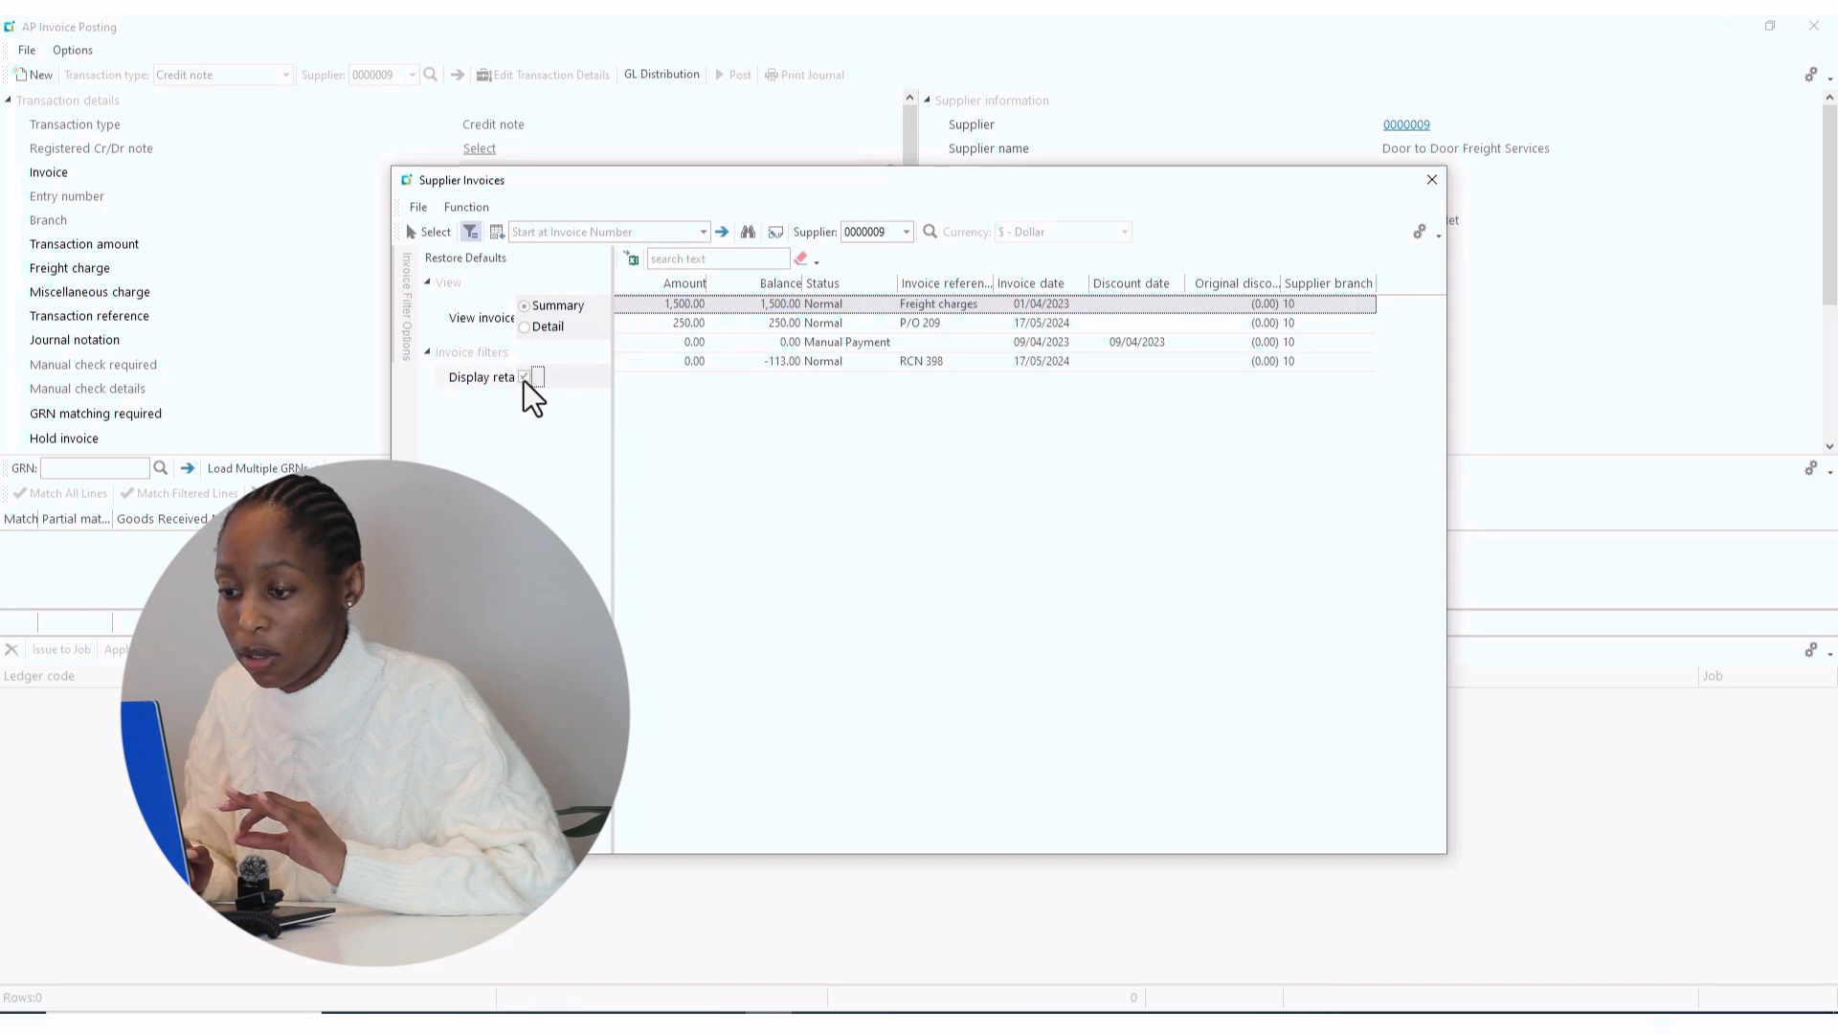
left_click(443, 261)
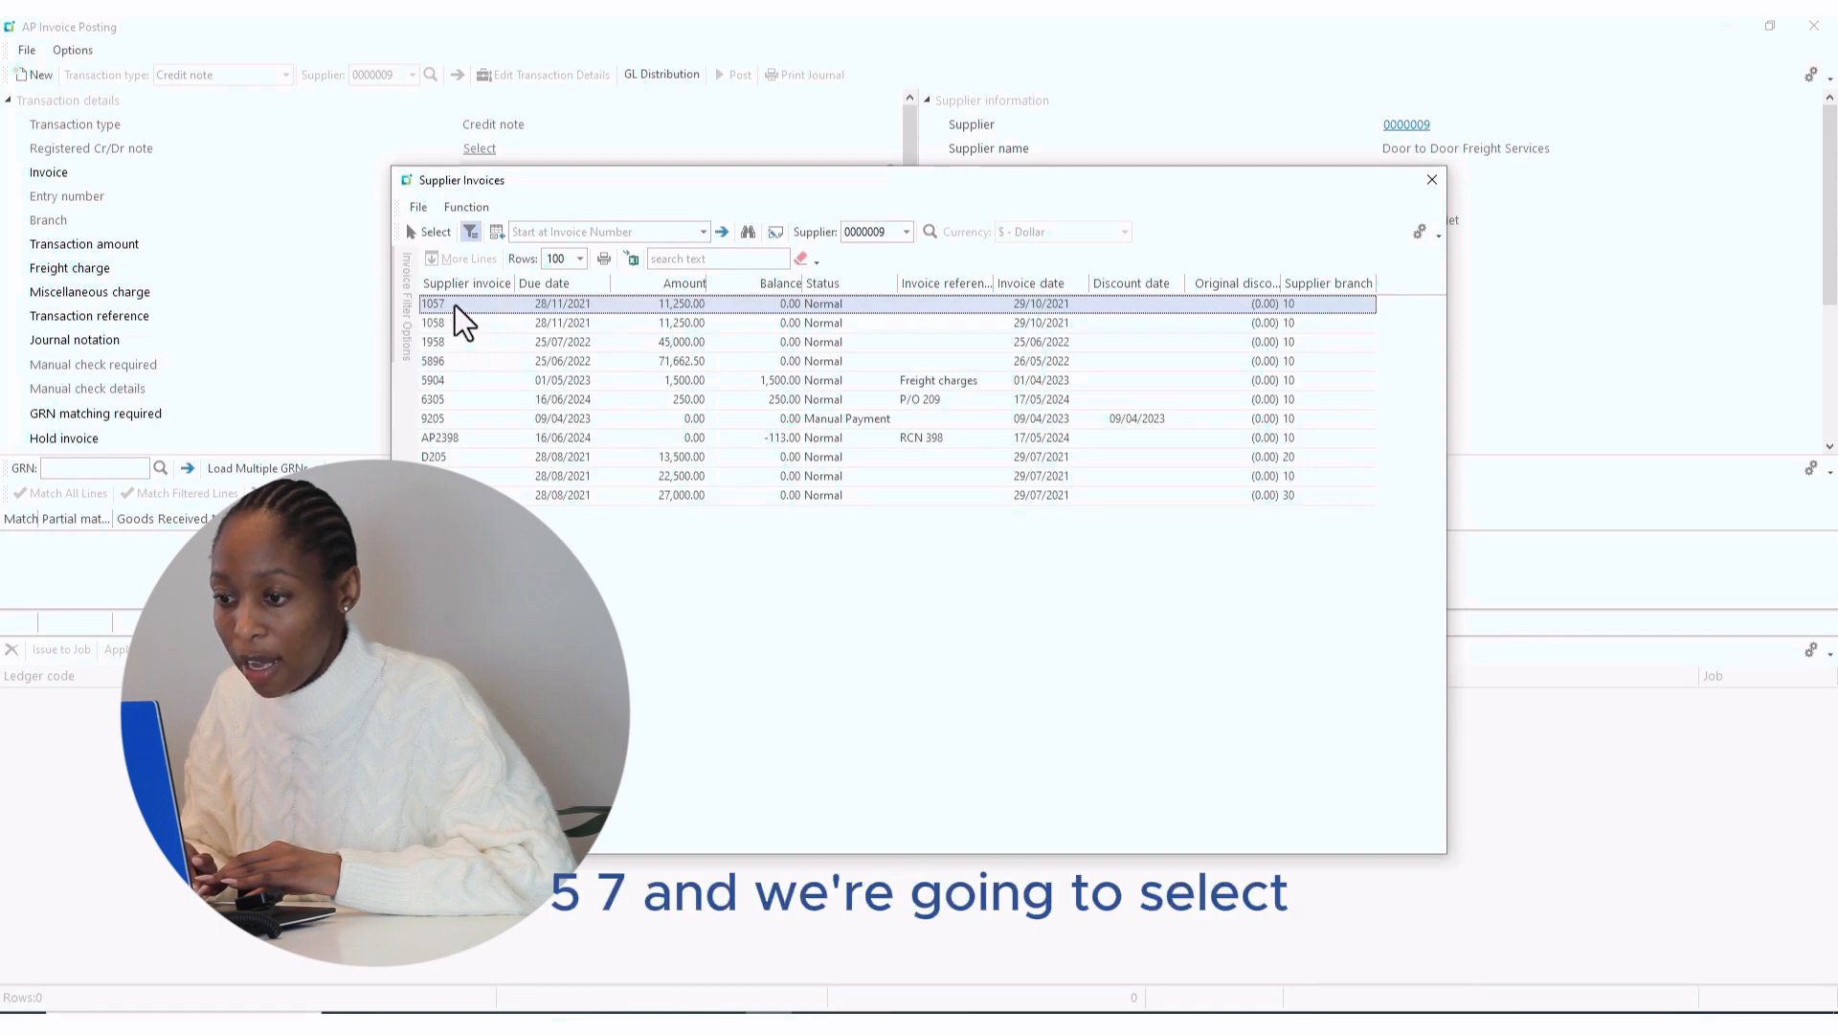
left_click(436, 232)
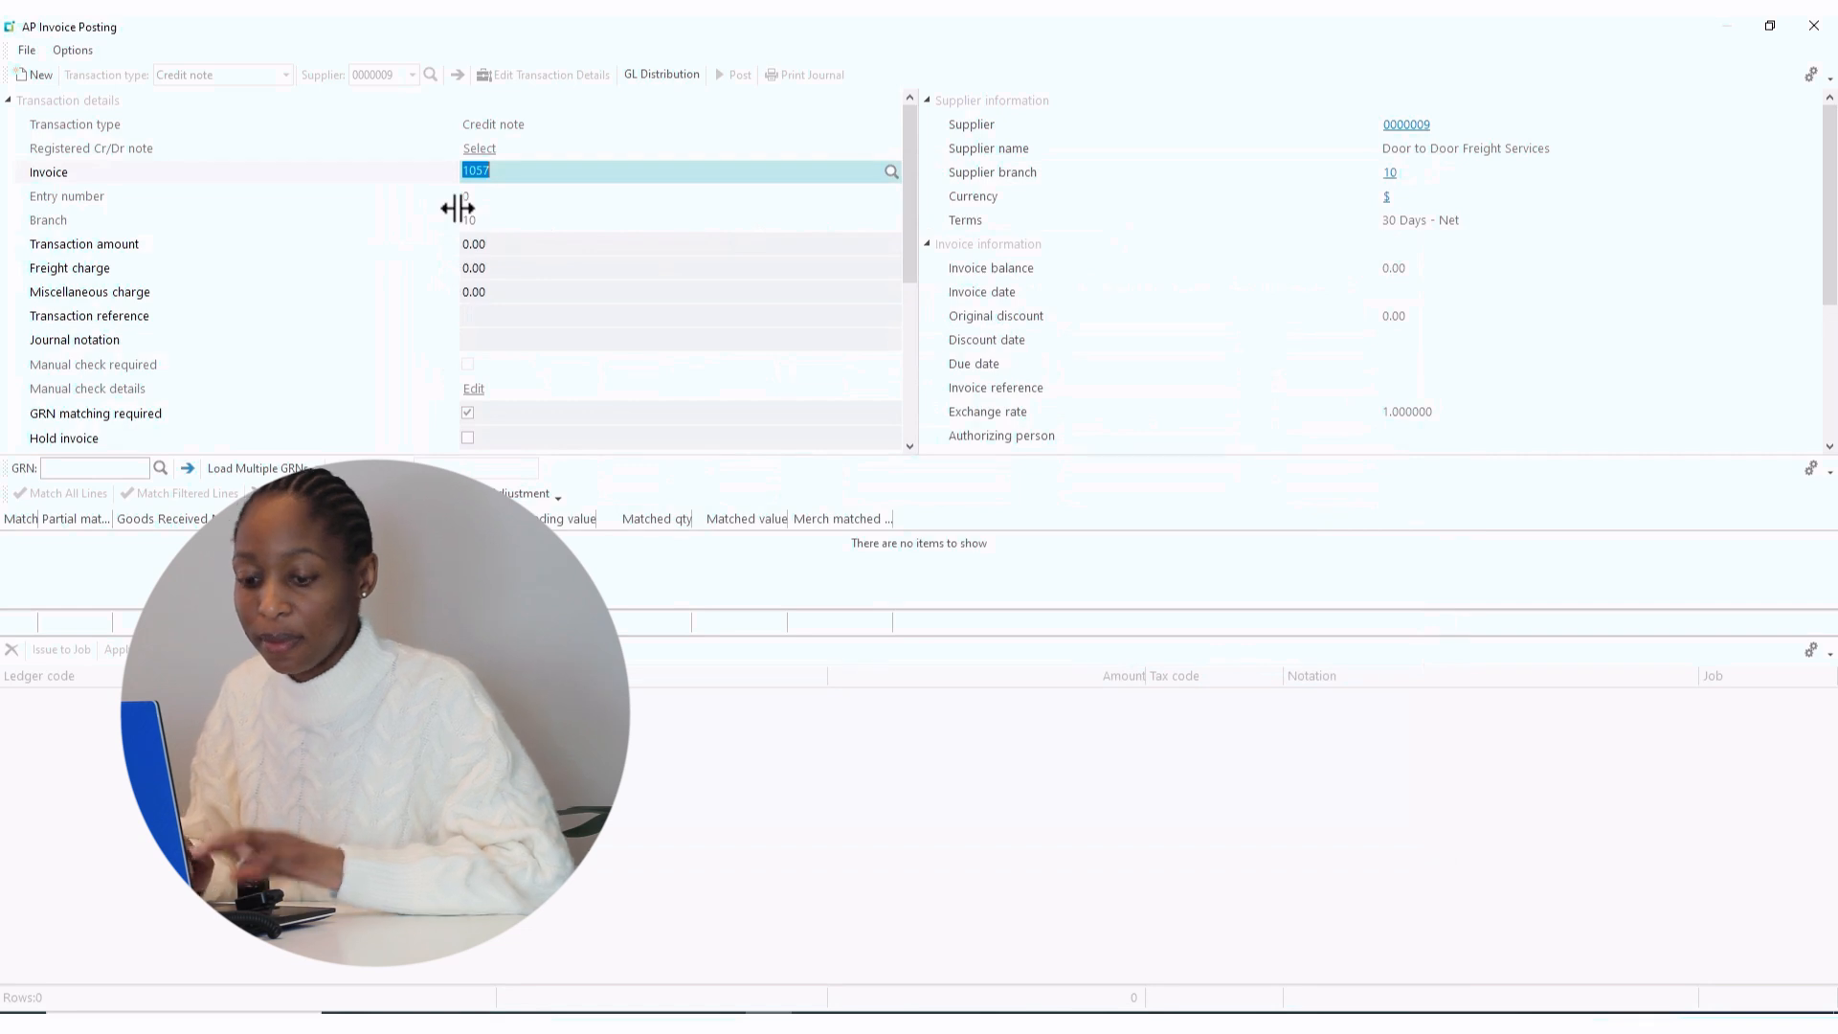
- Enter amount 90.00, reference P/O 187 and notation 'Overcharge for freight inv 1057'
key("Tab")
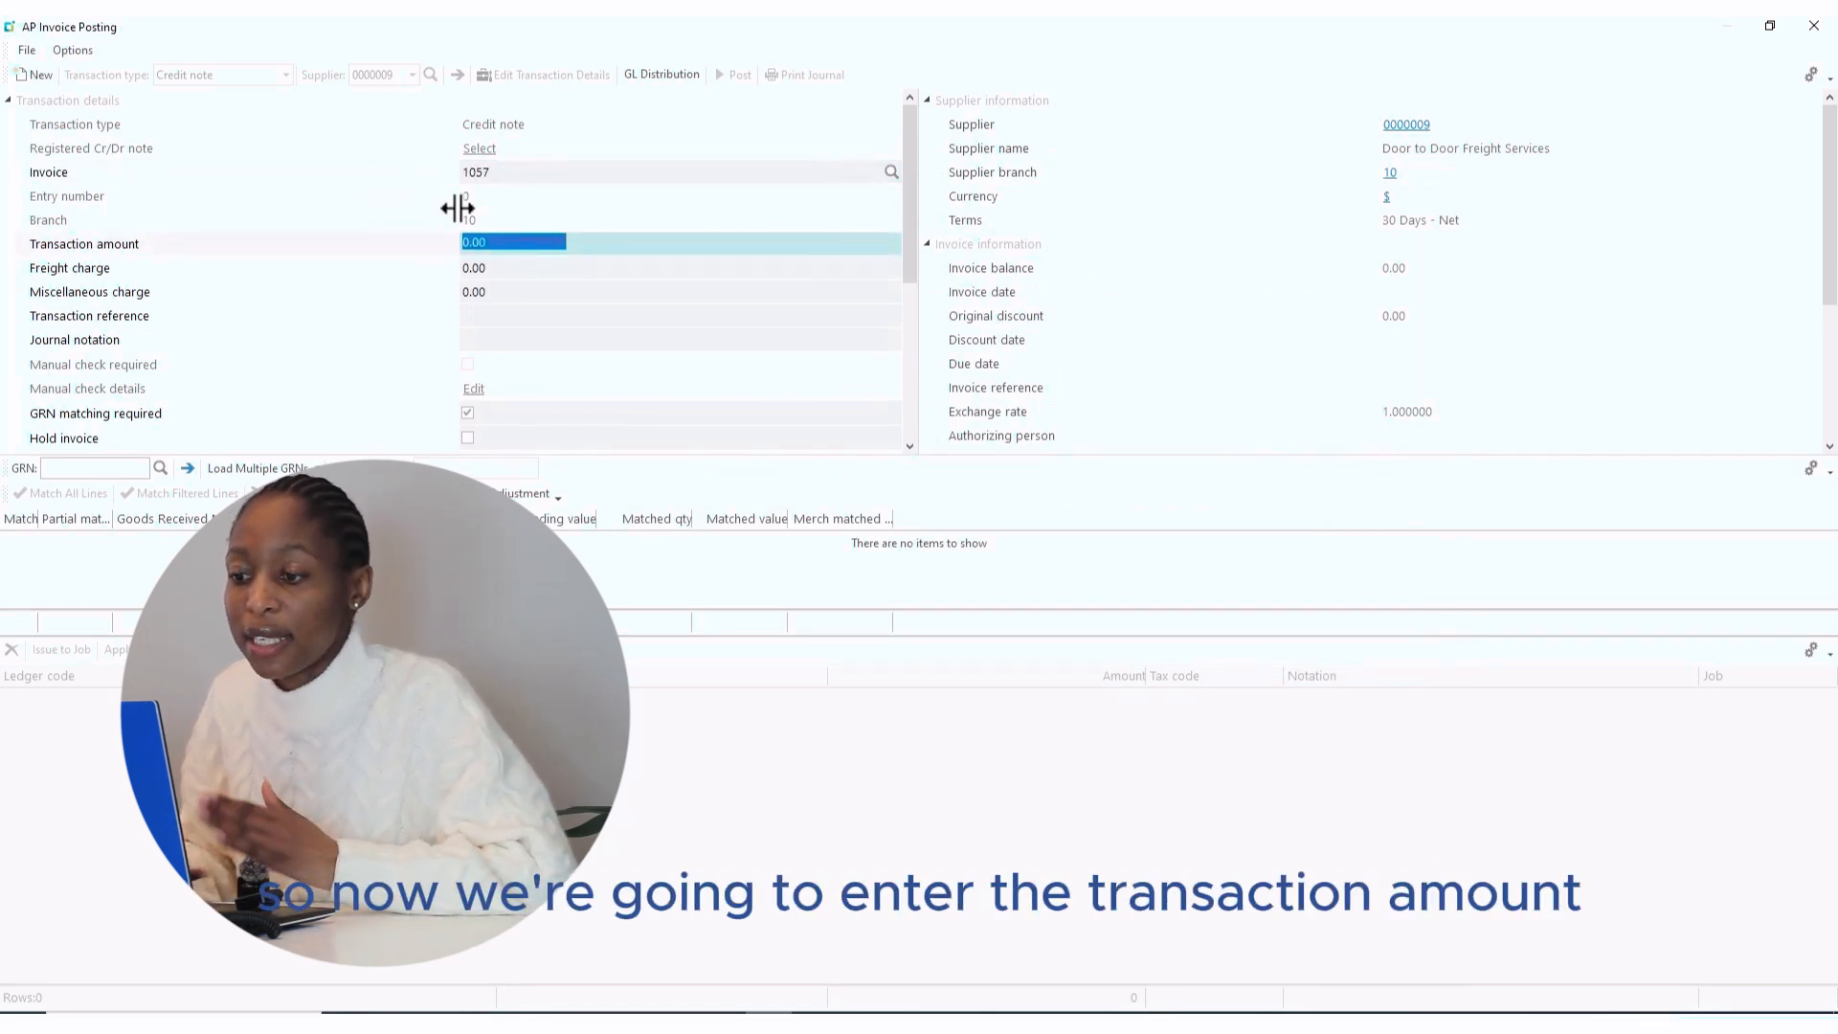
type("9")
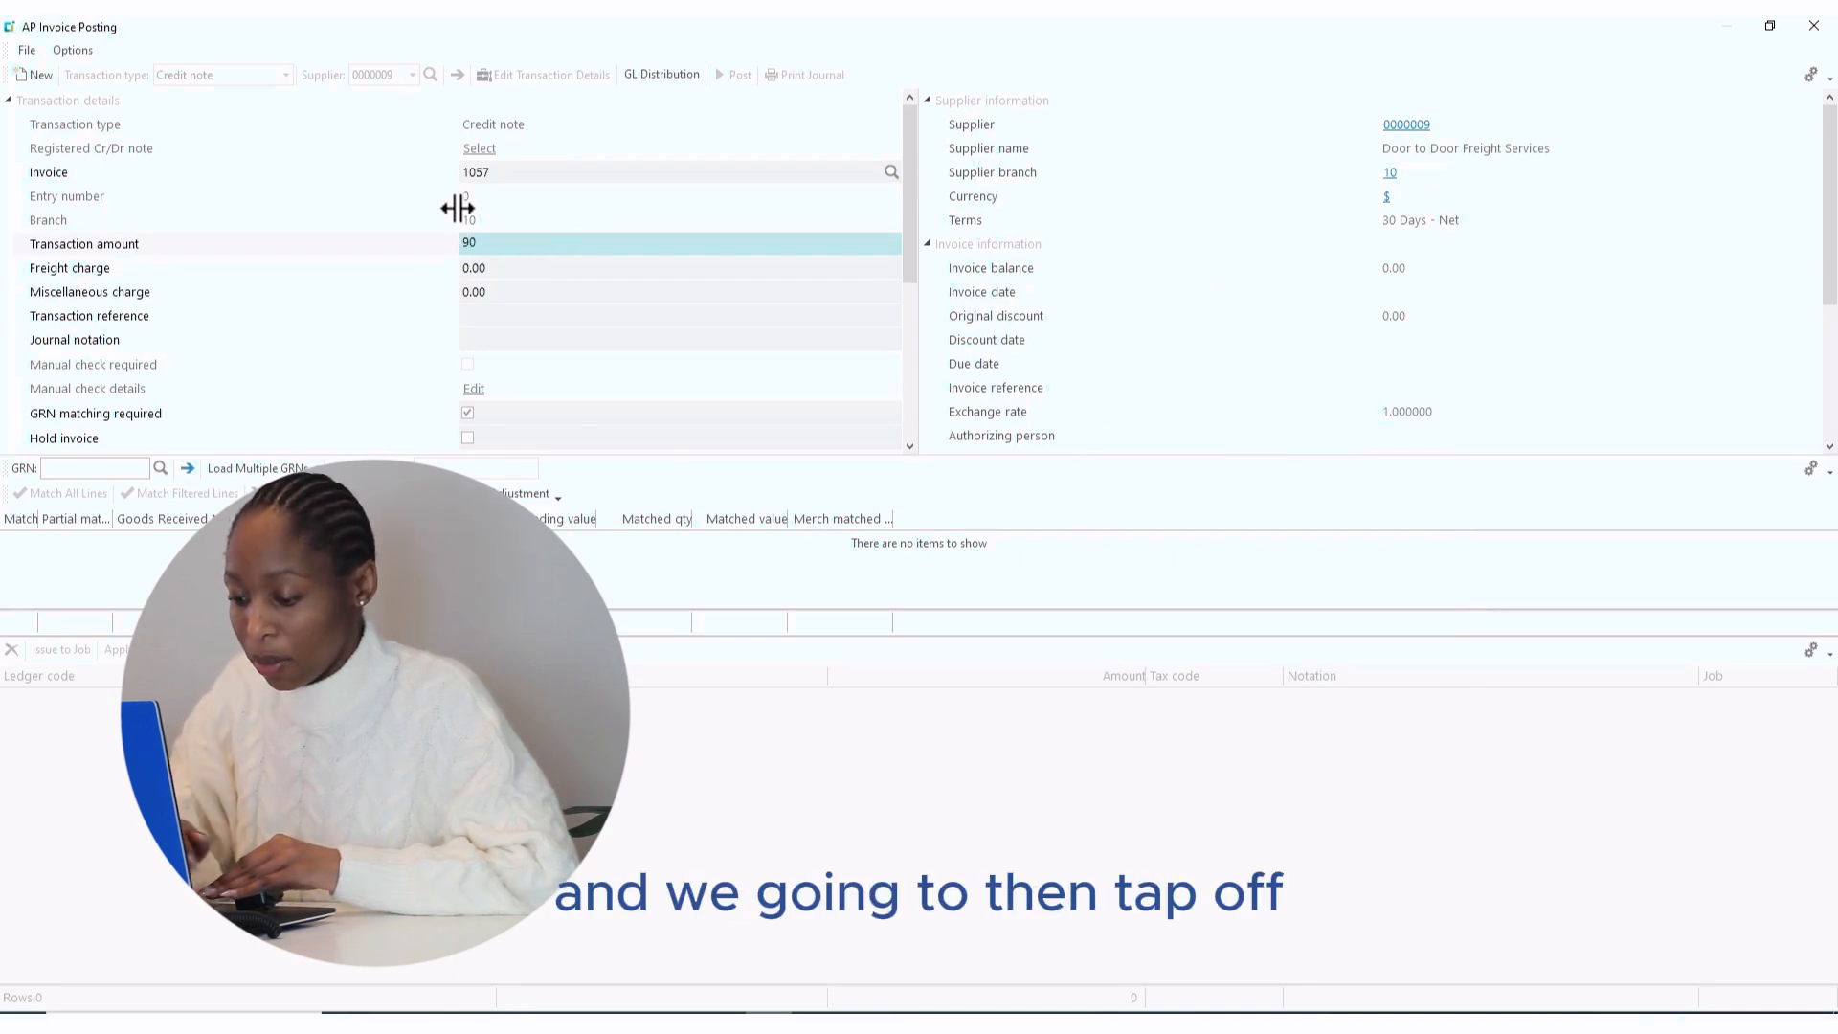
type("00")
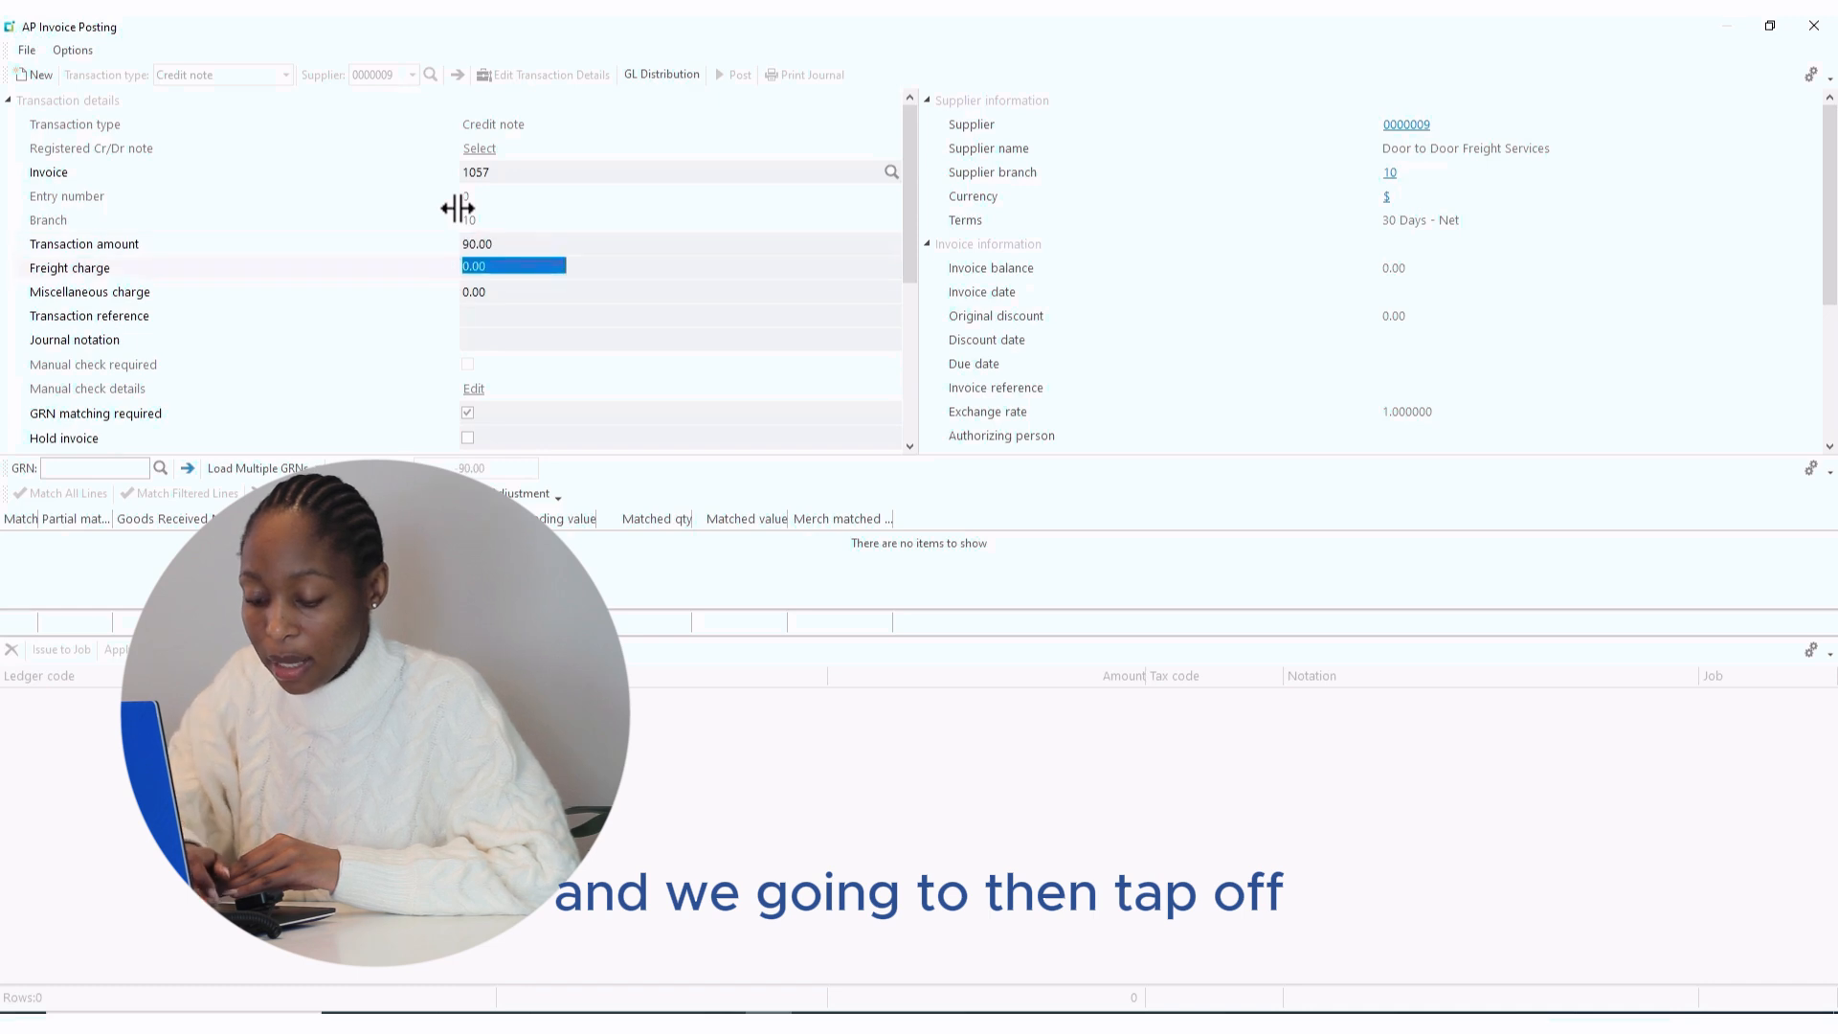
key("Tab")
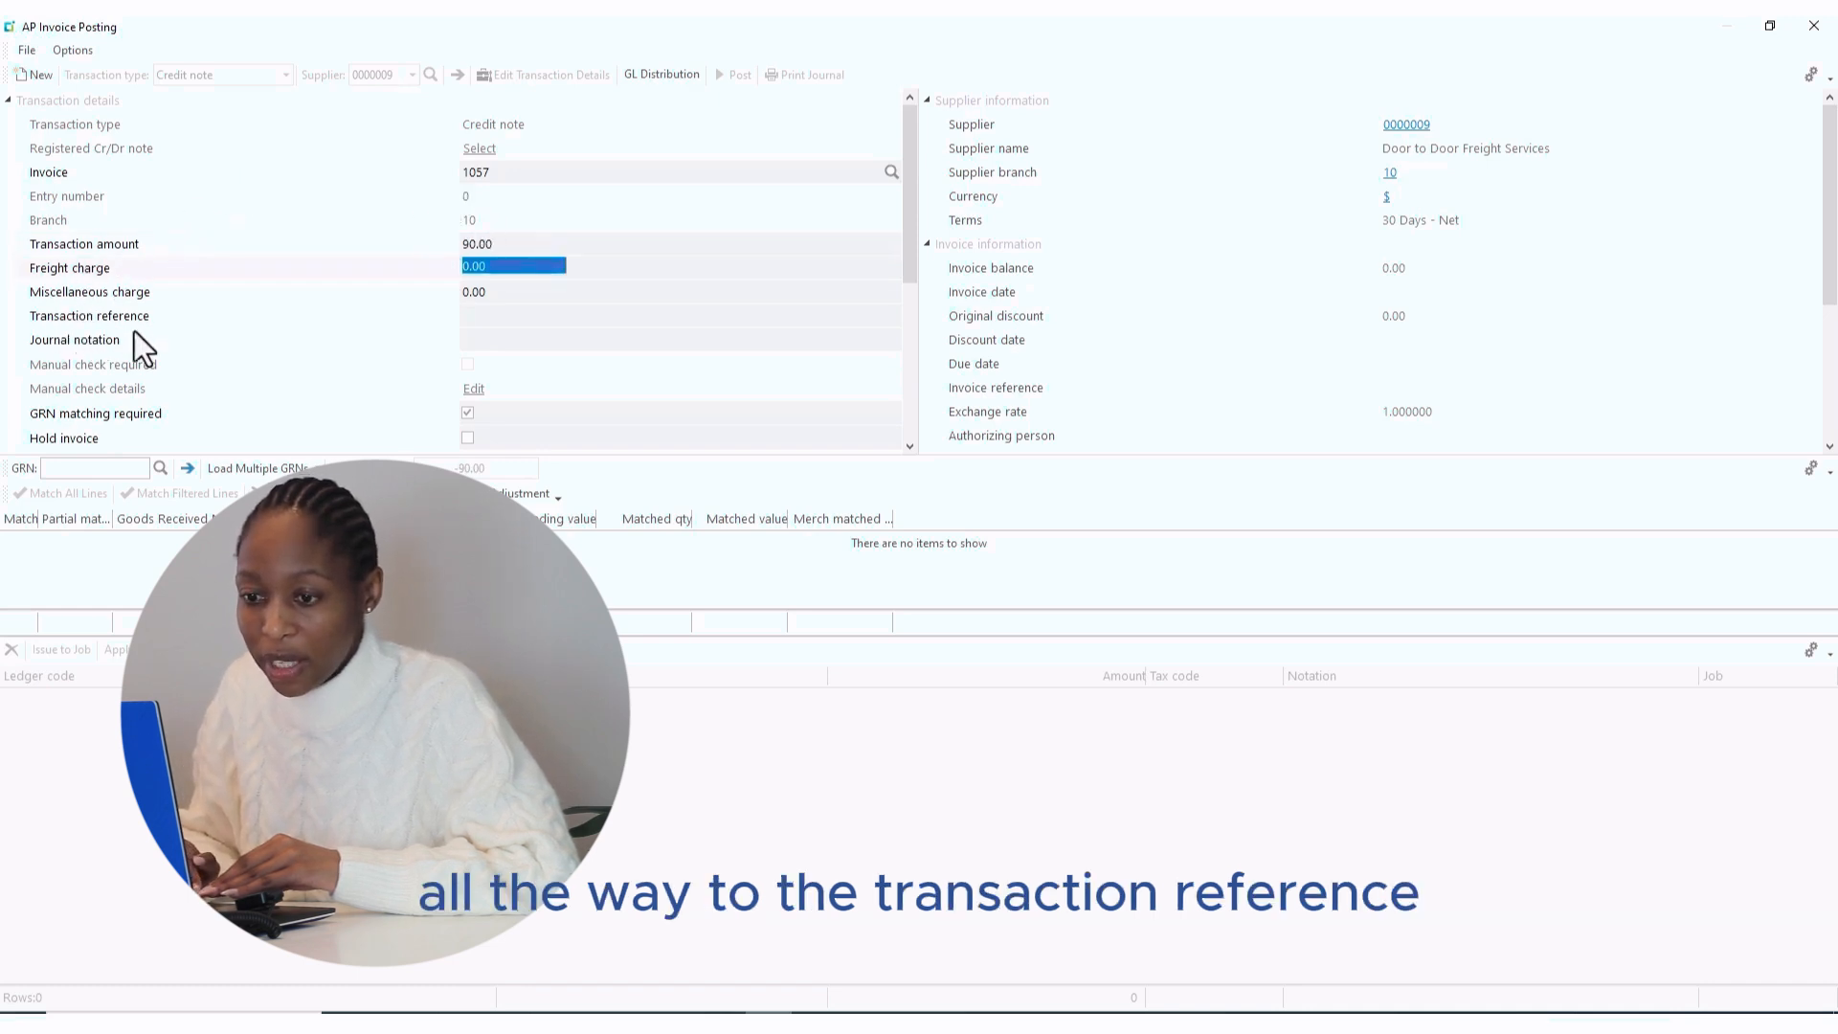
left_click(482, 316)
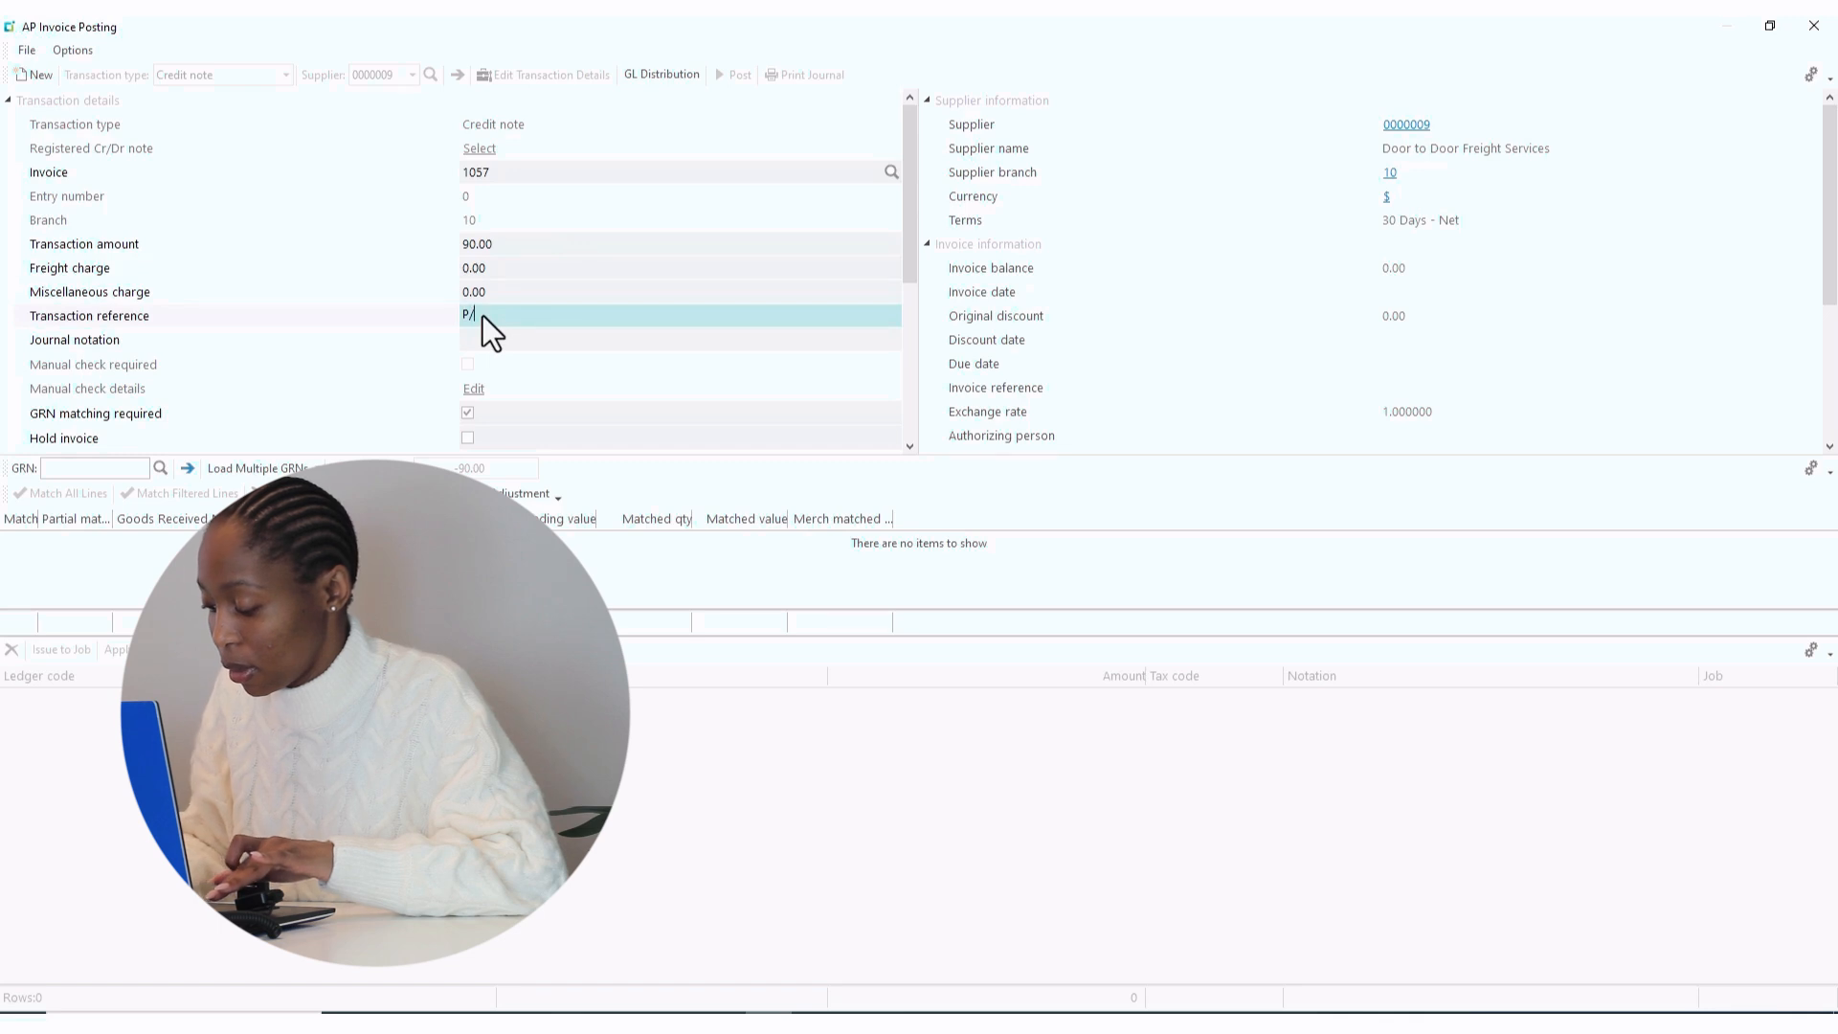
type("O")
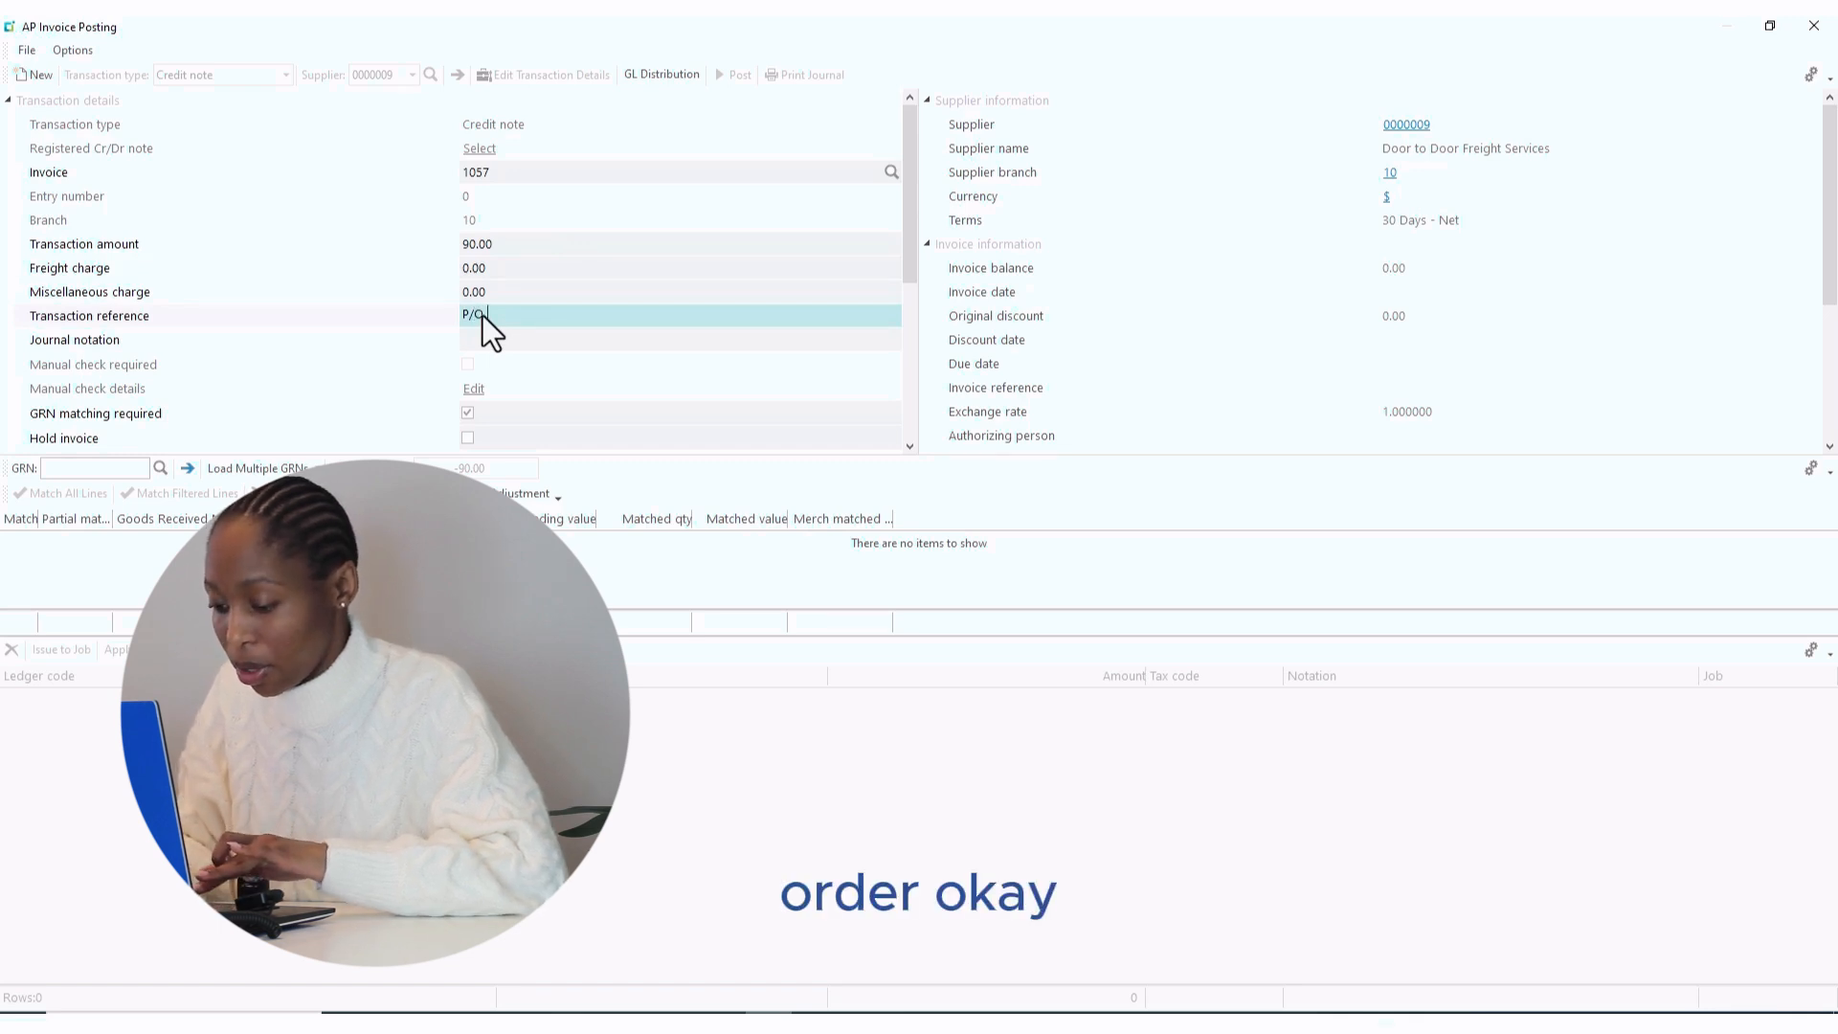
type(" 187")
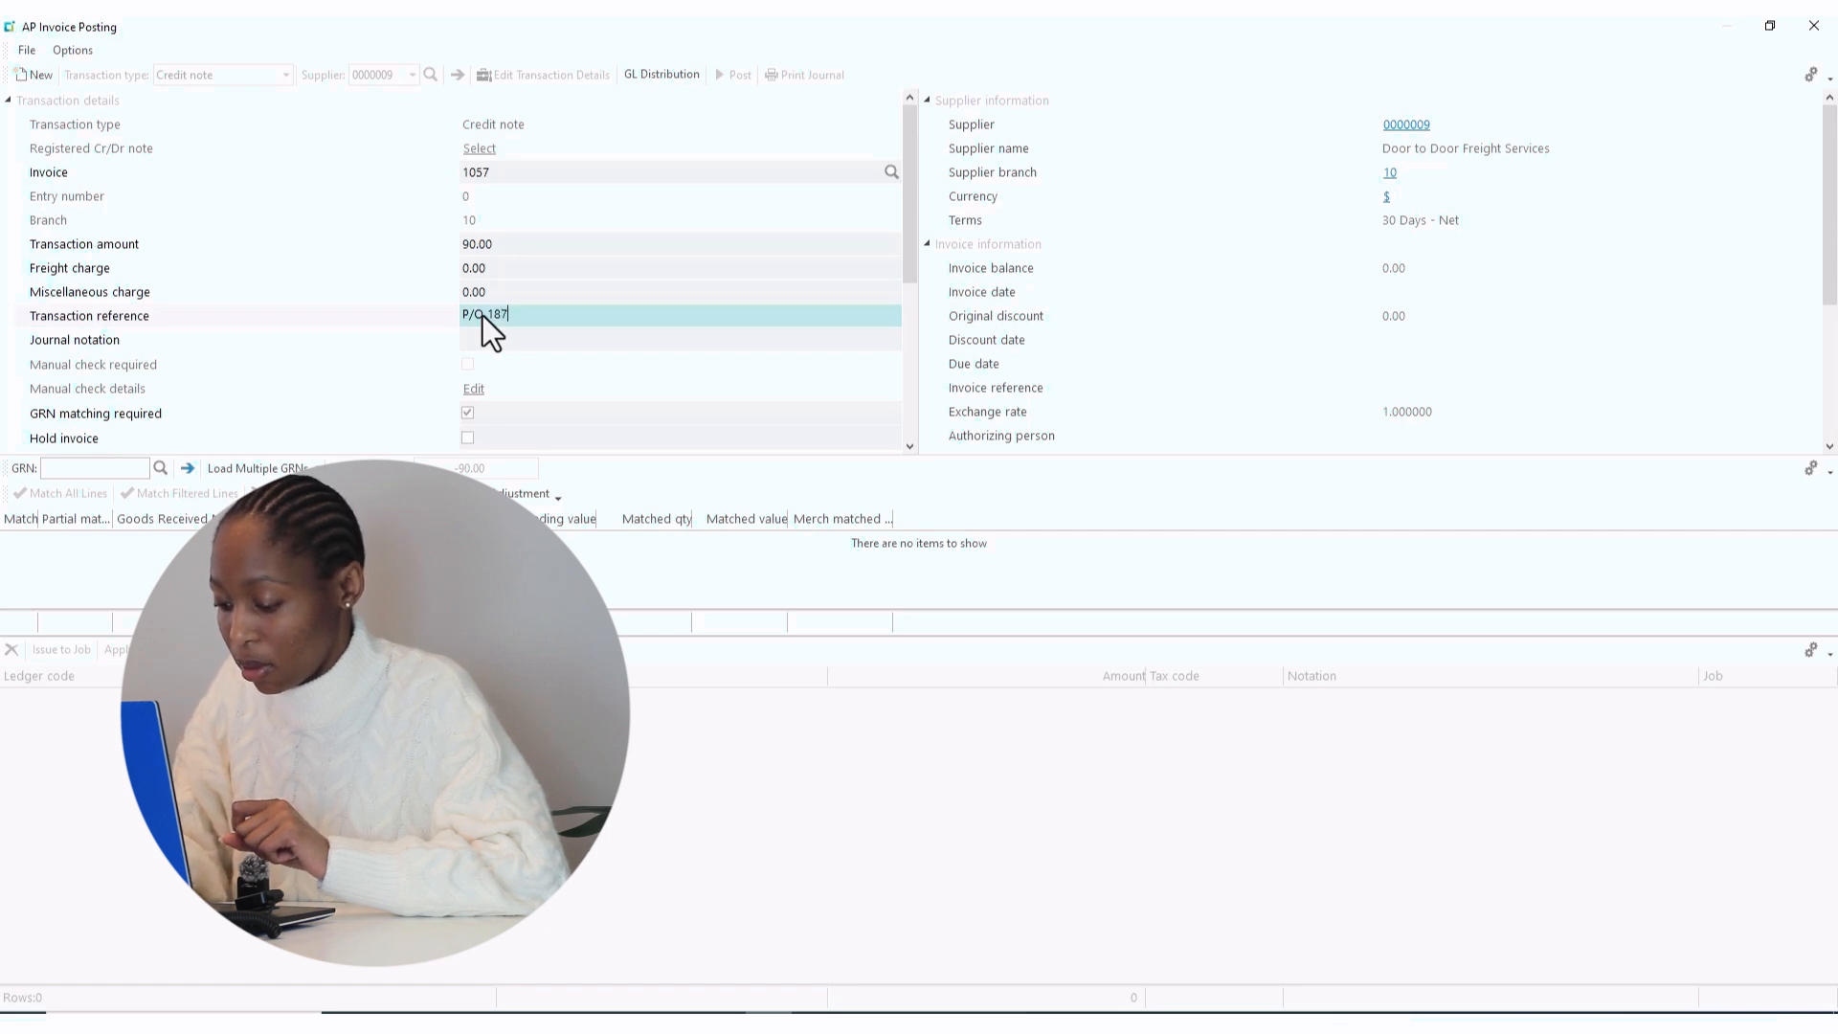
key("Tab")
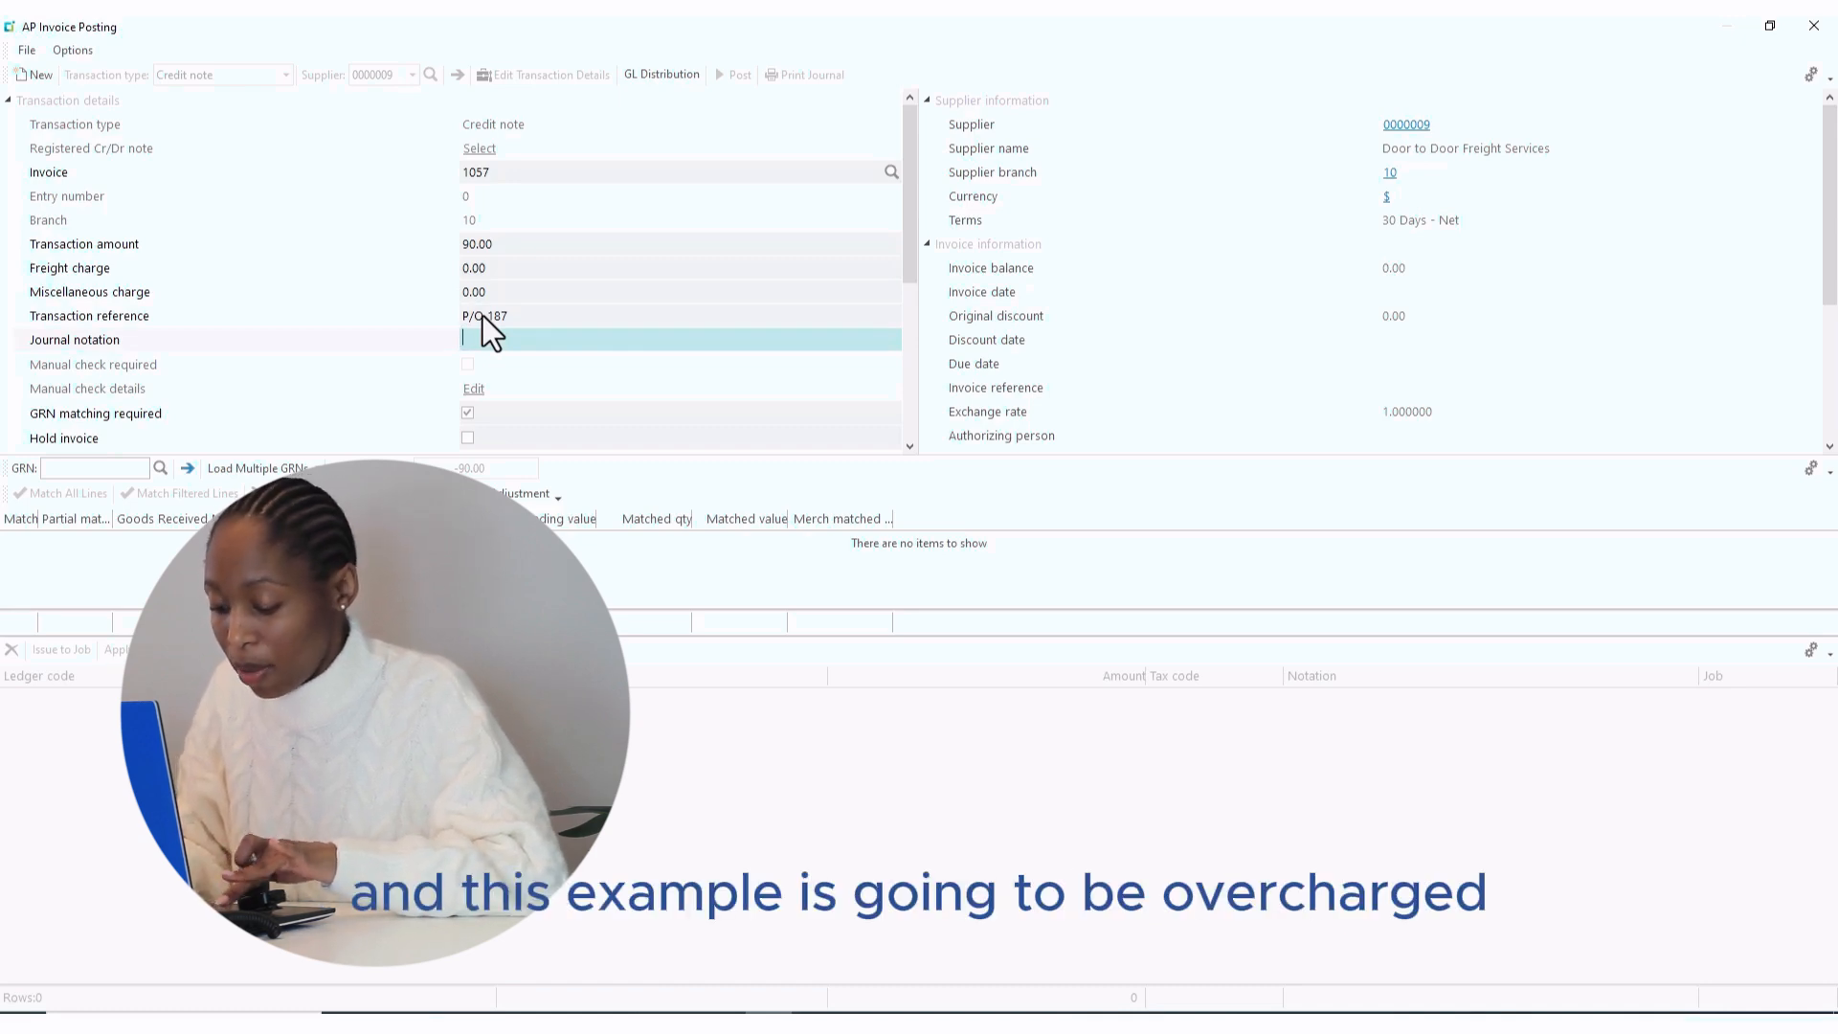
type("Ove")
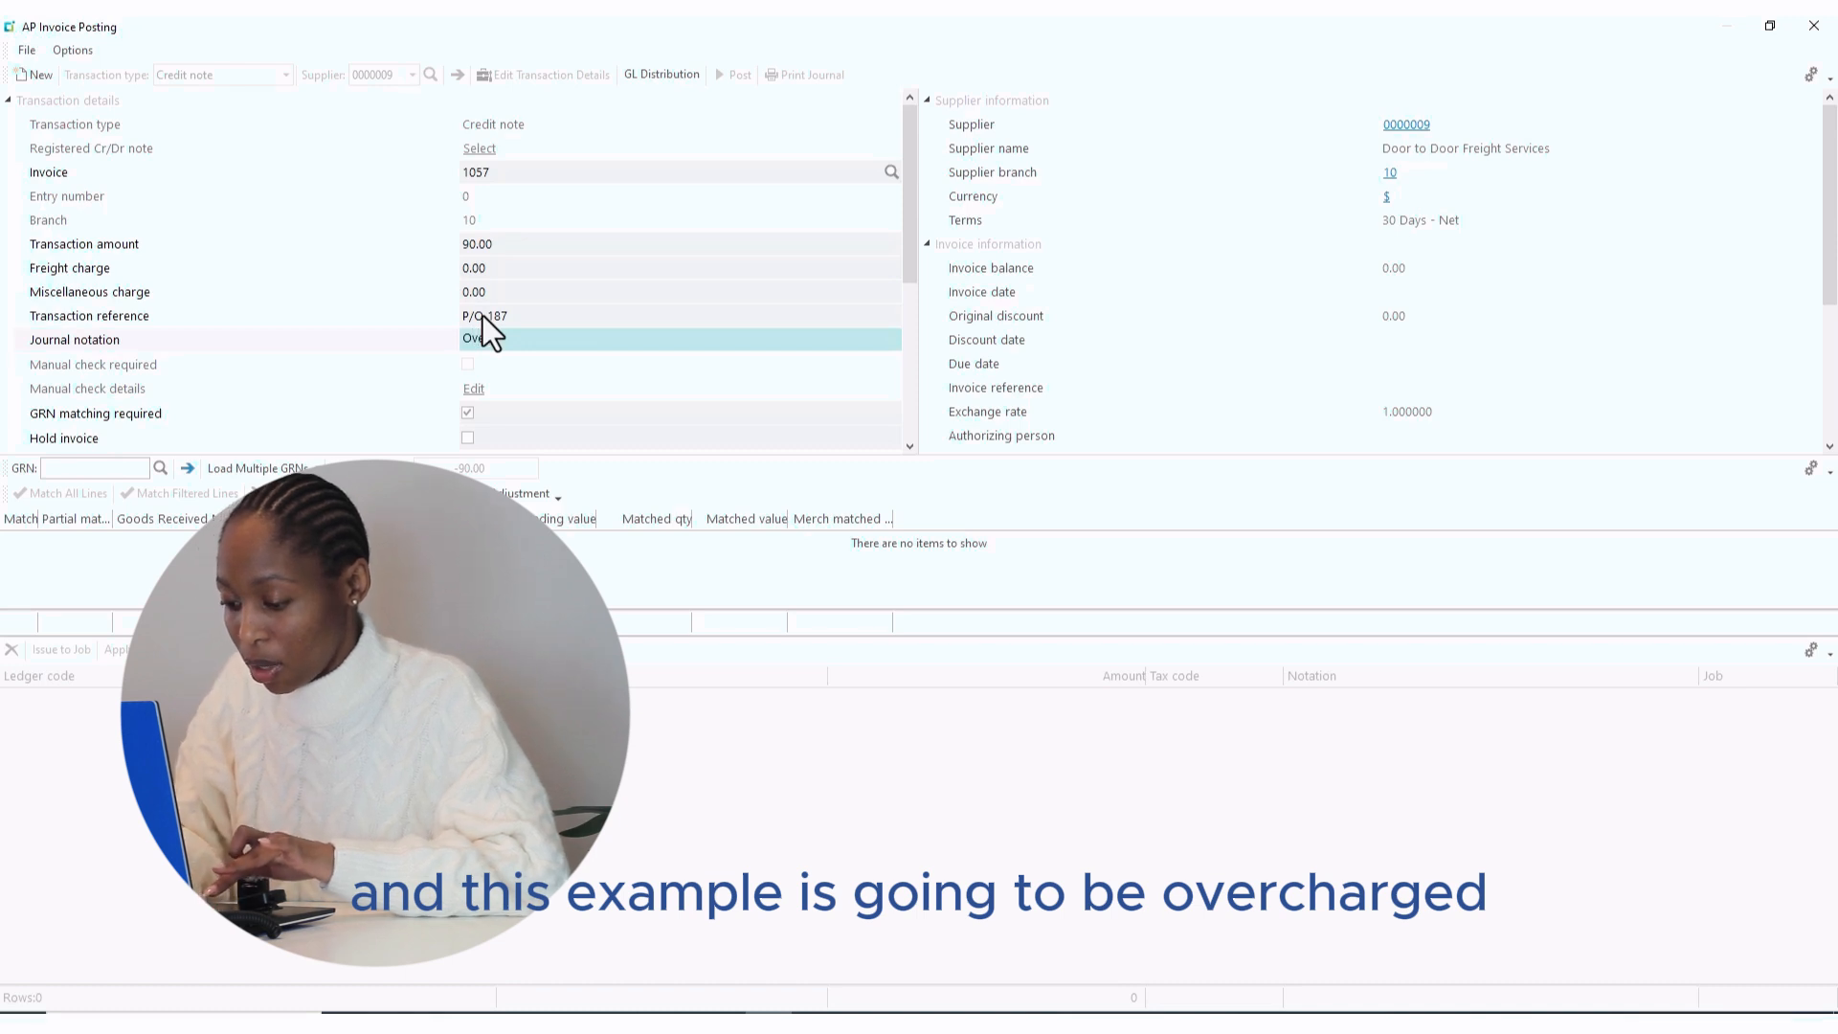
type("rcha")
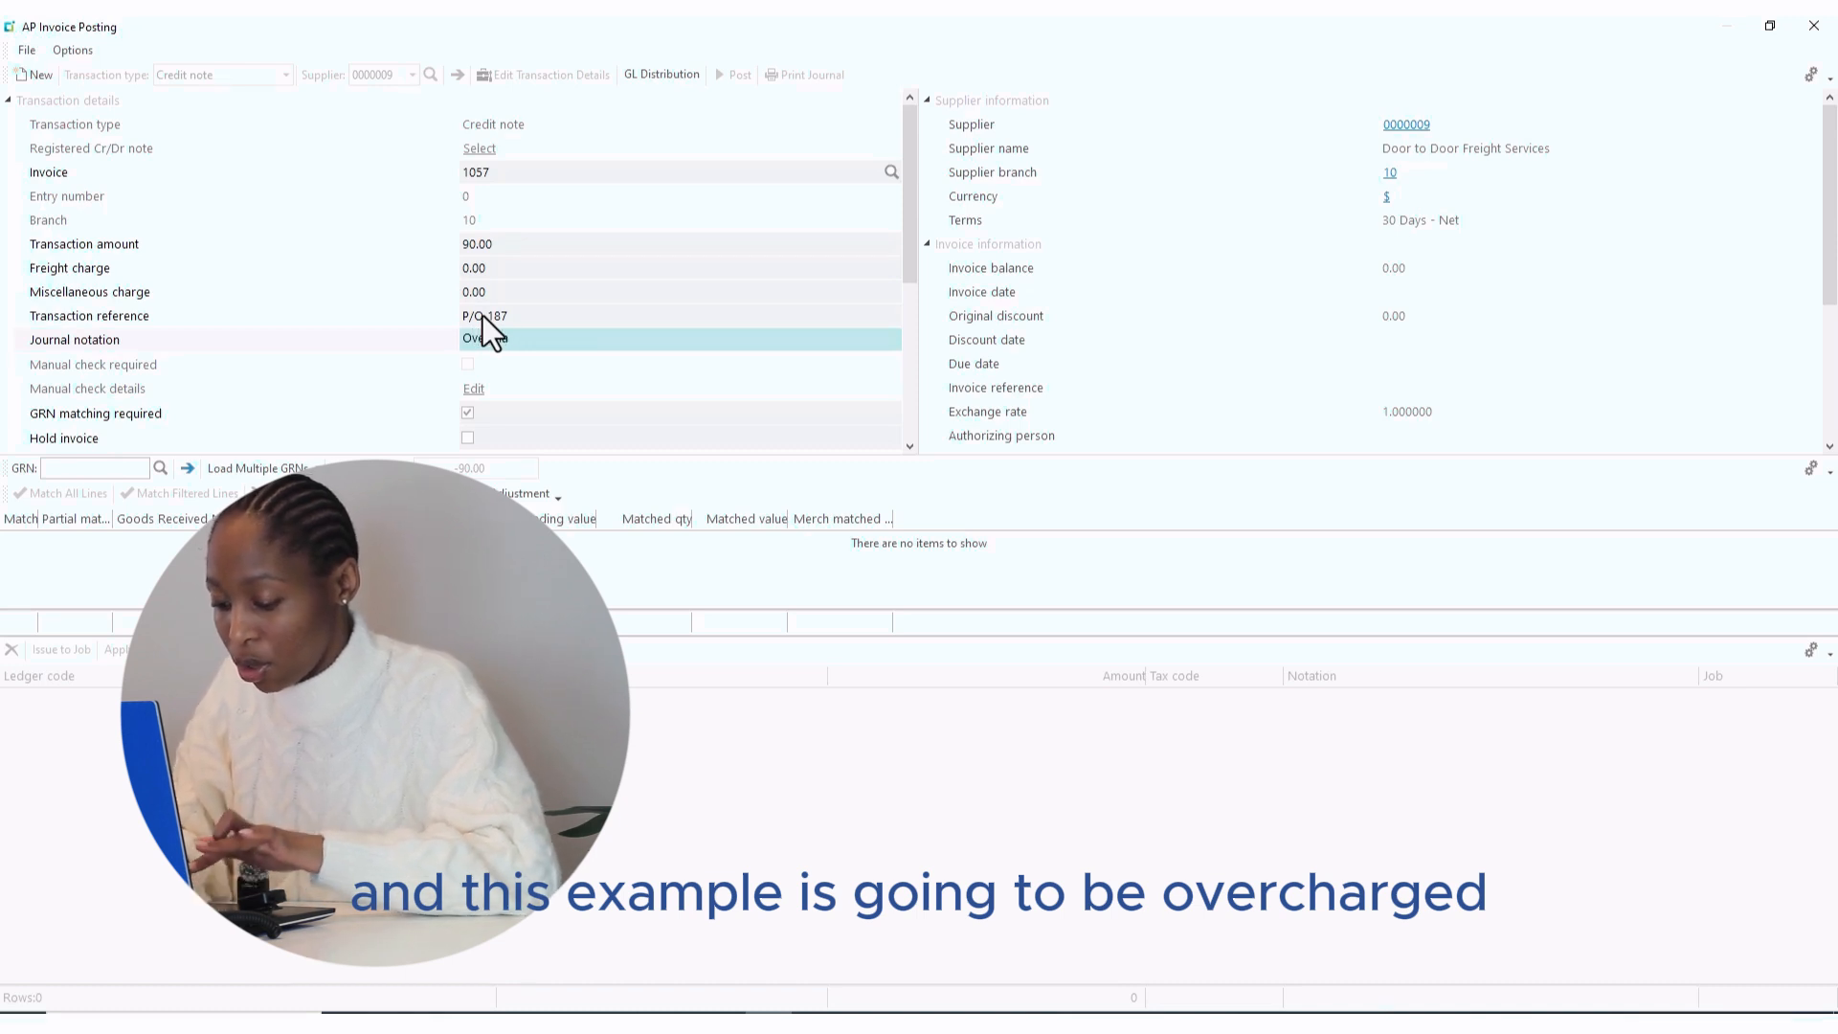
type("rge")
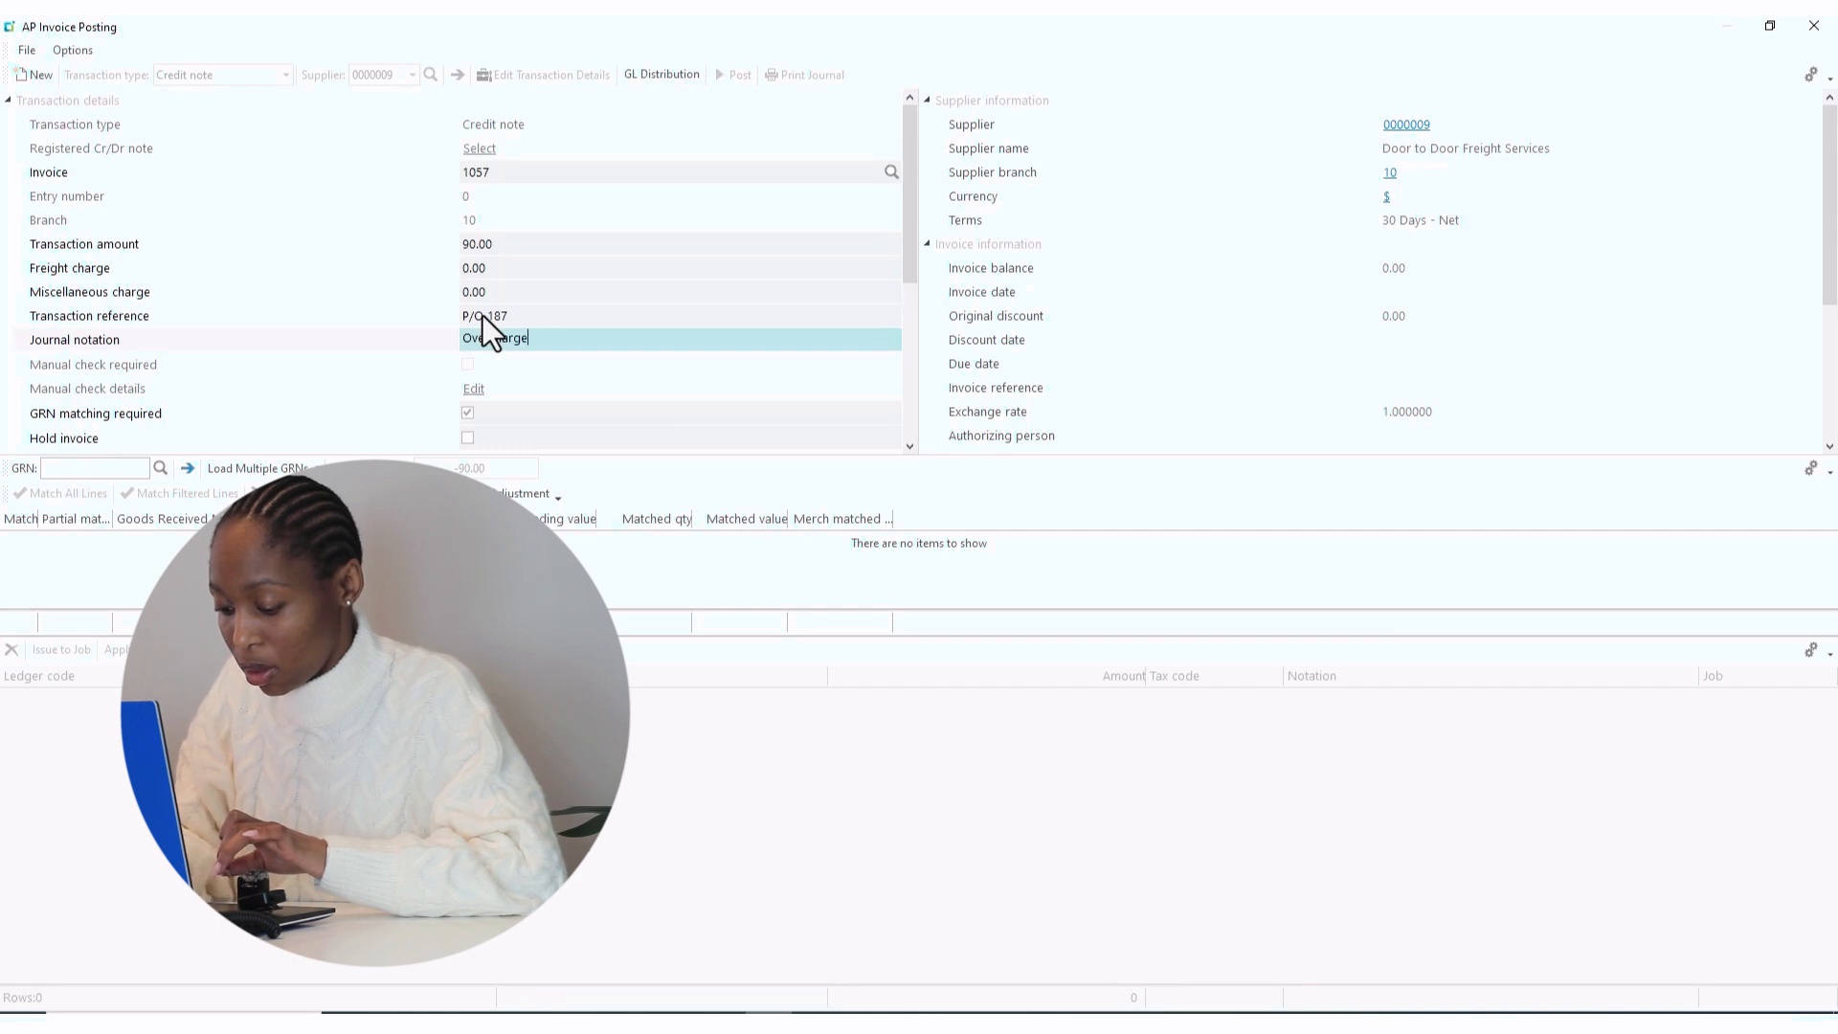
type(" for")
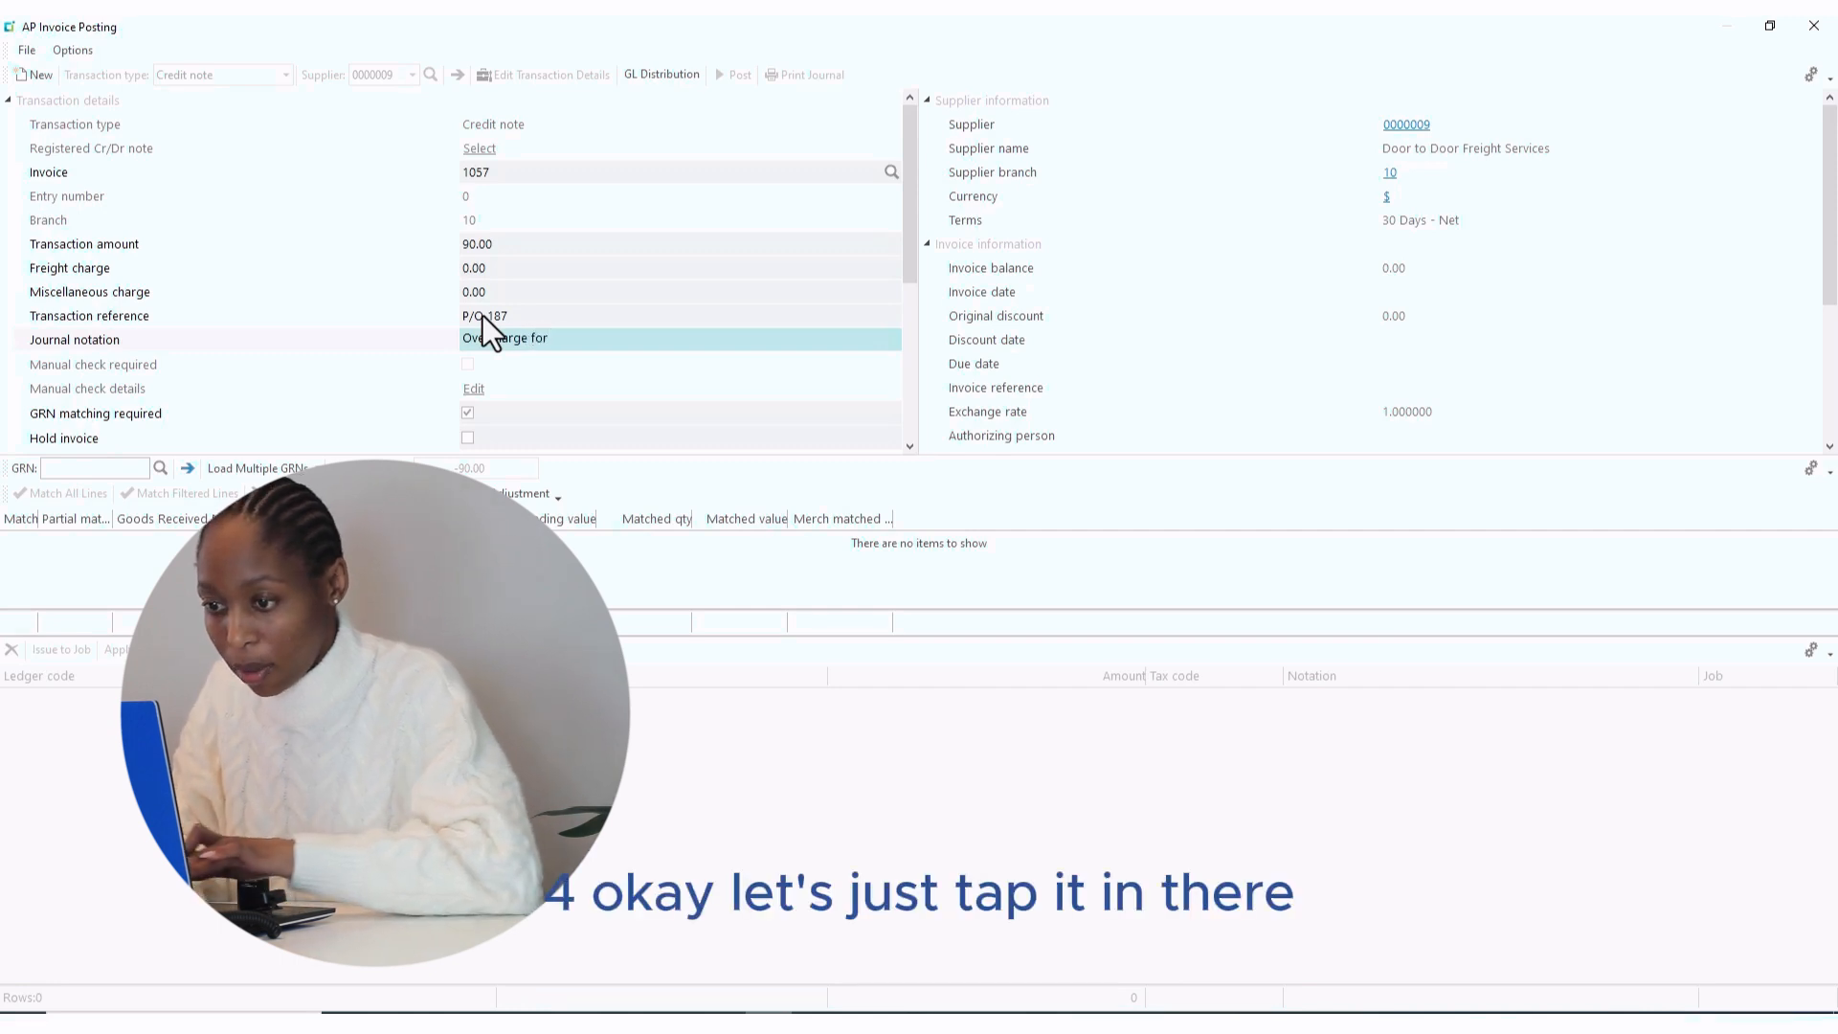
type(" f")
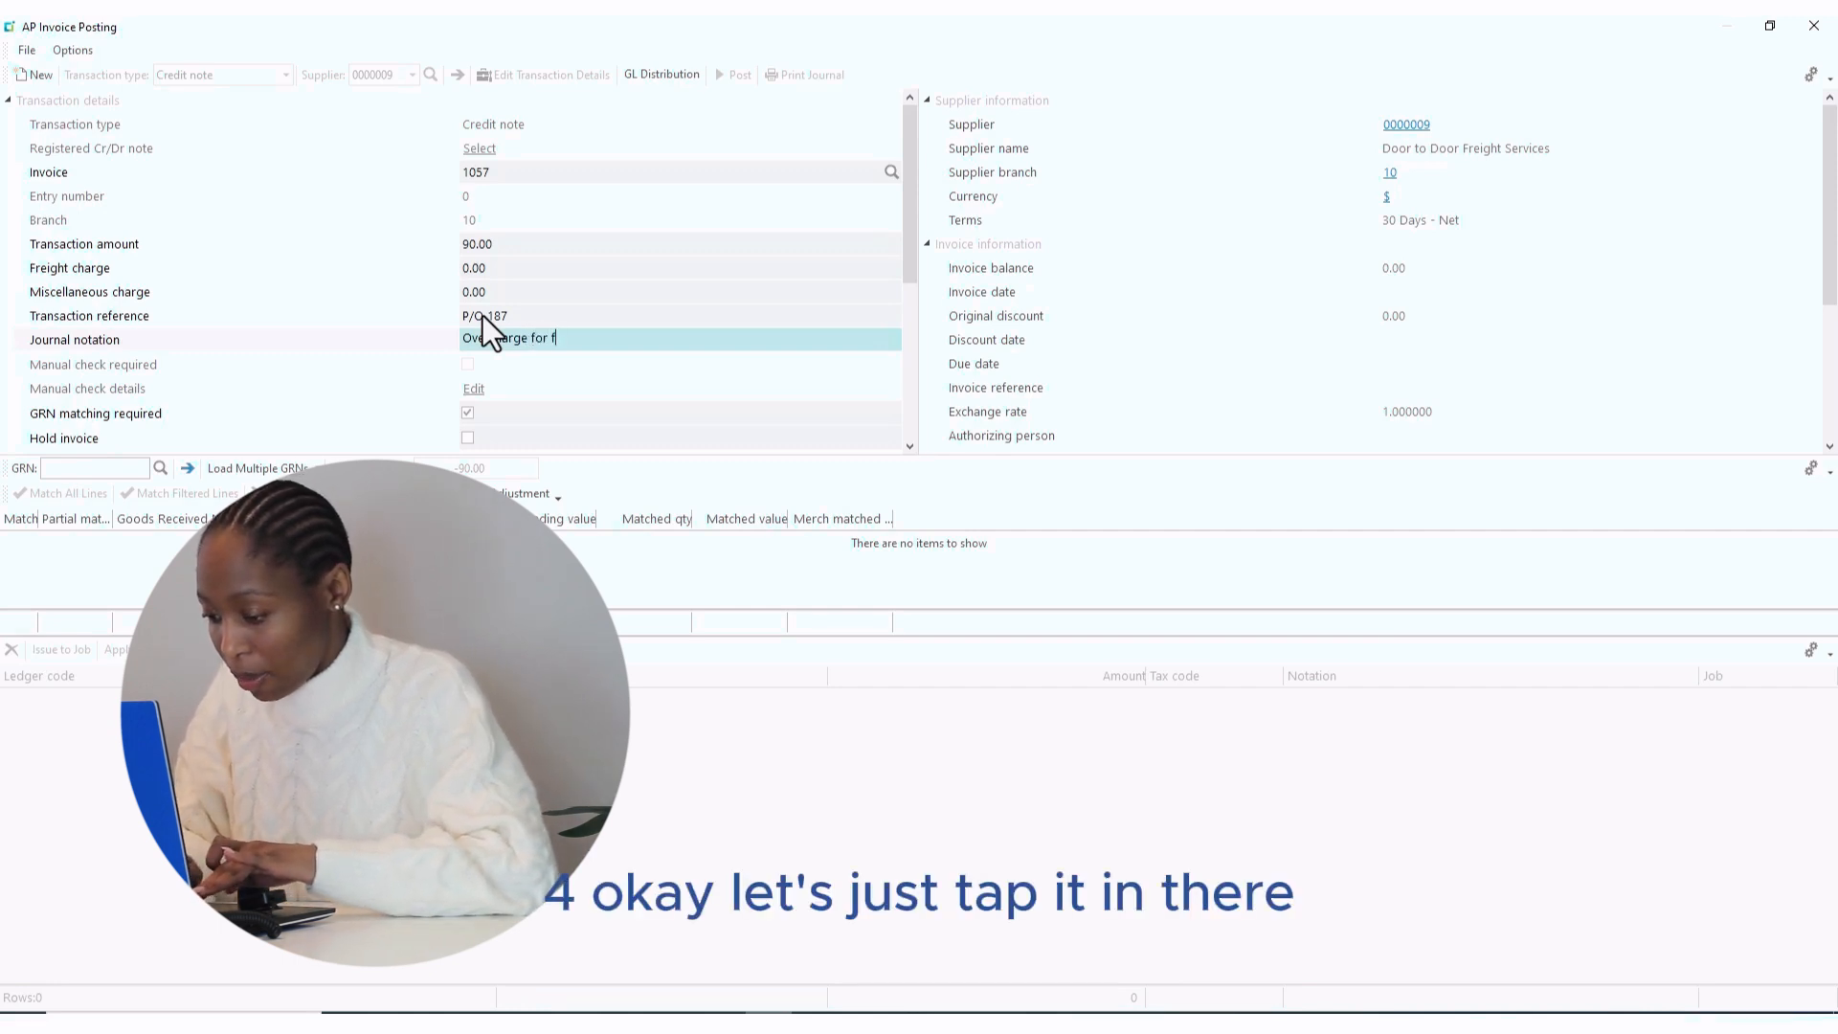
type("reight")
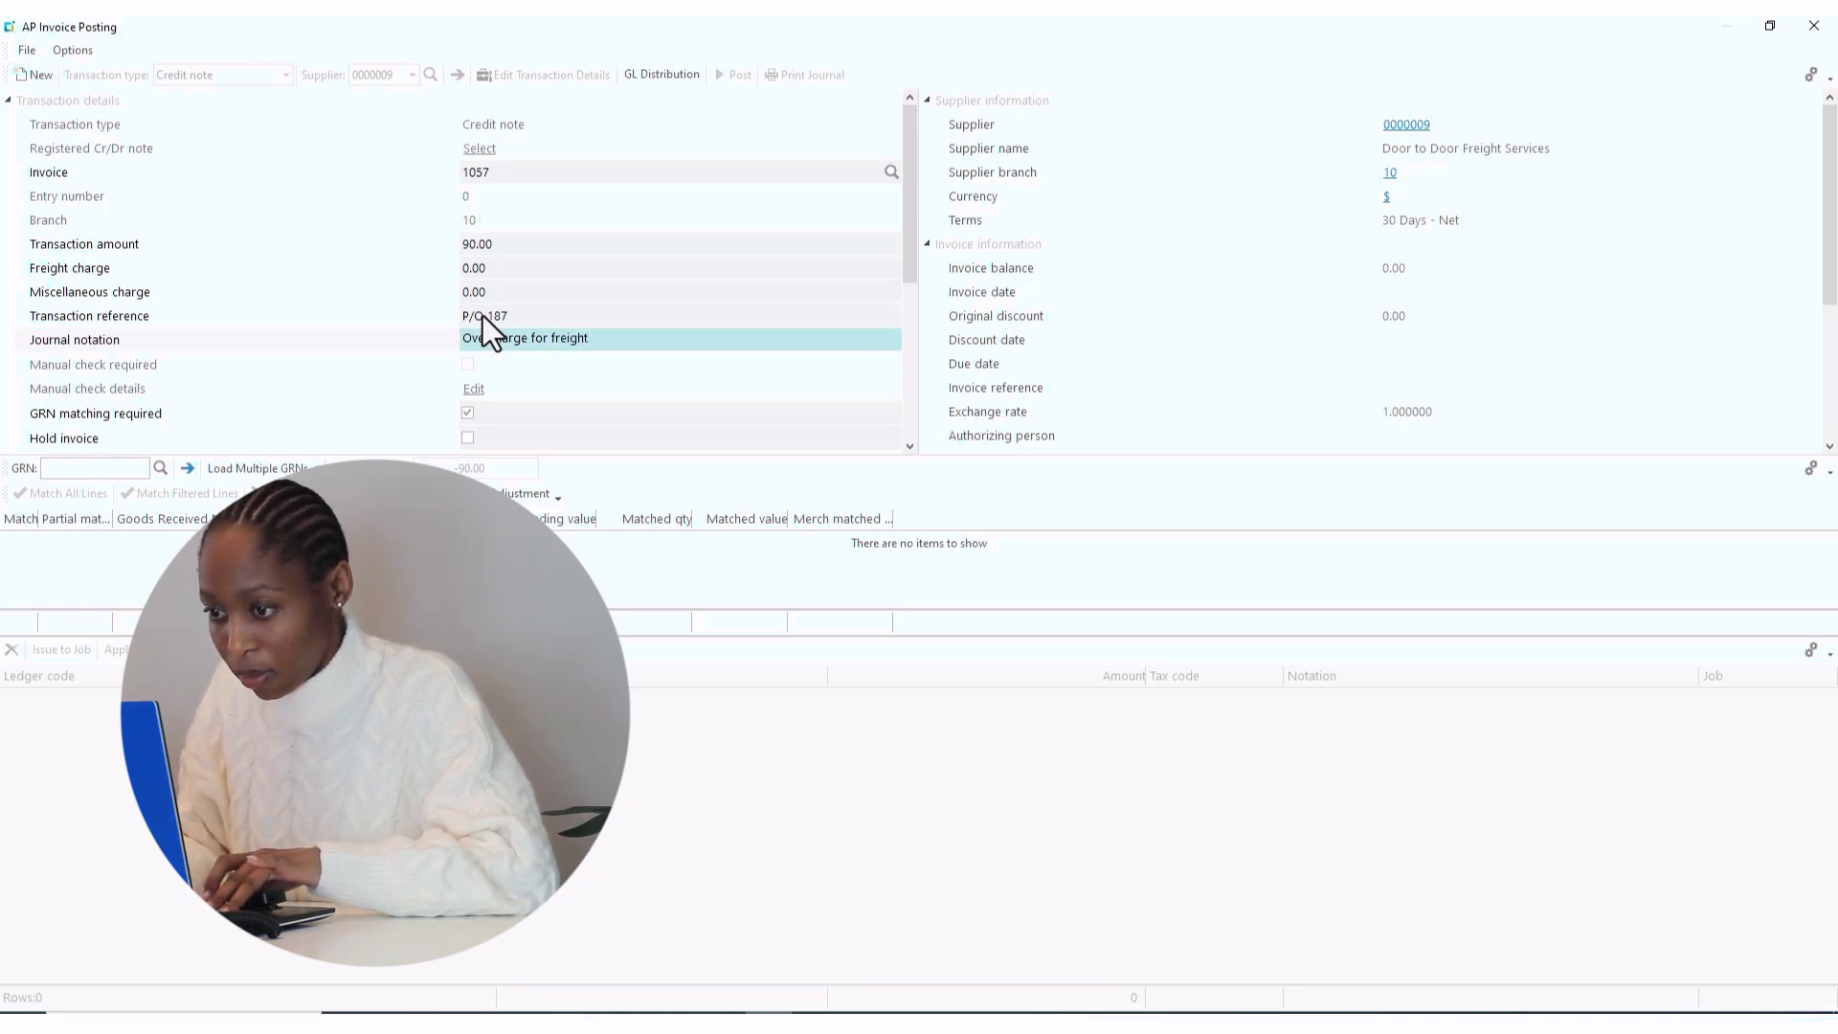
type(" inv")
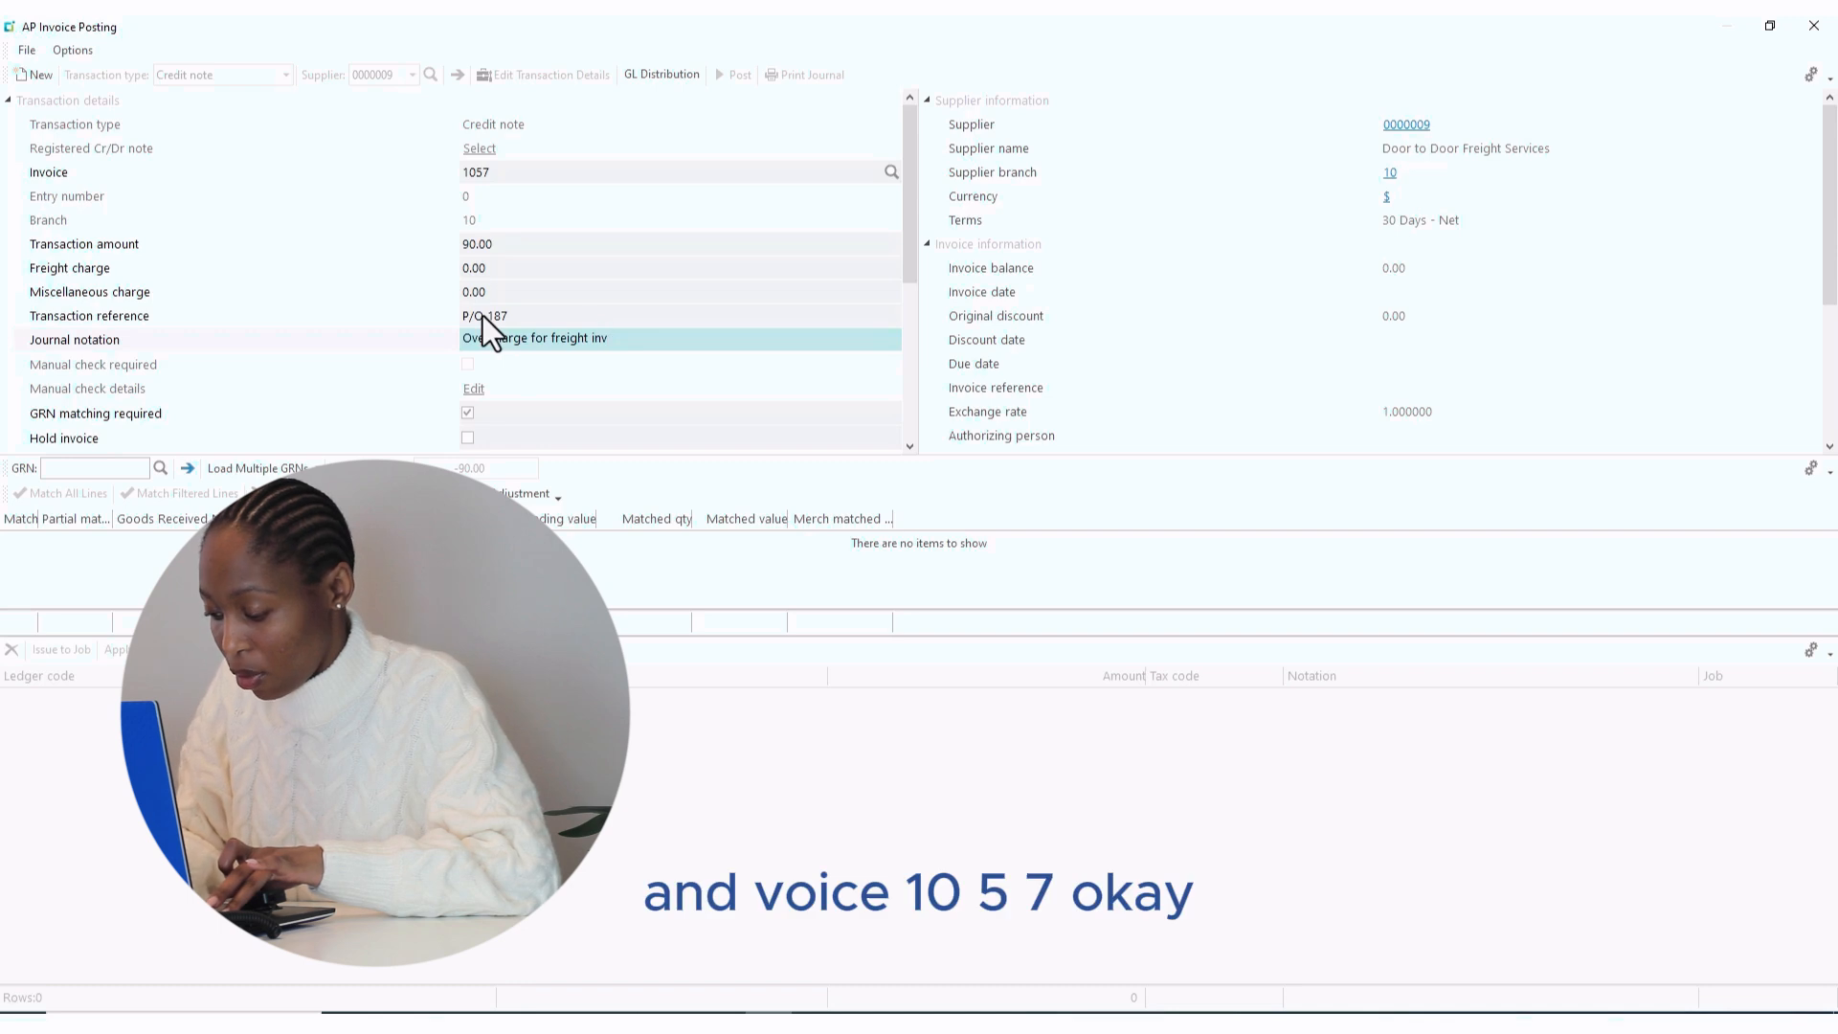
type(" 1057")
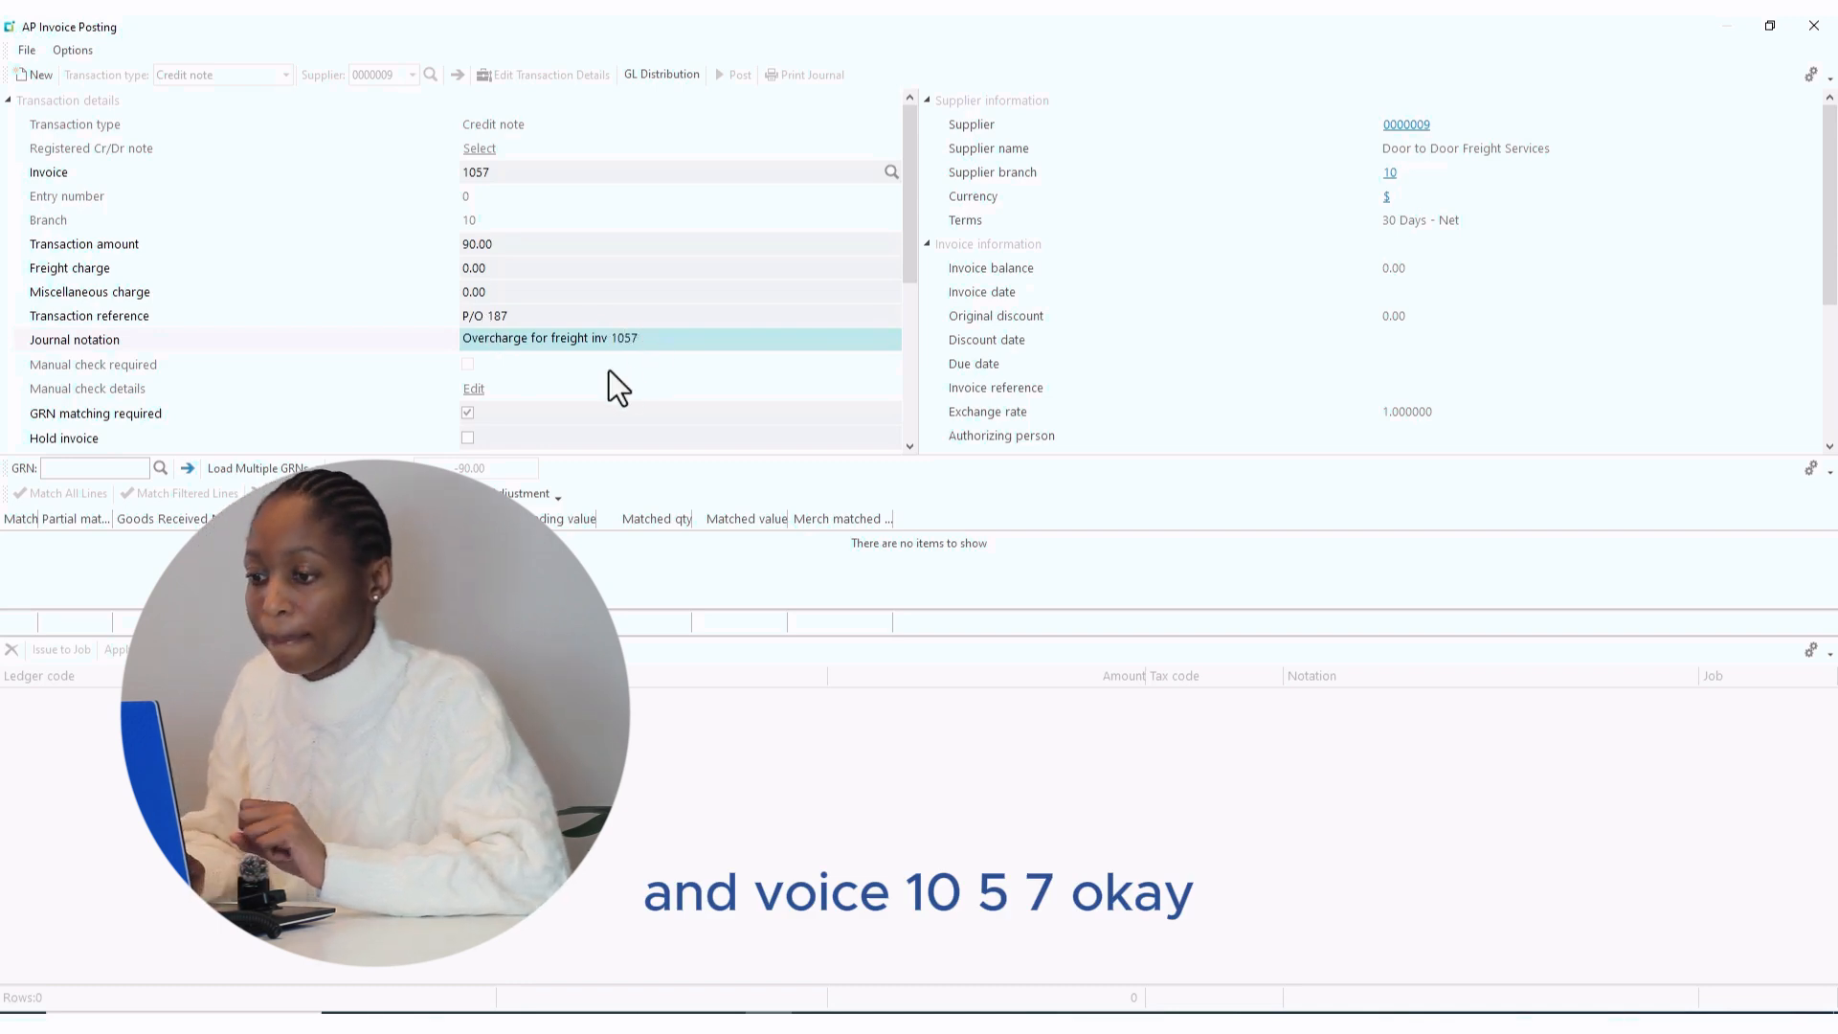
- Untick GRN matching required on the credit note so its GRN value is 0.00
left_click(909, 445)
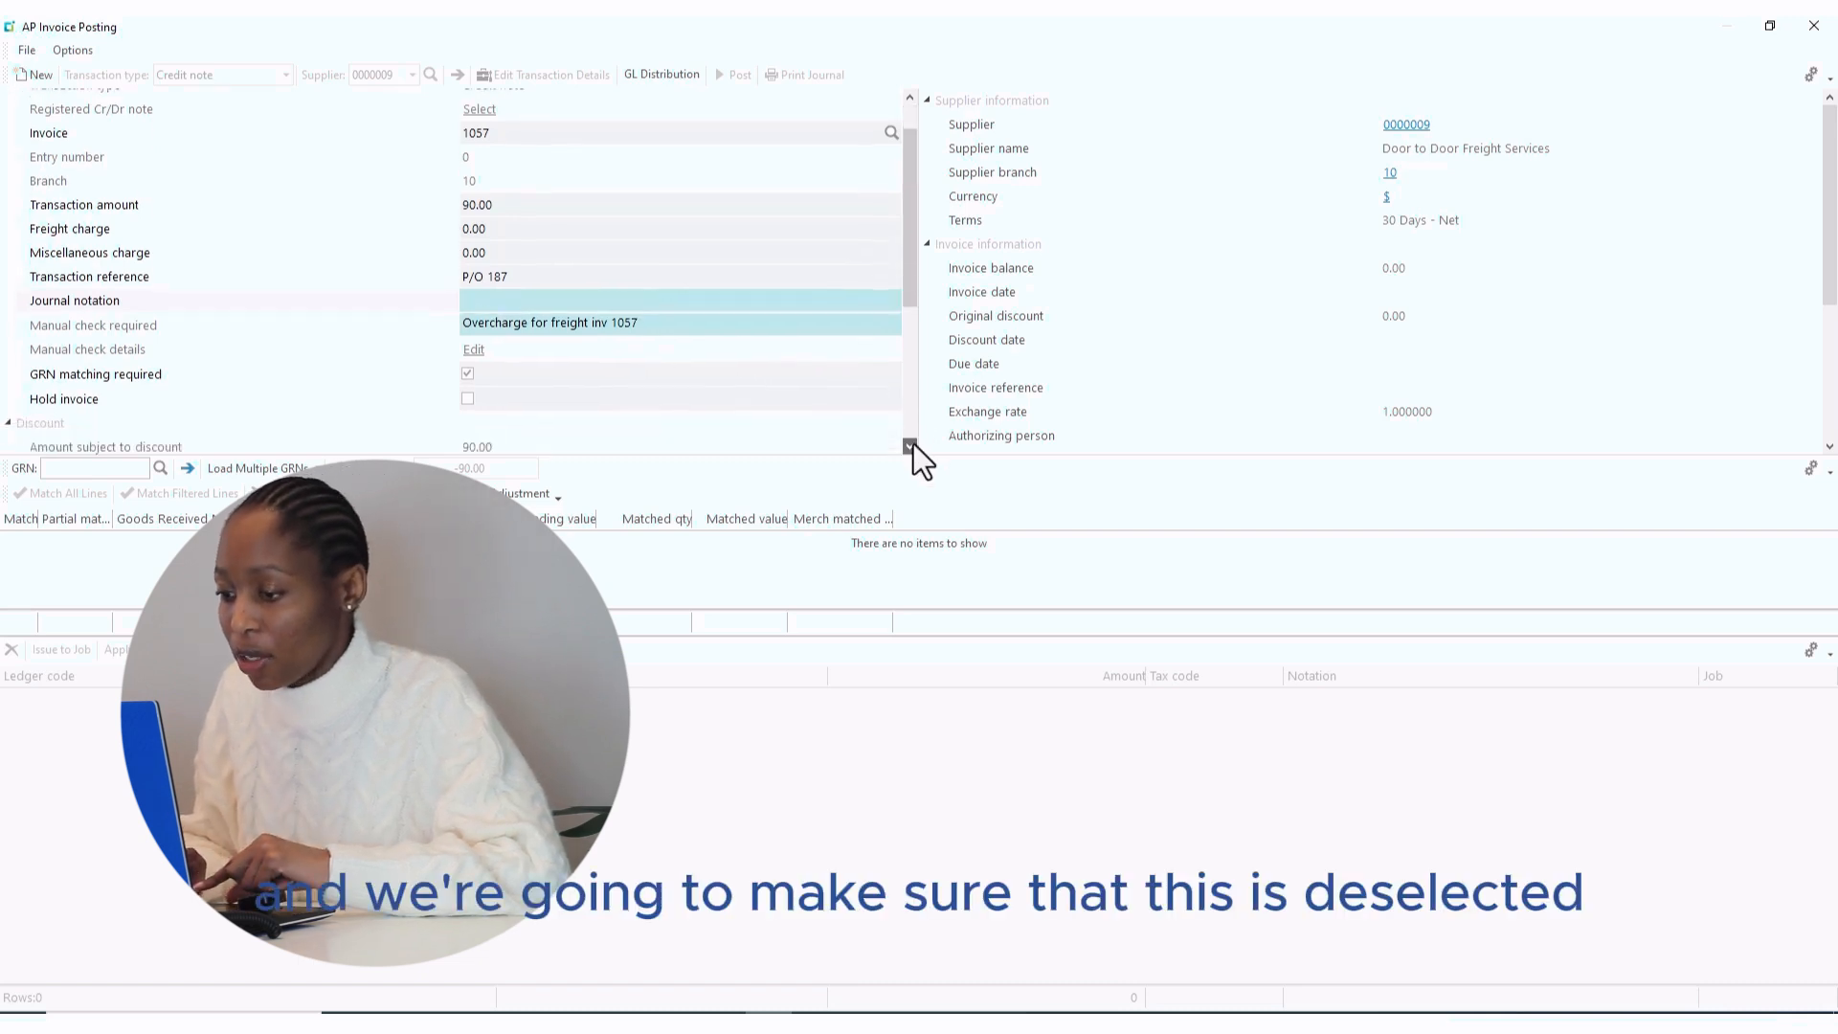
left_click(909, 445)
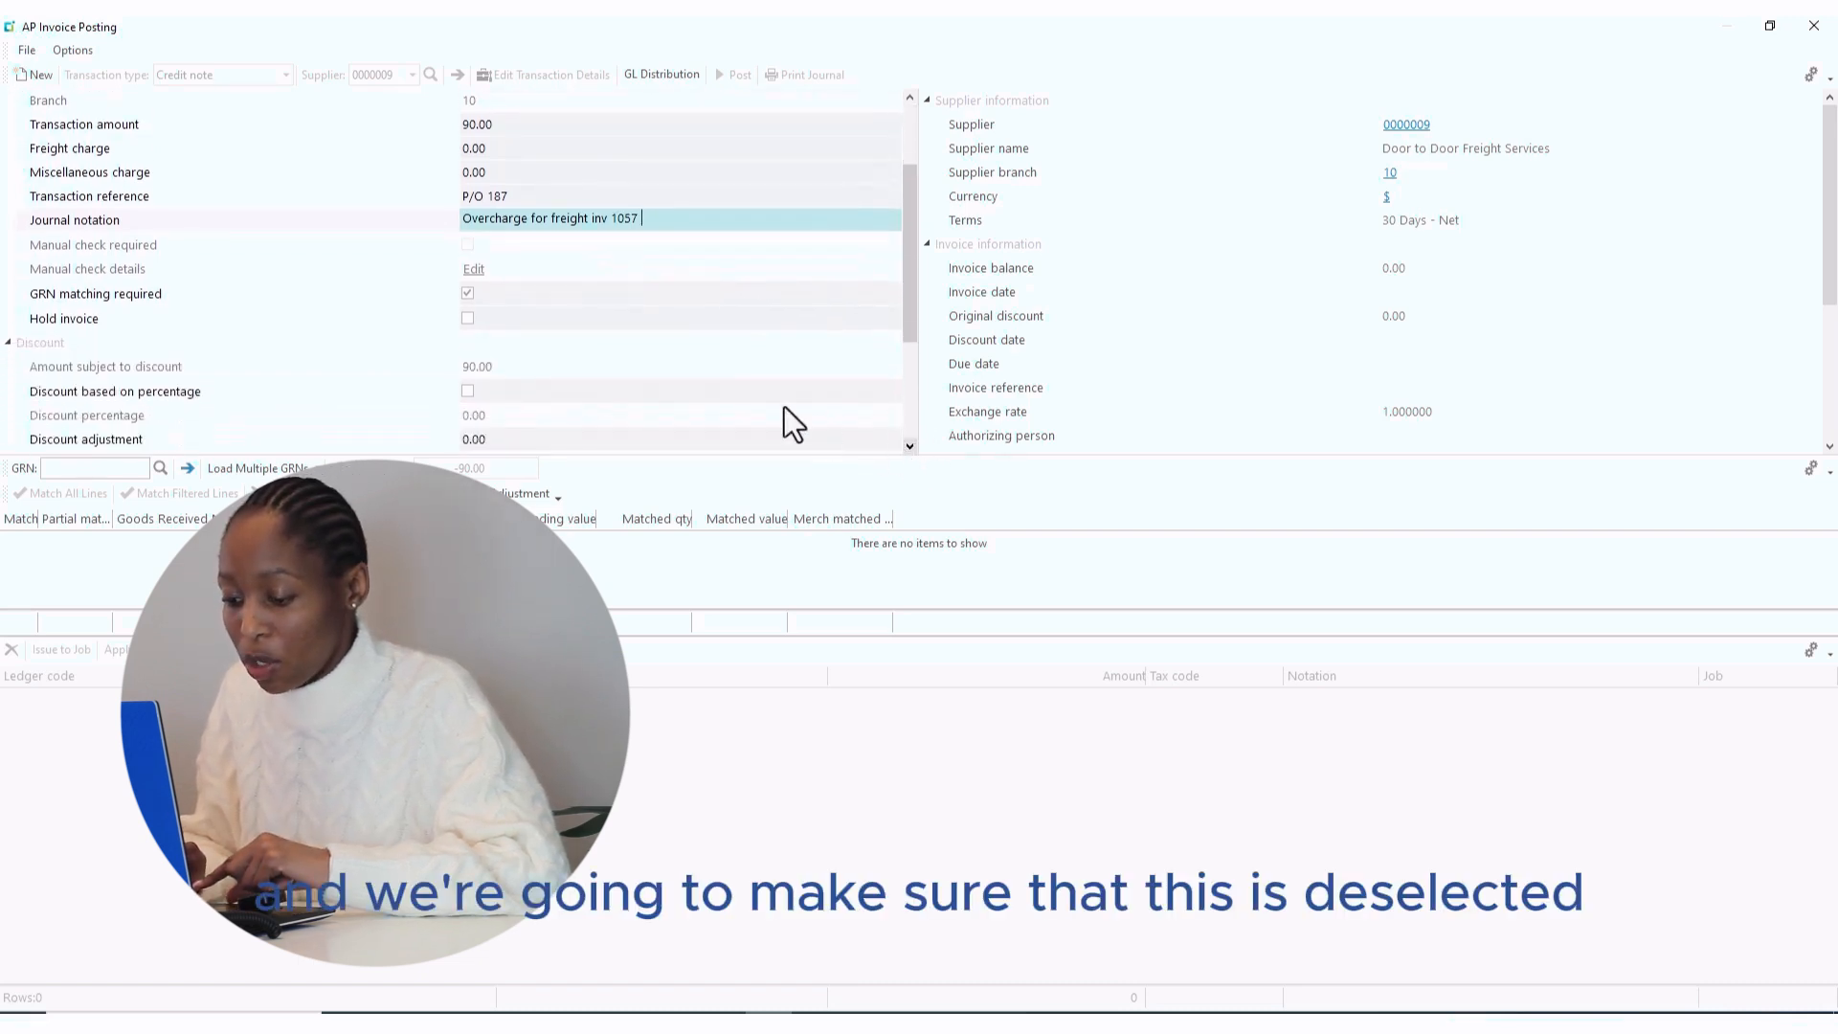
left_click(465, 294)
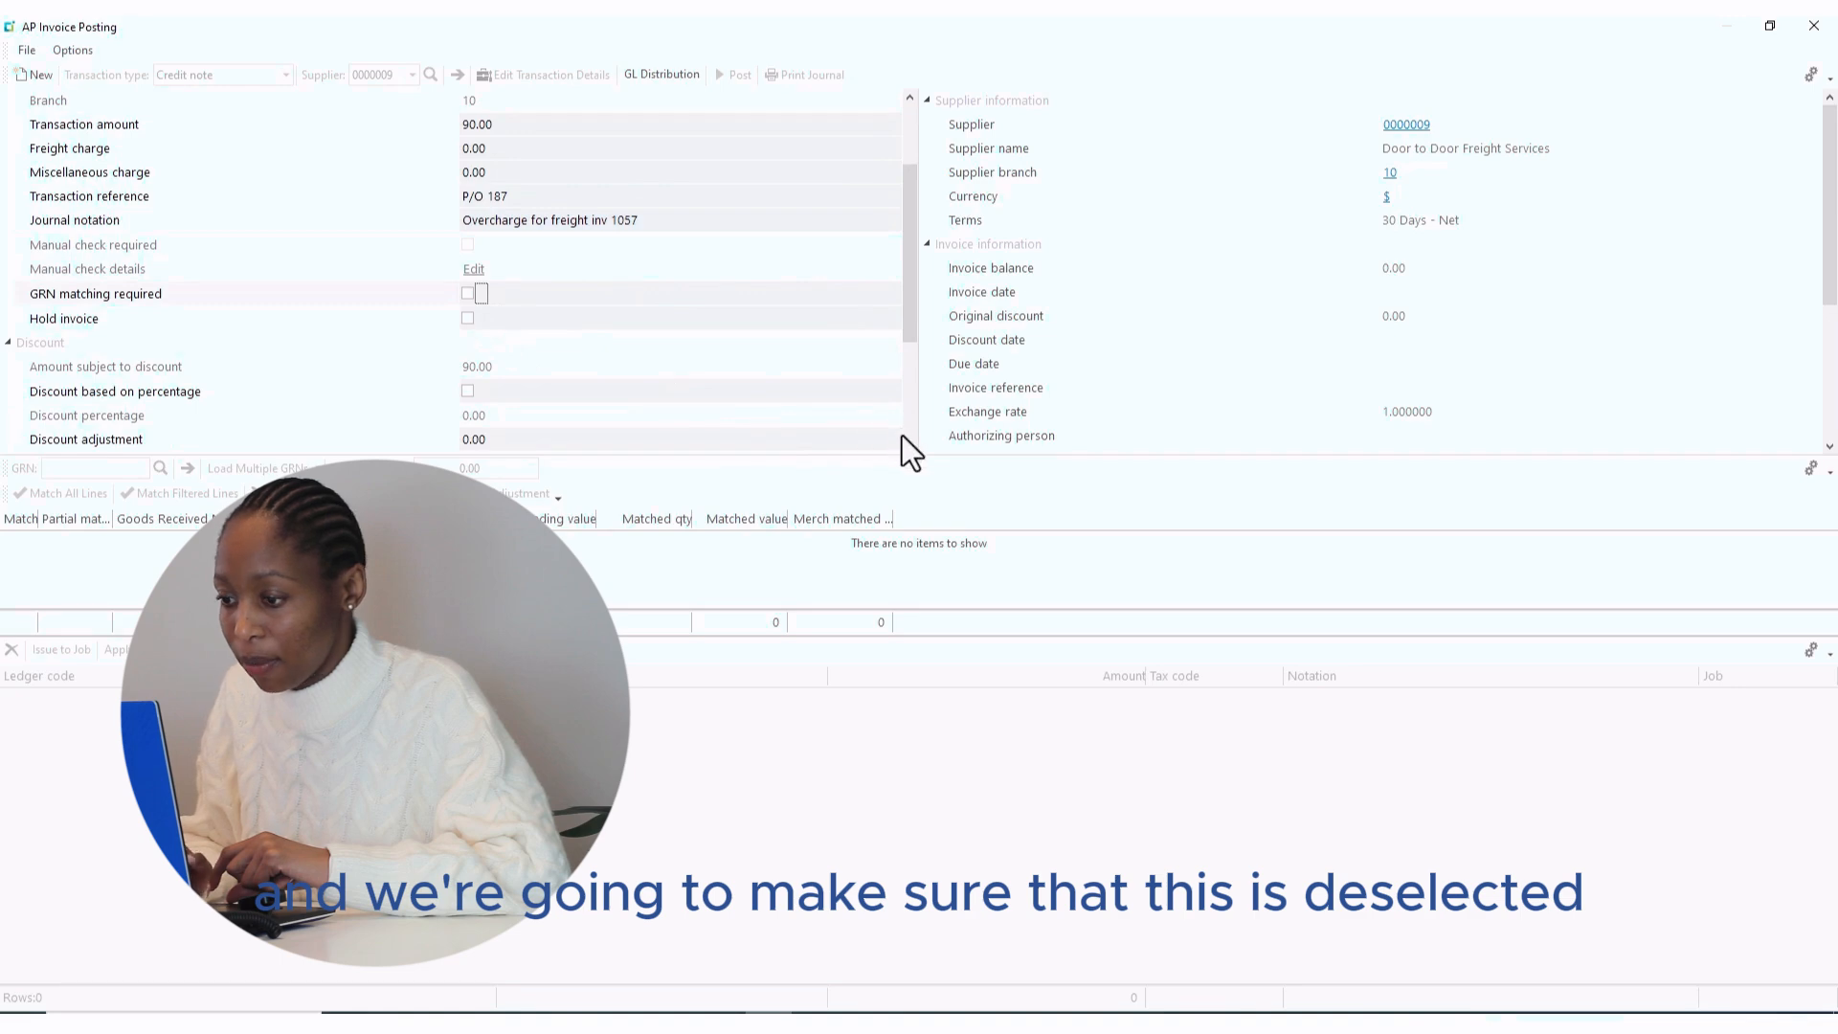
- Distribute the 90.00 credit to ledger 10-5500, post the credit note and close the window
left_click(659, 78)
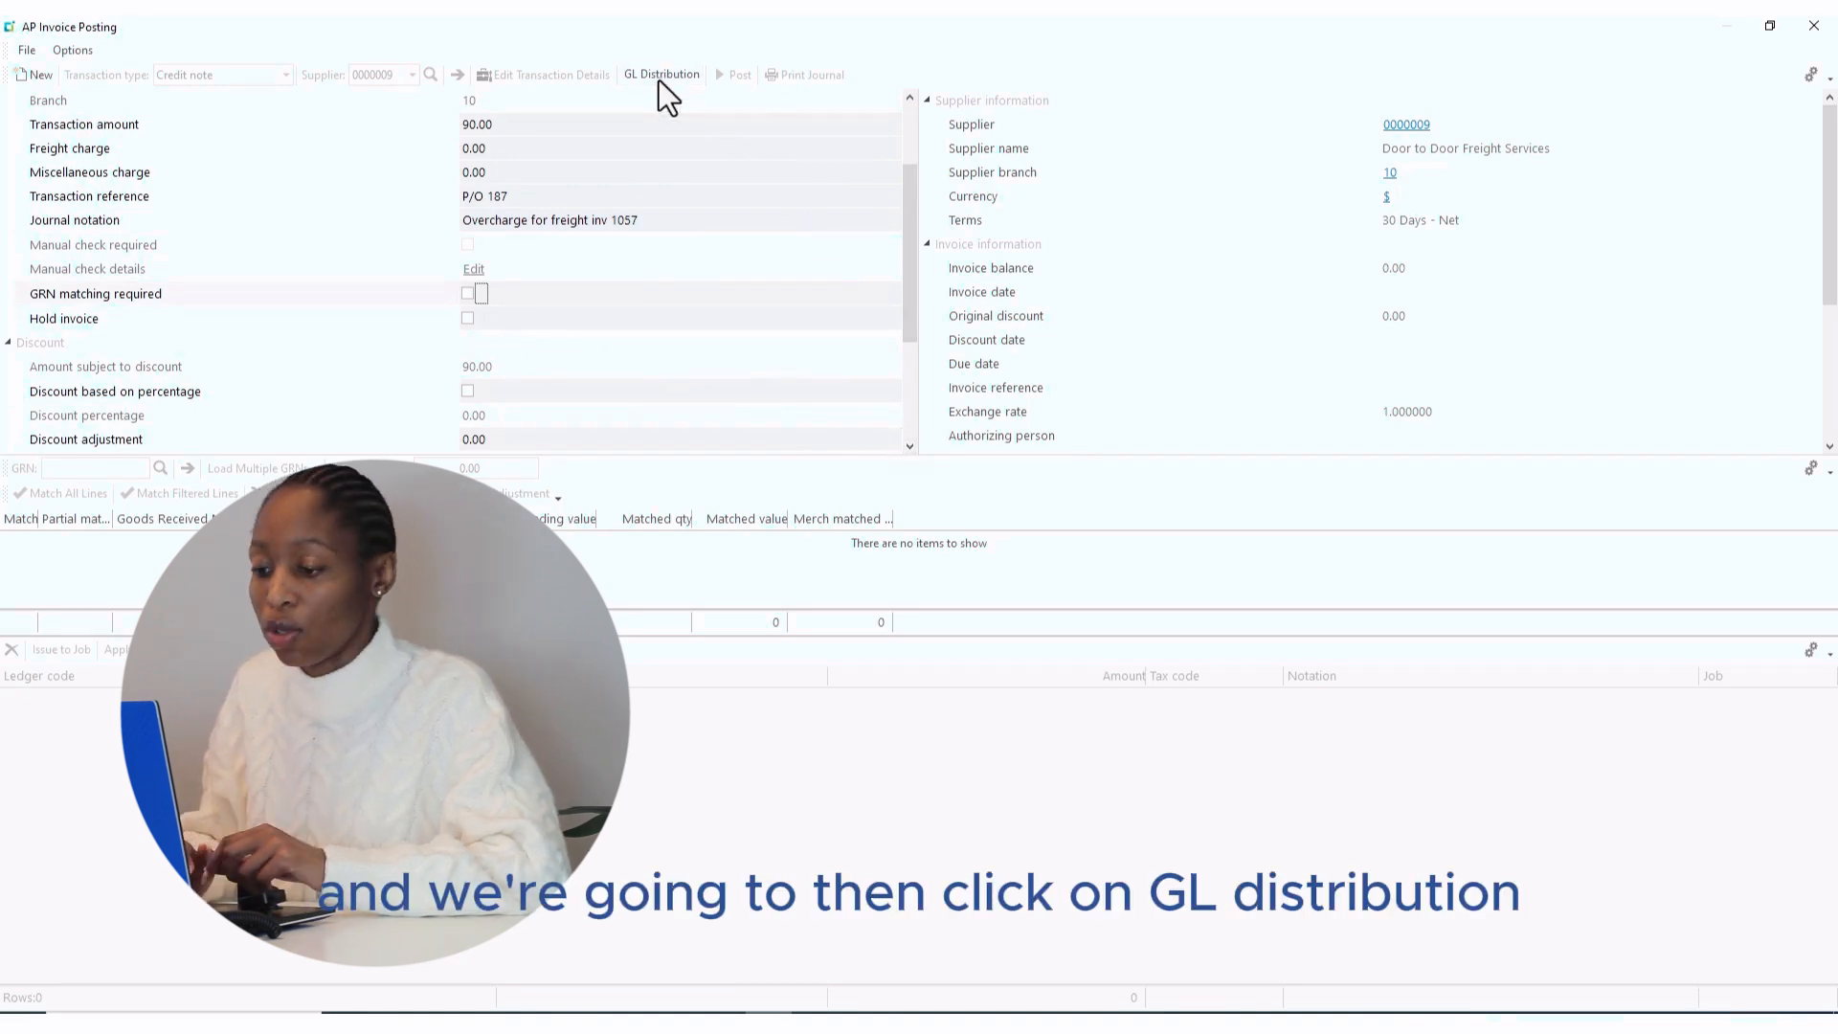
left_click(102, 696)
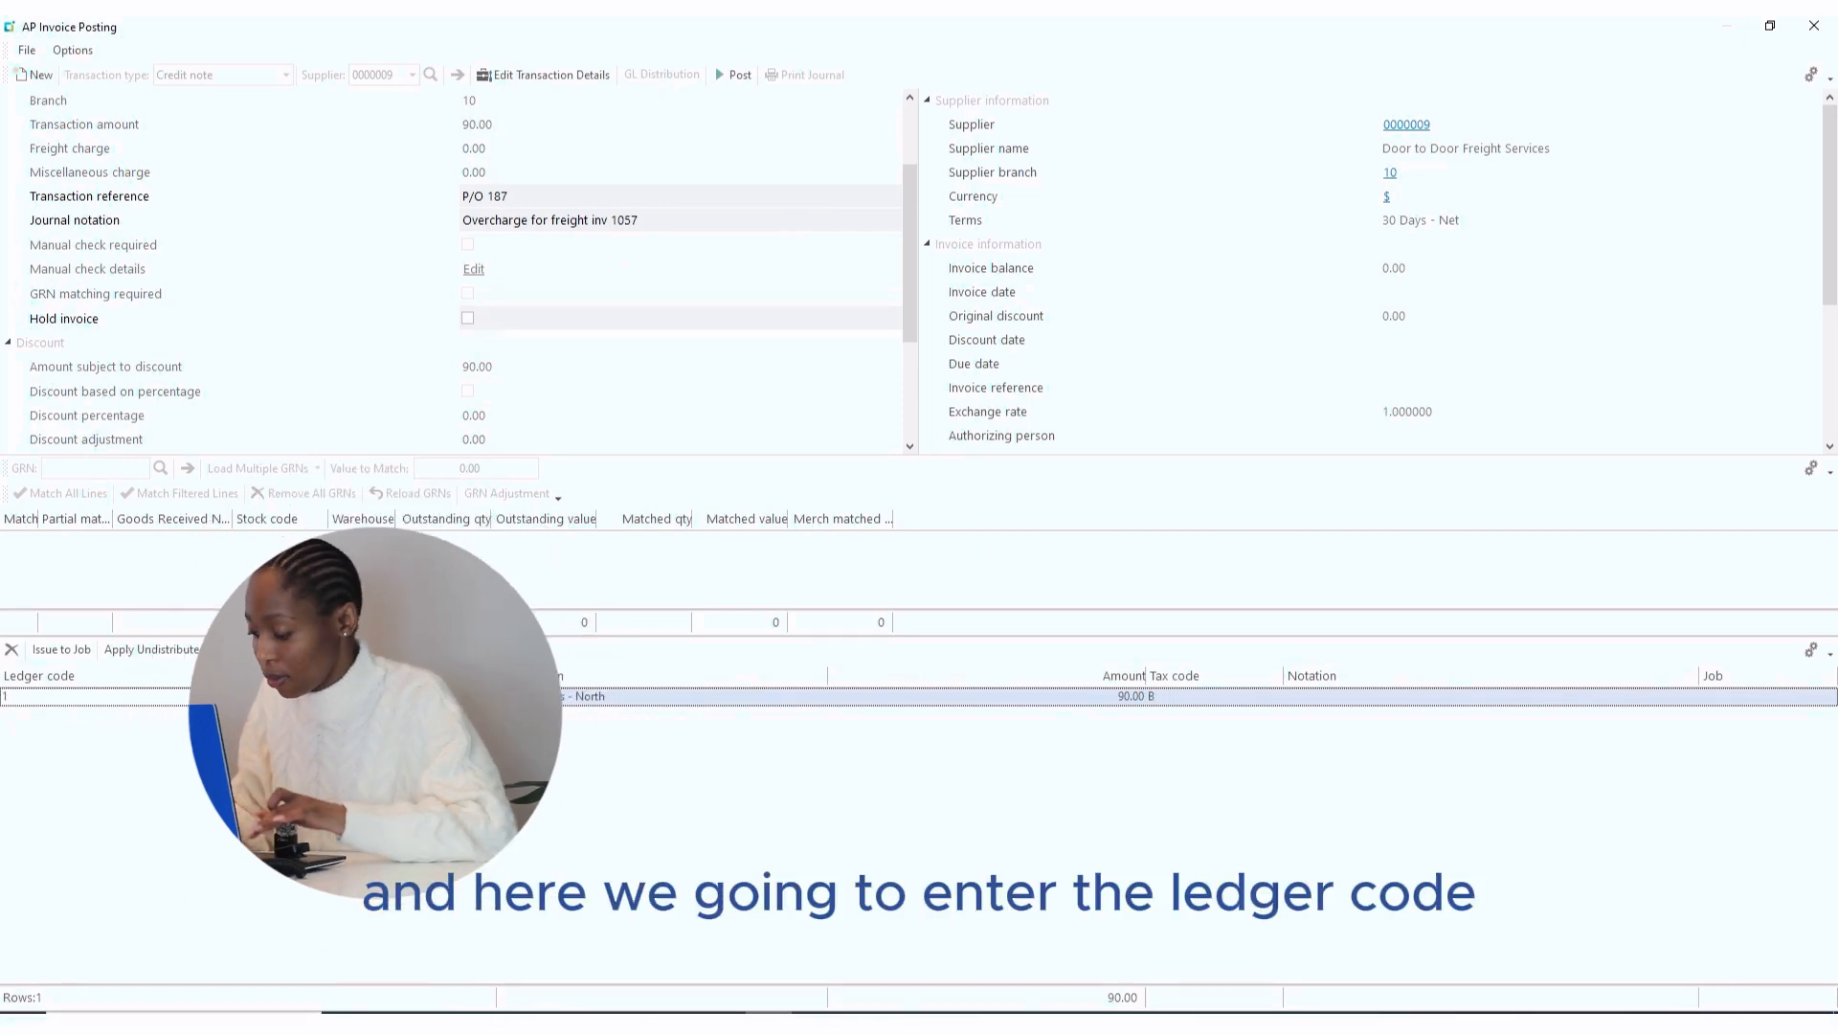
type("10-5500")
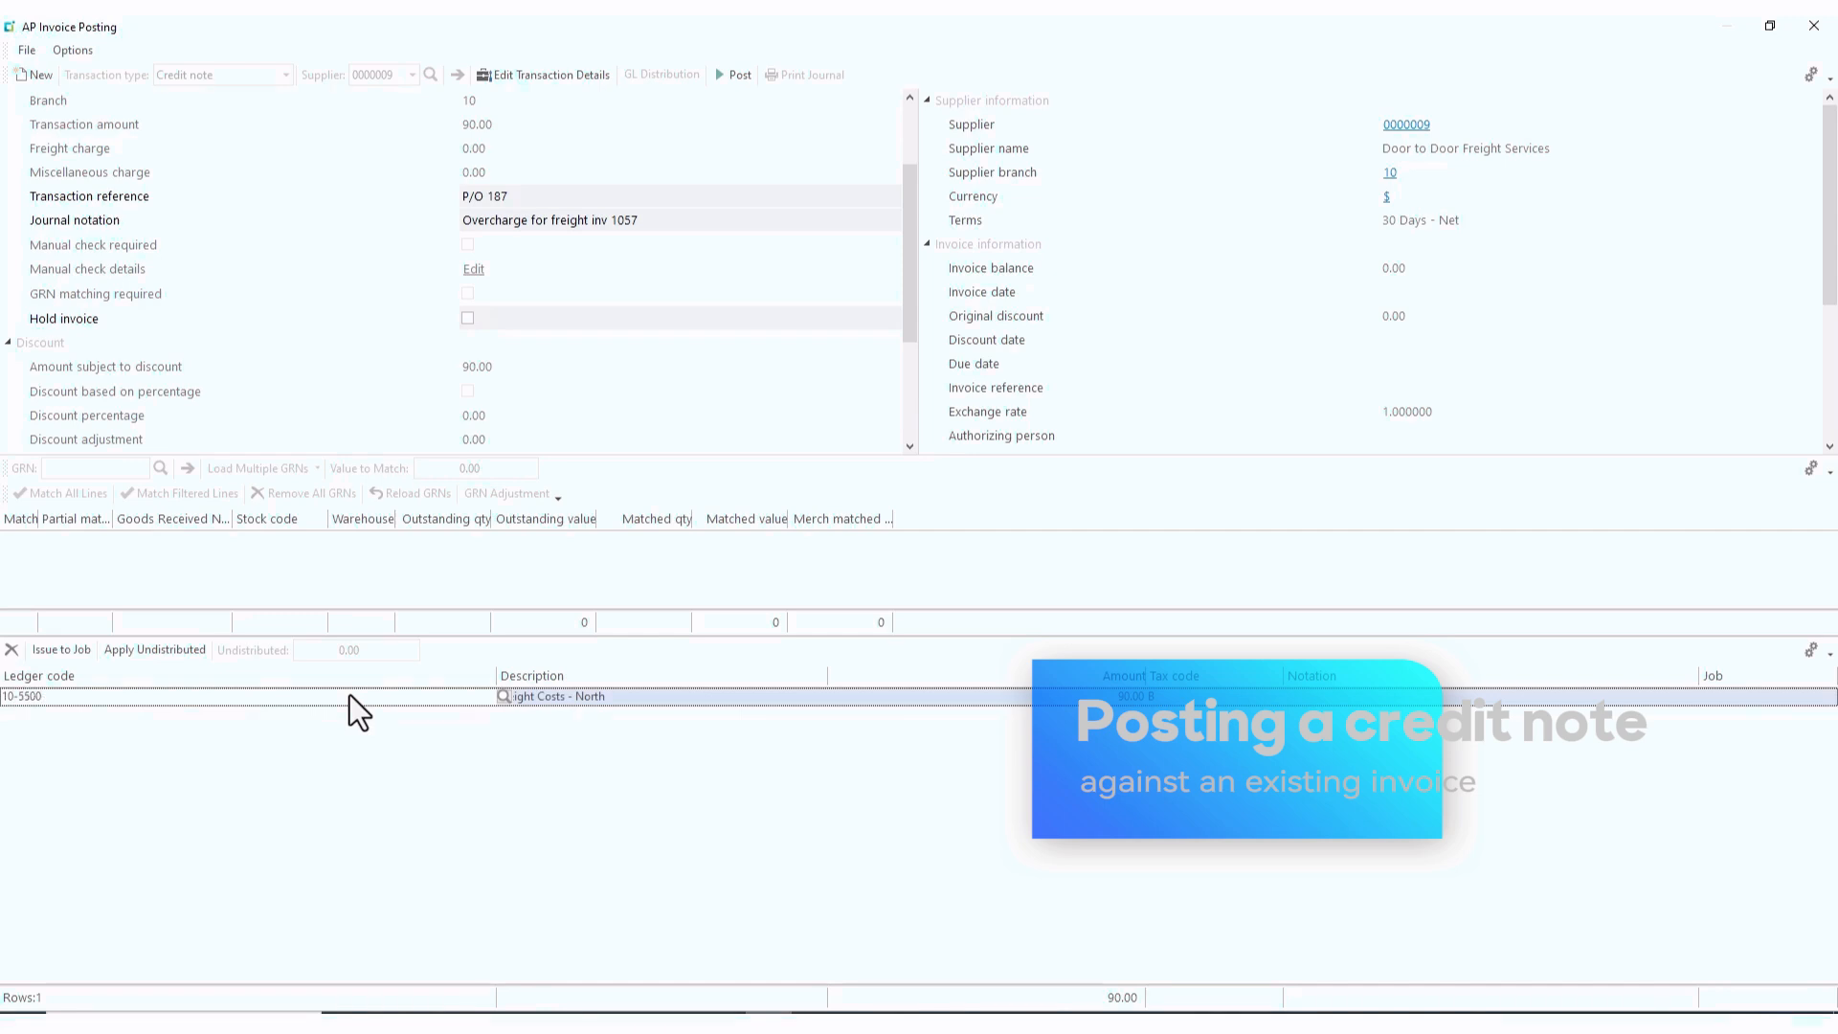
key("Tab")
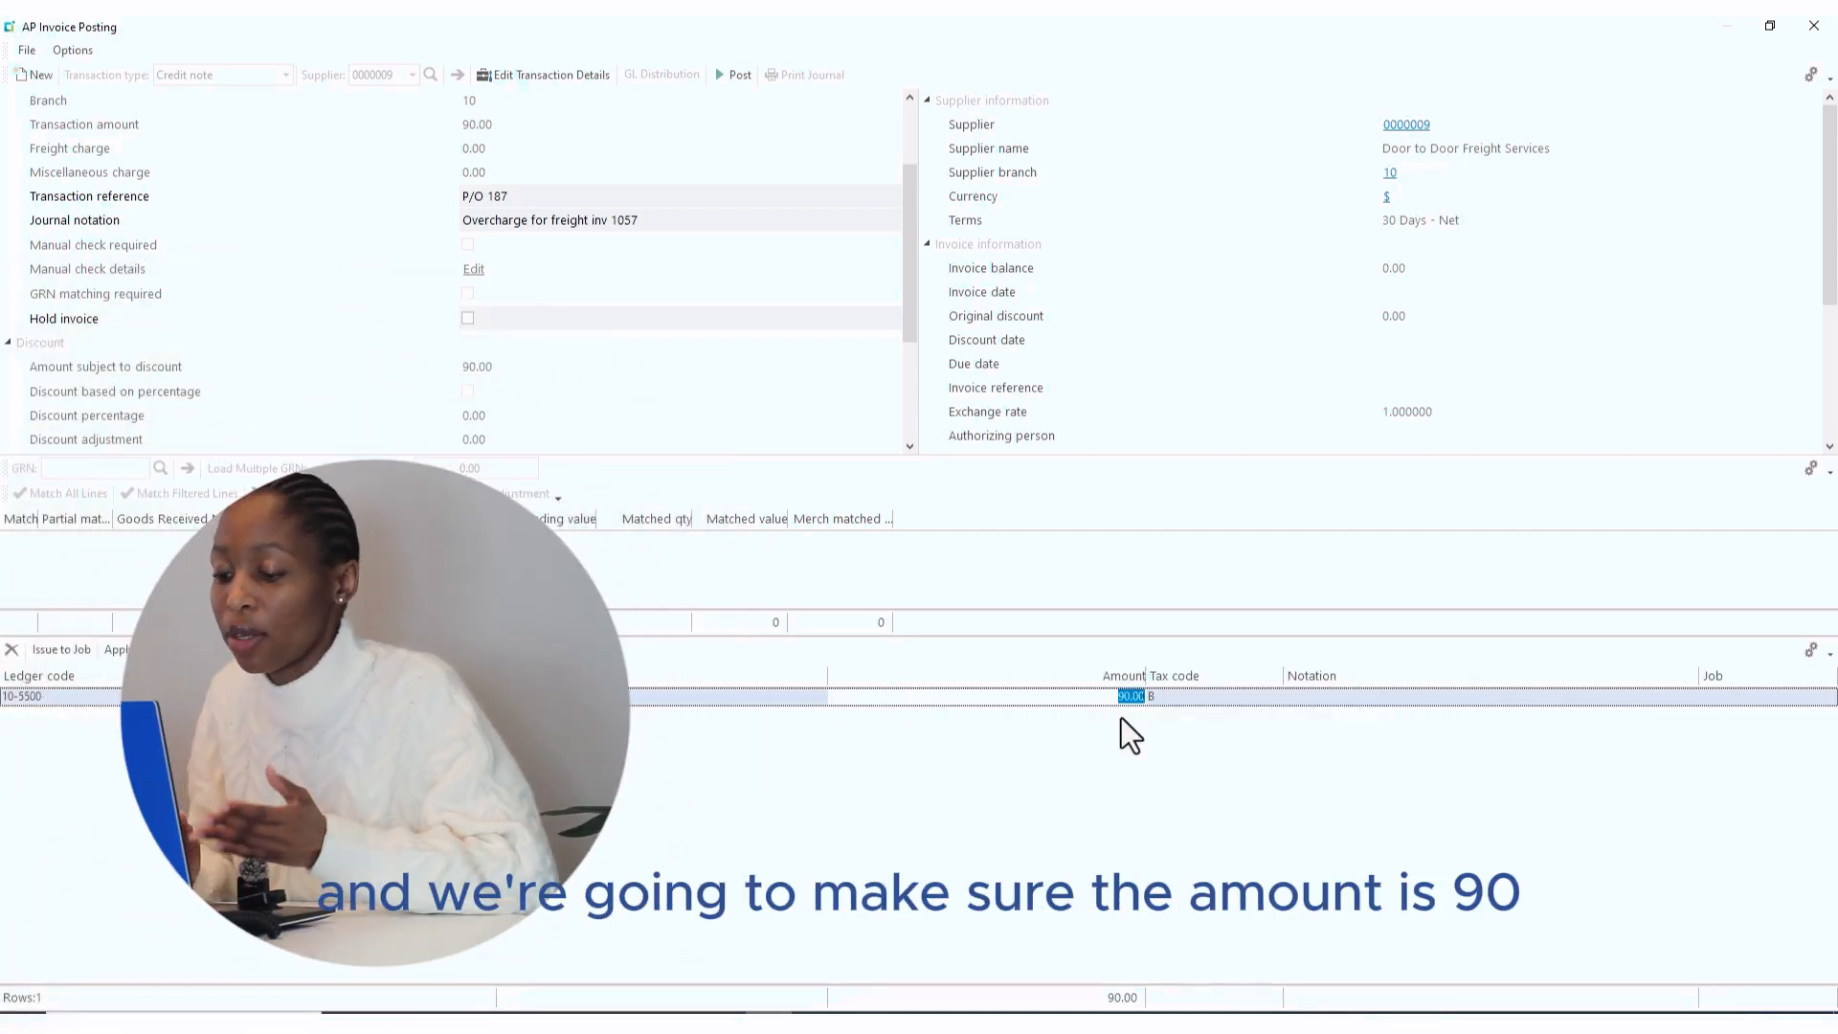
left_click(733, 72)
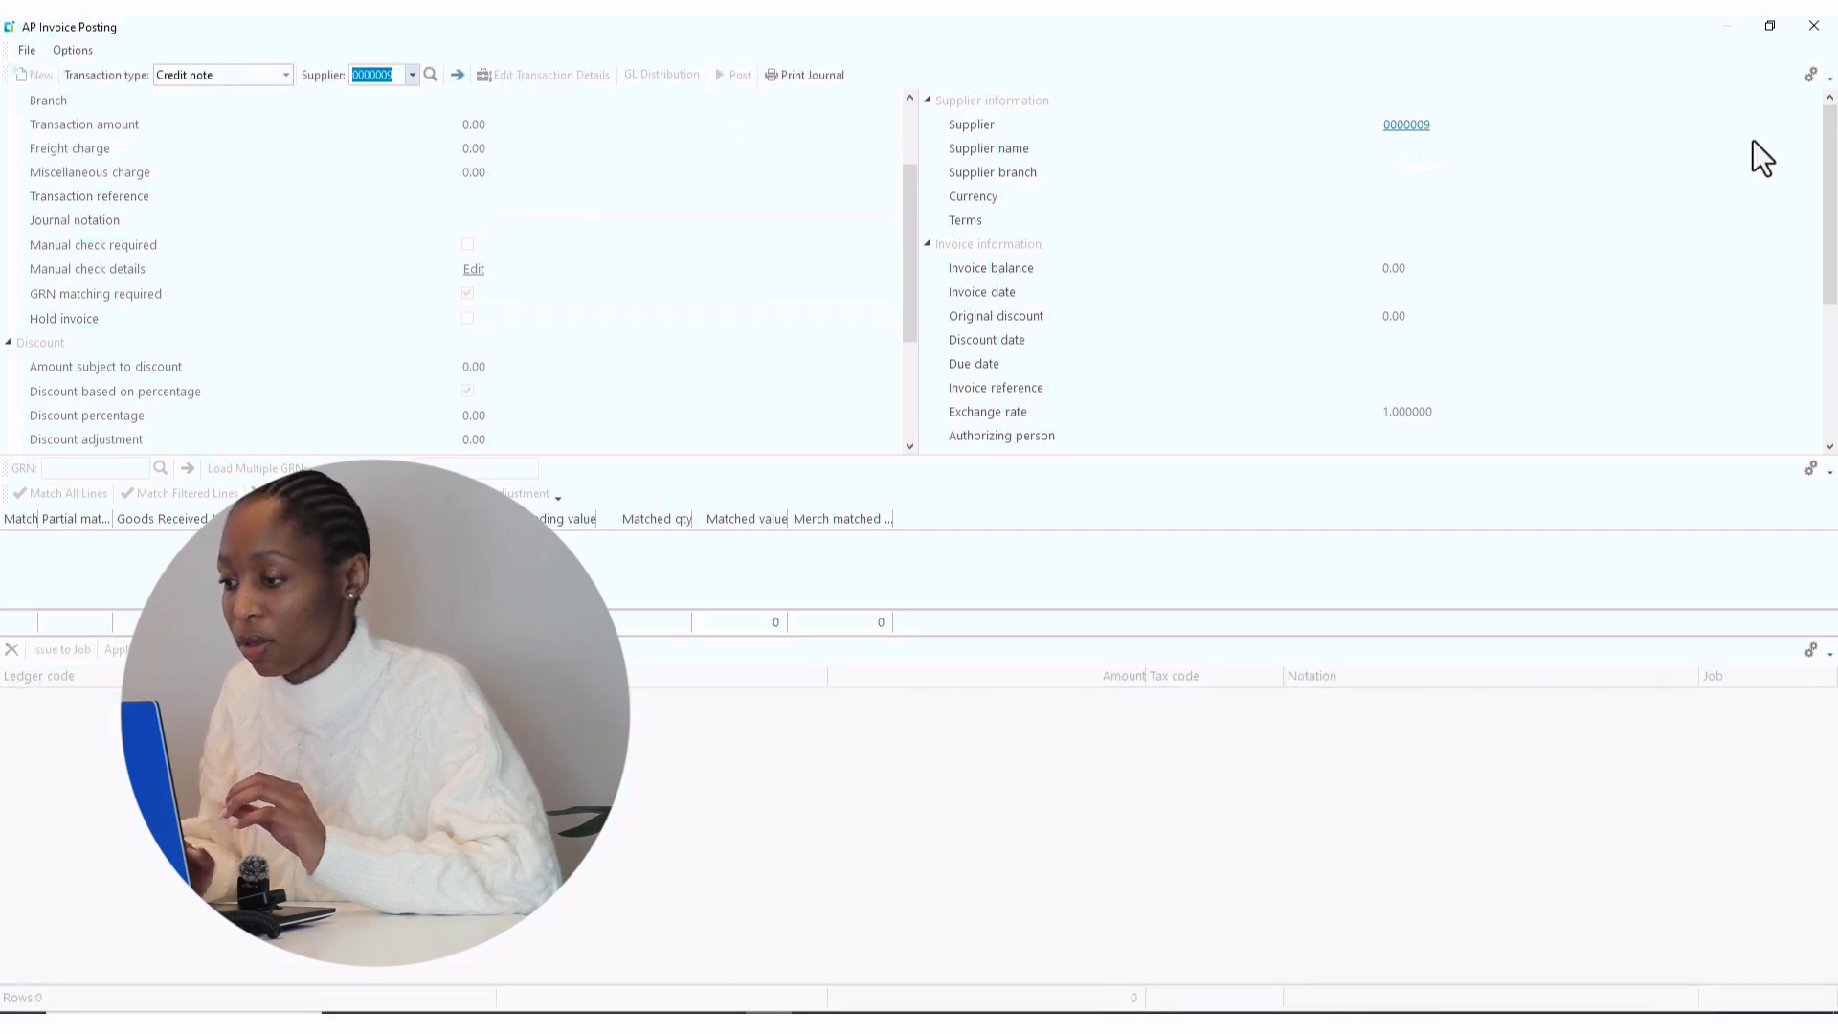
left_click(1814, 31)
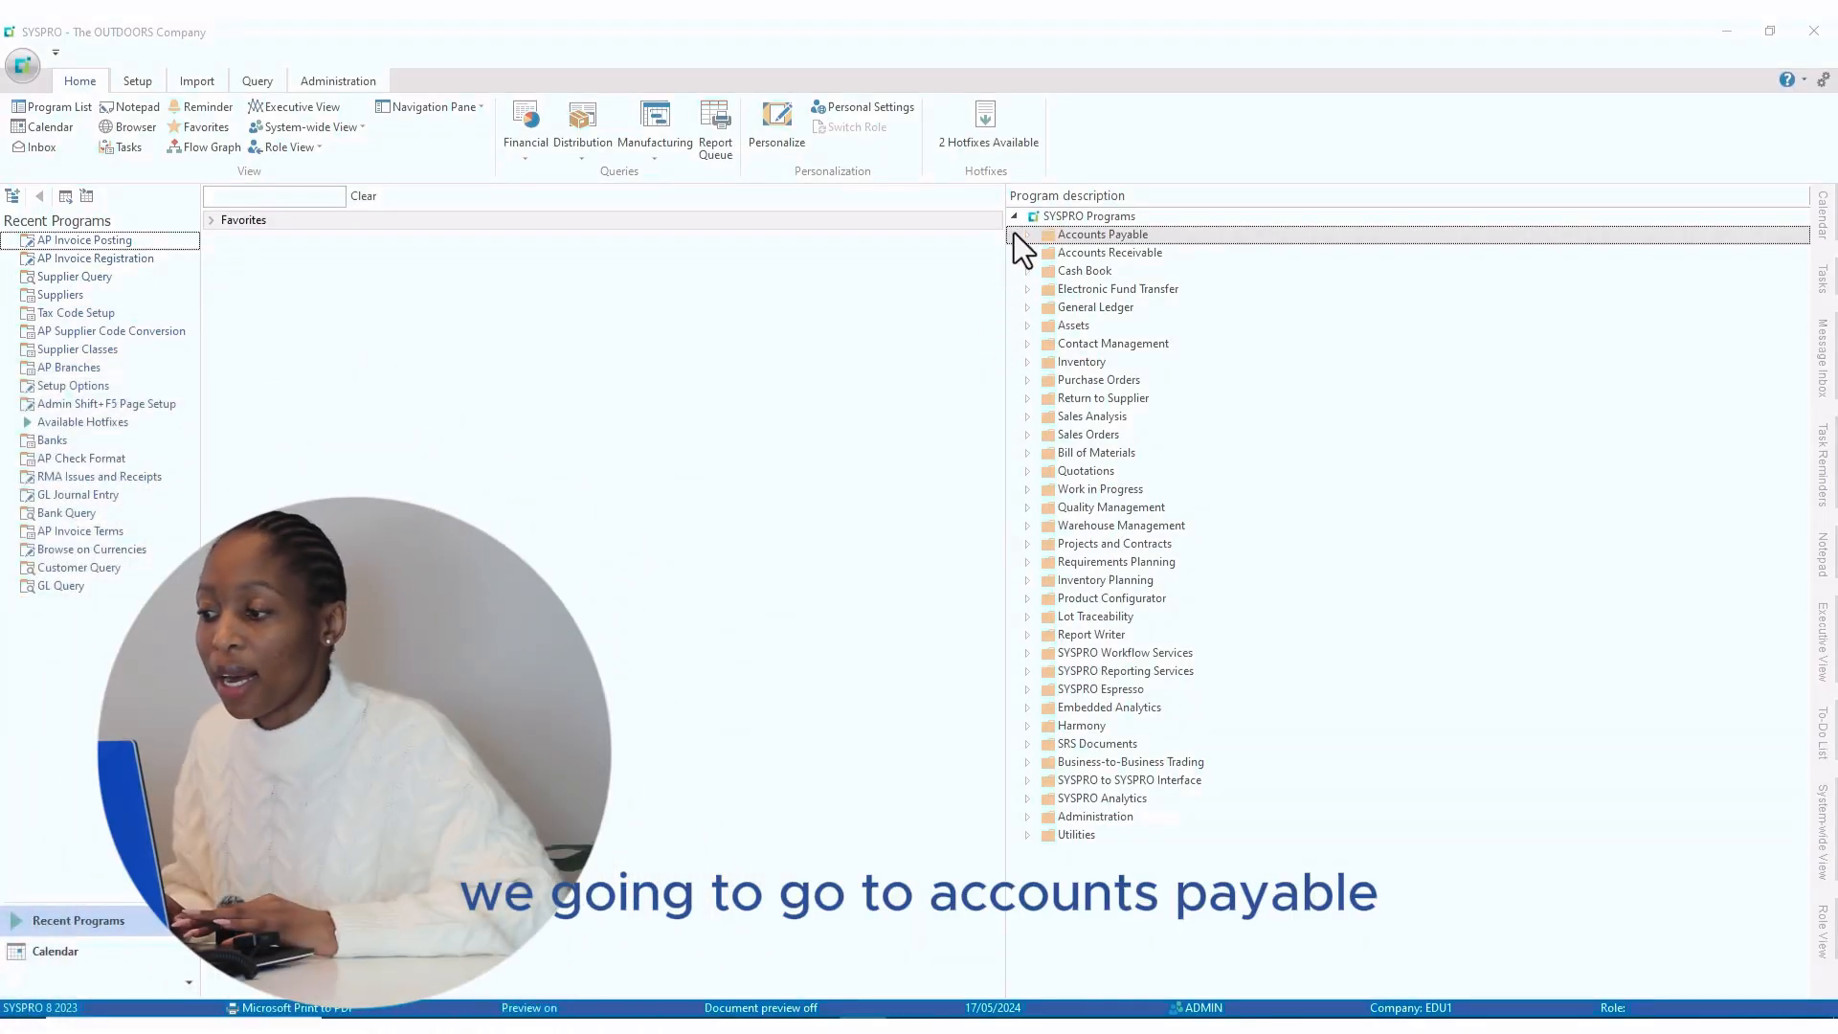
- Launch AP Invoice Posting from Accounts Payable > Invoice Processing in the program tree
left_click(1025, 239)
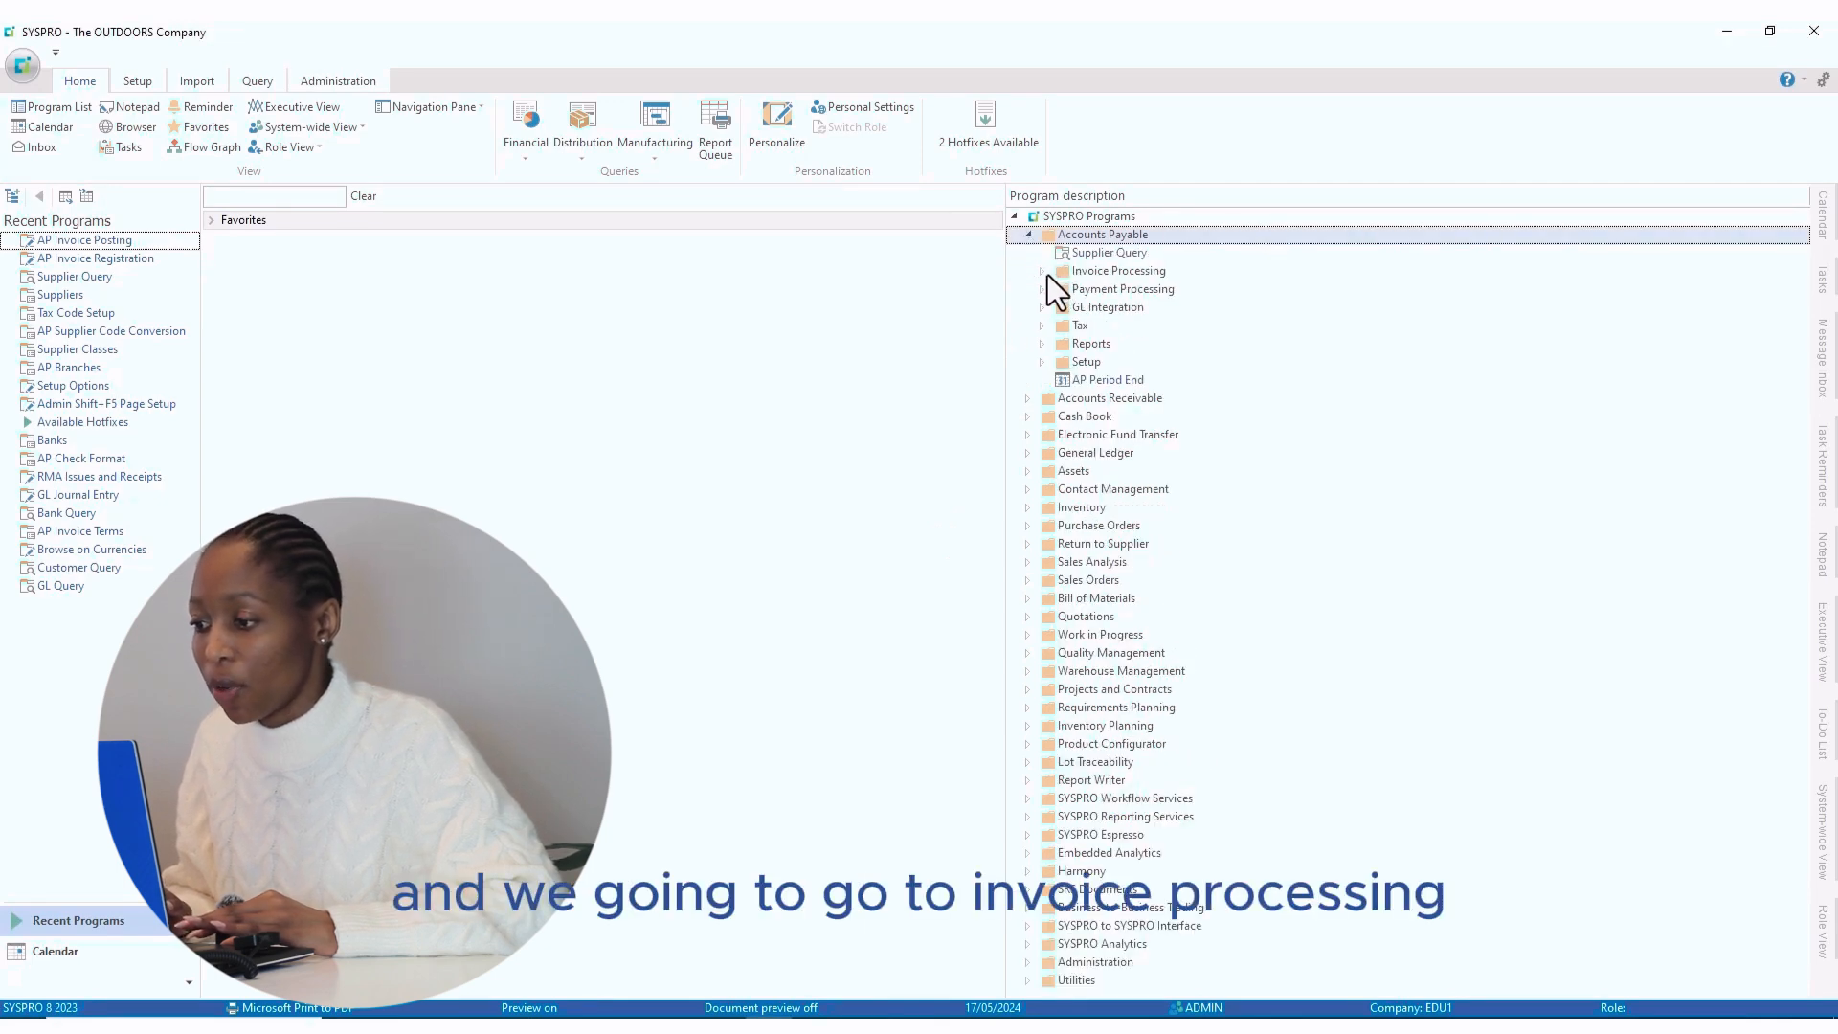
double_click(1048, 274)
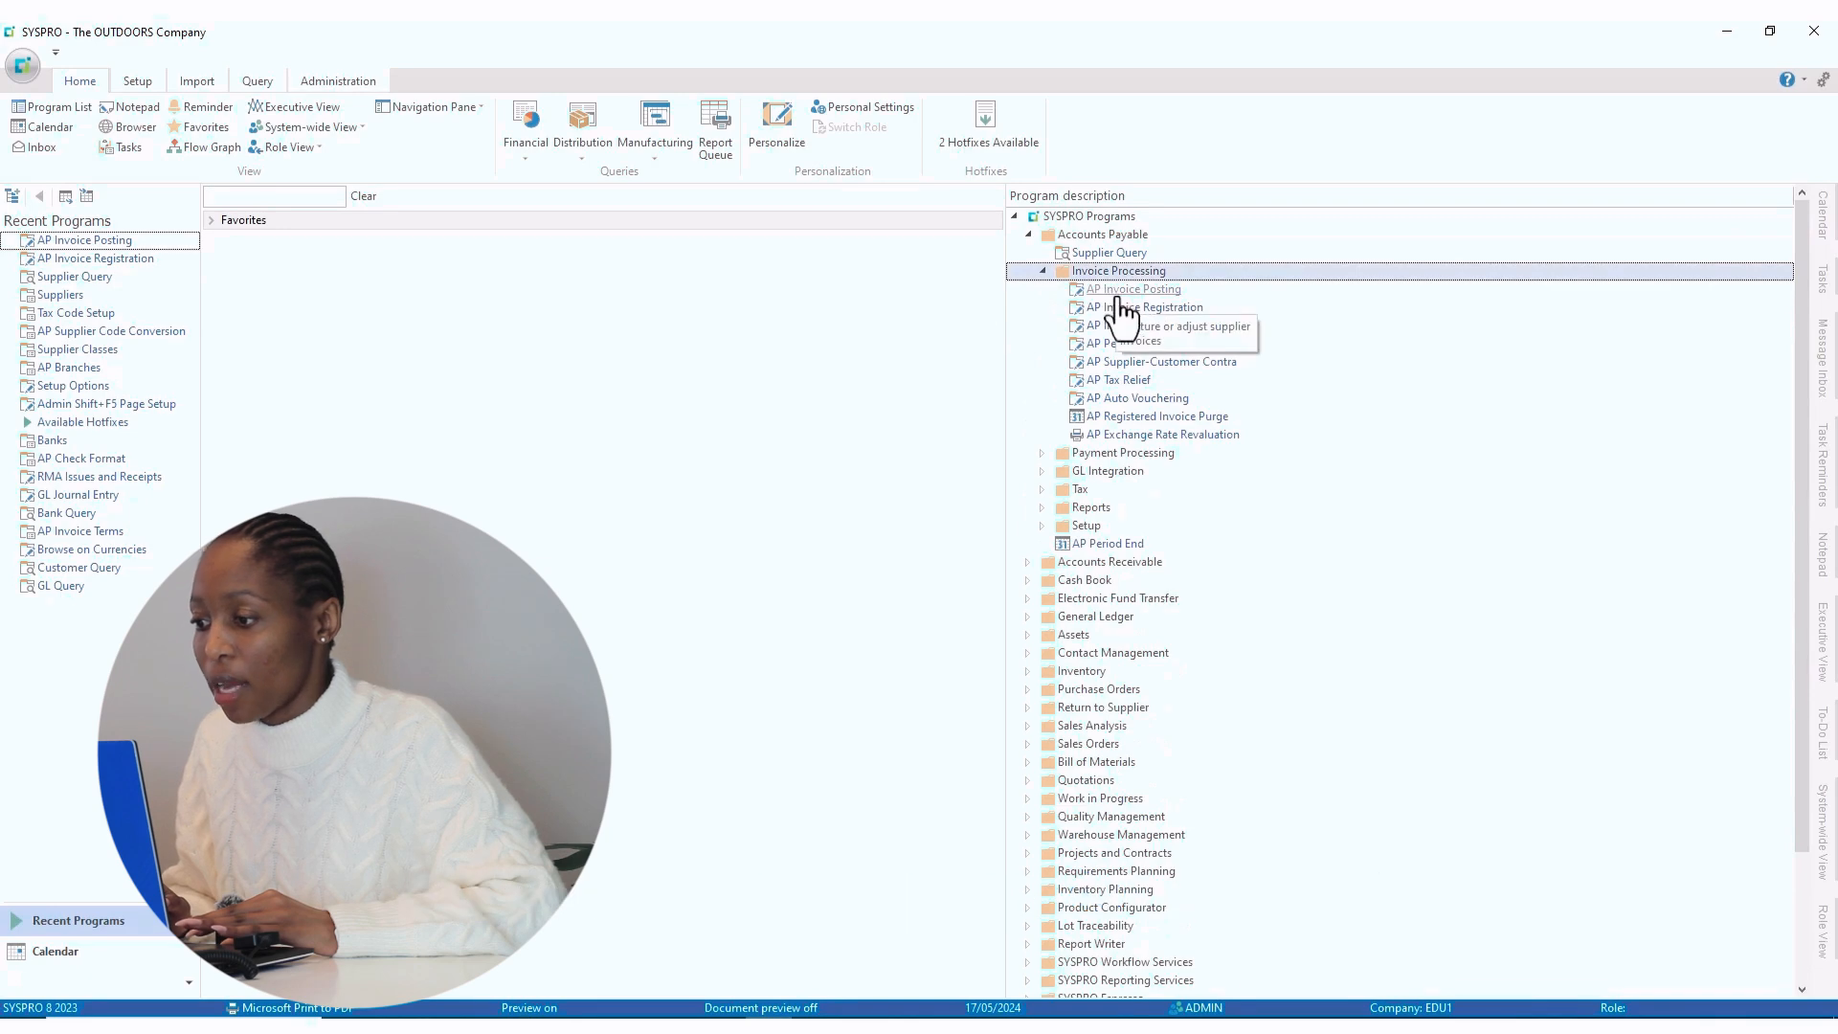
left_click(1120, 291)
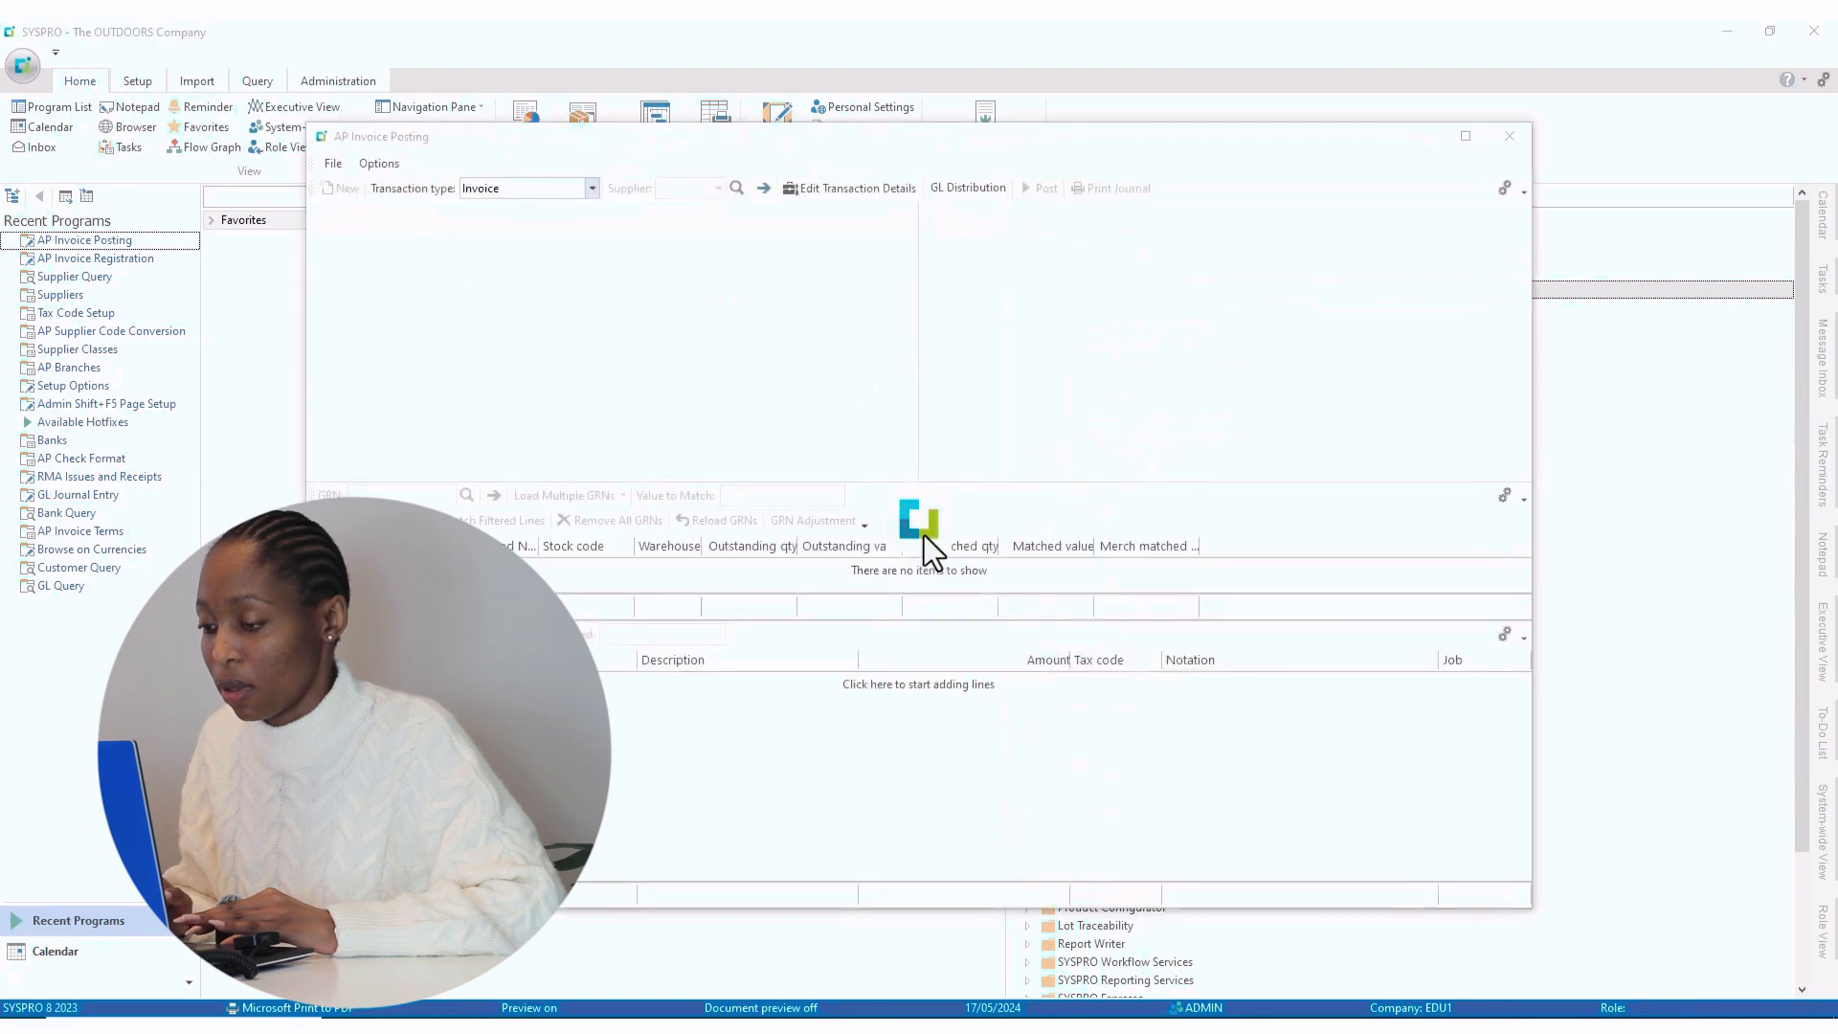
- Maximize the window and start a debit note for supplier 9 against invoice 5904
left_click(1465, 137)
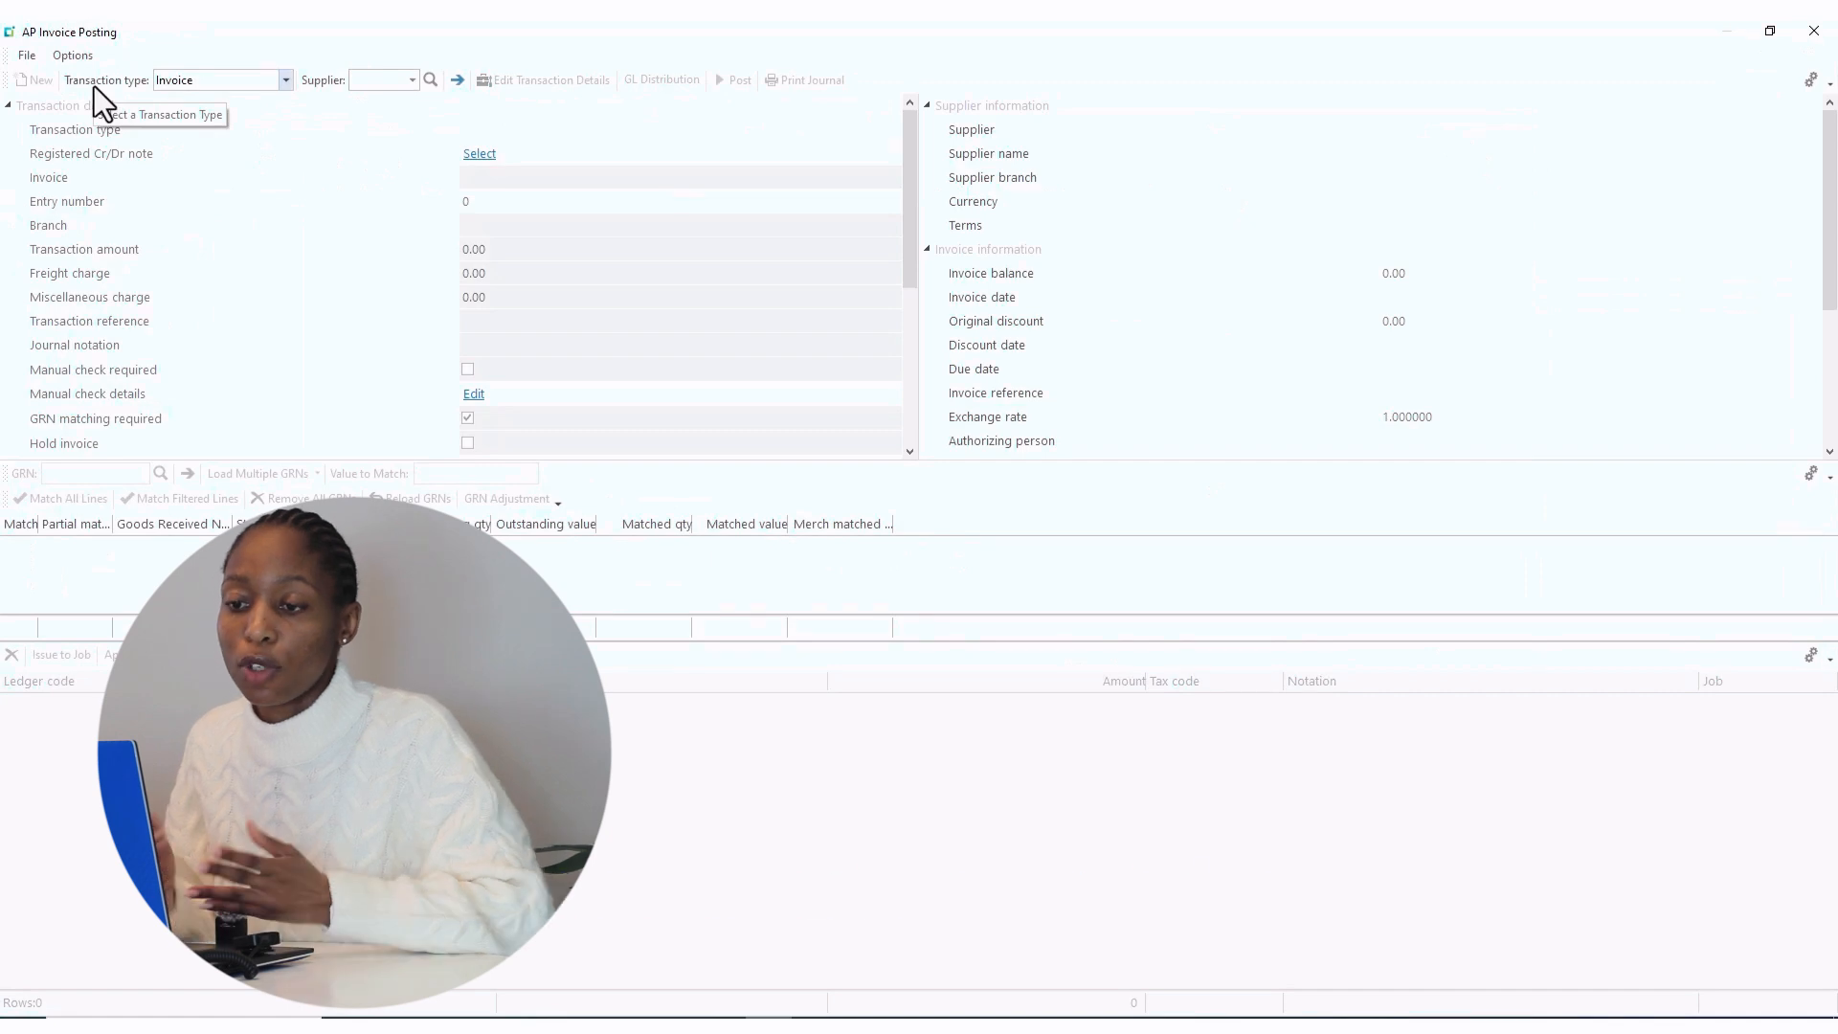
left_click(288, 84)
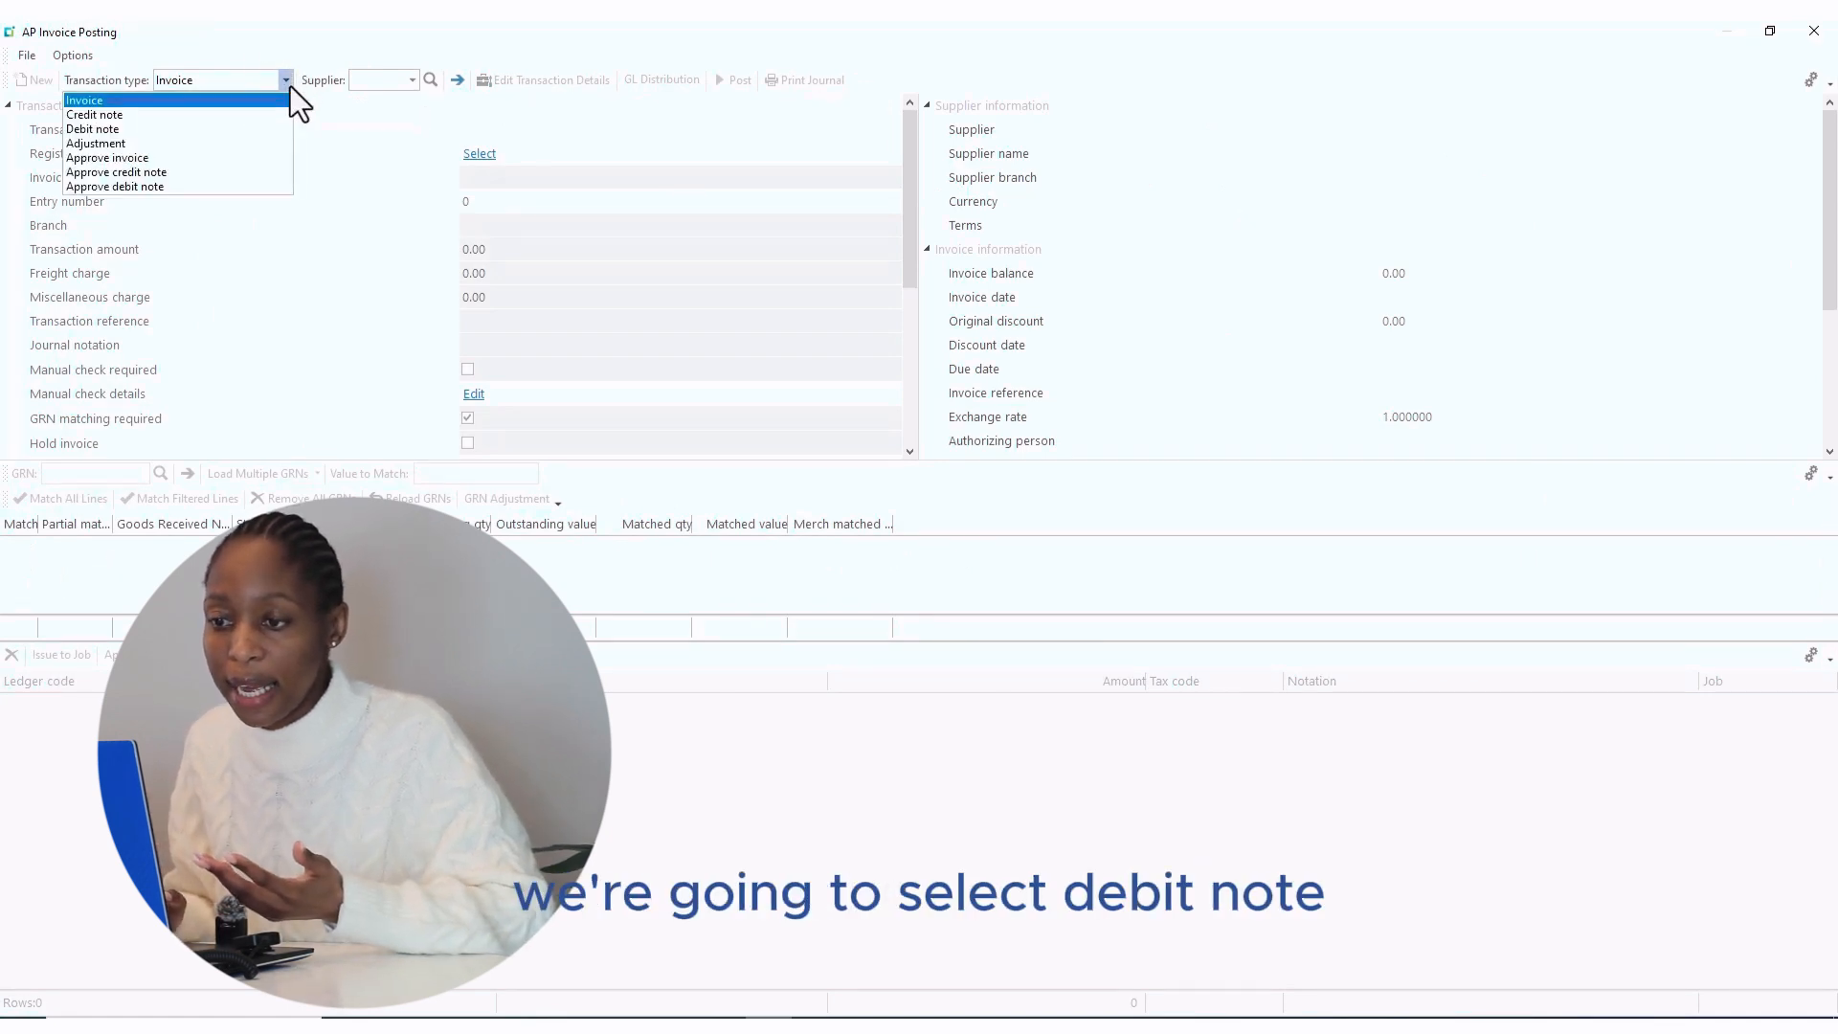
left_click(96, 130)
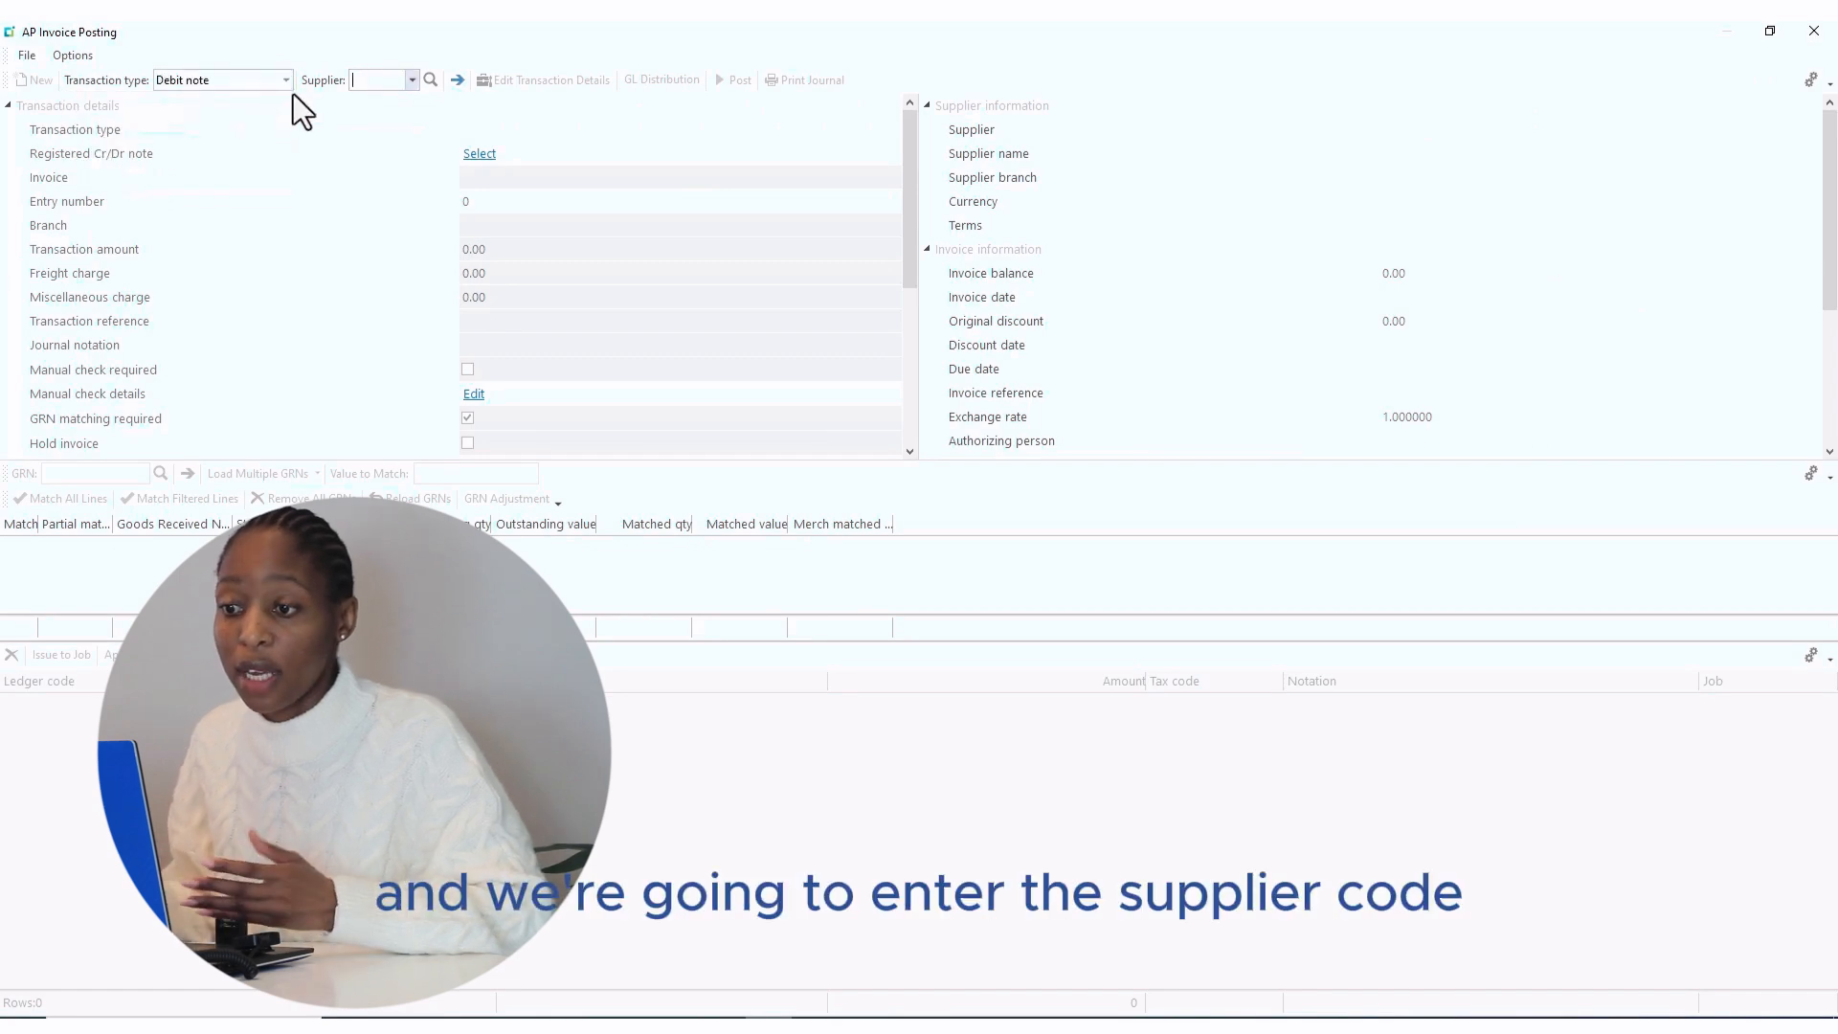
type("9")
key("Tab")
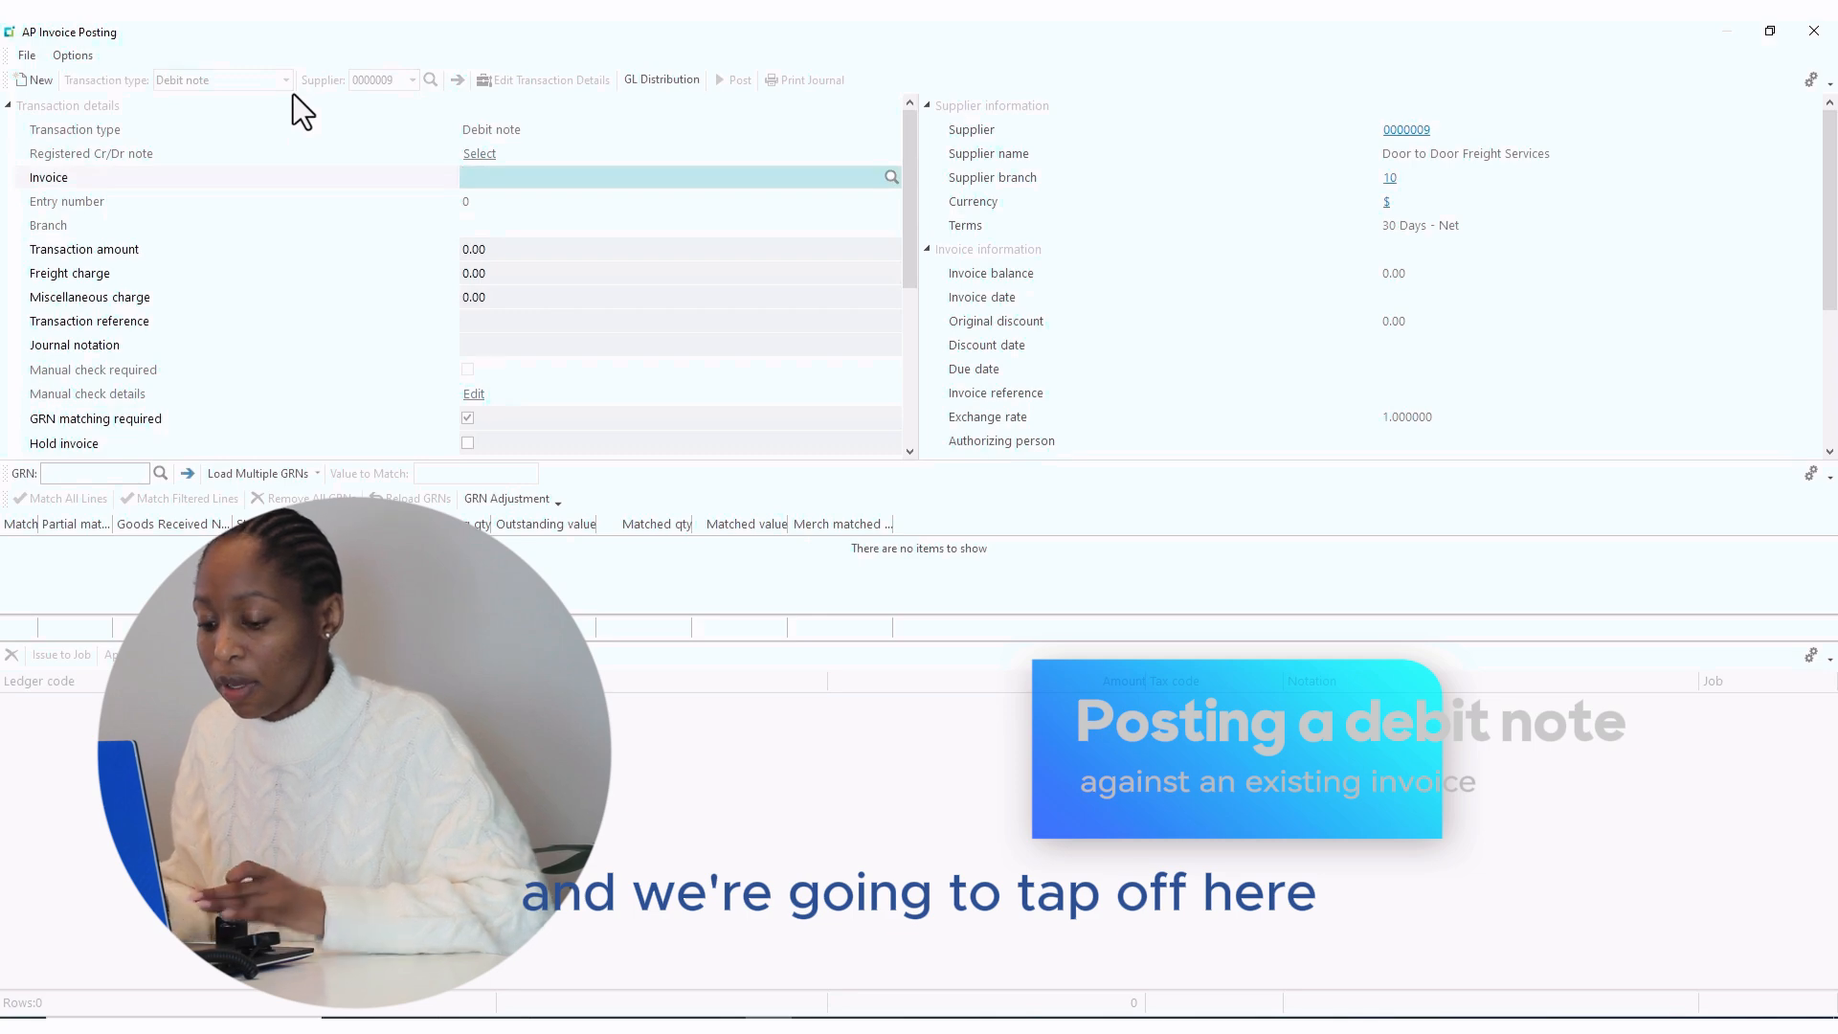
type("5")
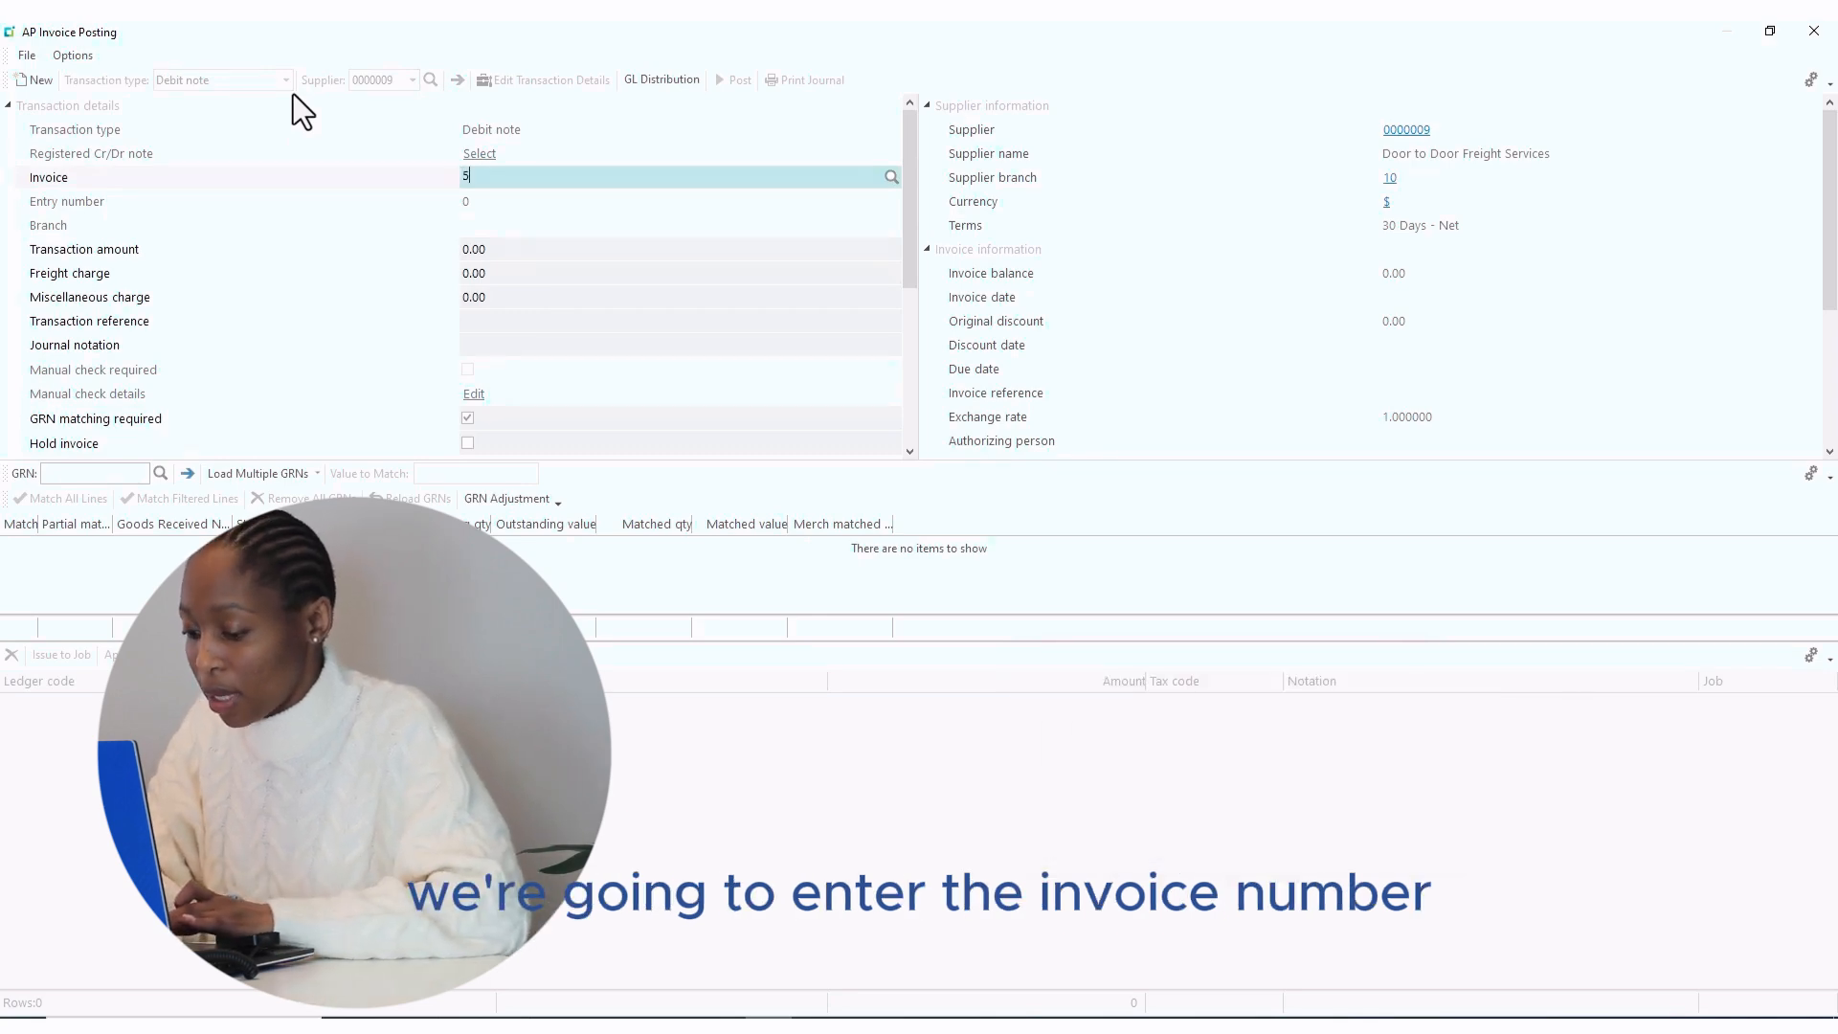
type("9")
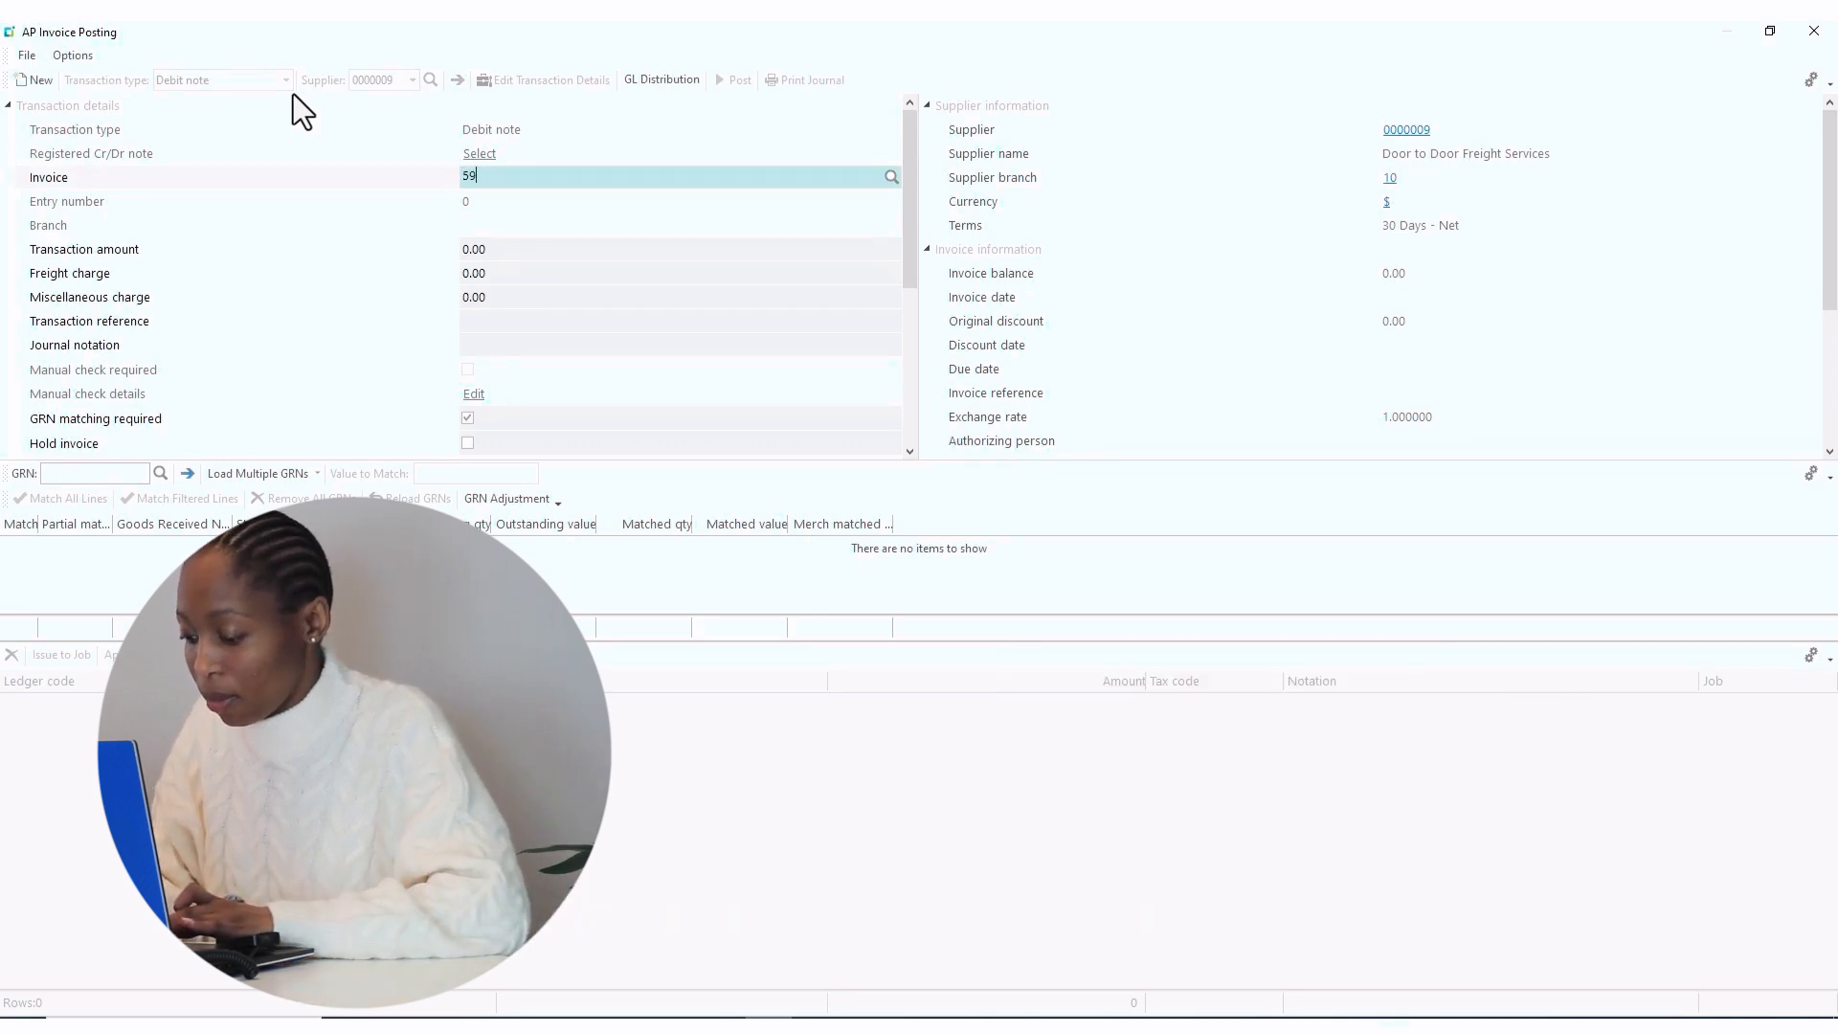
type("04")
key("Tab")
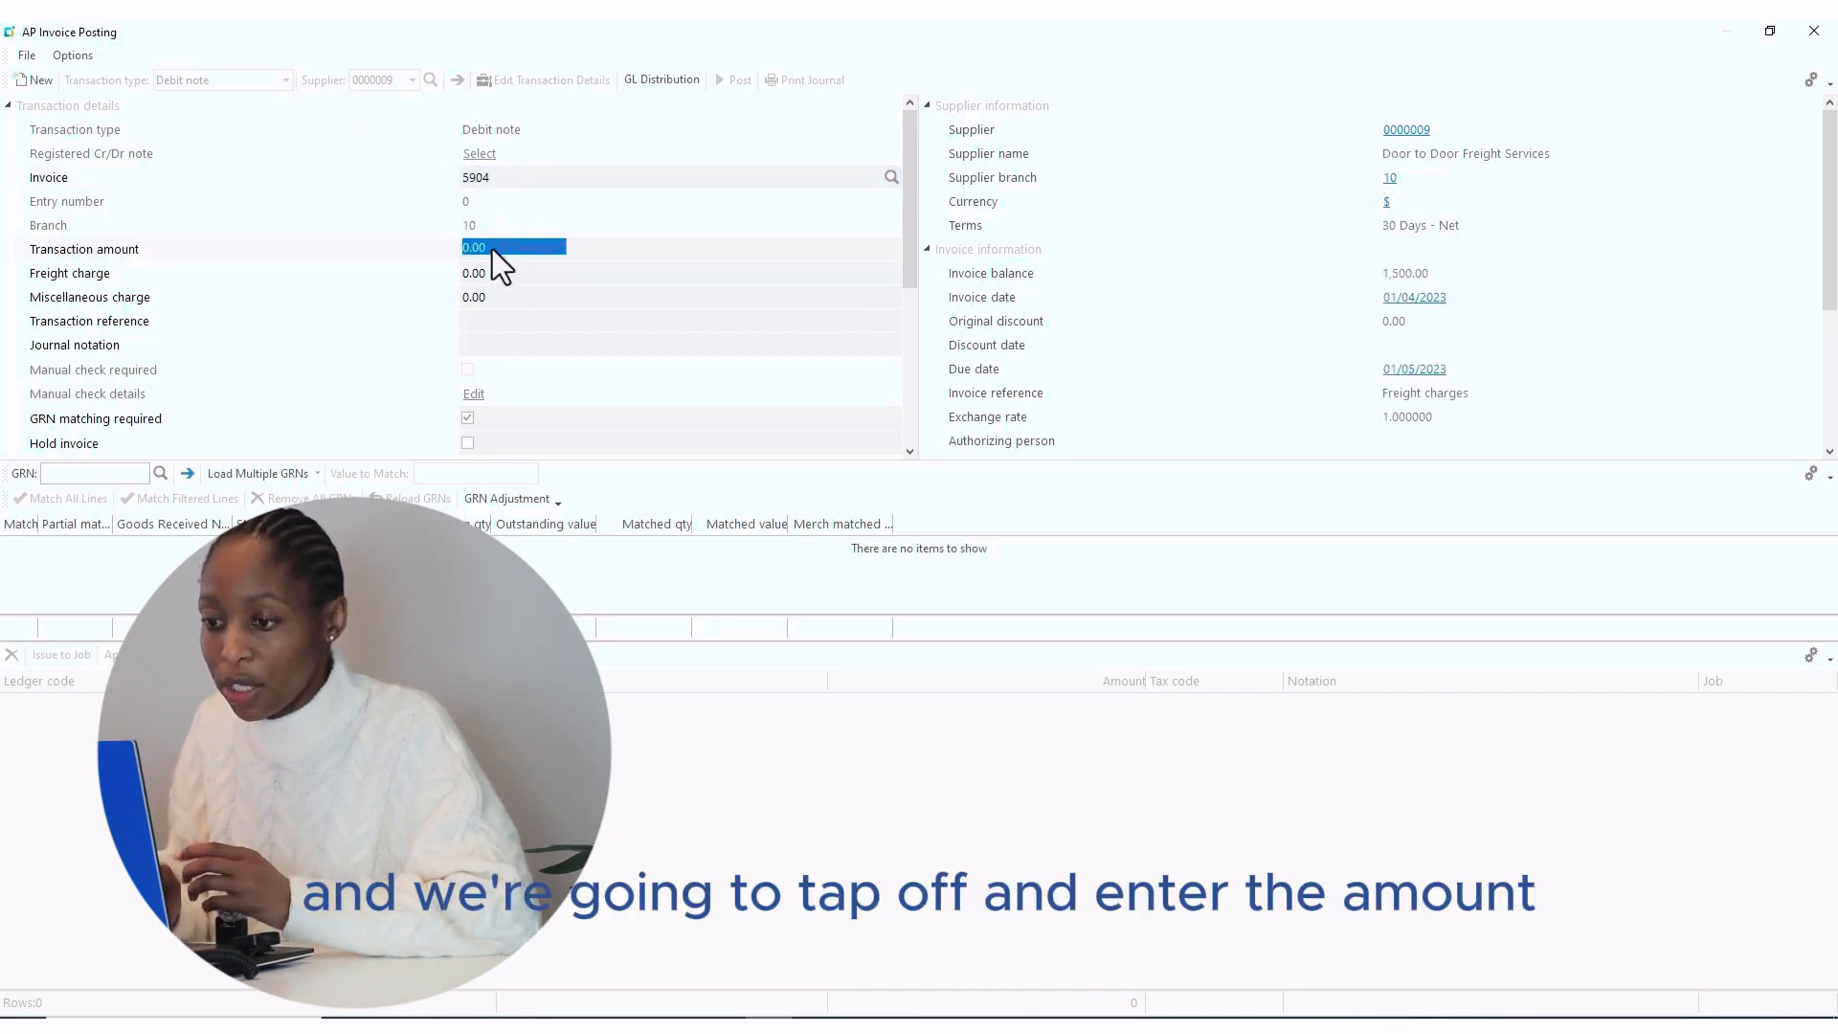
- Enter debit amount 50.00, reference P/O 187 and notation 'Undercharge freight'
type("50")
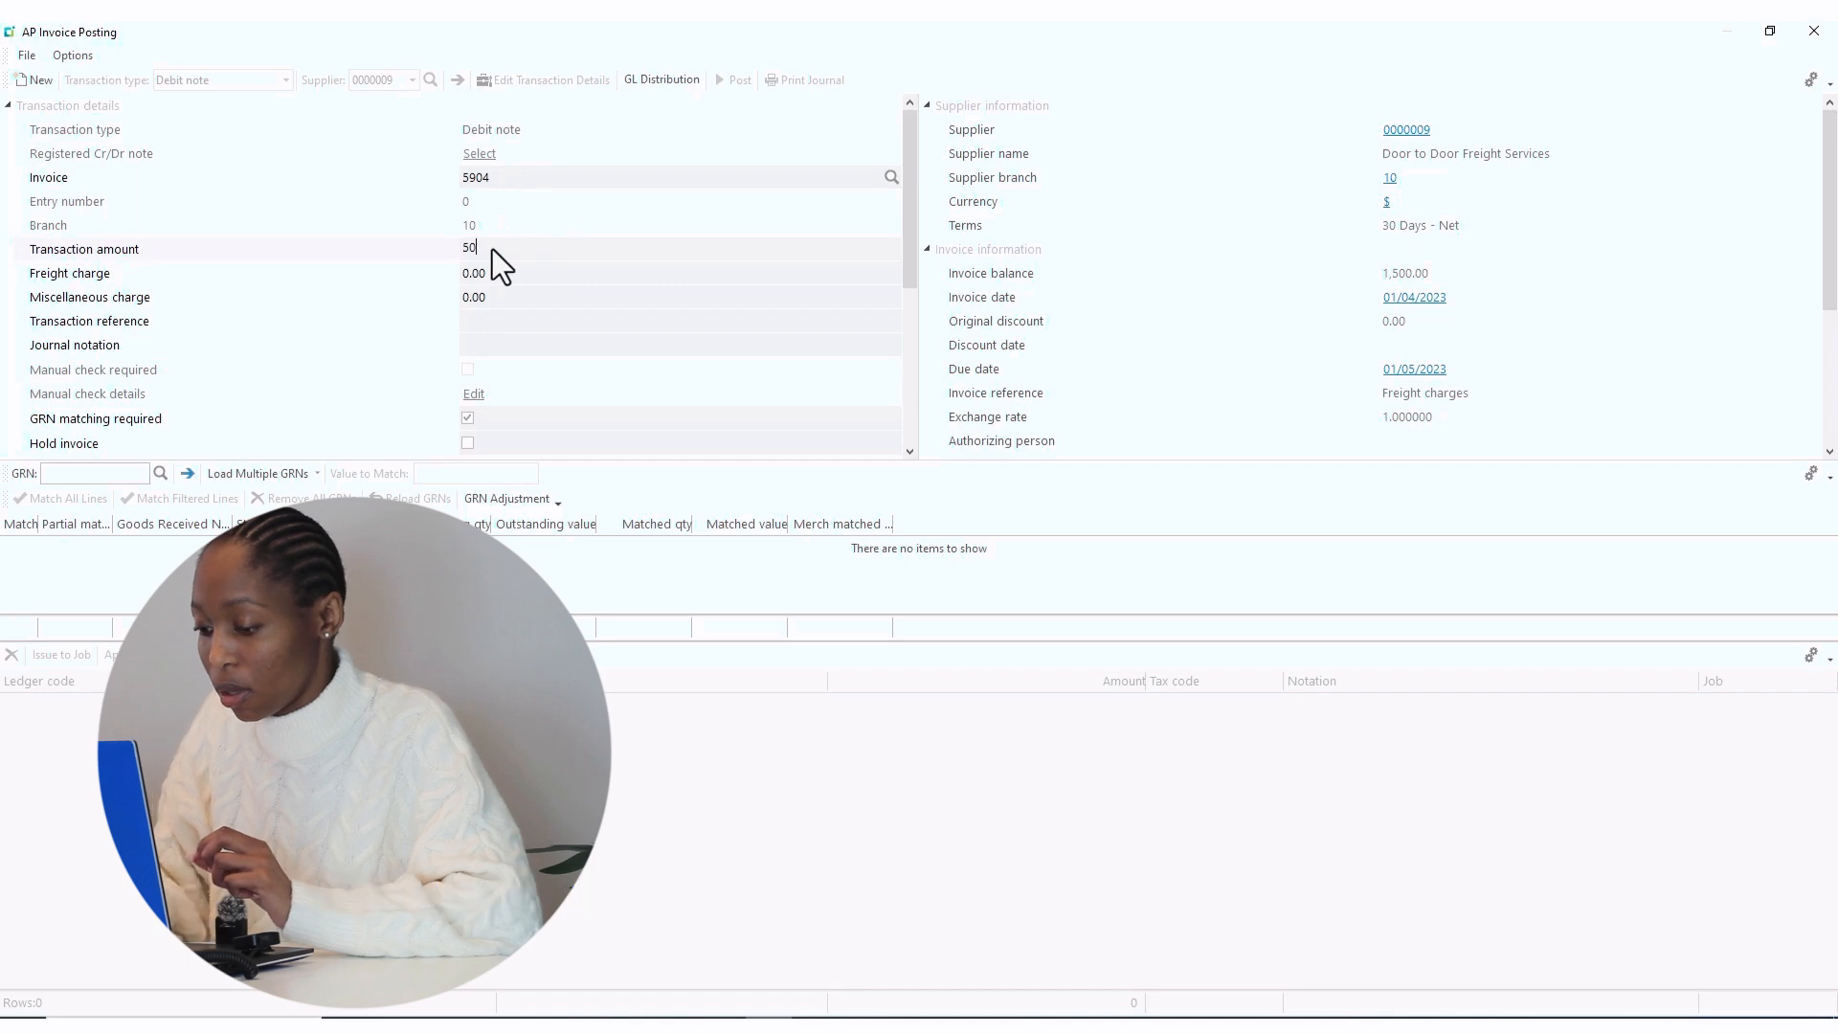
key("Tab")
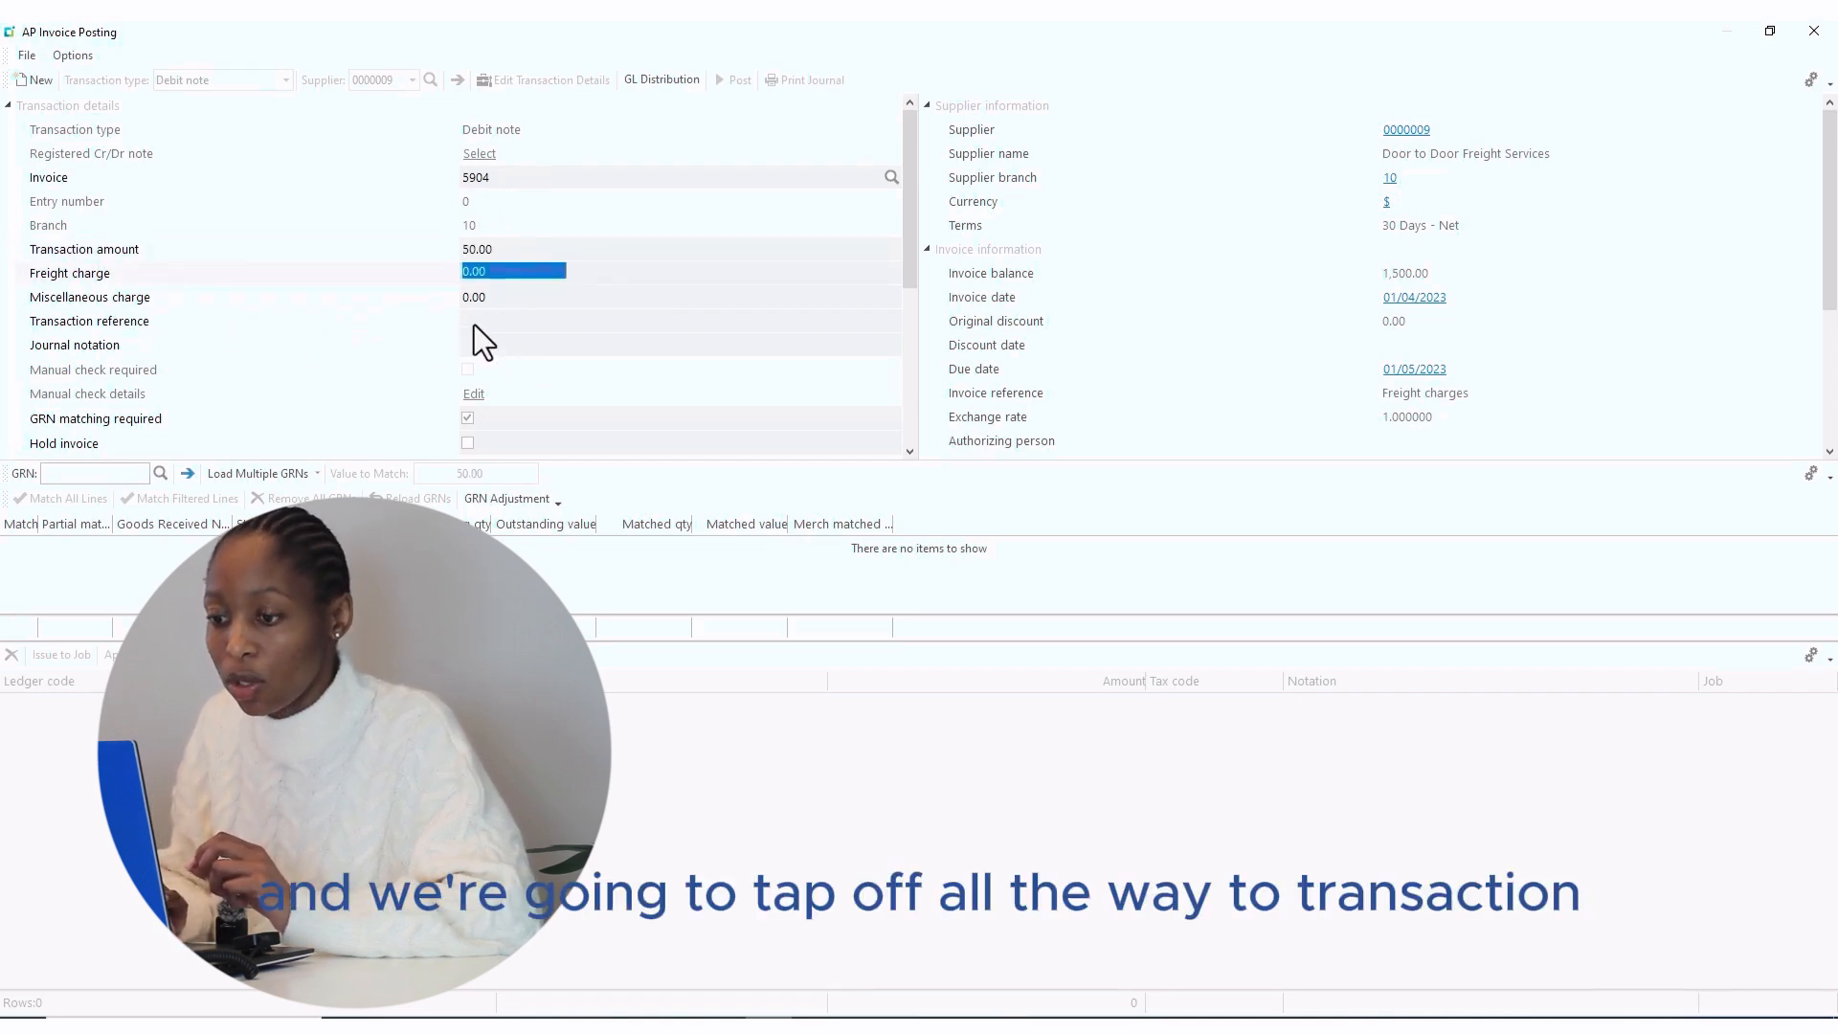
key("Tab")
key("Tab")
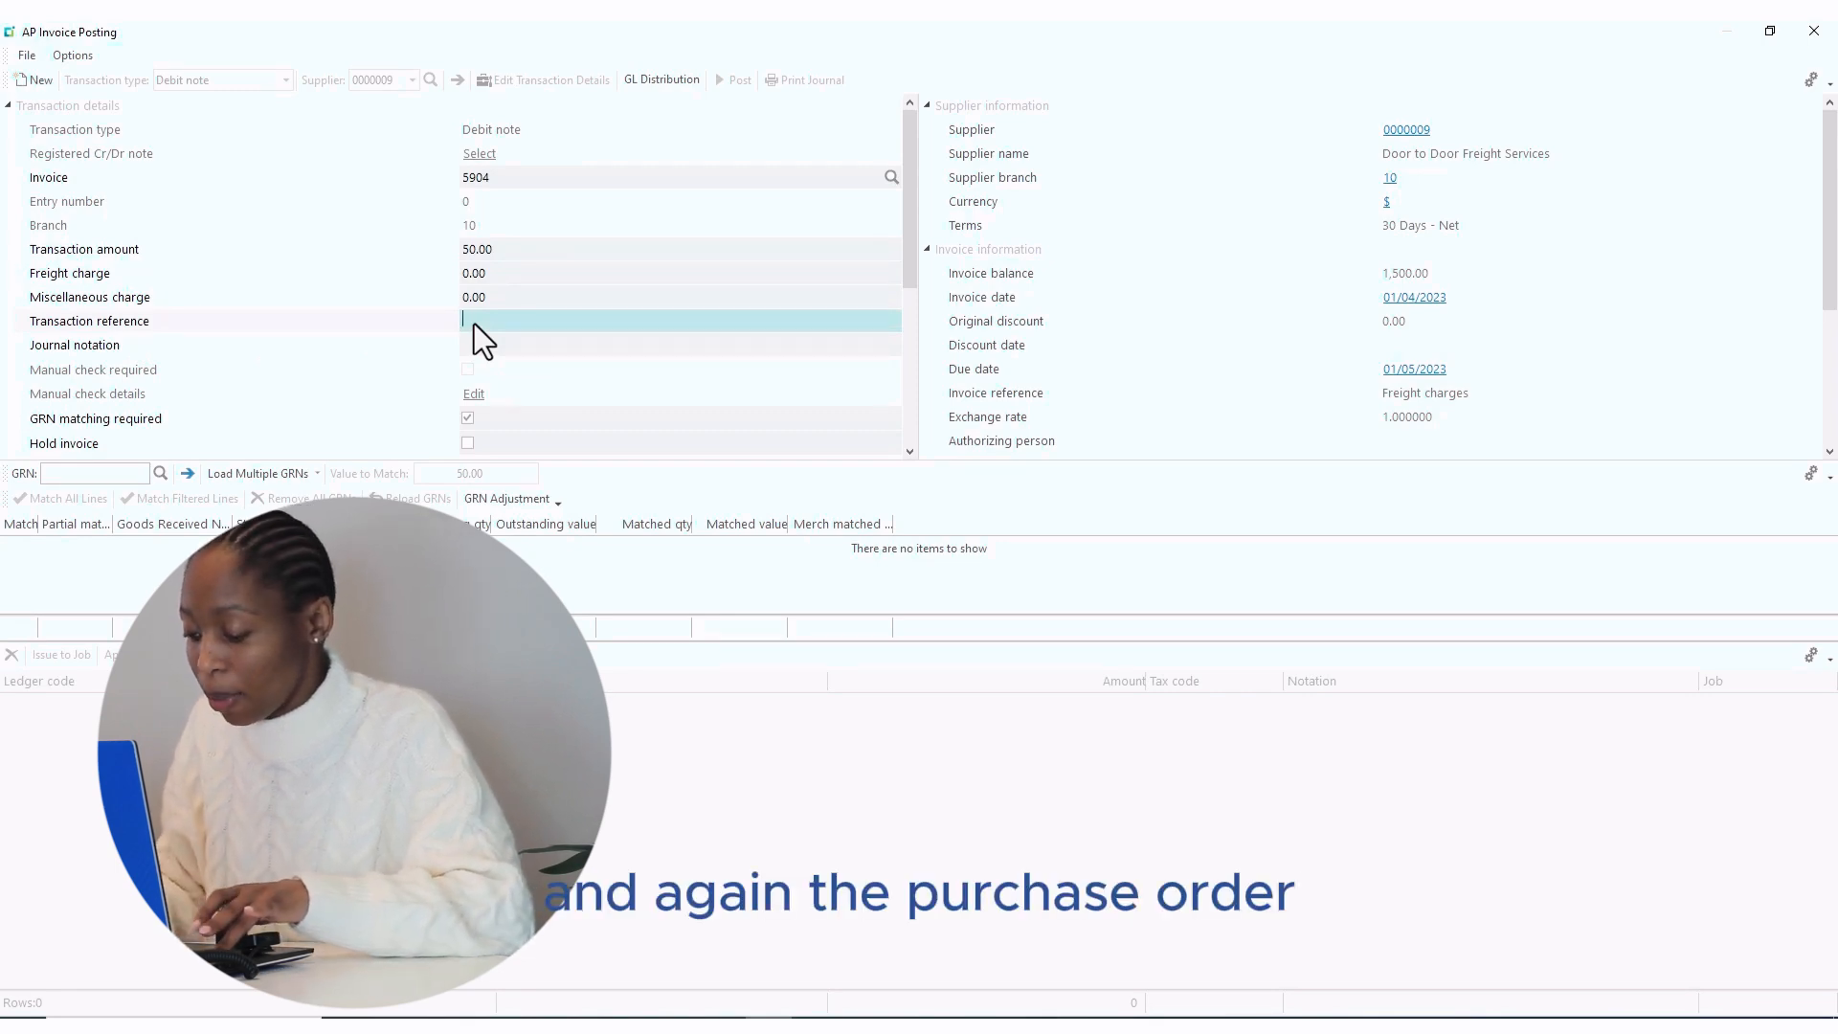
type("P")
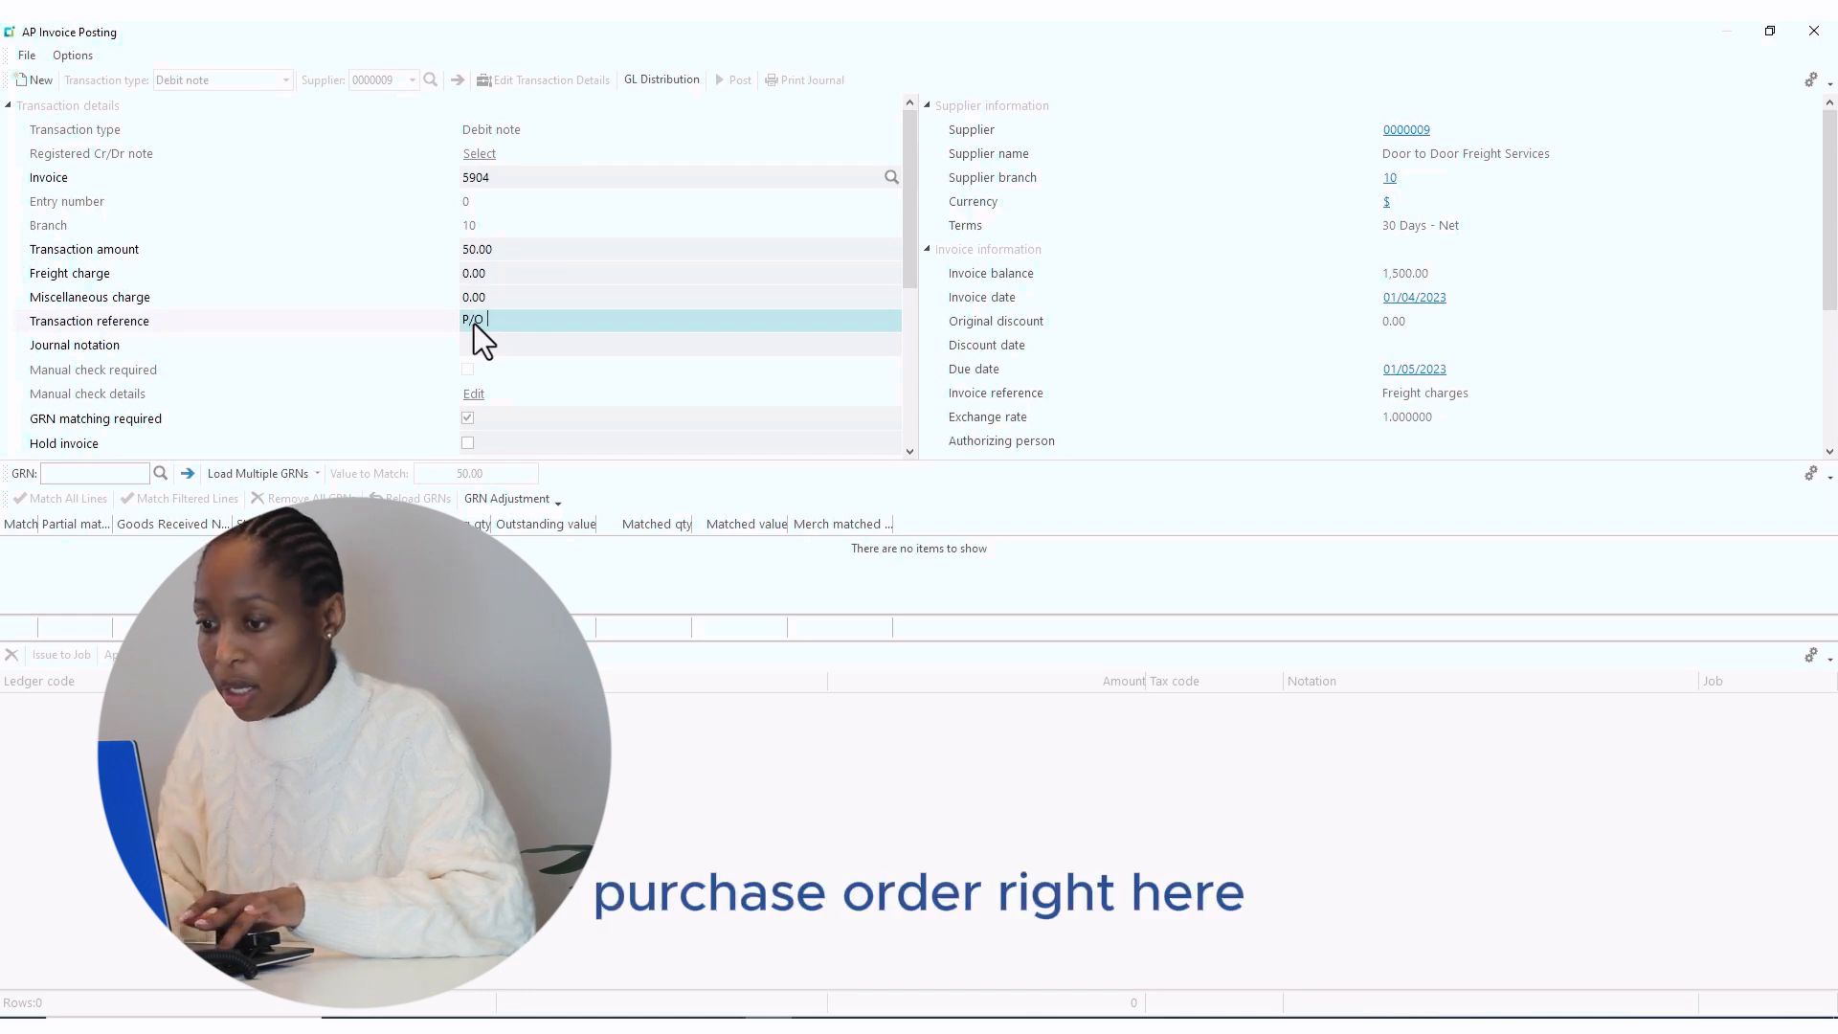
type("/O 187")
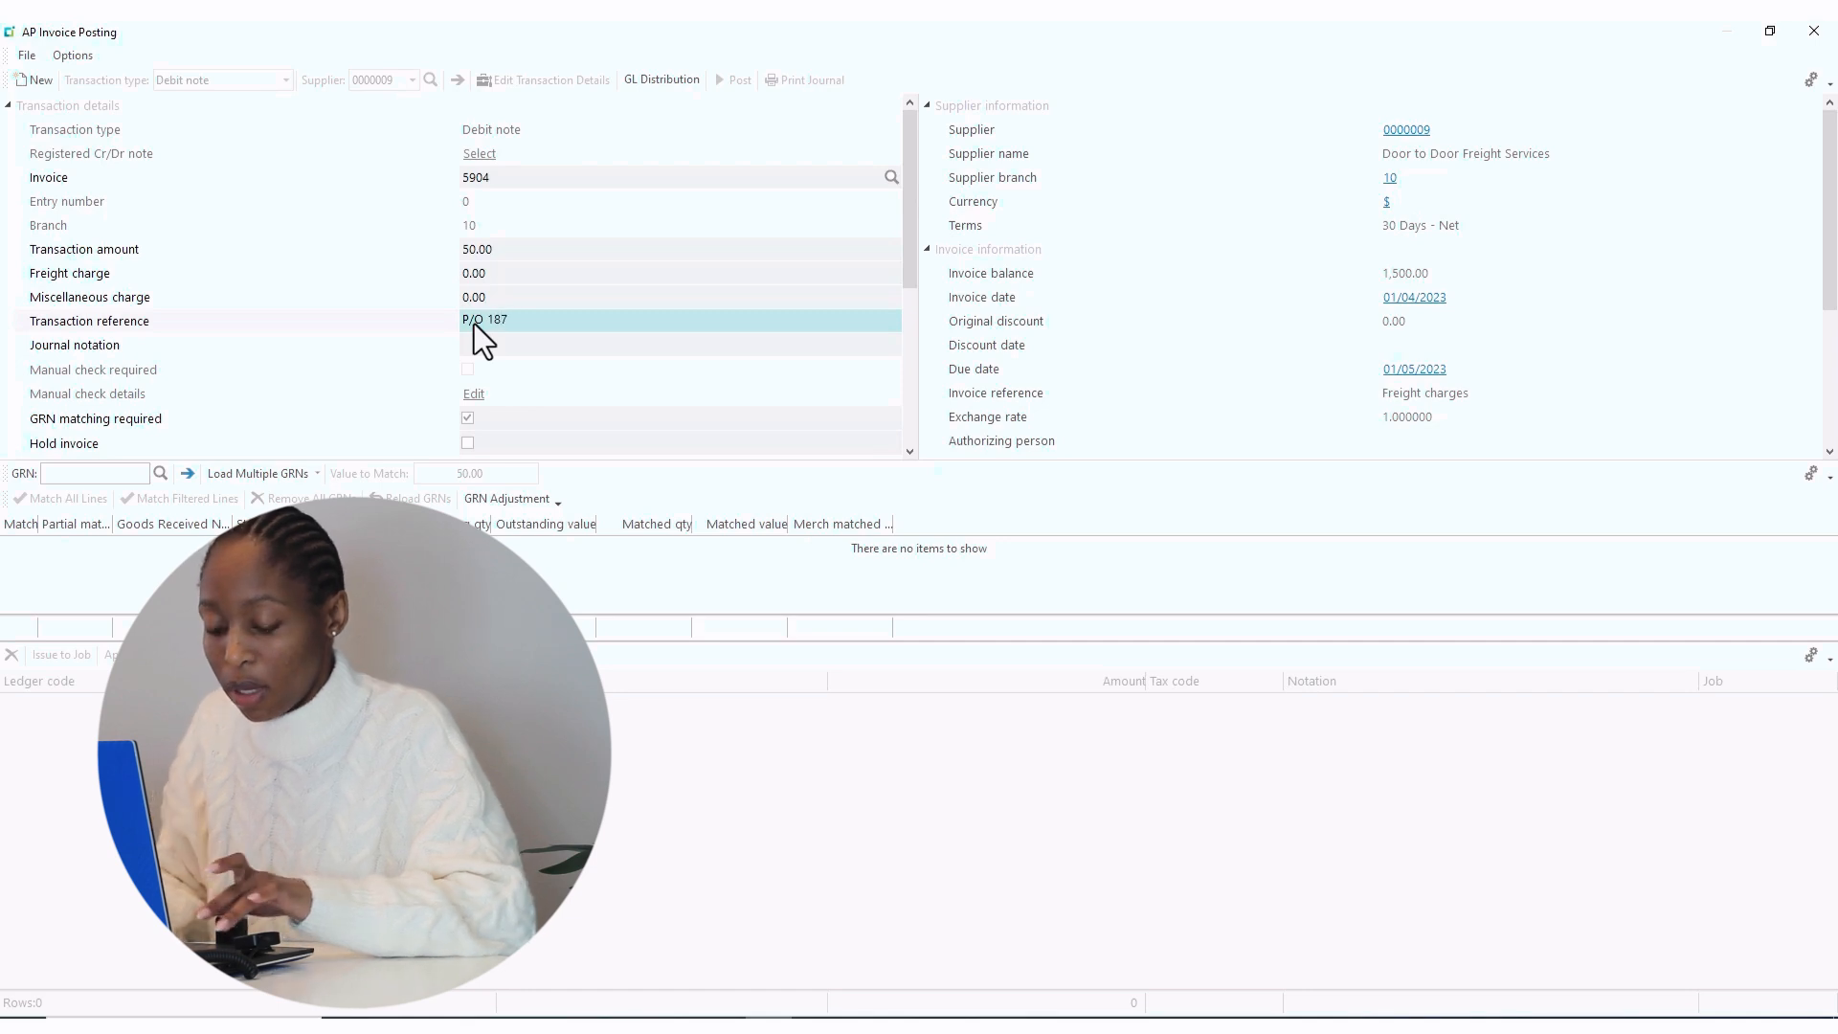
key("Tab")
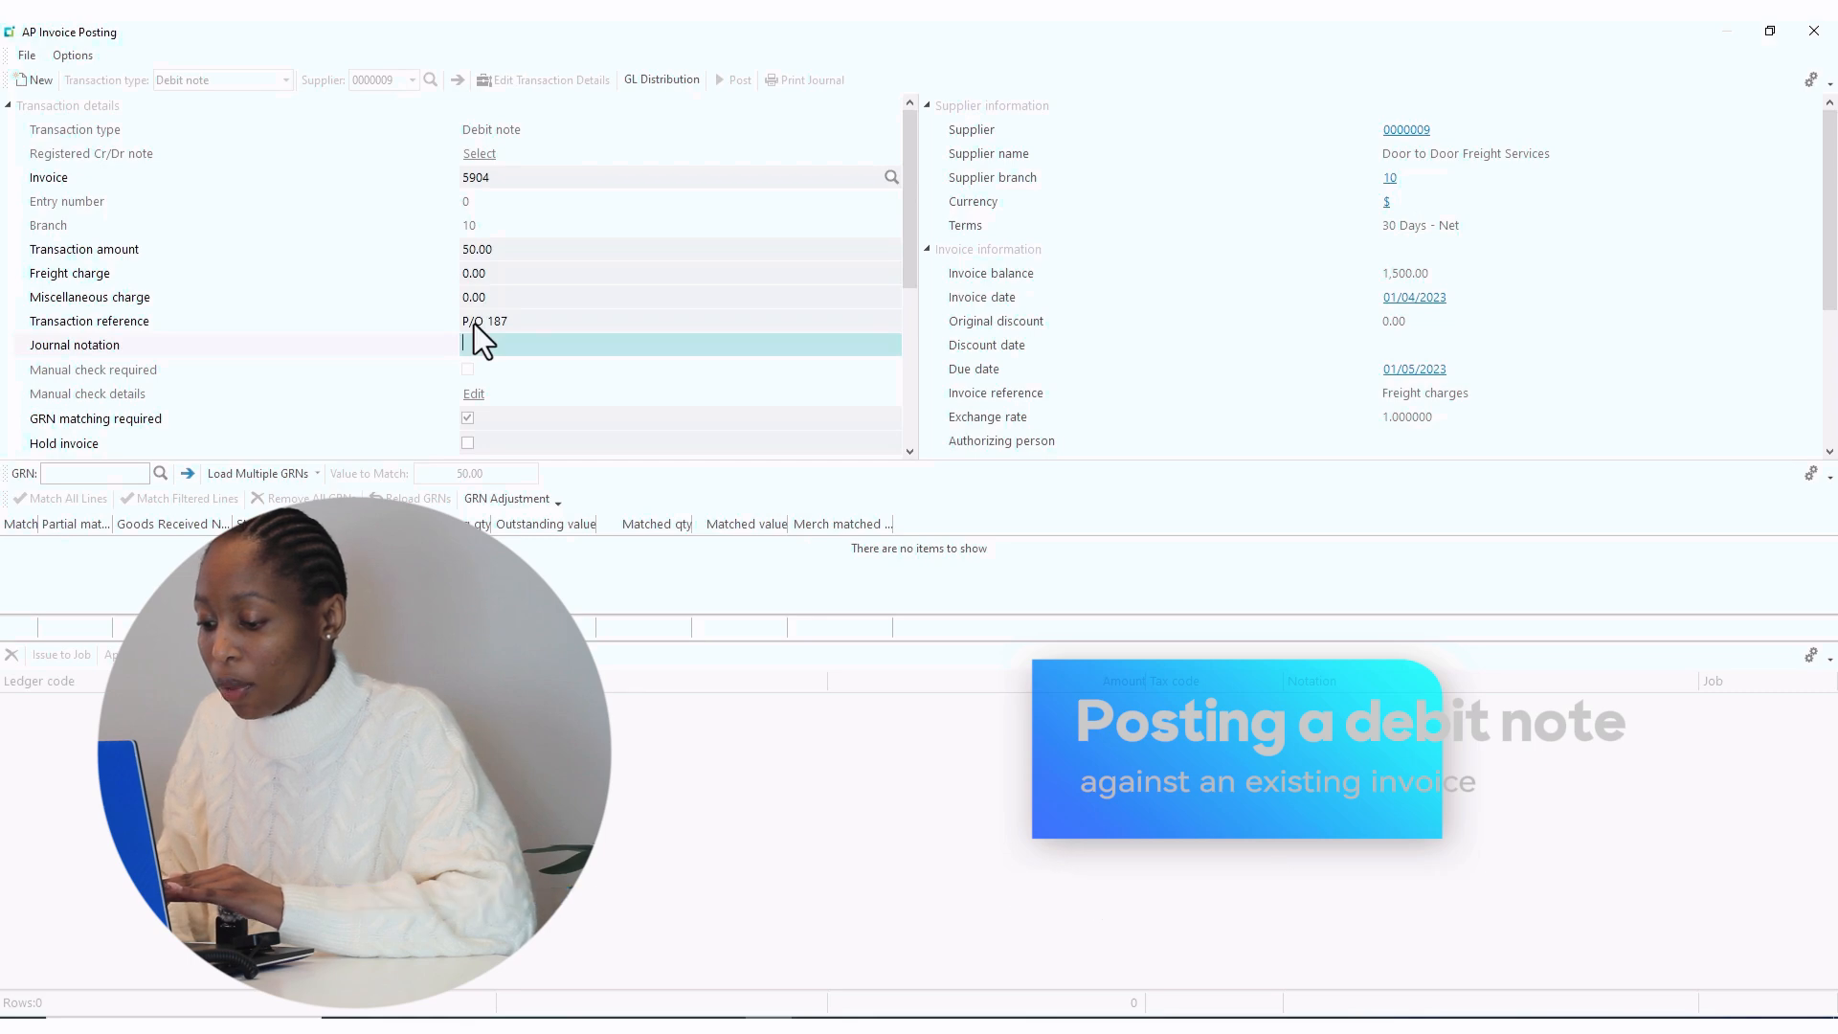
type("U")
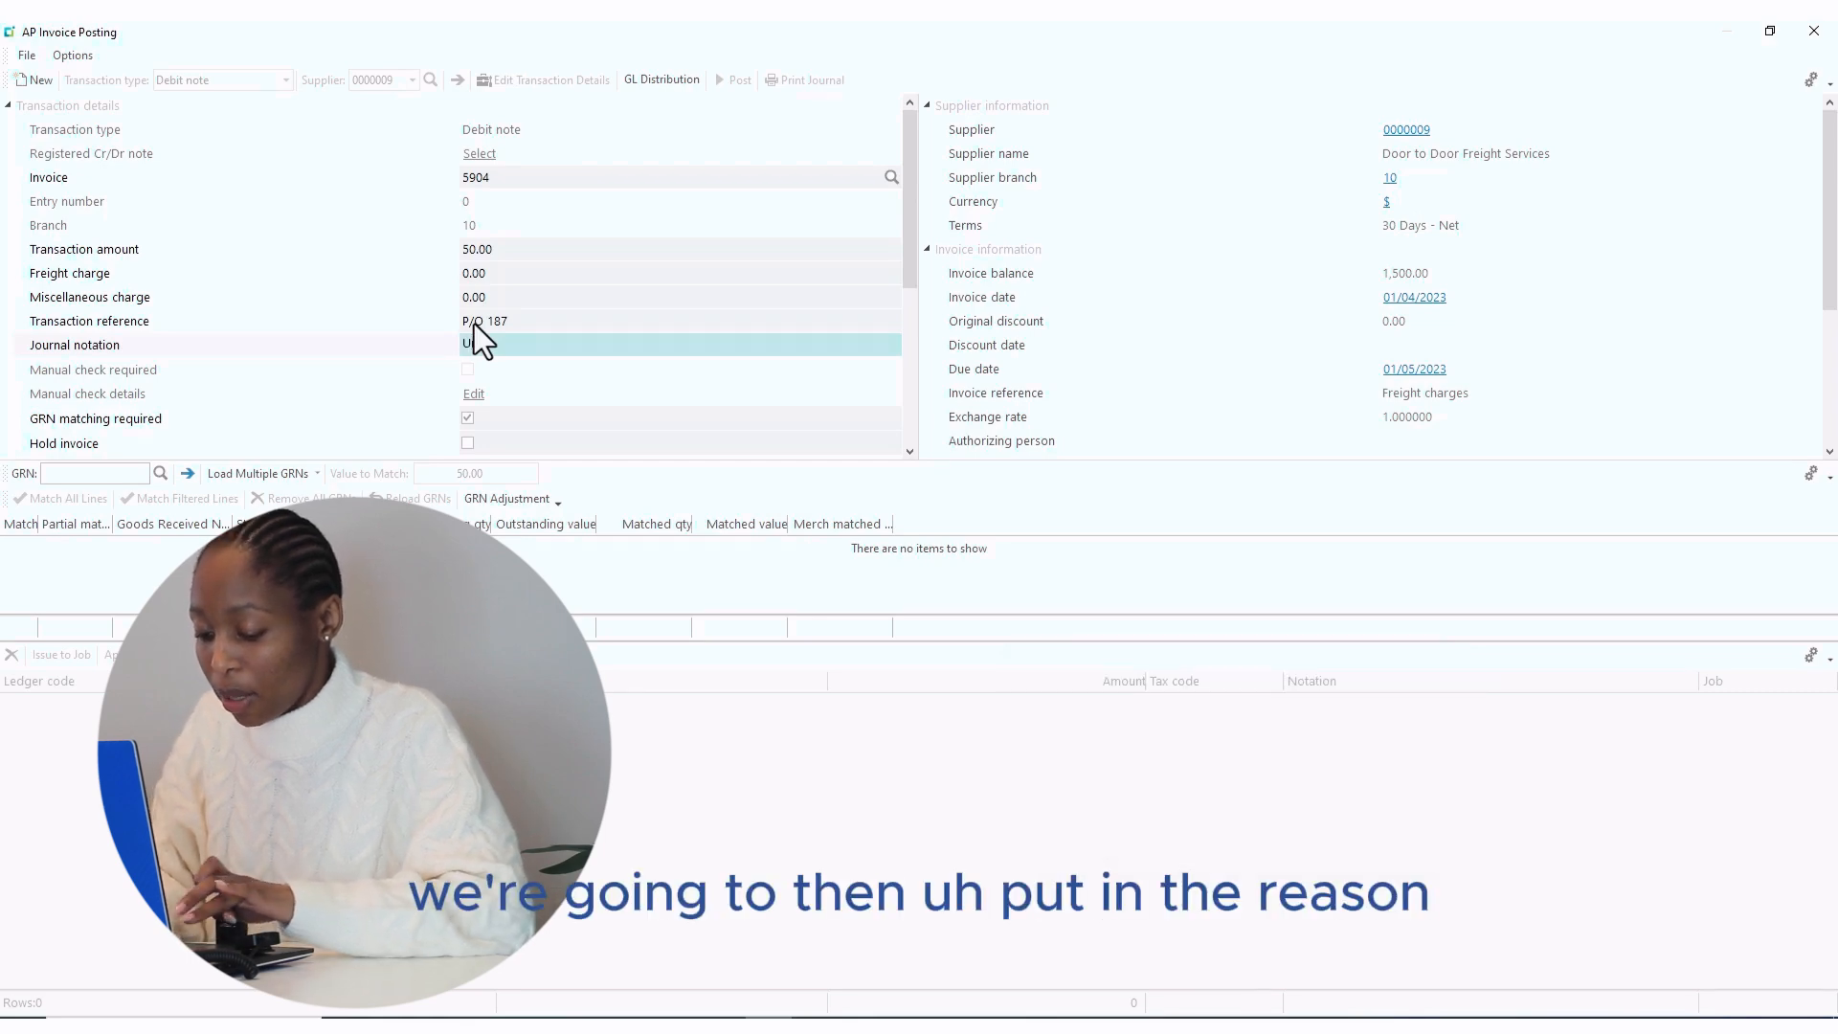
type("nder")
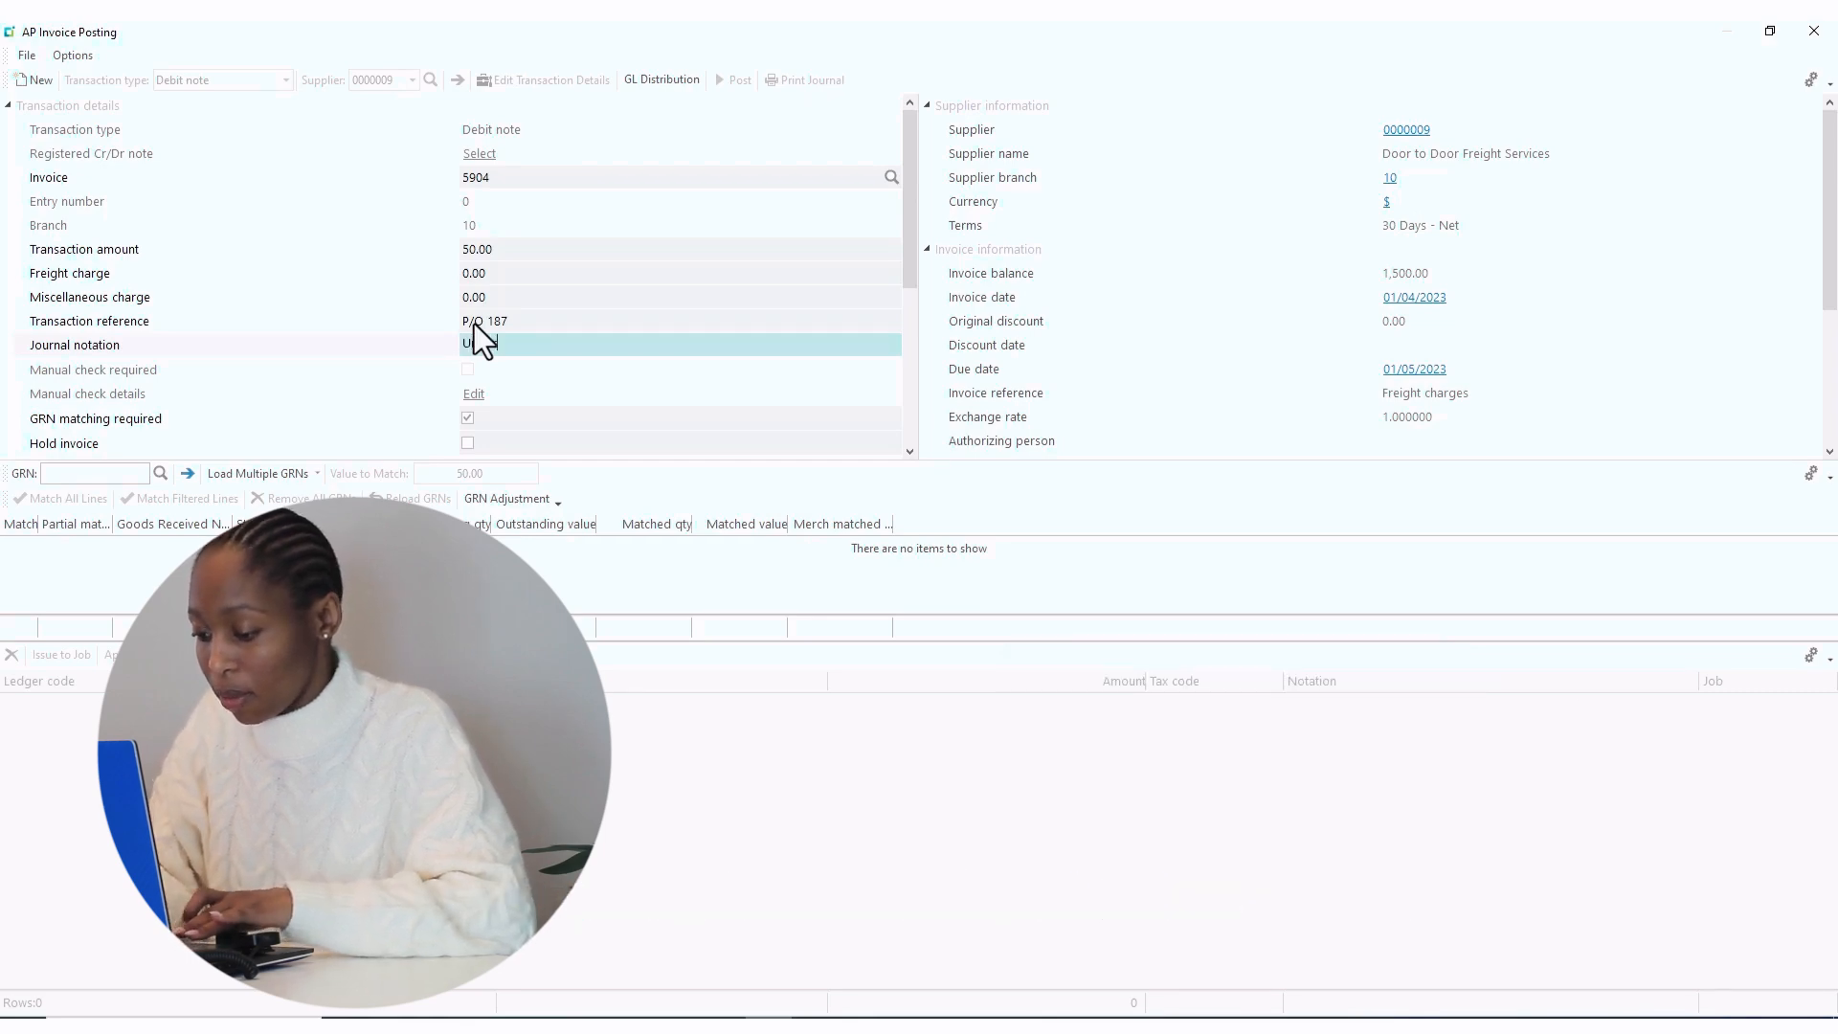
type("cha")
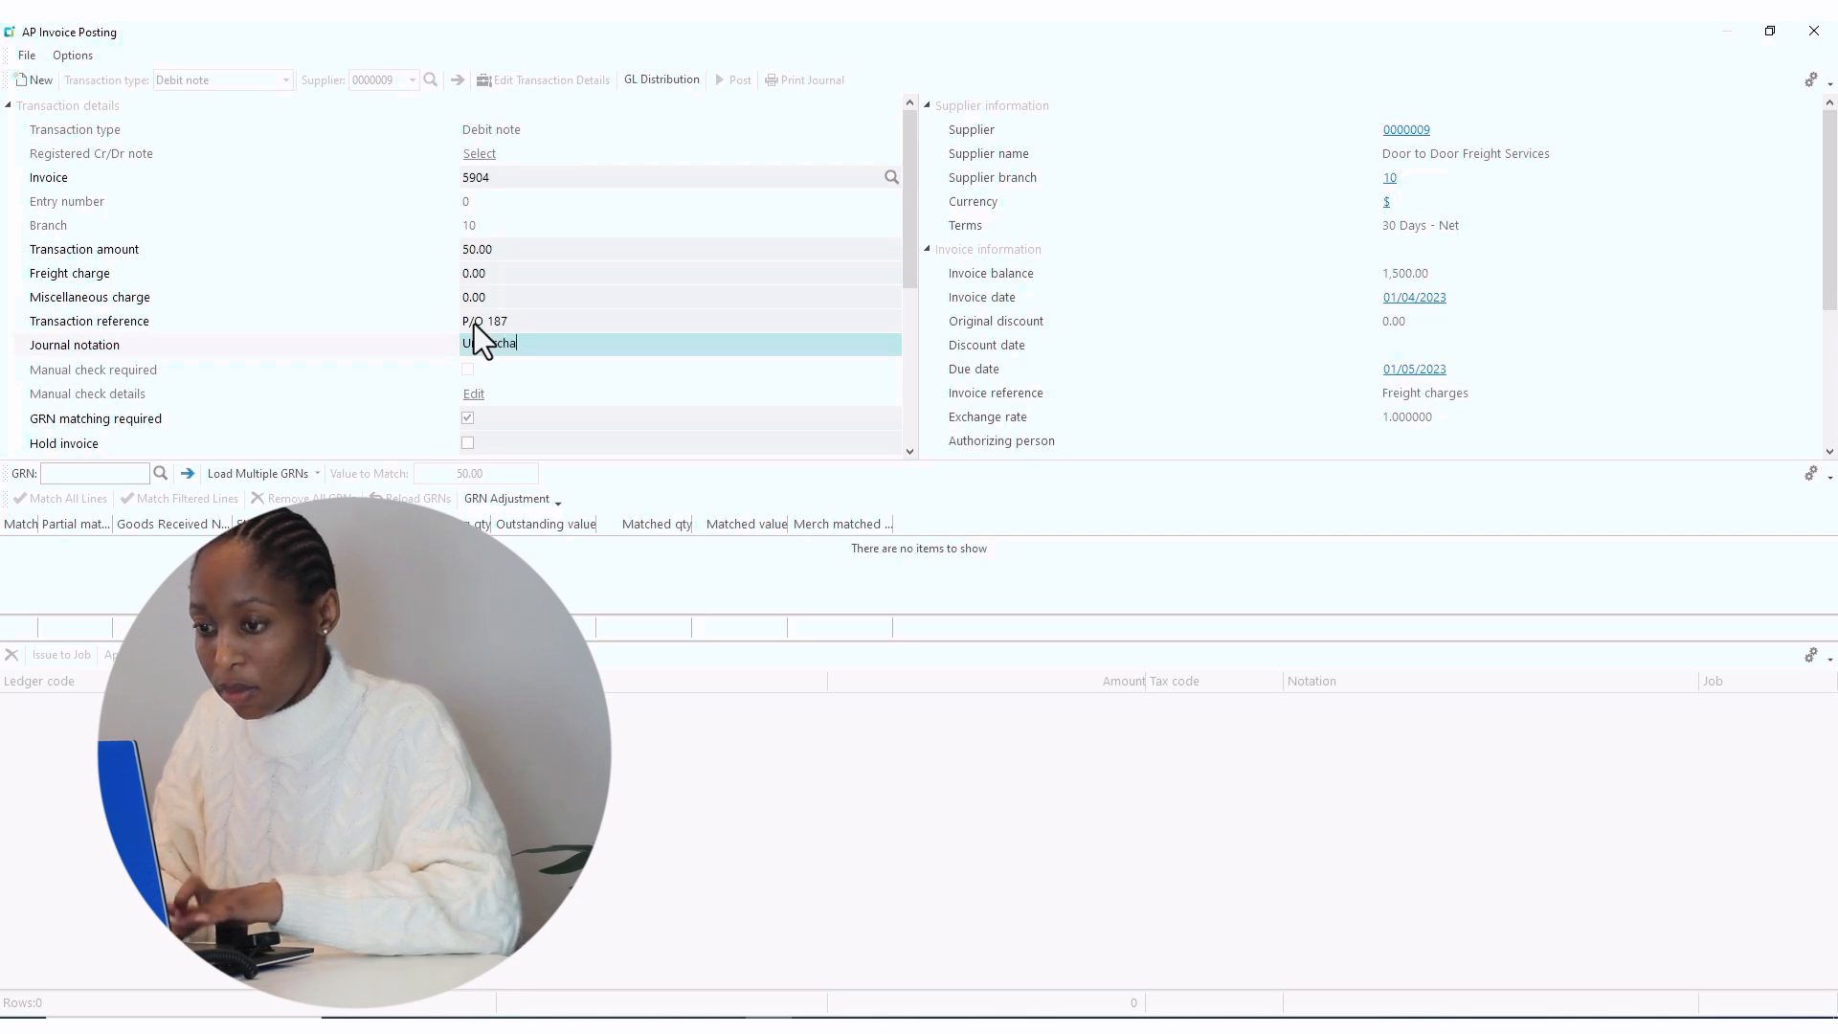
type("rge")
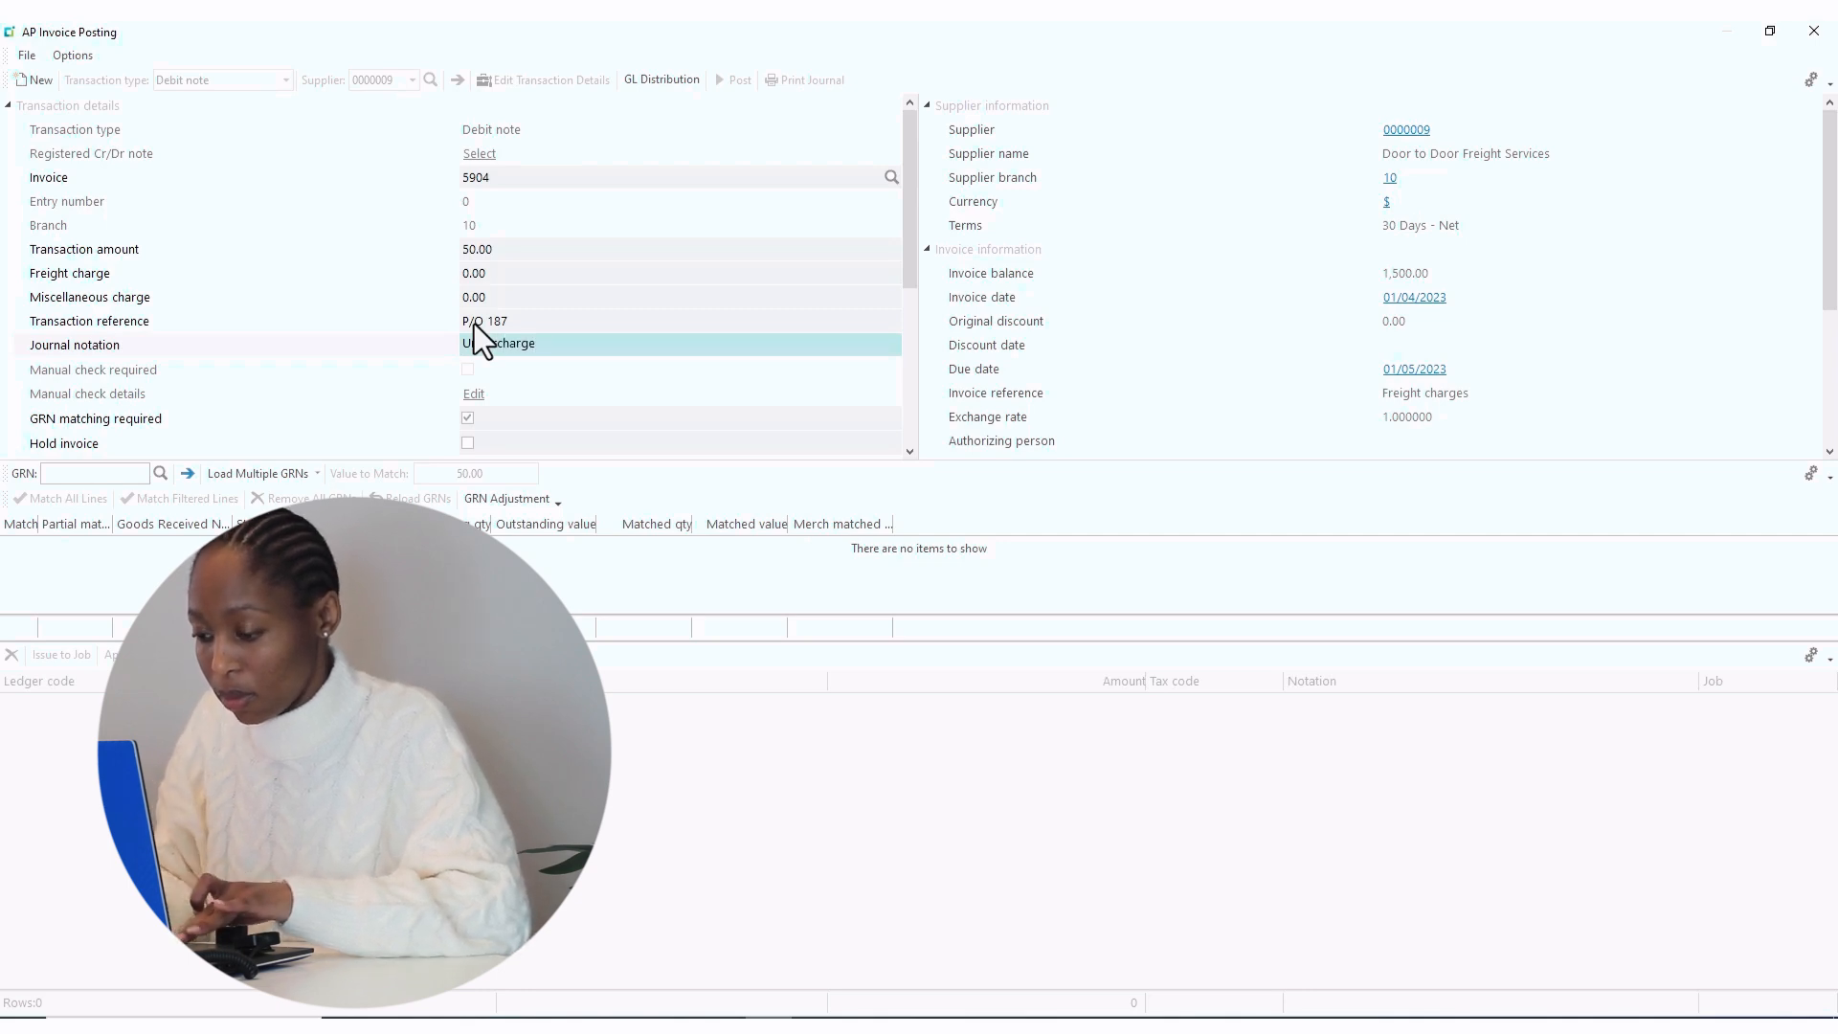
type(" f")
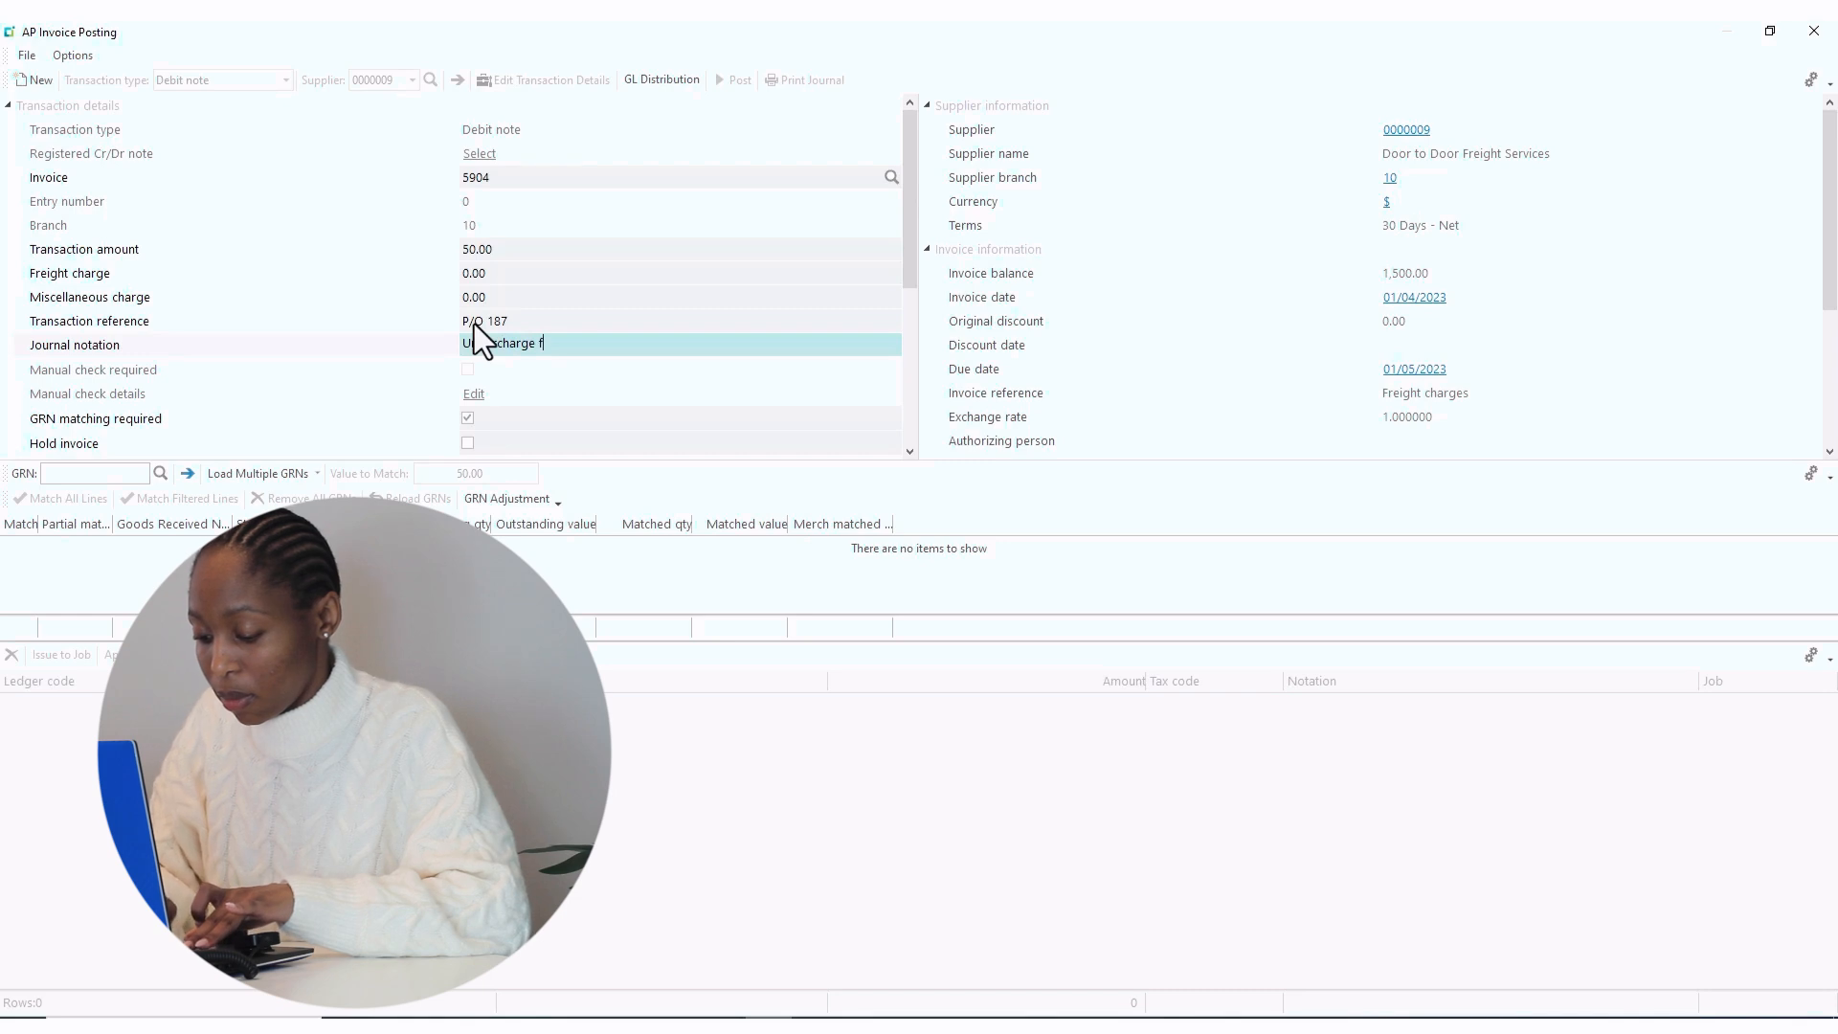
type("reight")
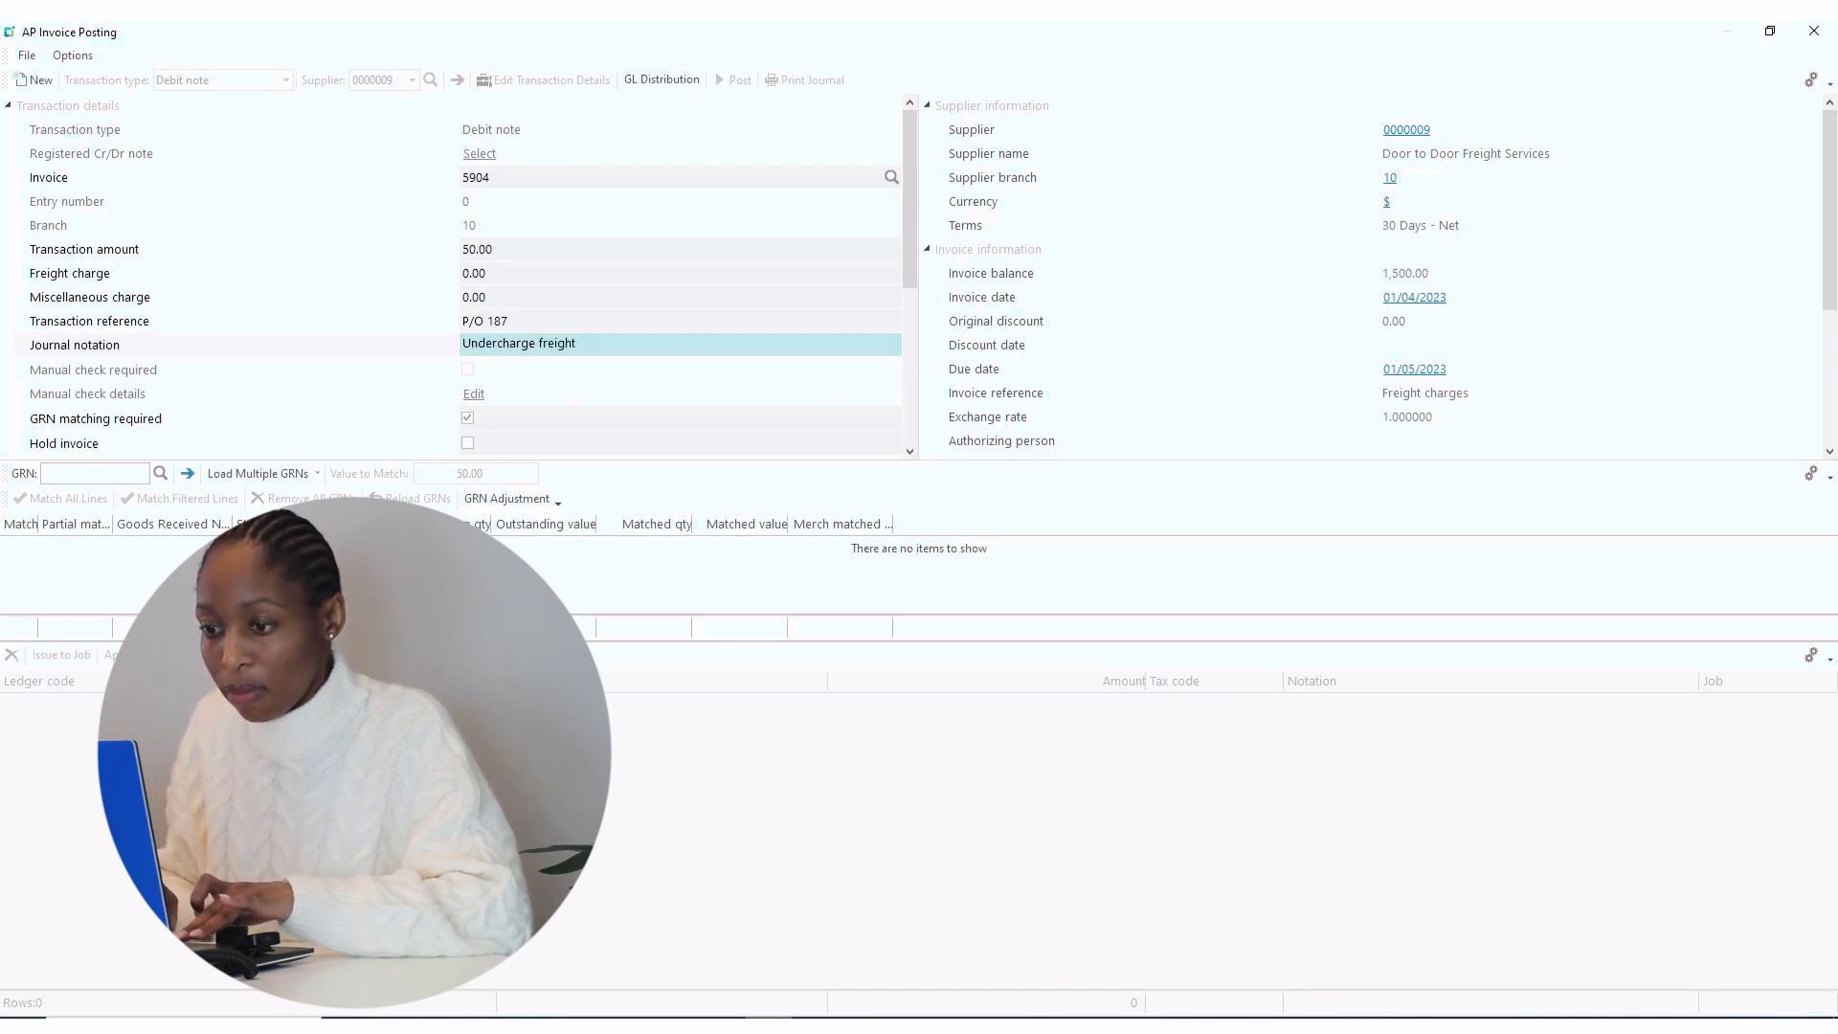
- Untick GRN matching required on the debit note, leaving 0.00 to match
left_click(905, 454)
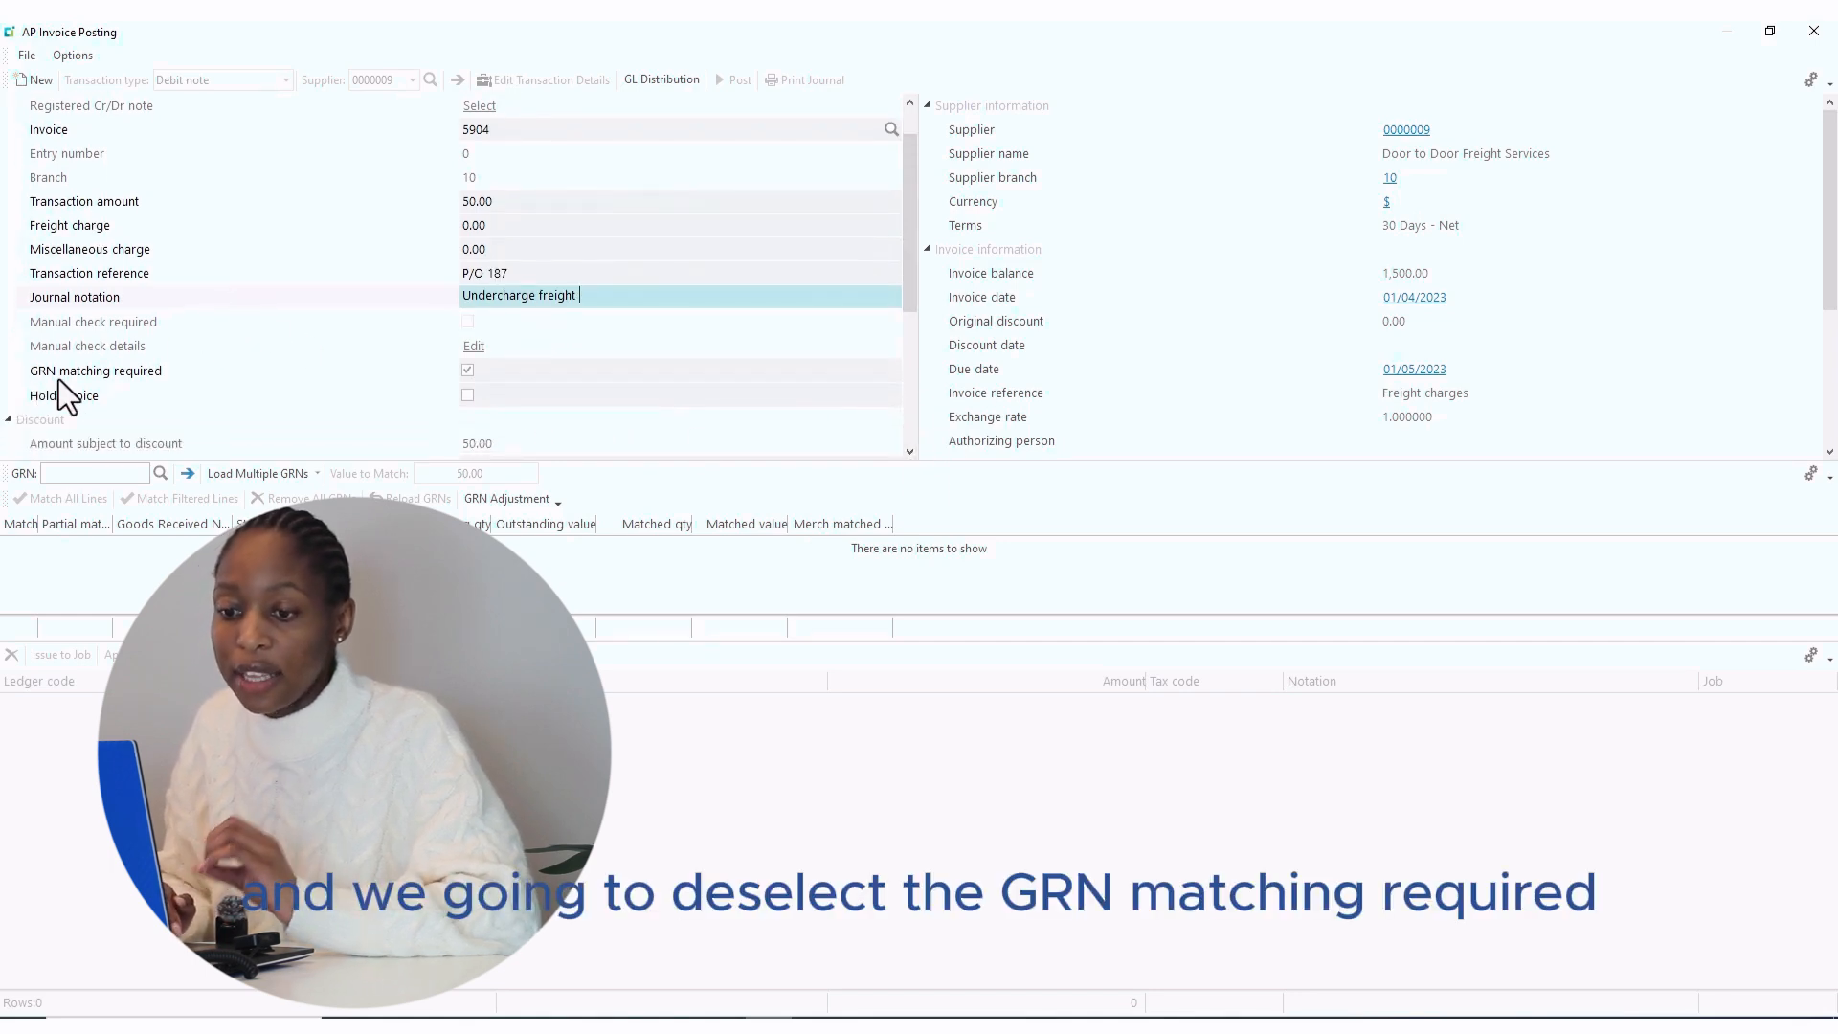
left_click(467, 371)
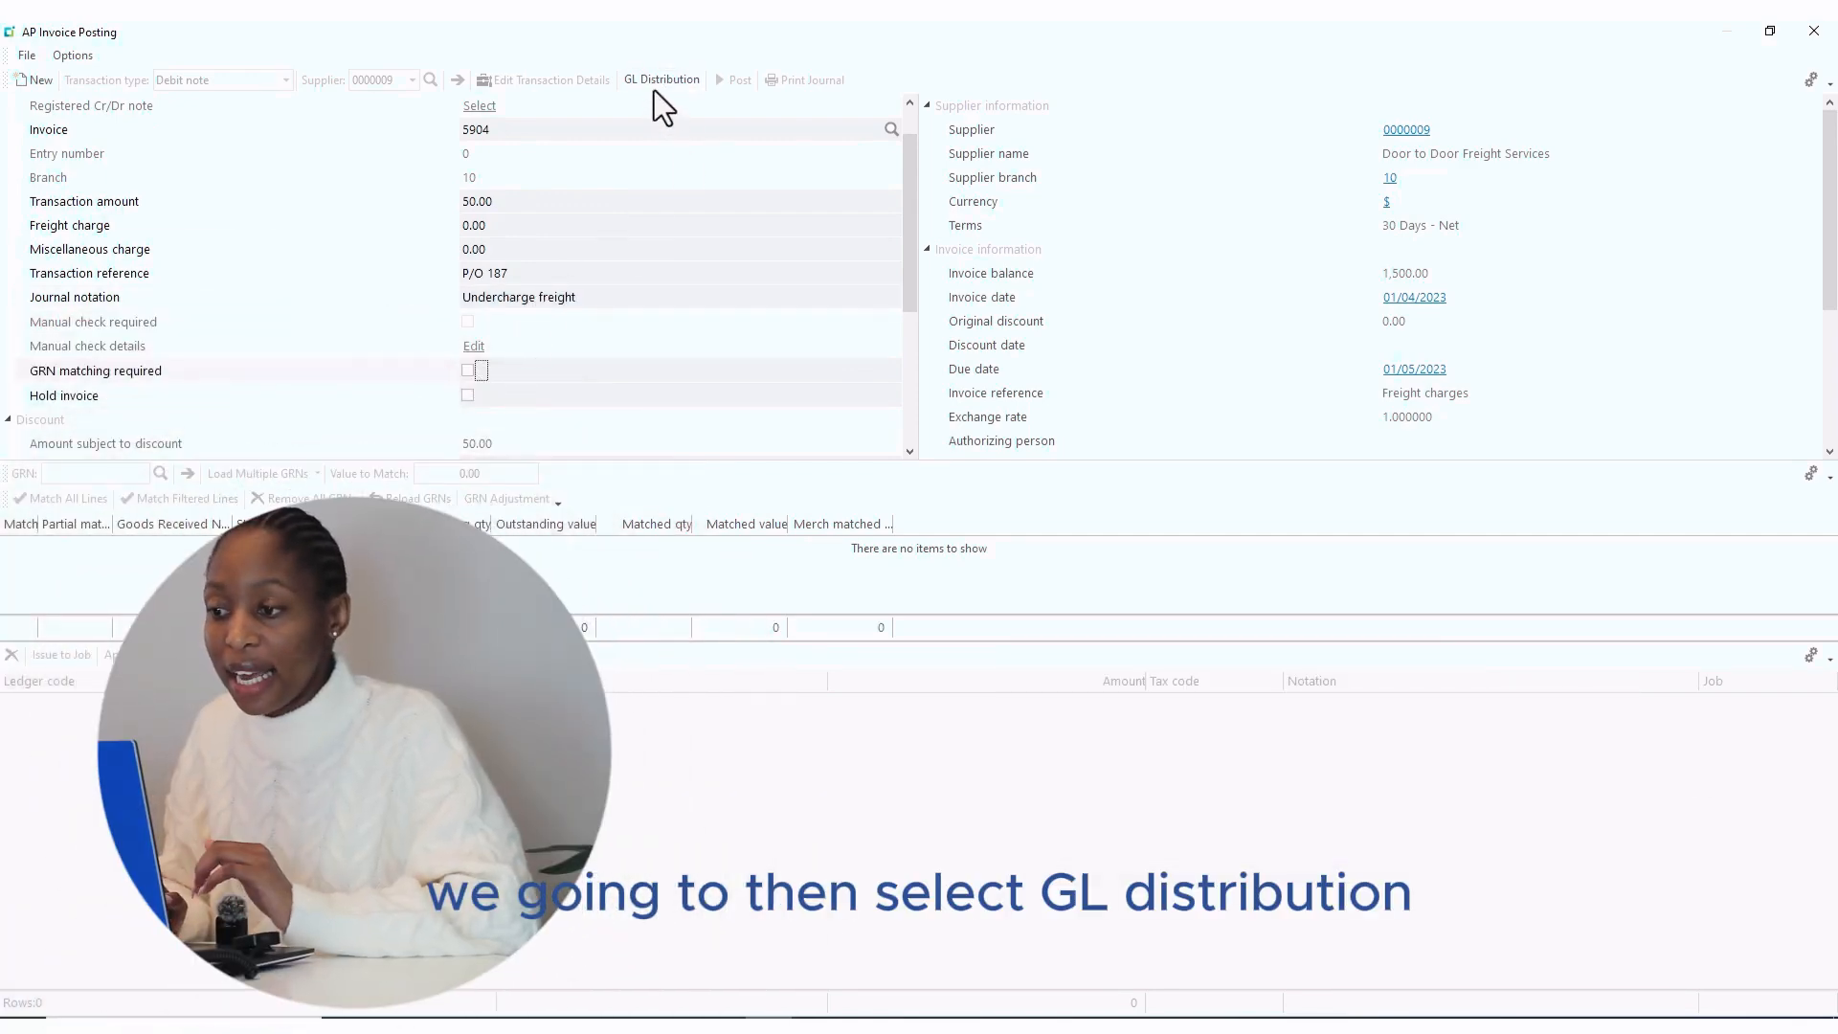
- Distribute the 50.00 to ledger 10-5500, post the debit note and close the window
left_click(650, 83)
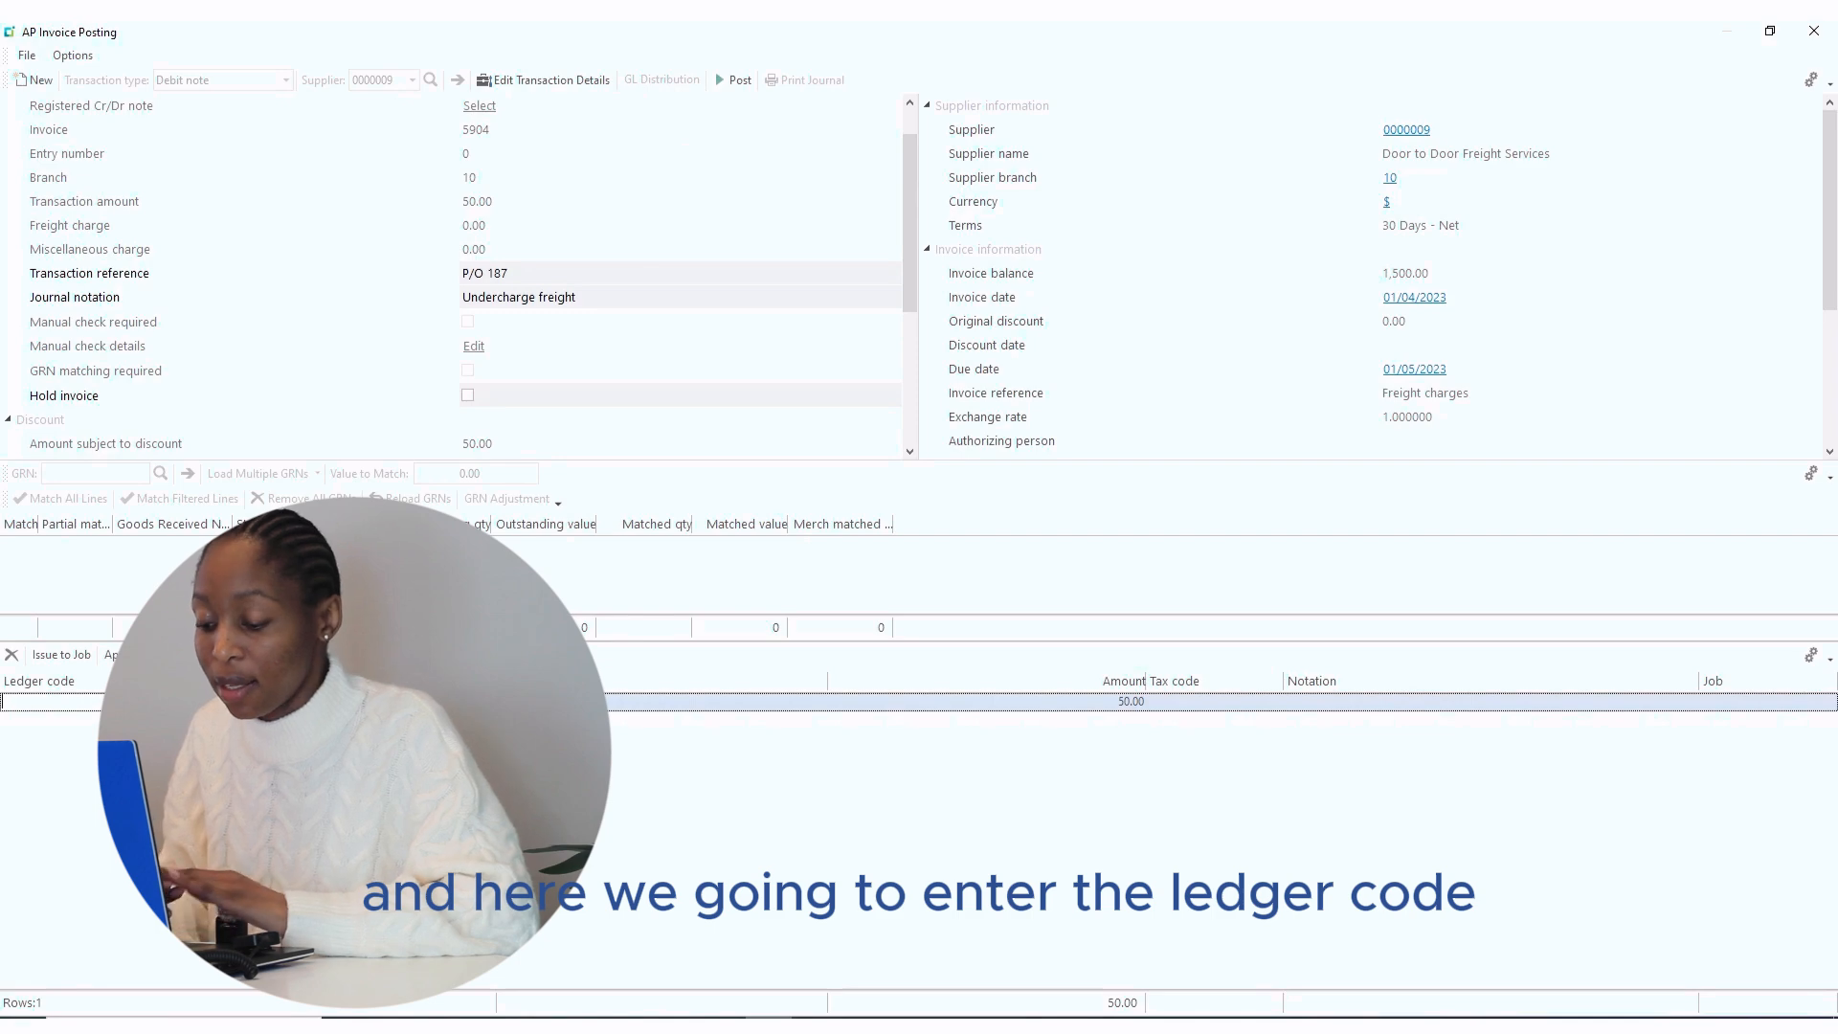
type("10-")
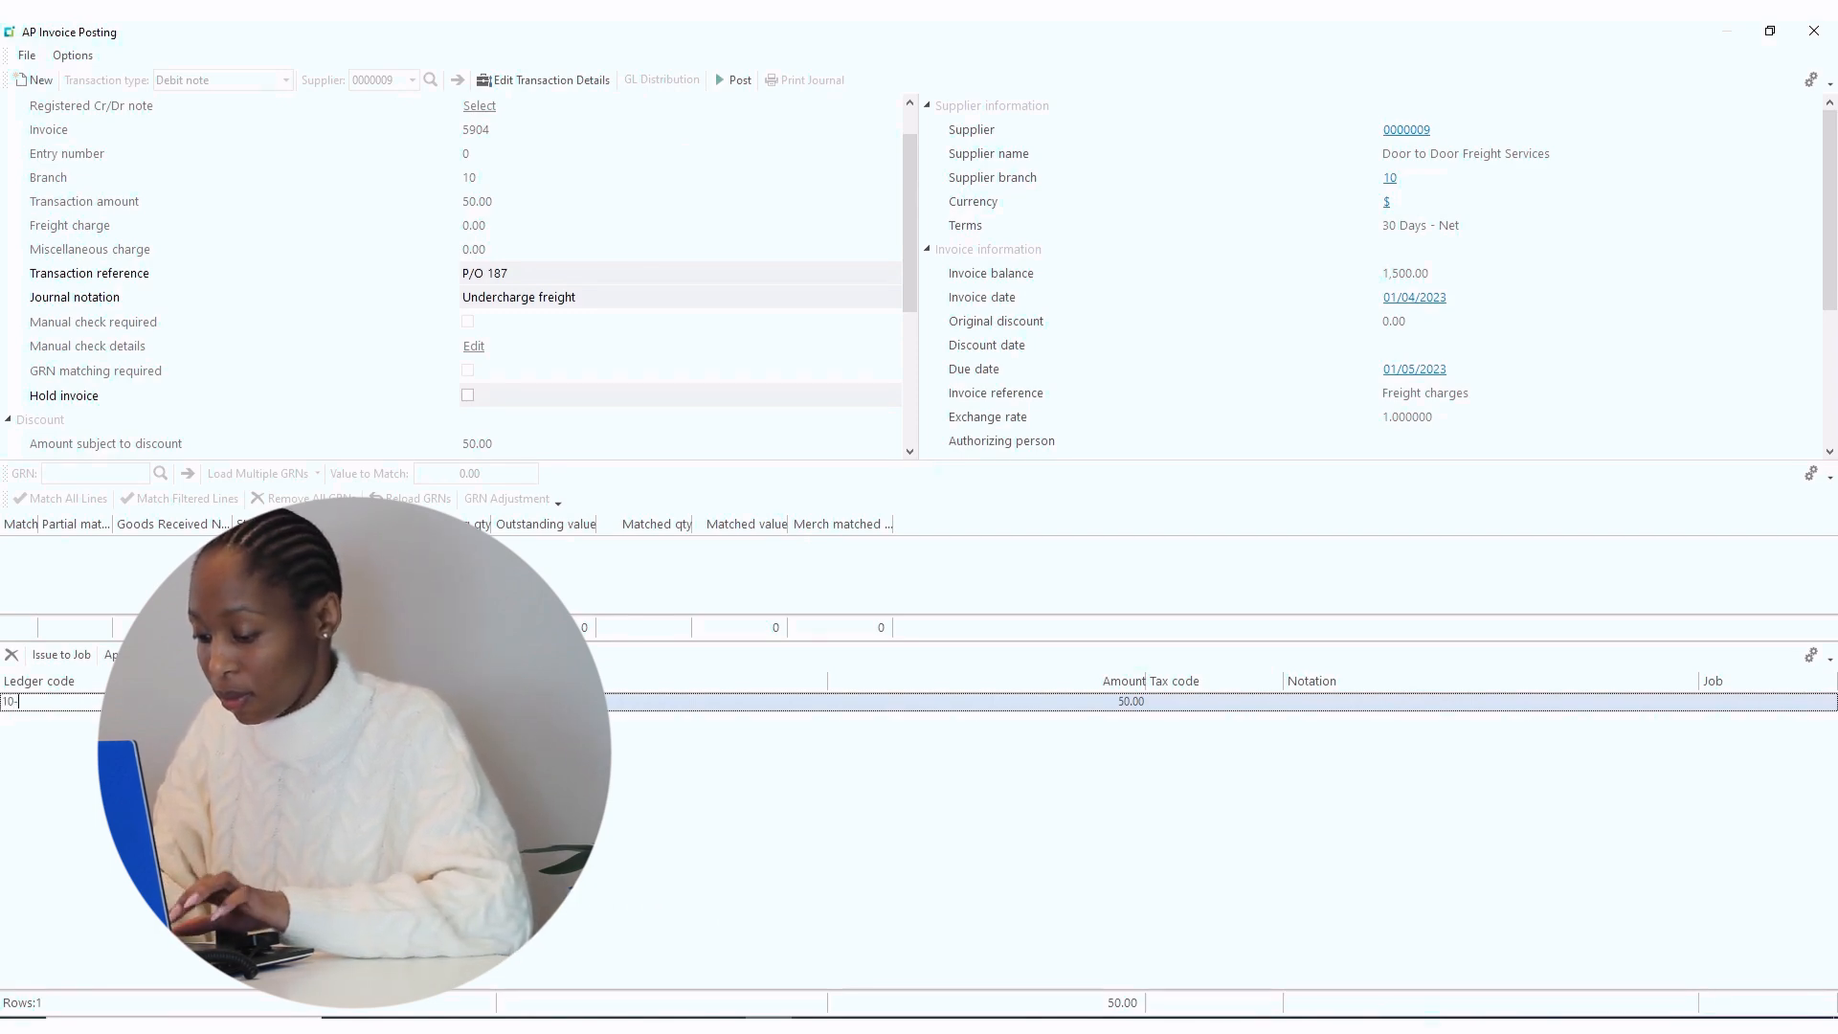
type("5500")
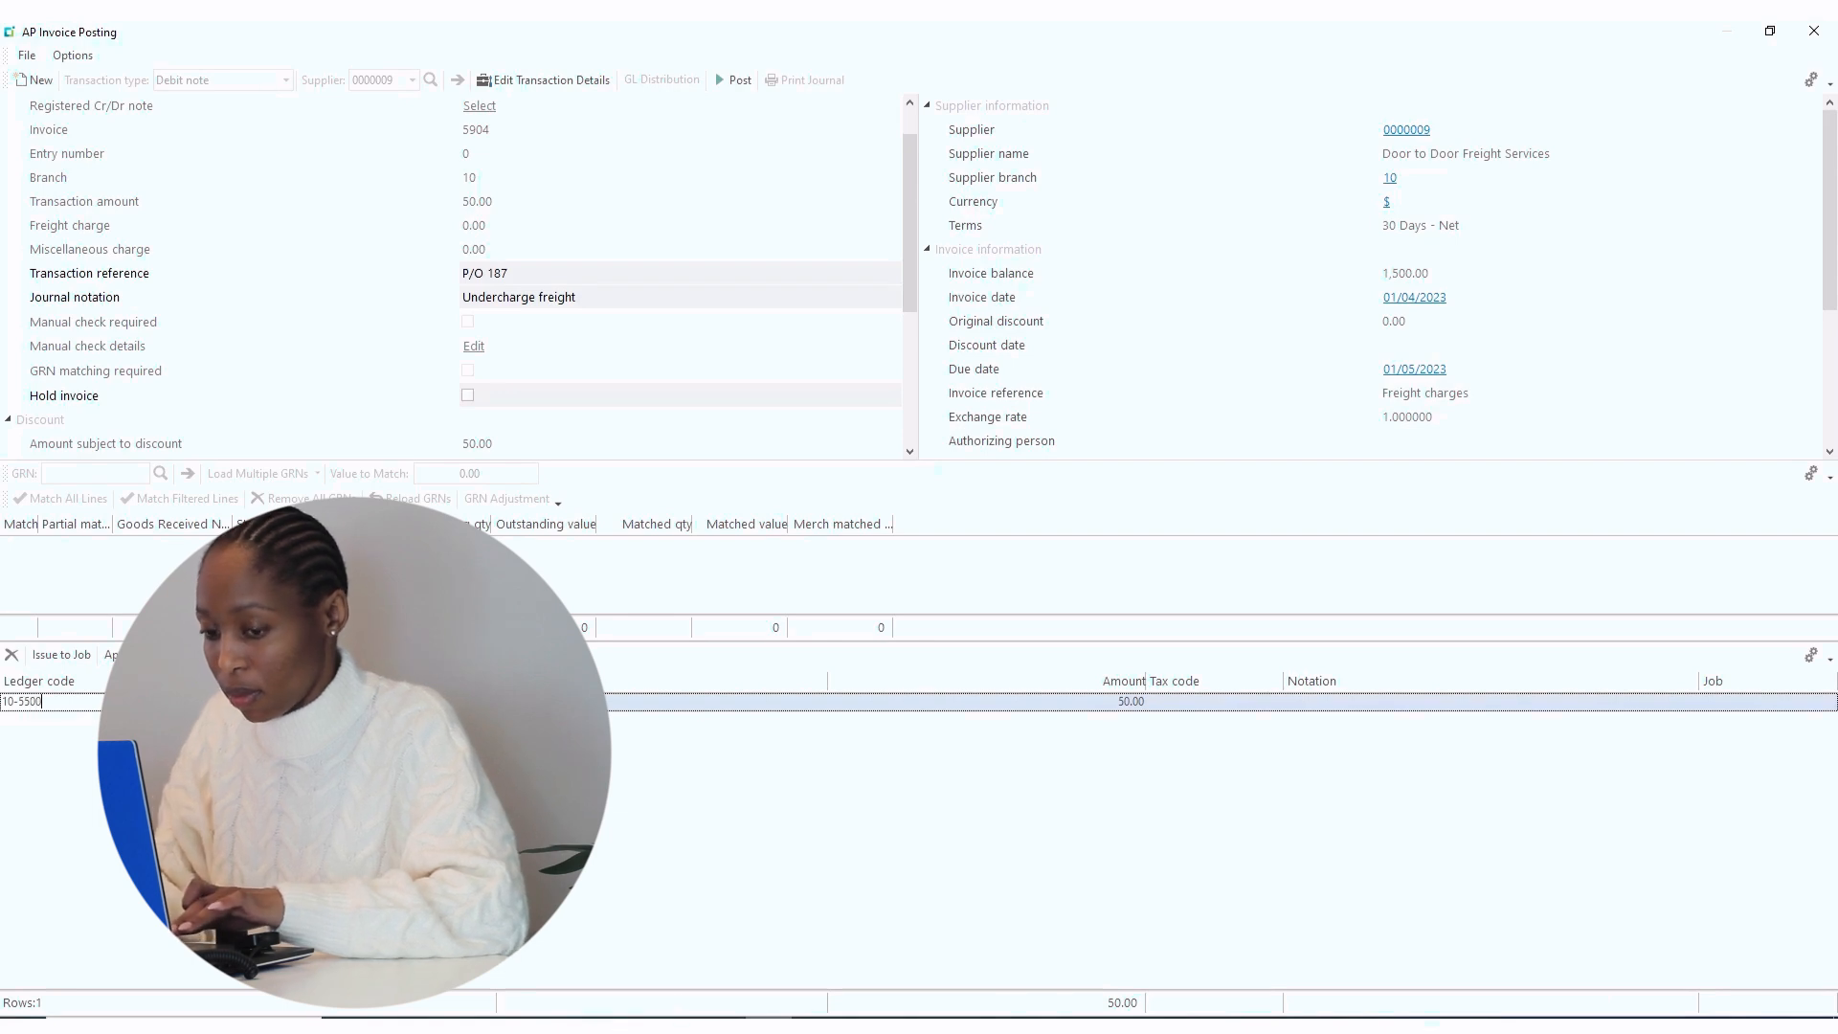
key("Tab")
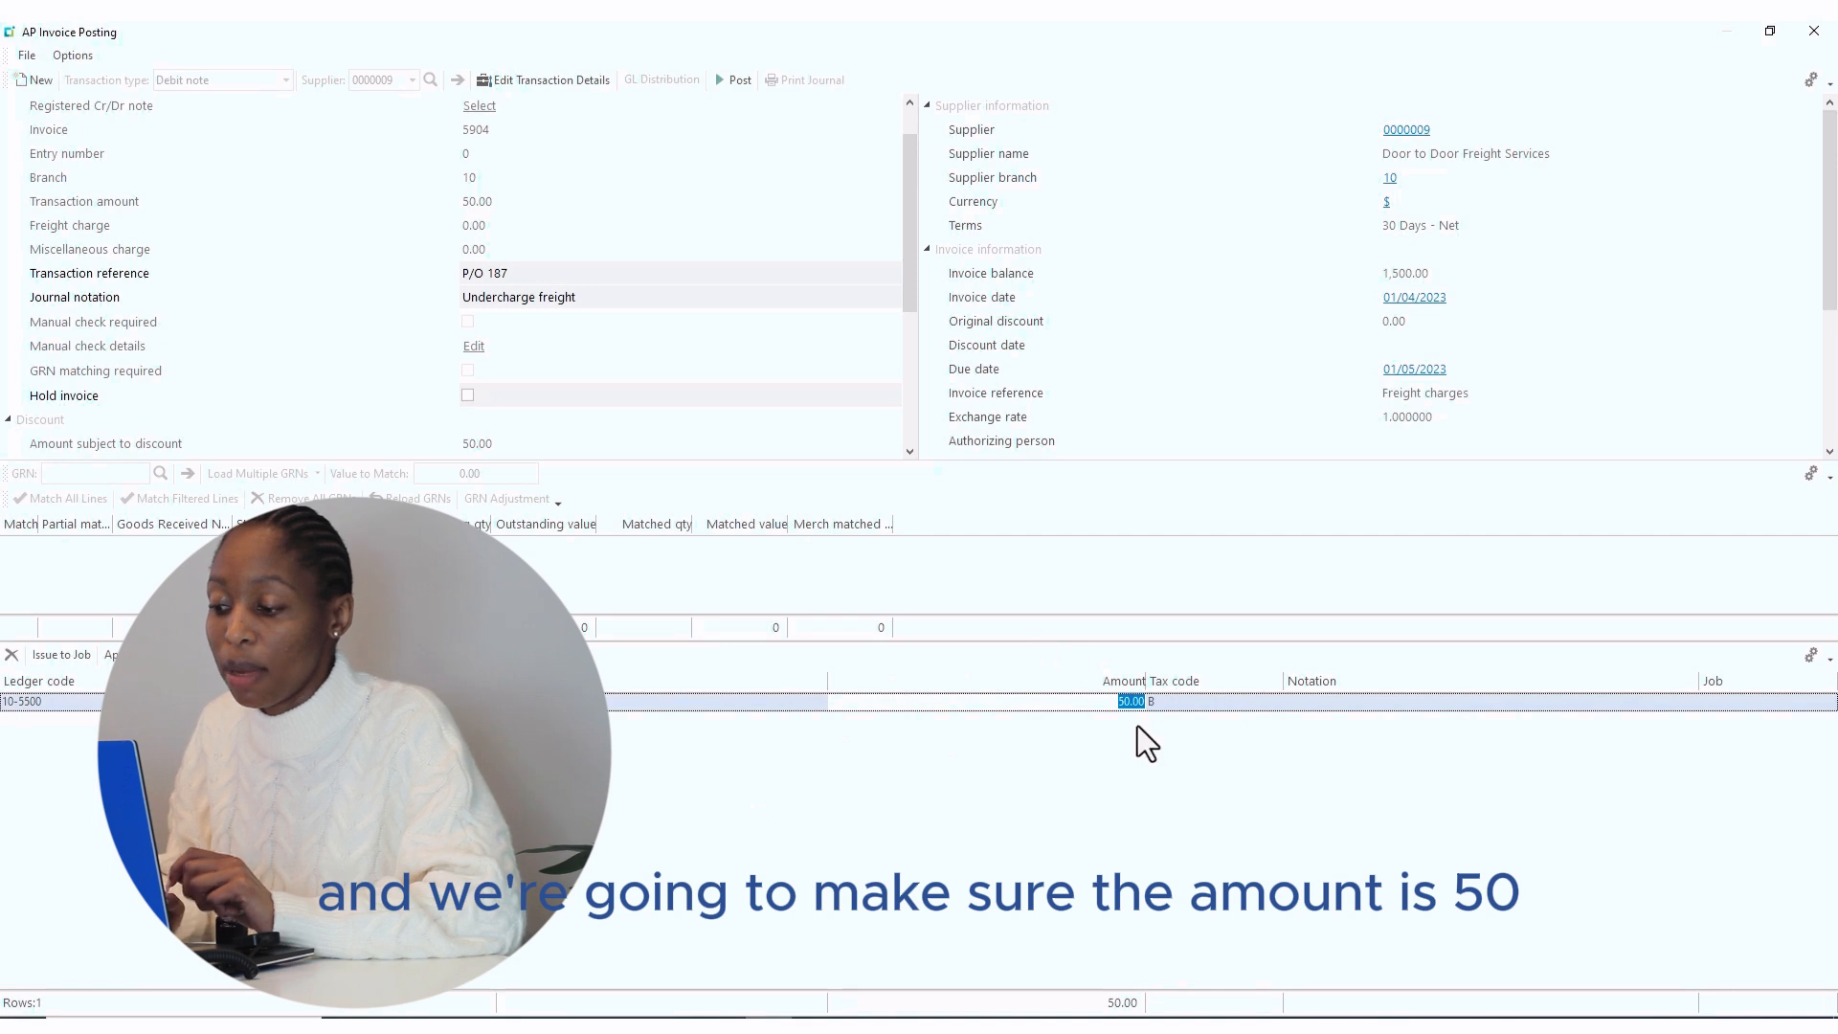
left_click(729, 78)
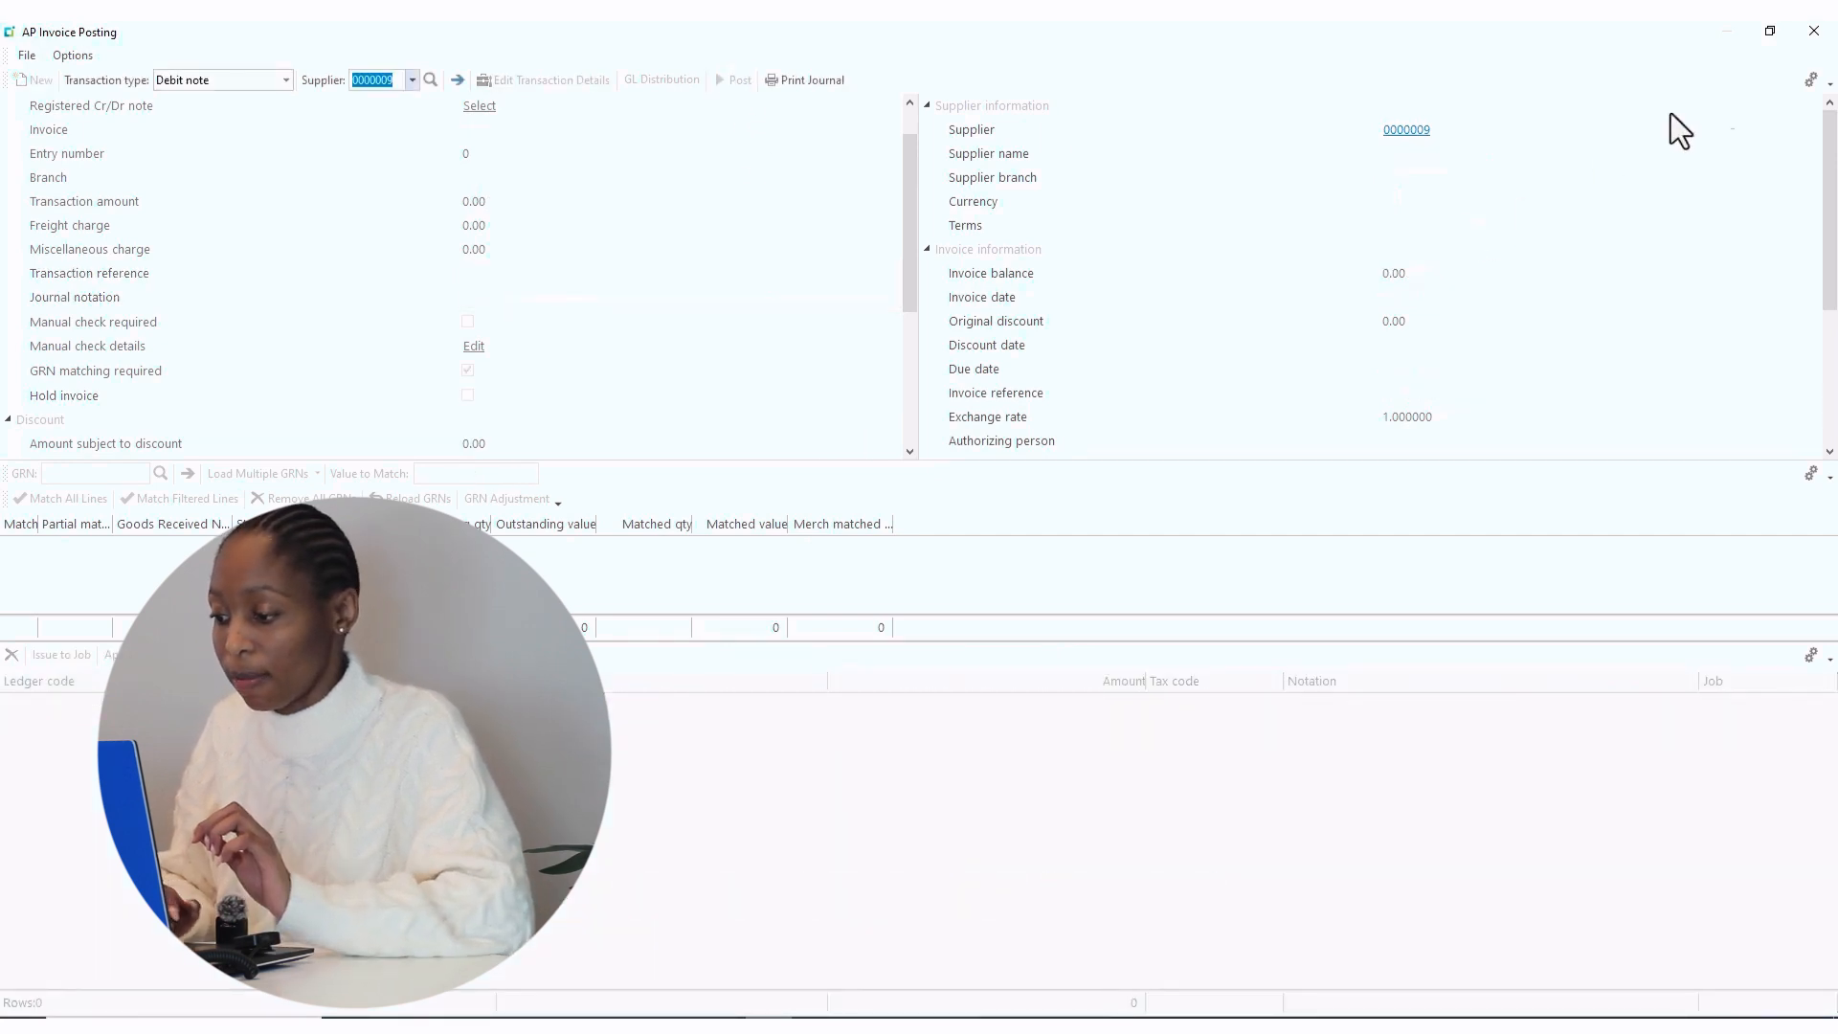
left_click(1814, 32)
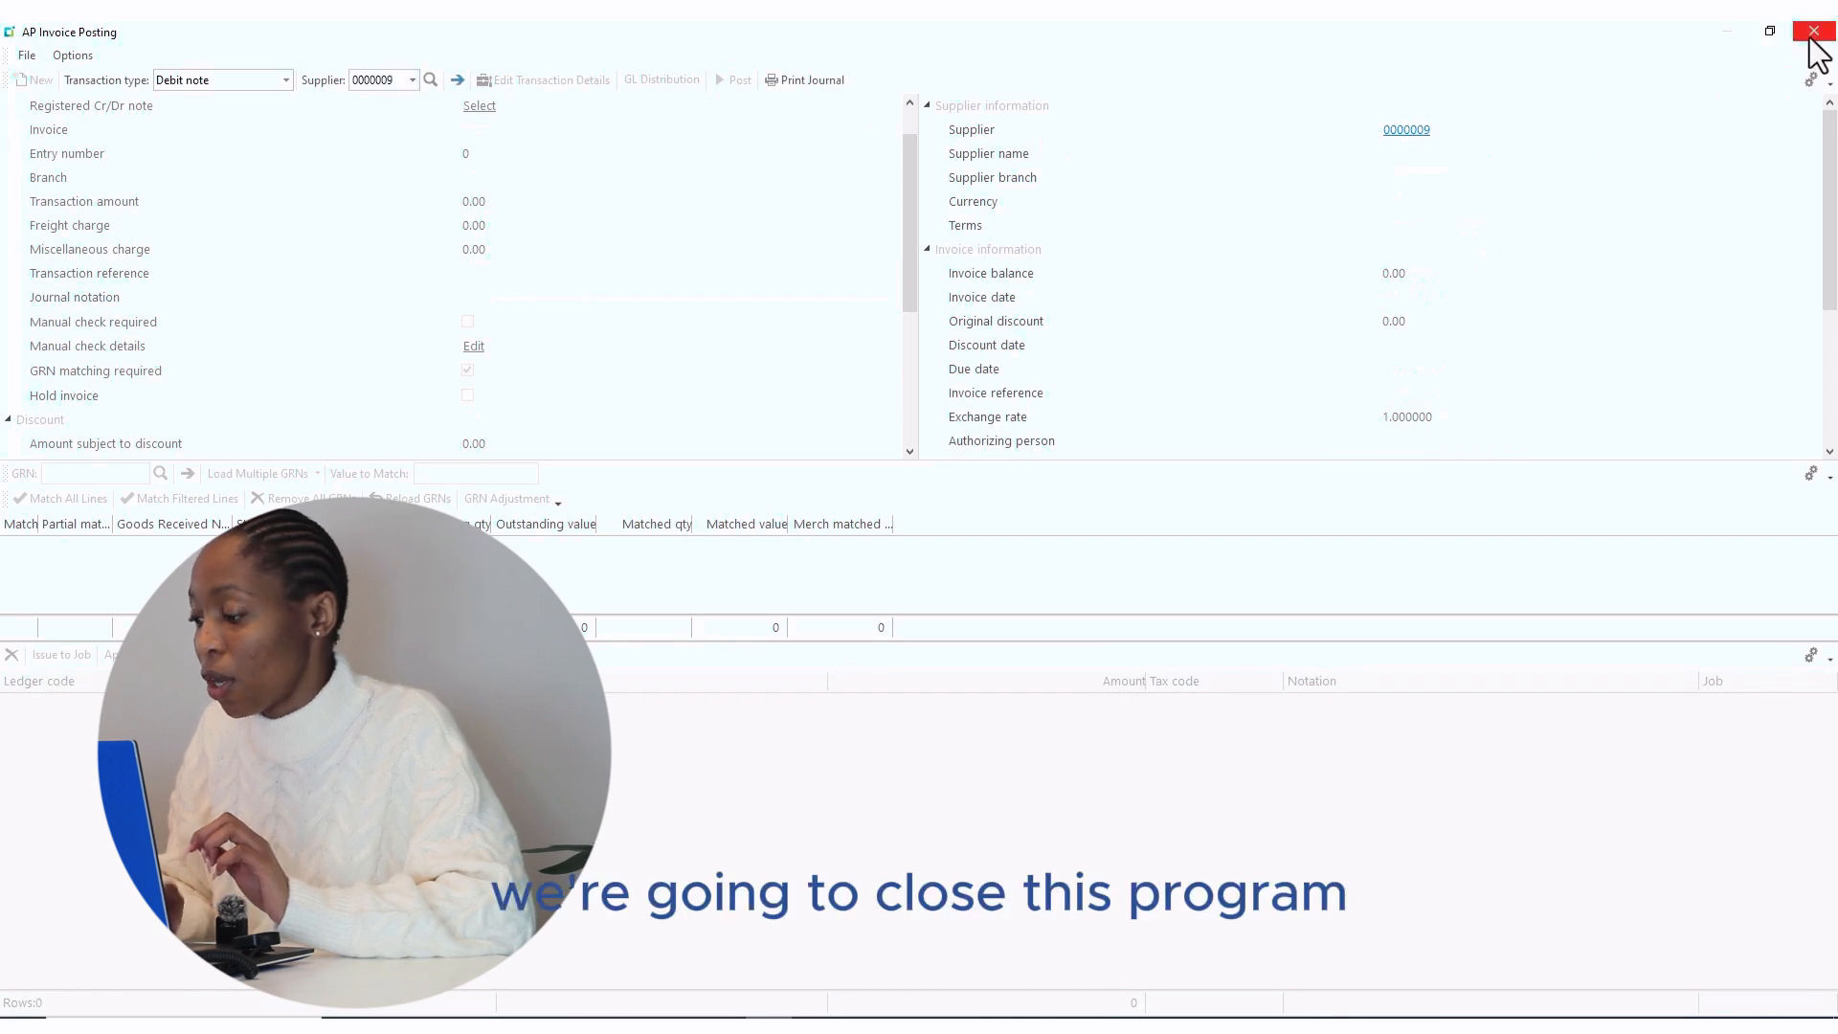